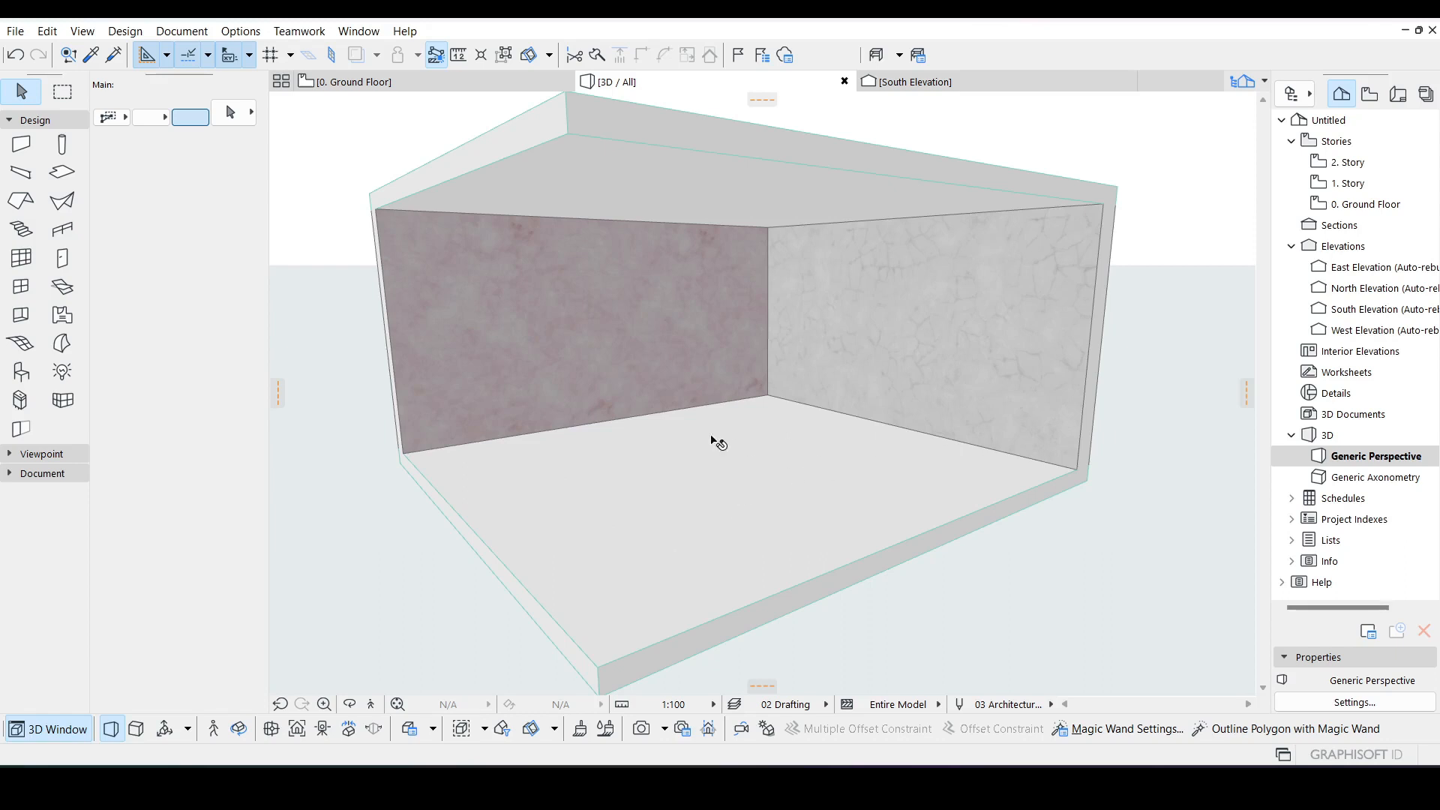
Step: Delete the ceiling slab covering the room
{"action": "left_click", "coordinate": [801, 349]}
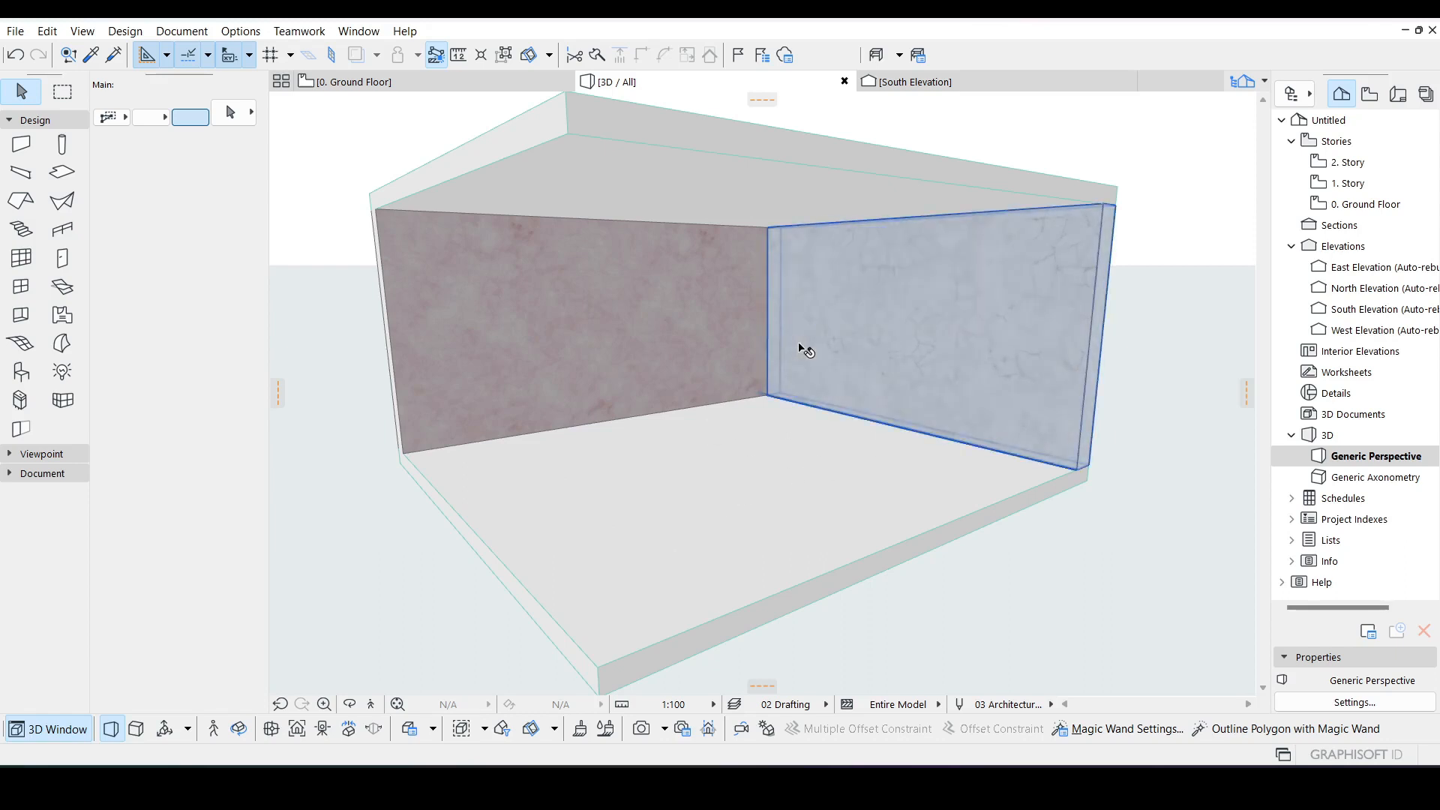
{"action": "key", "text": "Escape"}
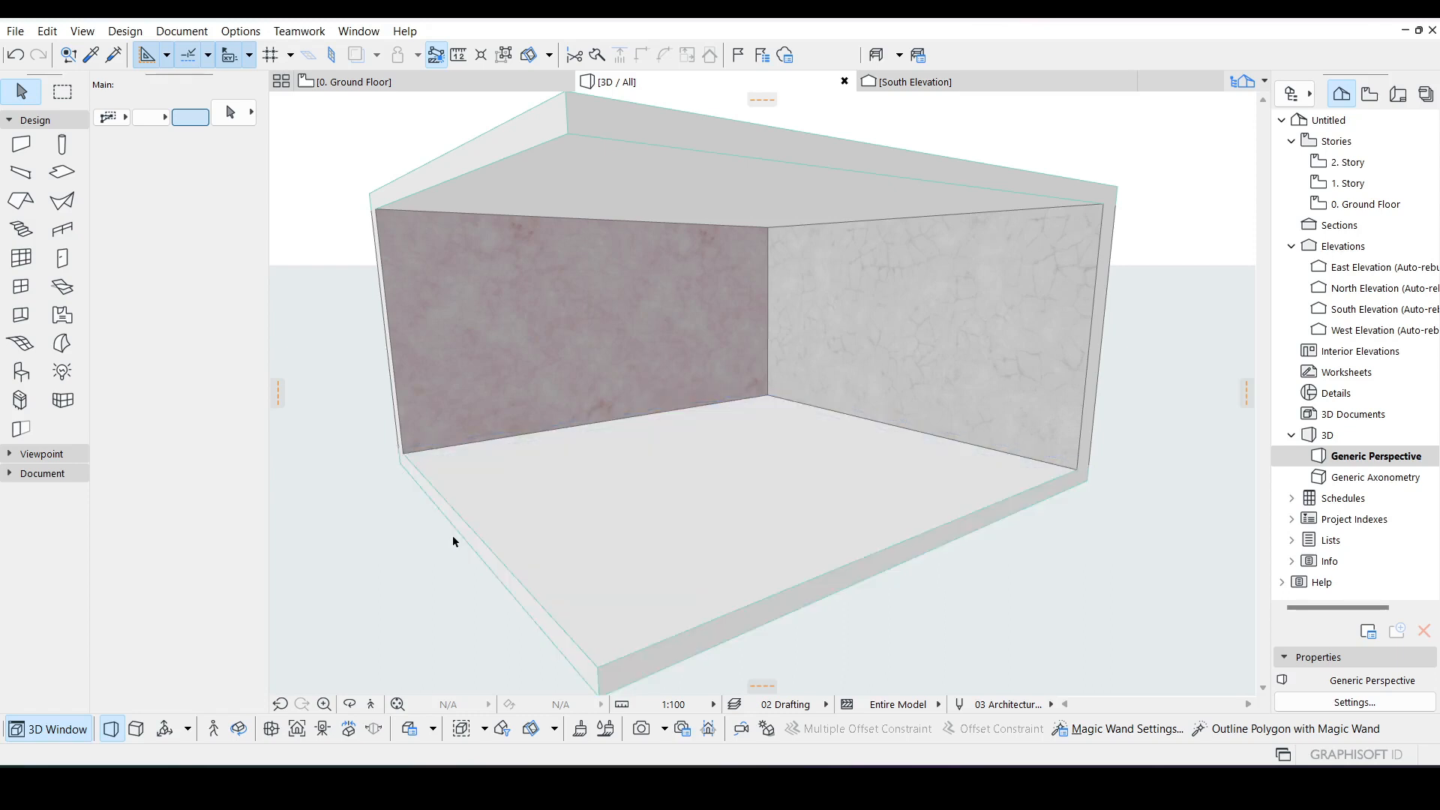
{"action": "scroll", "coordinate": [815, 469], "scroll_direction": "down", "scroll_amount": 1}
{"action": "mouse_move", "coordinate": [786, 504]}
{"action": "middle_mouse_down"}
{"action": "mouse_move", "coordinate": [707, 482]}
{"action": "mouse_move", "coordinate": [764, 492]}
{"action": "middle_mouse_up"}
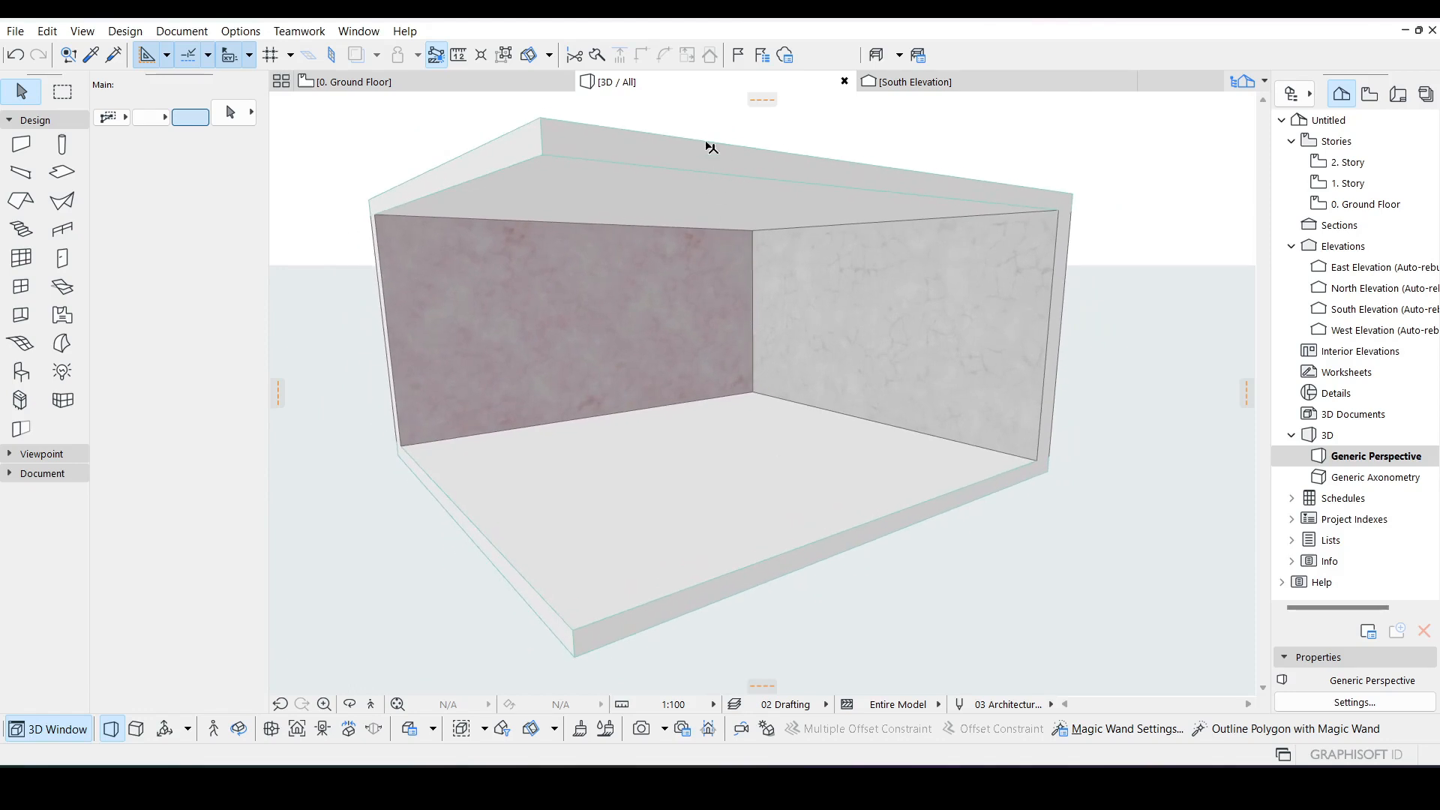
{"action": "left_click", "coordinate": [675, 168]}
{"action": "key", "text": "Delete"}
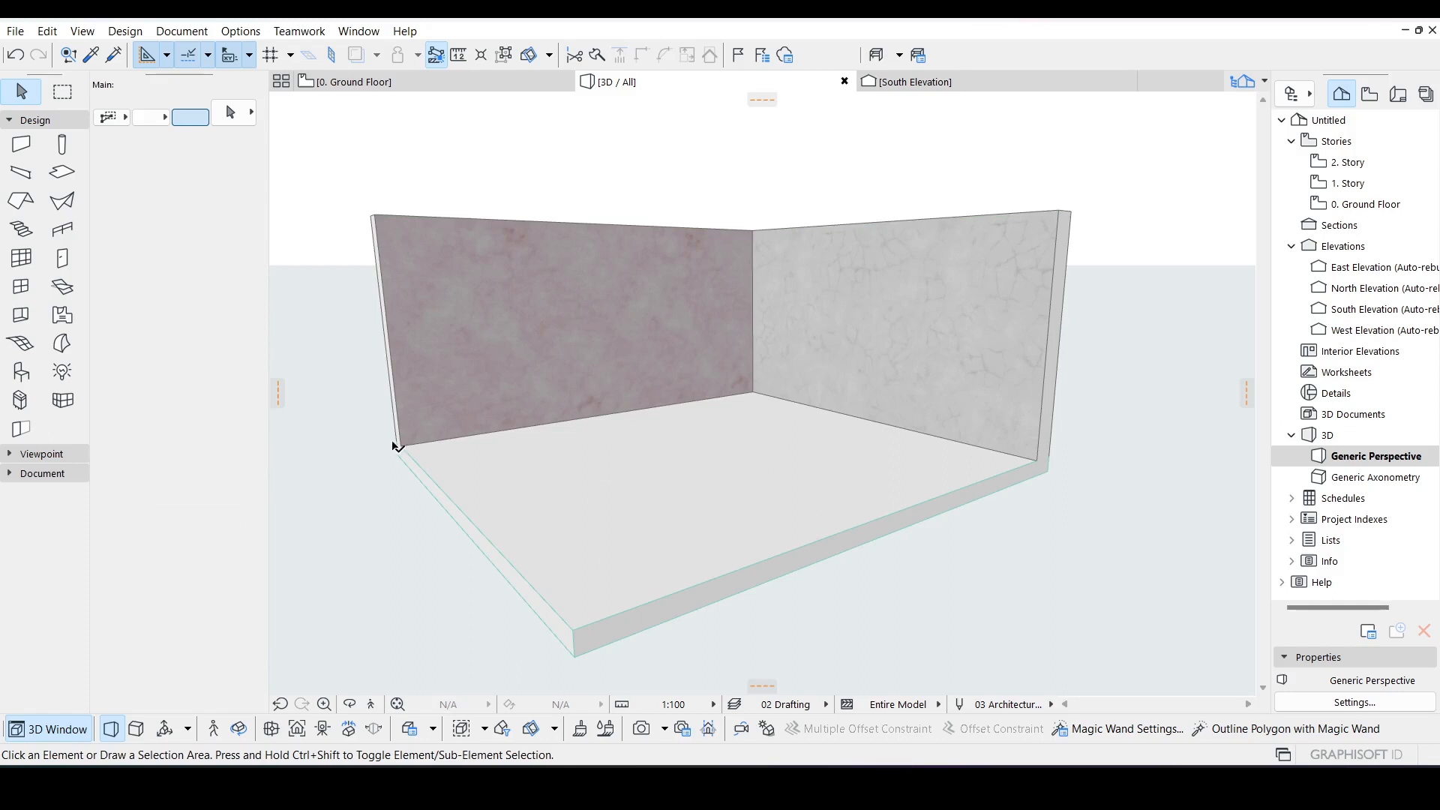
Step: Open the Surfaces settings and select the Grass - Brown surface
{"action": "left_click", "coordinate": [243, 32]}
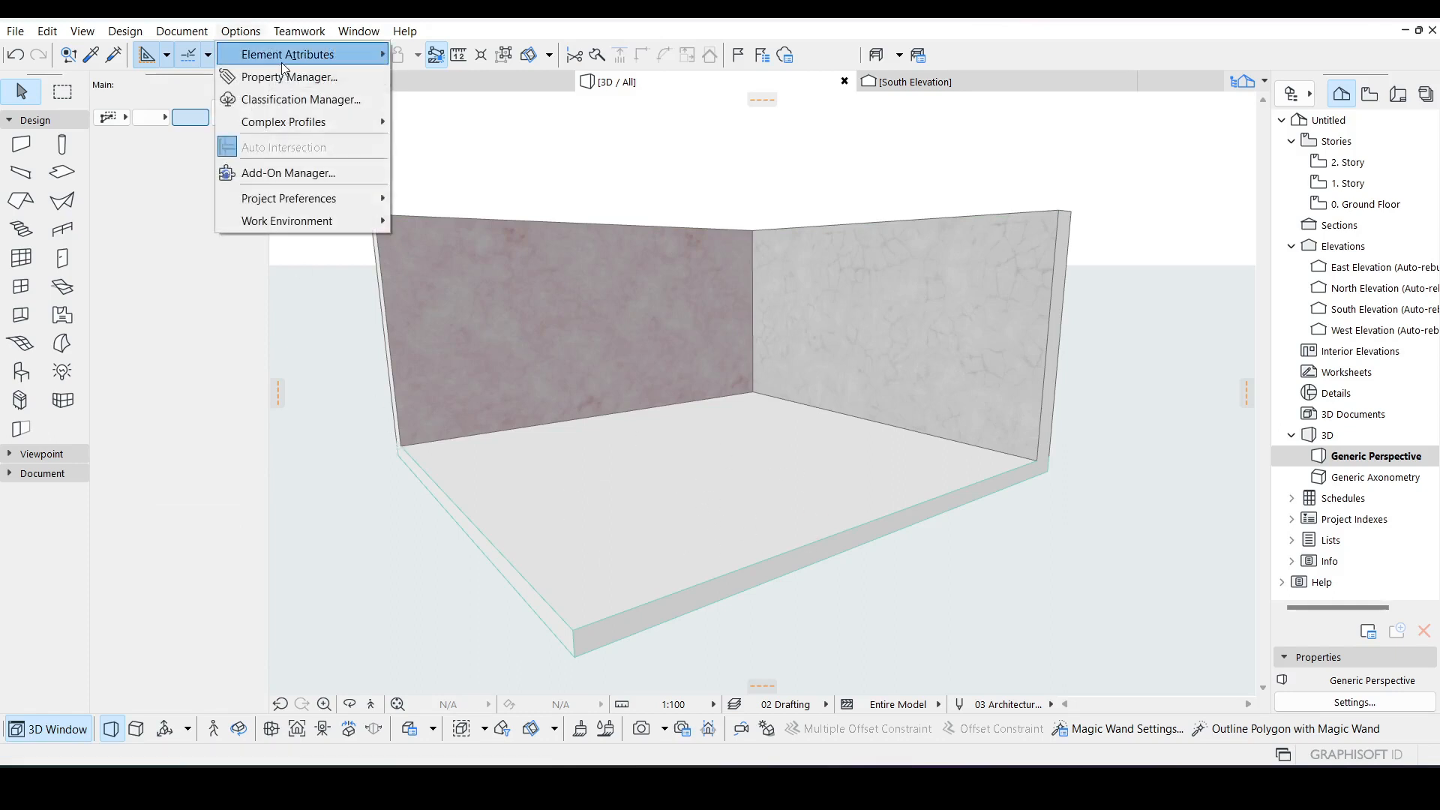
{"action": "mouse_move", "coordinate": [294, 59]}
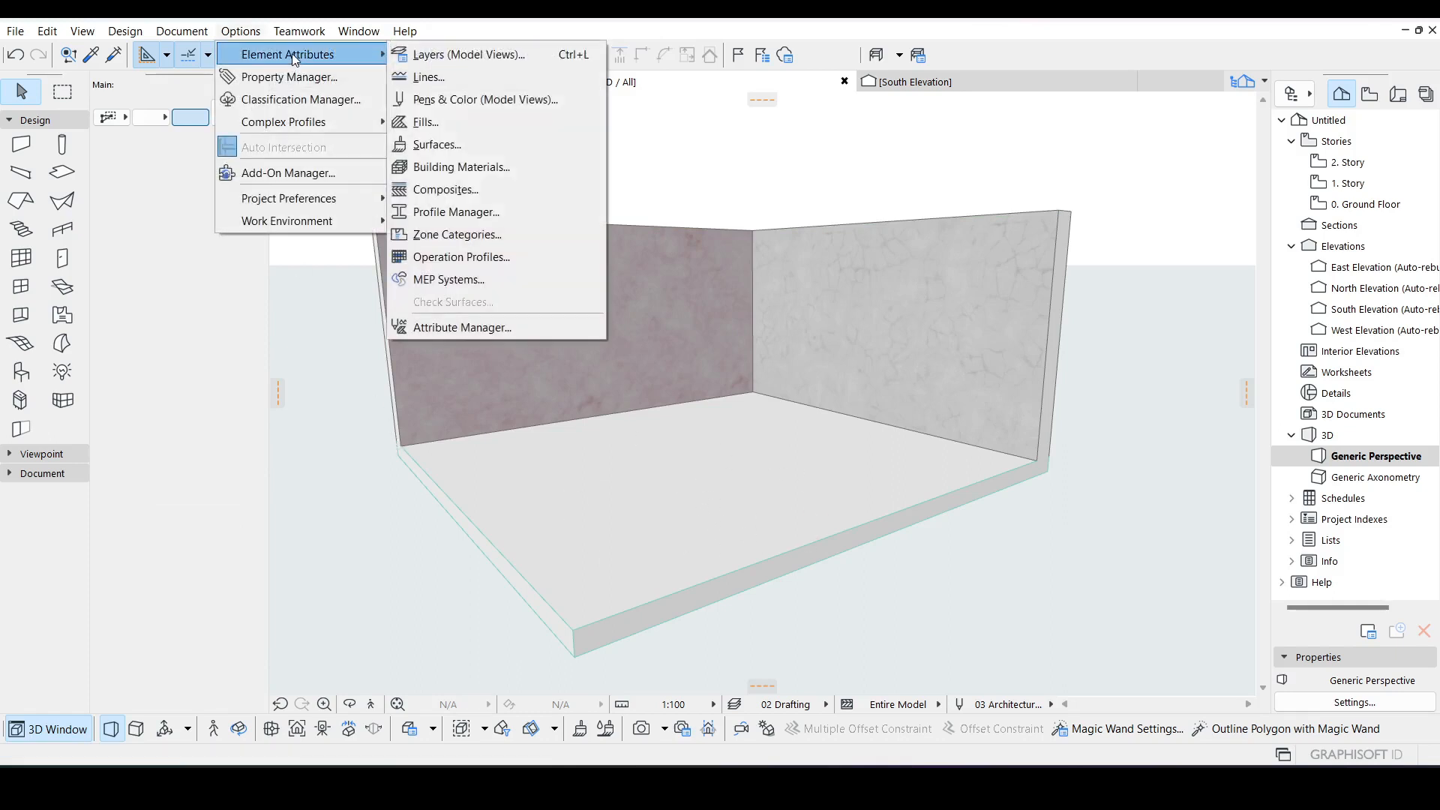
{"action": "left_click", "coordinate": [436, 151]}
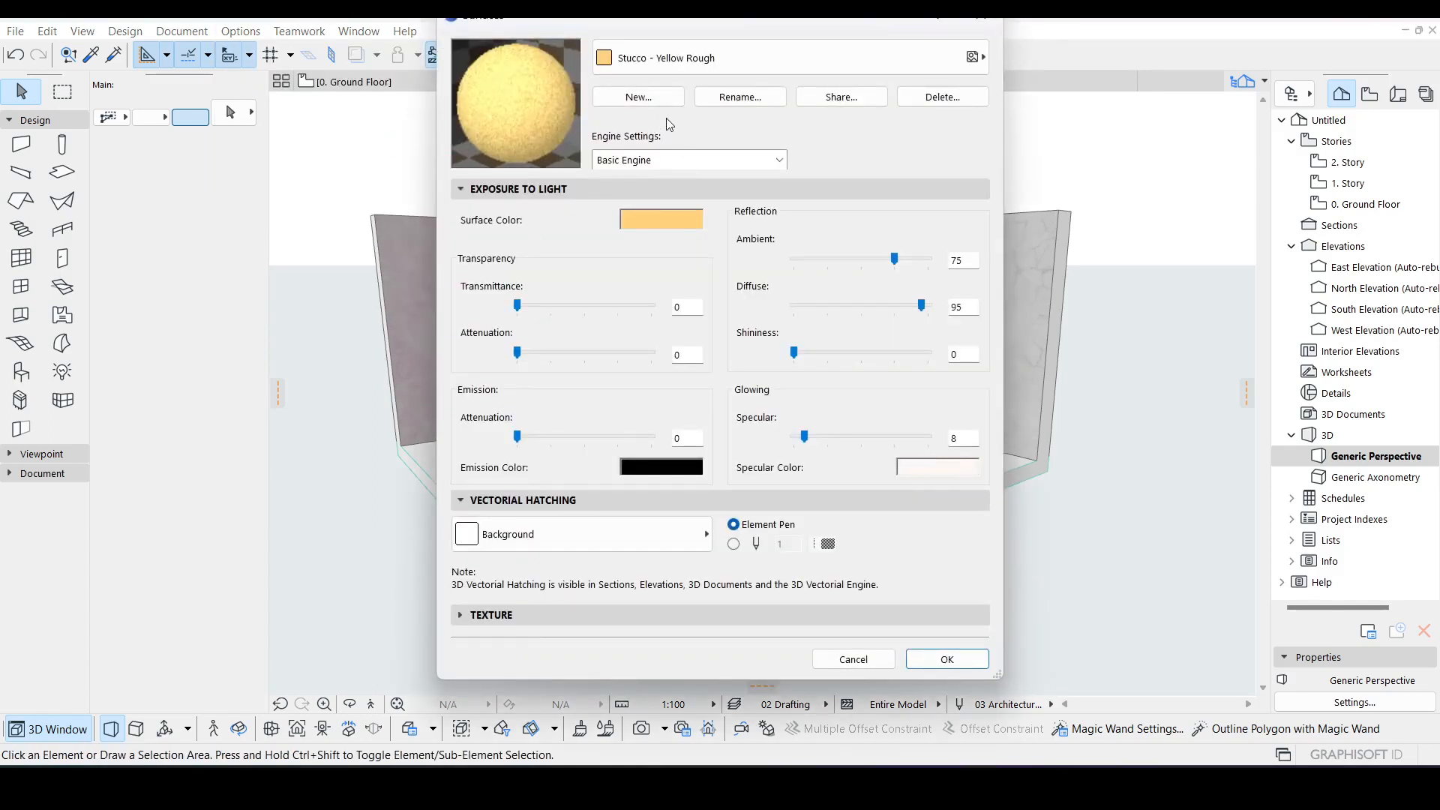
{"action": "left_click", "coordinate": [718, 59]}
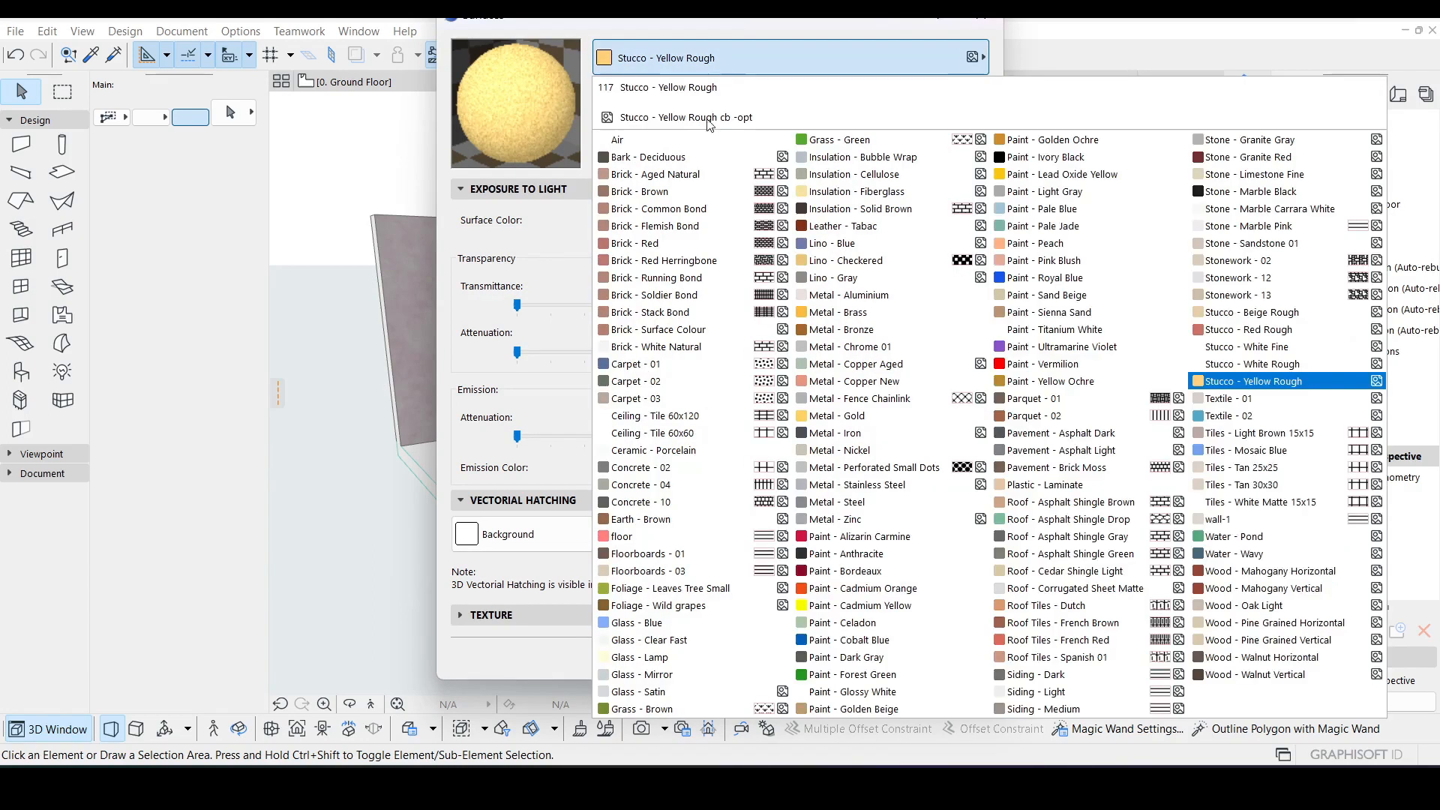
{"action": "left_click", "coordinate": [654, 709]}
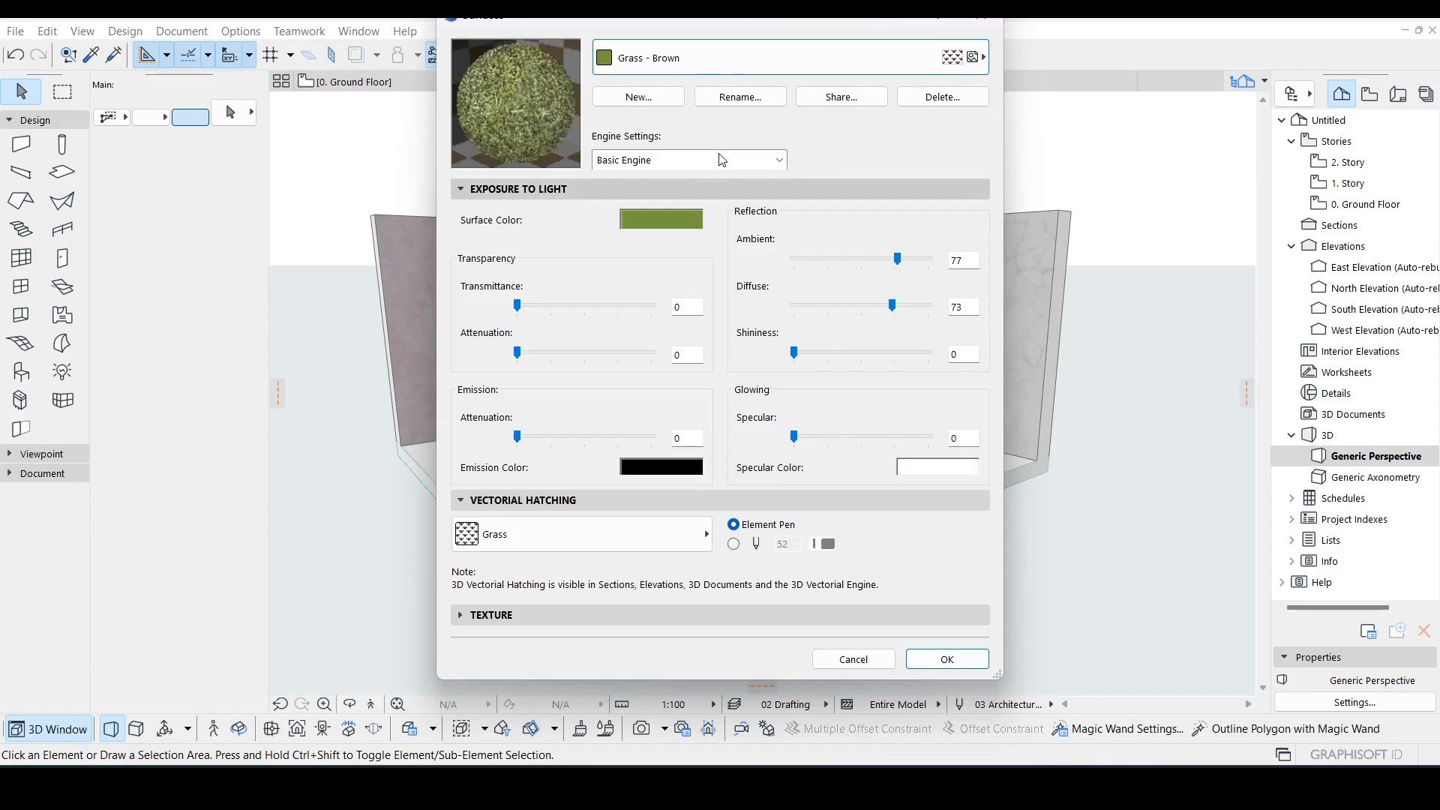
Step: Create a new surface duplicated from Grass - Brown and name it grass-1
{"action": "left_click", "coordinate": [650, 99]}
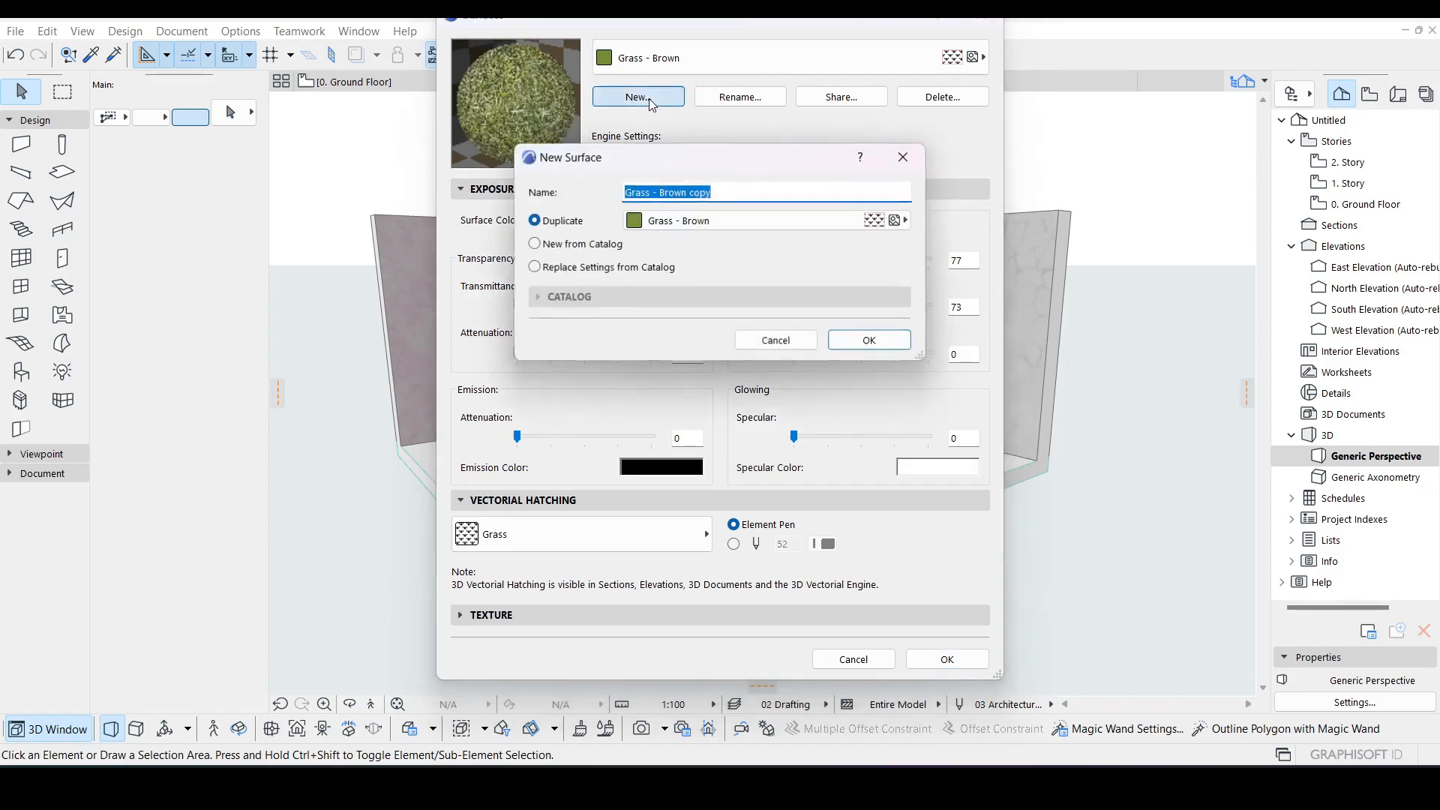
{"action": "left_click_drag", "start_coordinate": [721, 195], "coordinate": [621, 202]}
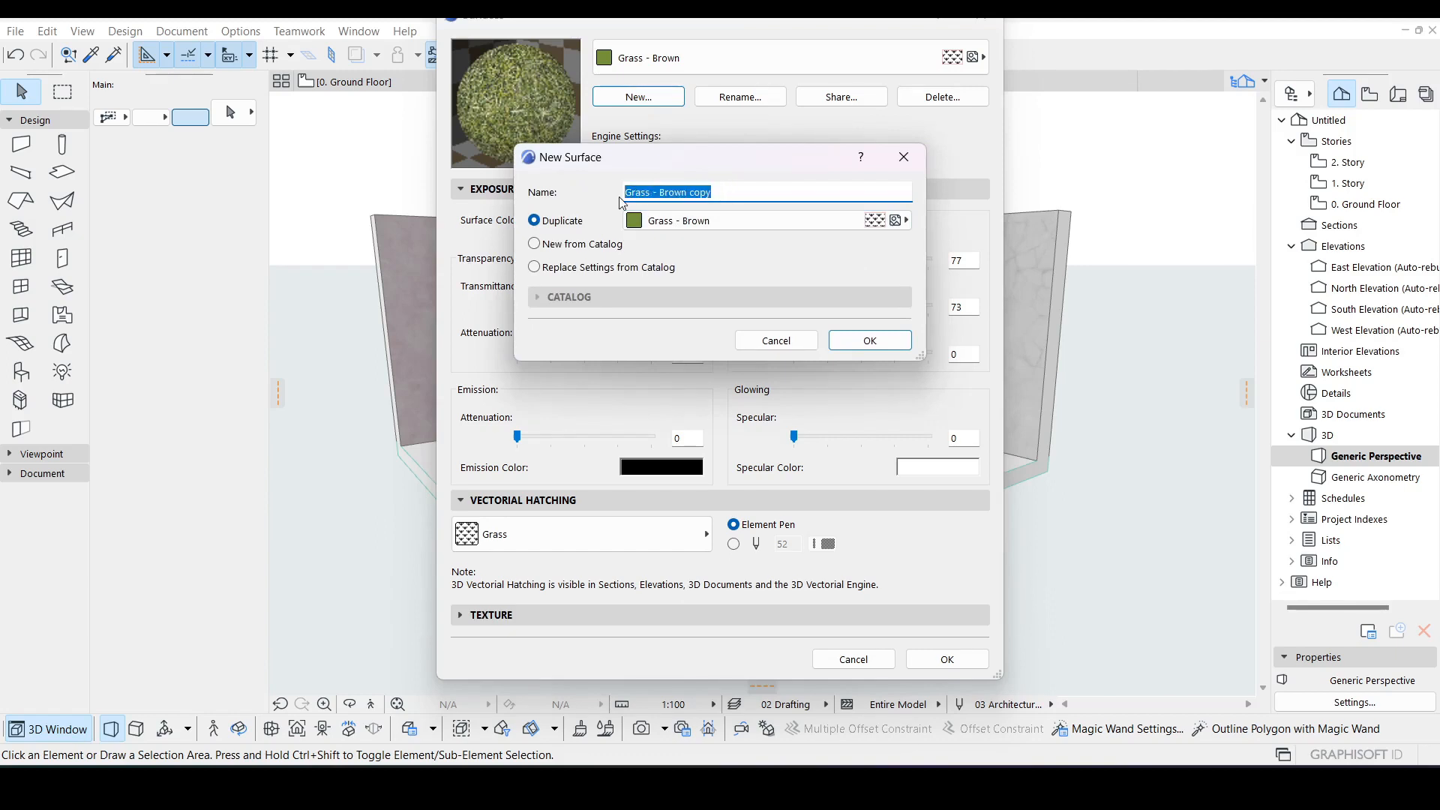
{"action": "key", "text": "BackSpace"}
{"action": "left_click", "coordinate": [871, 343]}
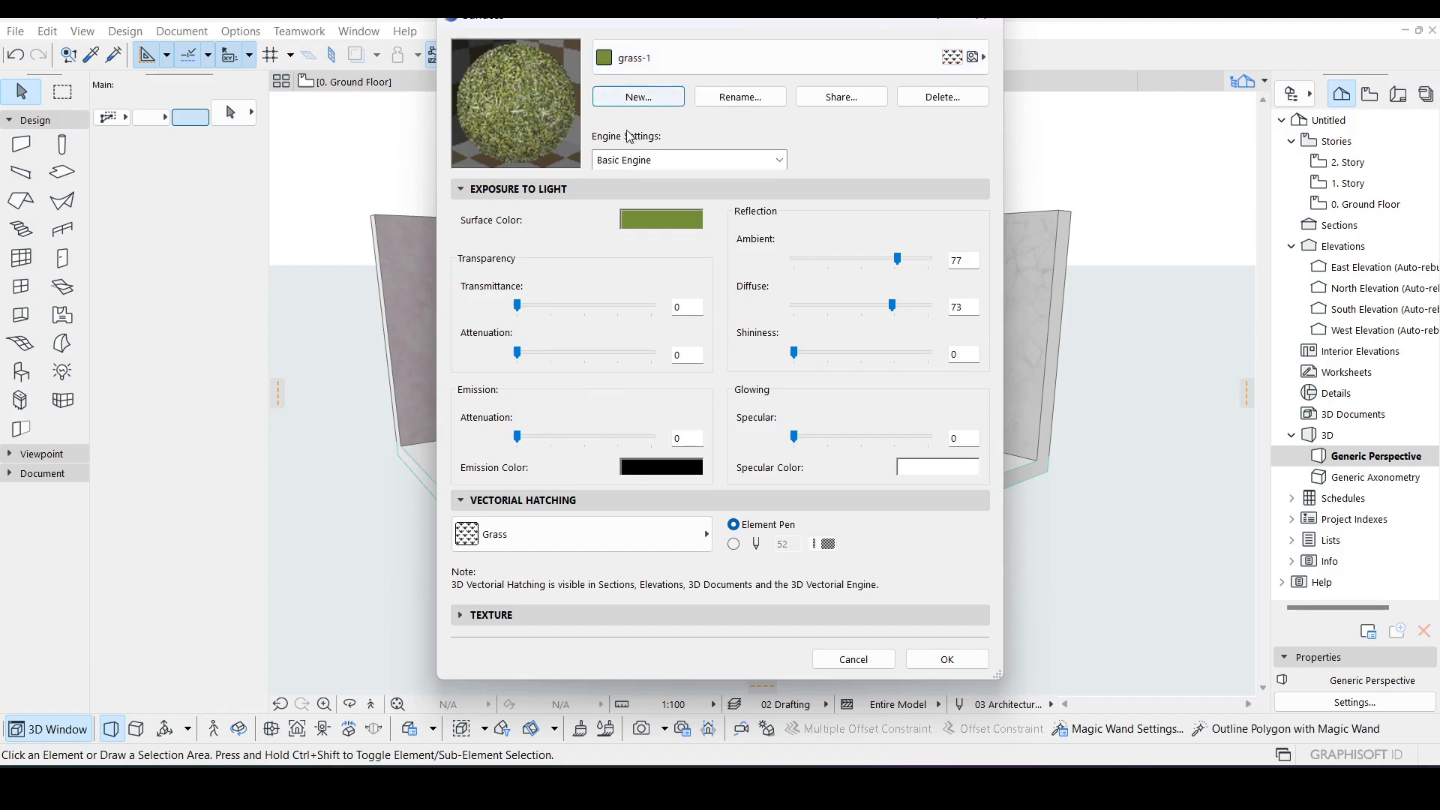
{"action": "left_click", "coordinate": [654, 100]}
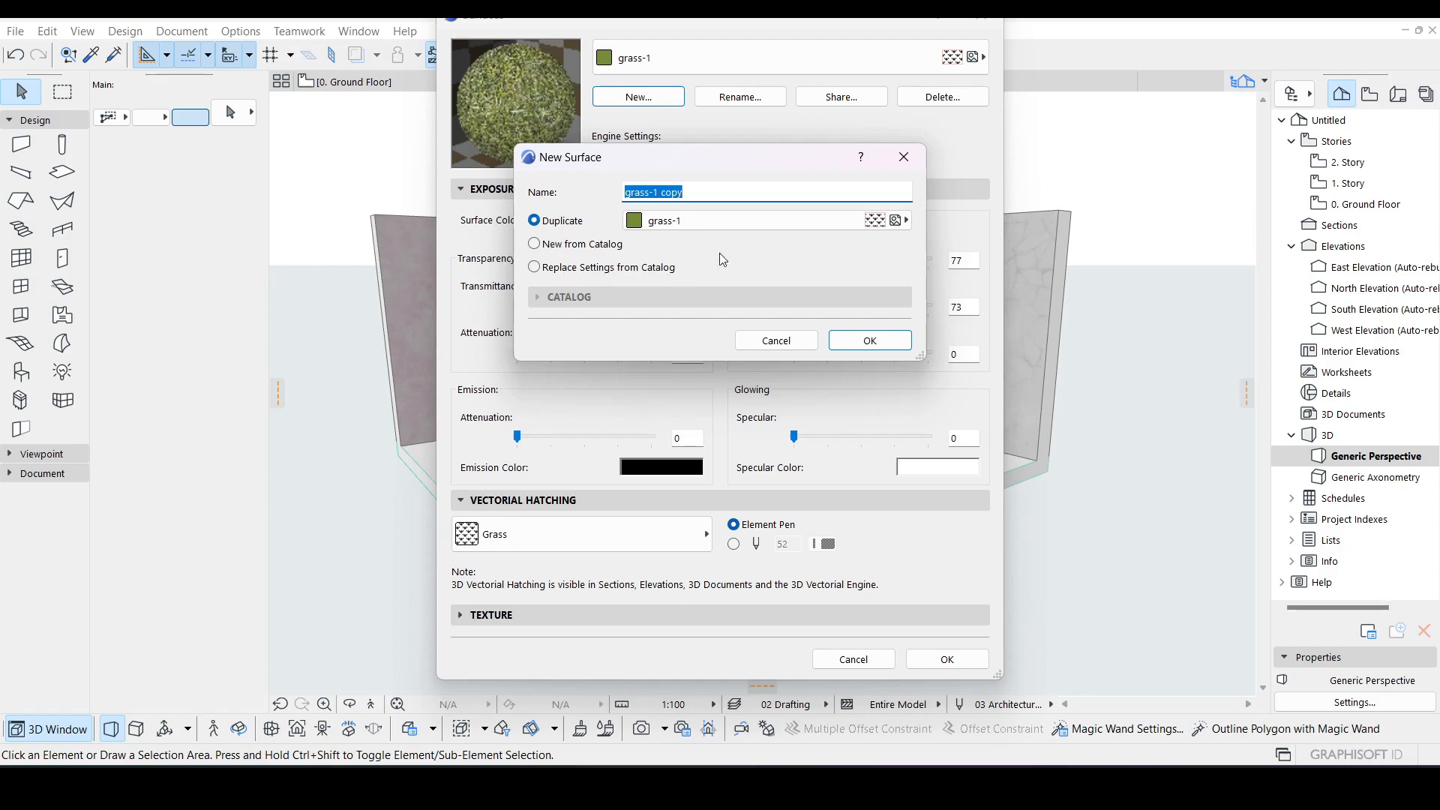
{"action": "left_click", "coordinate": [828, 221]}
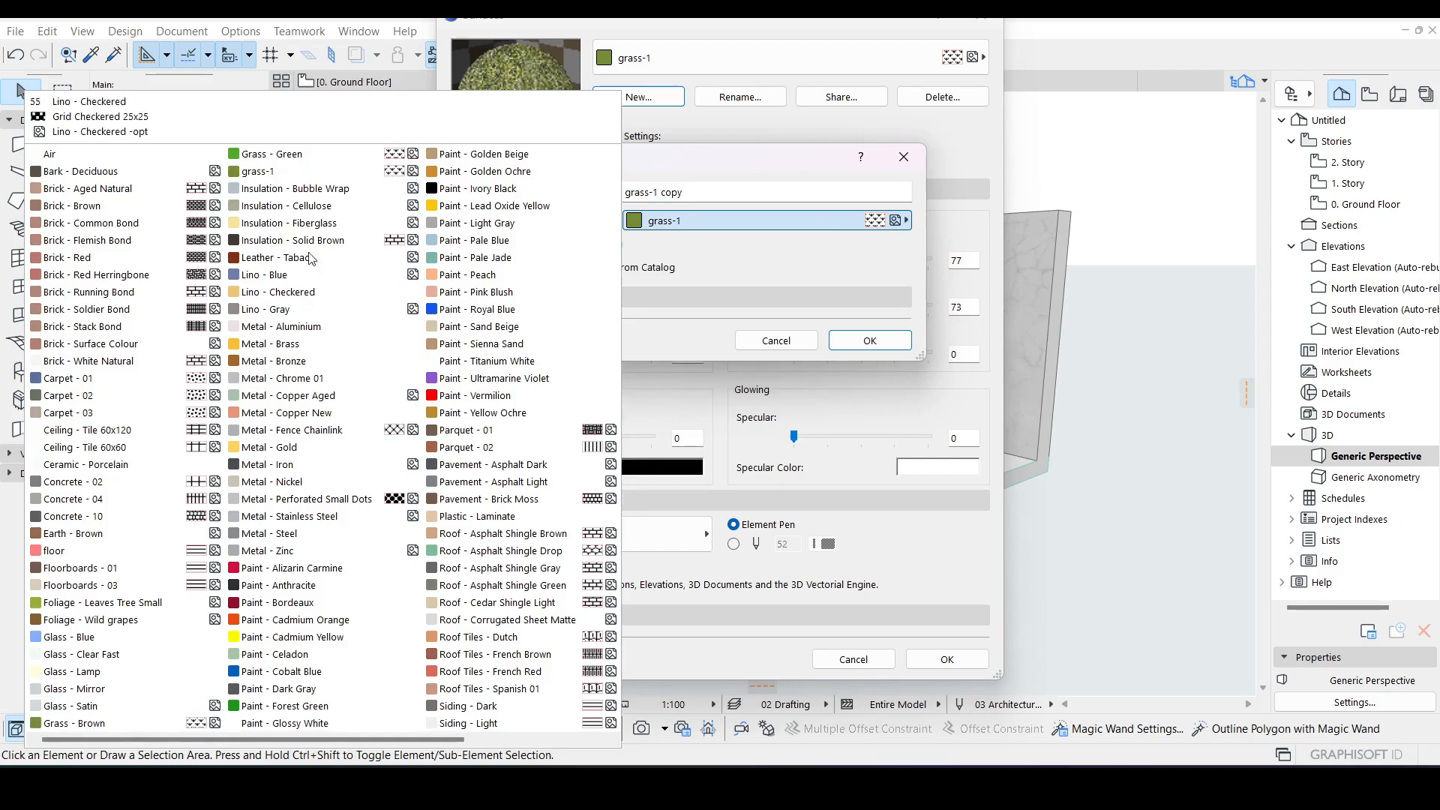
{"action": "left_click", "coordinate": [766, 170]}
{"action": "left_click", "coordinate": [903, 158]}
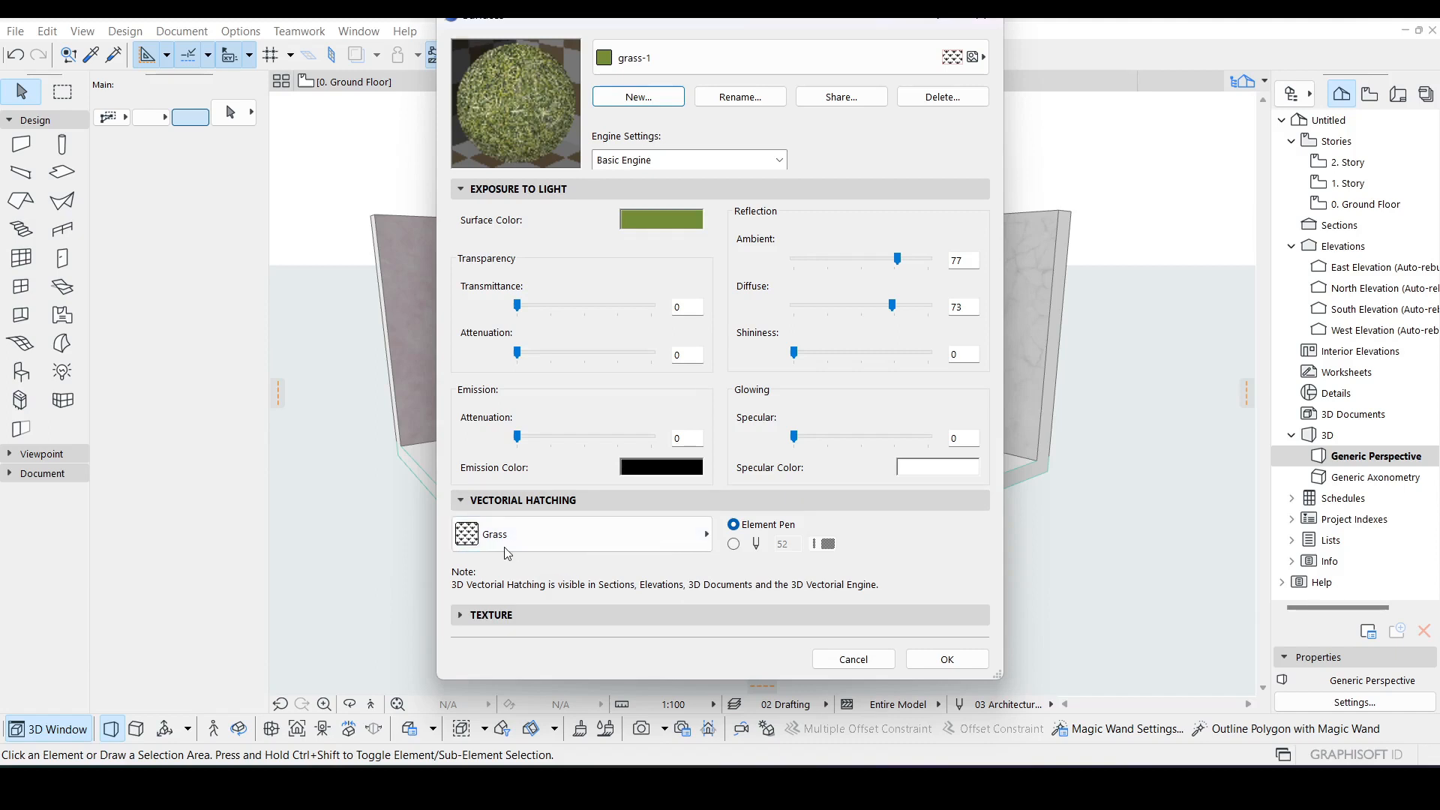
Step: Try lowering the Ambient reflection of grass-1, then return it to 77
{"action": "left_click", "coordinate": [534, 537]}
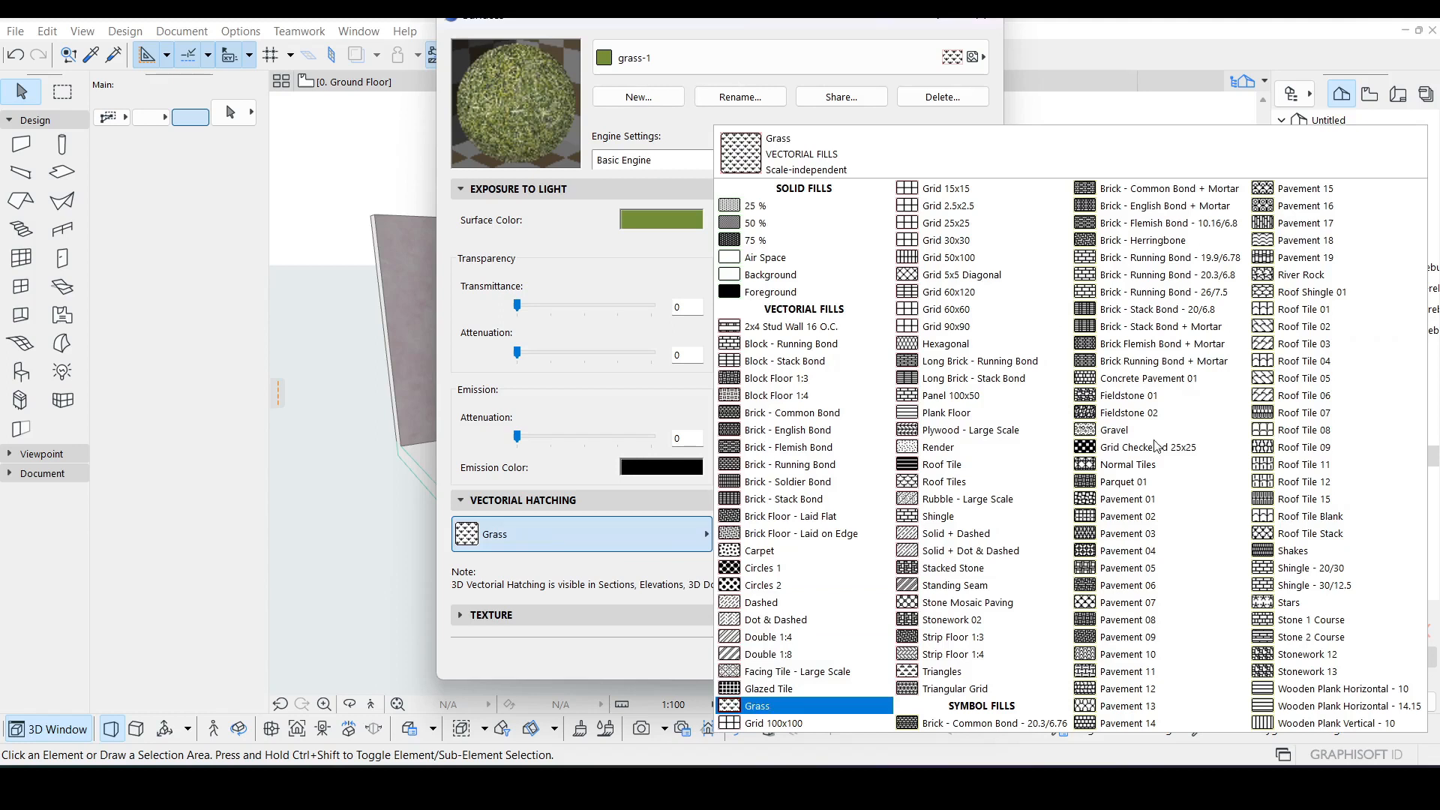
{"action": "left_click", "coordinate": [594, 560]}
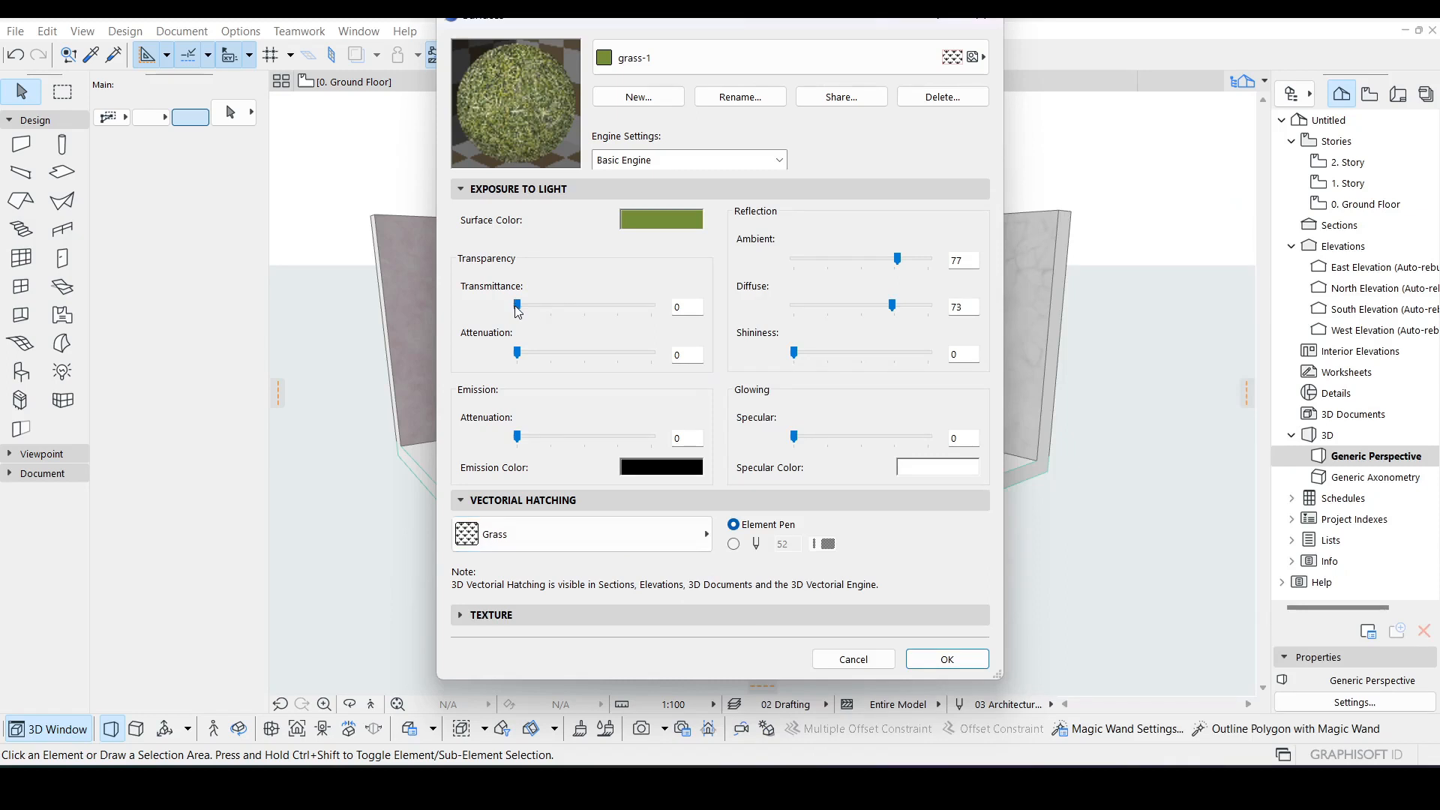
{"action": "mouse_move", "coordinate": [516, 304]}
{"action": "left_mouse_down"}
{"action": "mouse_move", "coordinate": [553, 310]}
{"action": "mouse_move", "coordinate": [512, 307]}
{"action": "left_mouse_up"}
{"action": "left_click_drag", "start_coordinate": [895, 260], "coordinate": [863, 263]}
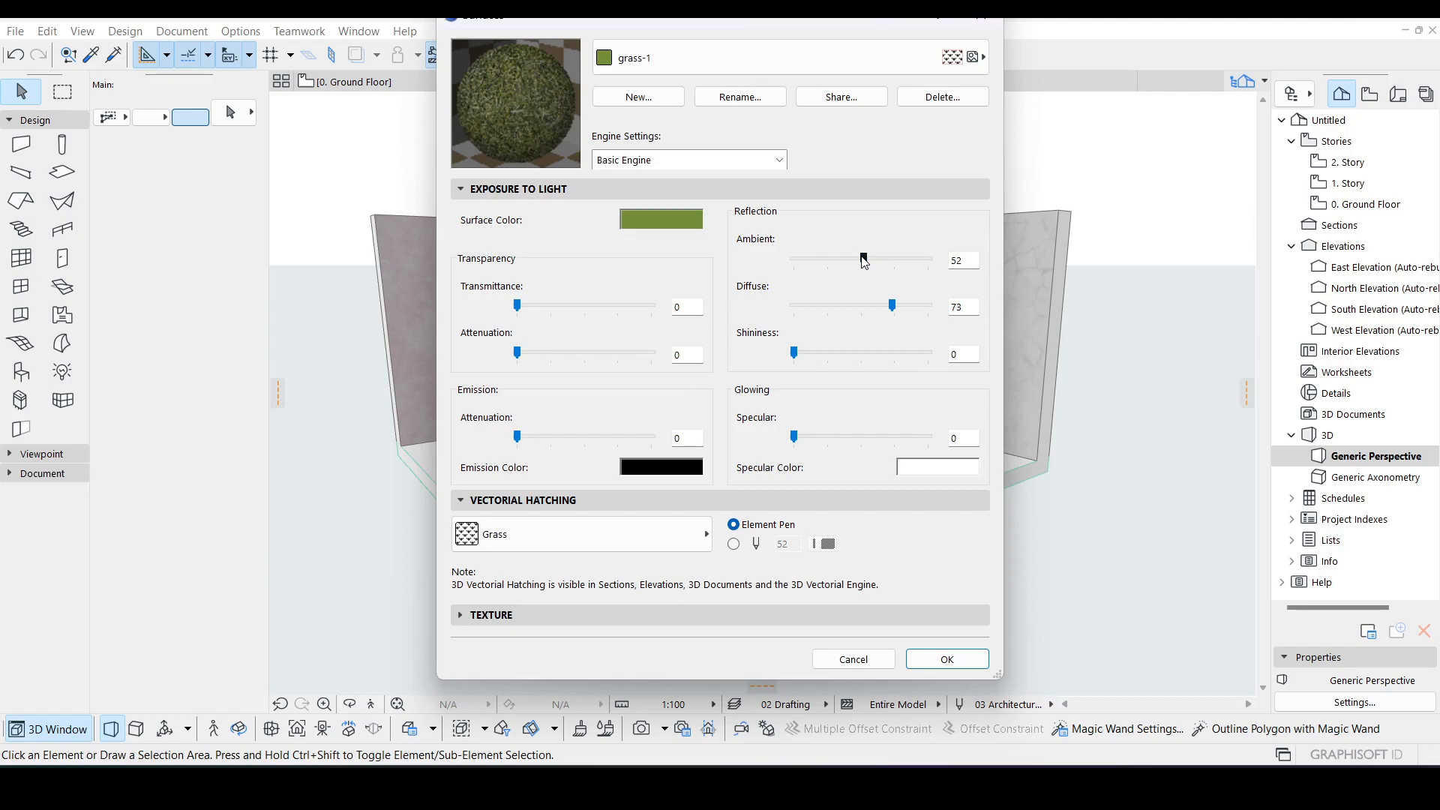
{"action": "left_click_drag", "start_coordinate": [875, 258], "coordinate": [897, 260]}
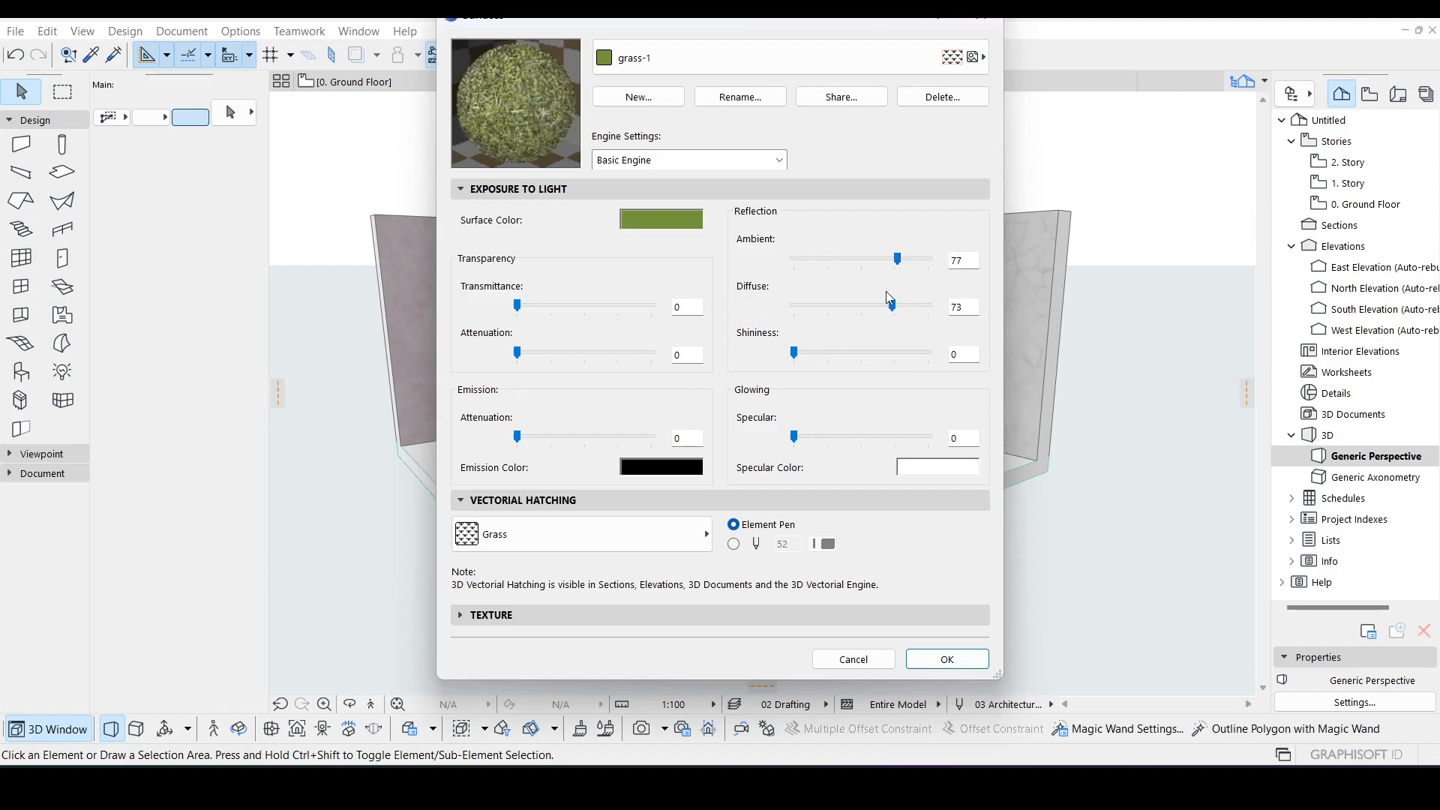
Step: Set the surface color to green with Red 0, Green 196, Blue 0, adding it to custom colours
{"action": "left_click", "coordinate": [673, 220]}
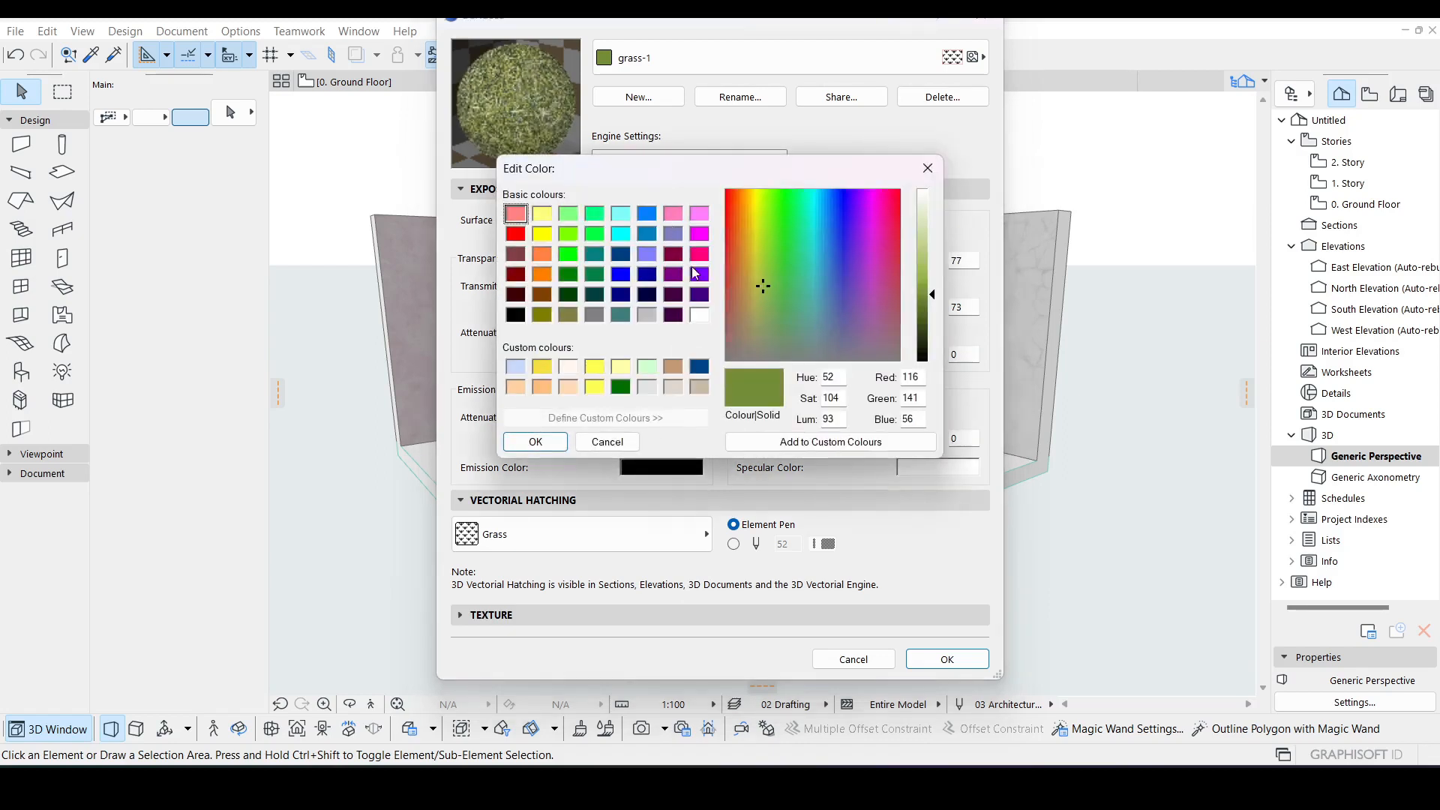
{"action": "mouse_move", "coordinate": [939, 291]}
{"action": "left_mouse_down"}
{"action": "mouse_move", "coordinate": [936, 279]}
{"action": "mouse_move", "coordinate": [930, 296]}
{"action": "left_mouse_up"}
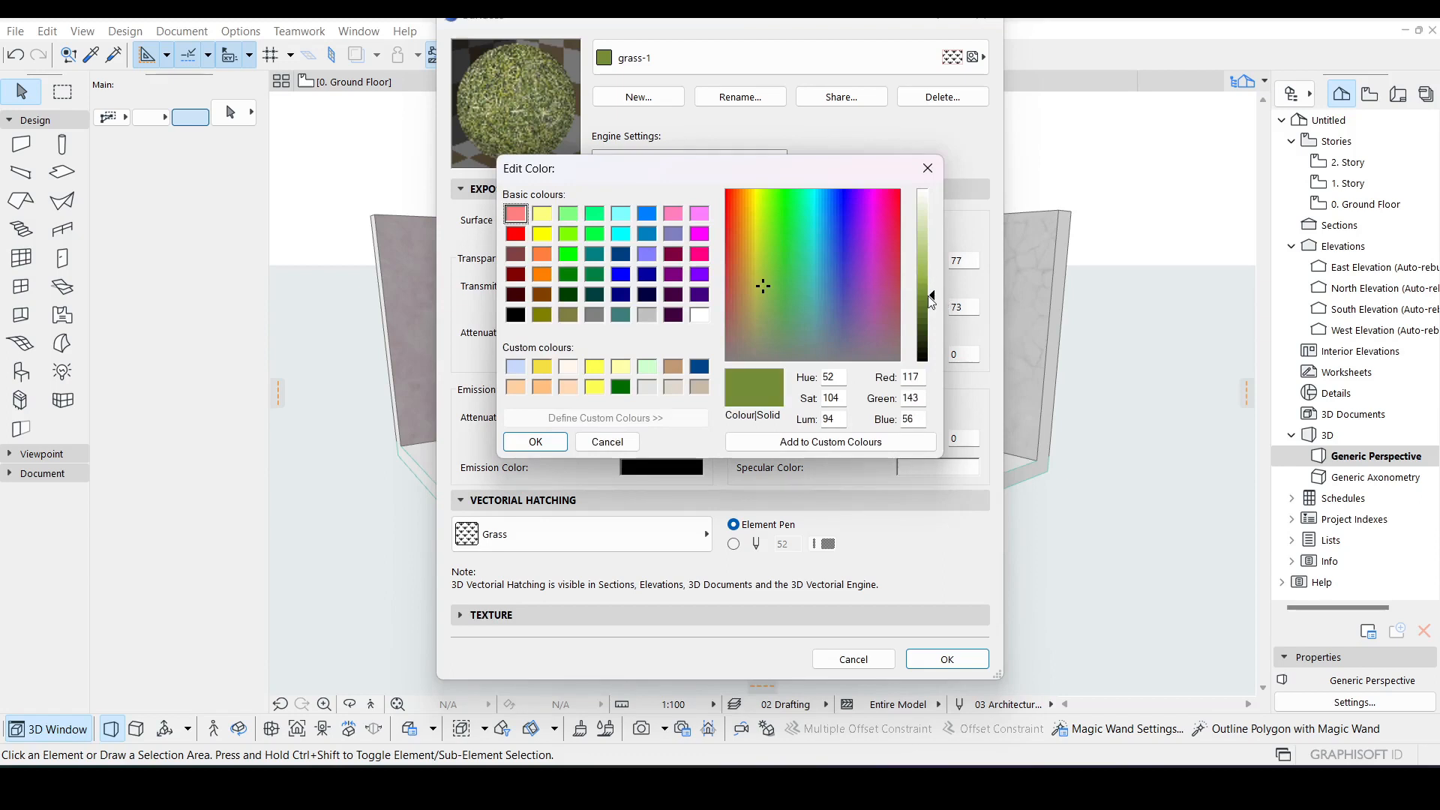
{"action": "left_click", "coordinate": [569, 259]}
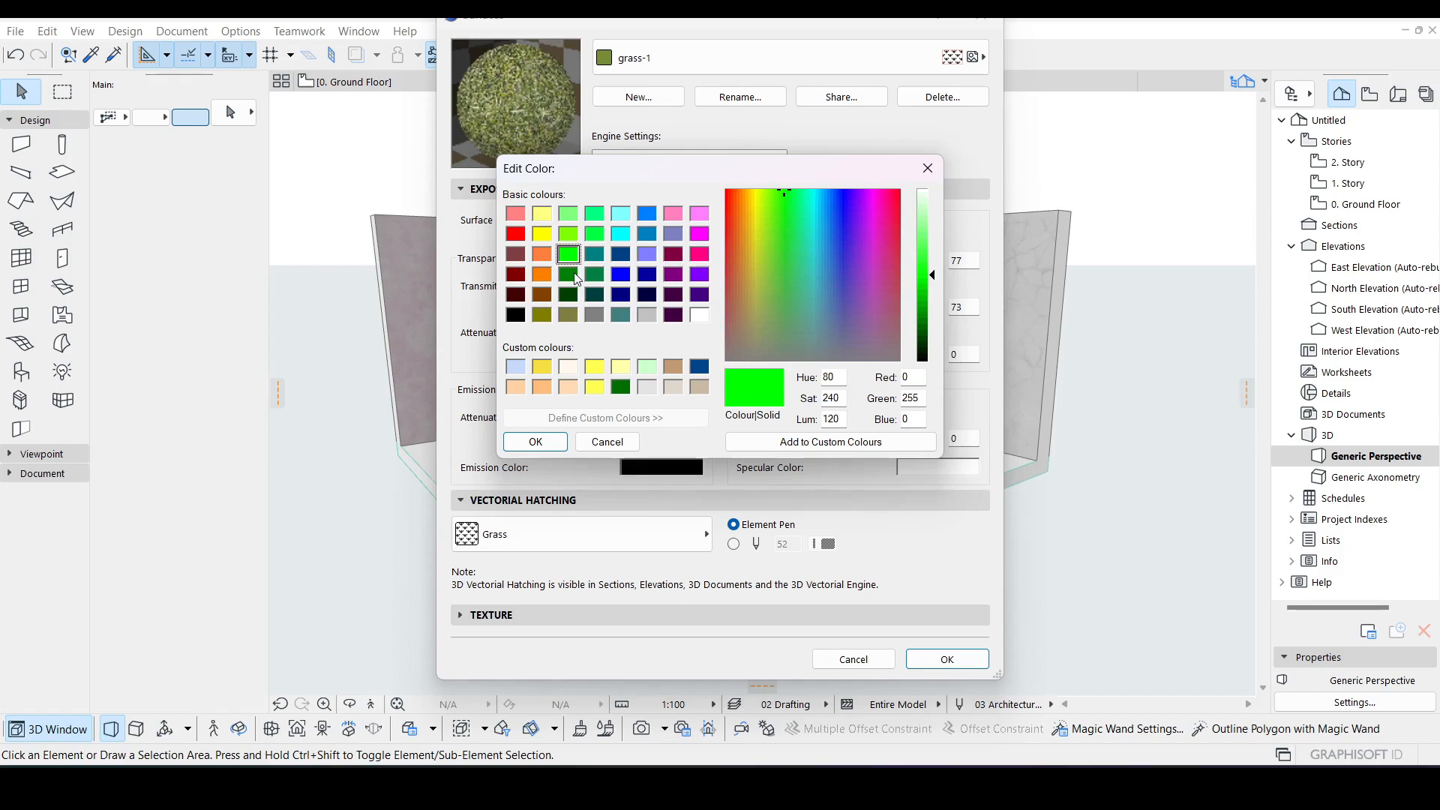
{"action": "left_click", "coordinate": [572, 276]}
{"action": "left_click_drag", "start_coordinate": [934, 321], "coordinate": [937, 300]}
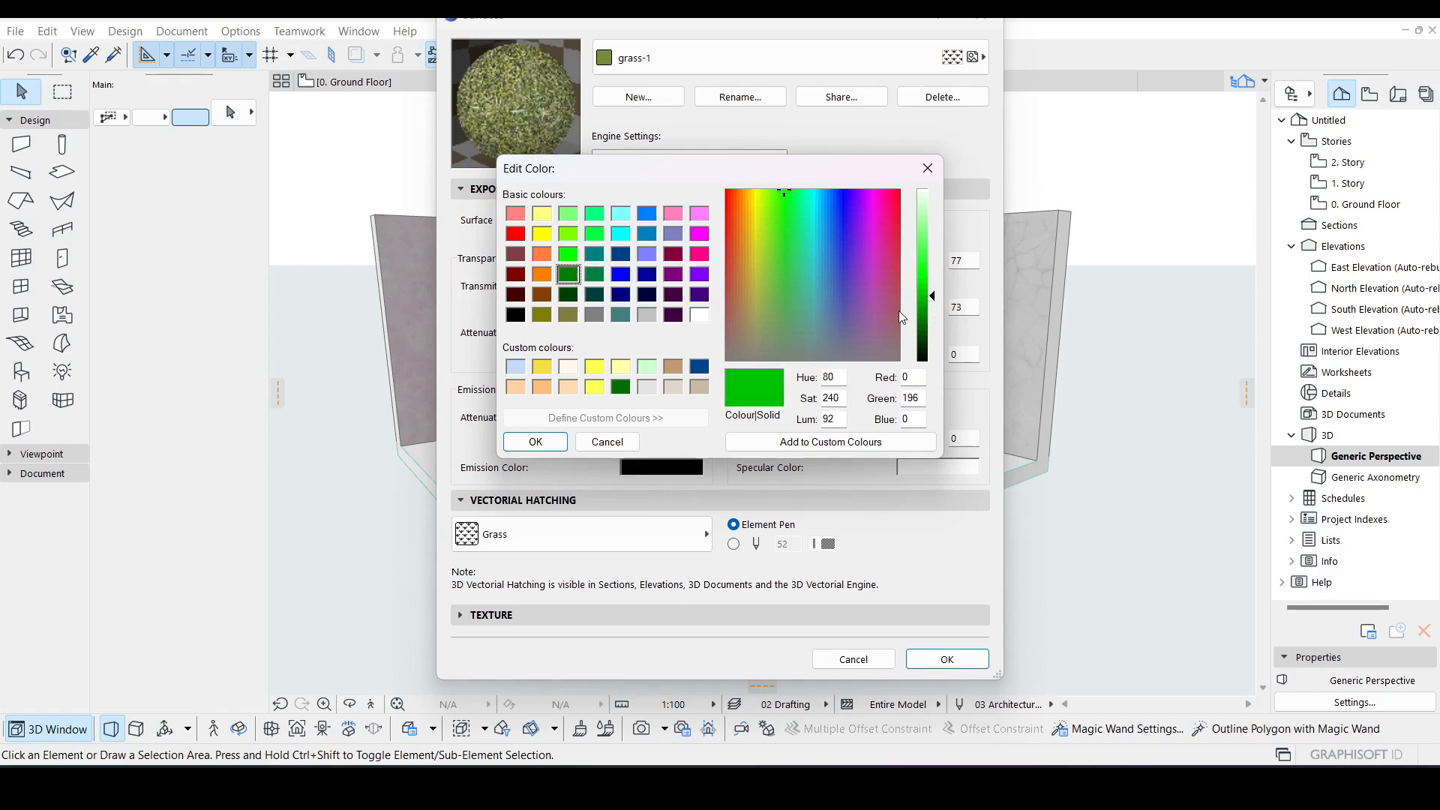
{"action": "left_click", "coordinate": [791, 439]}
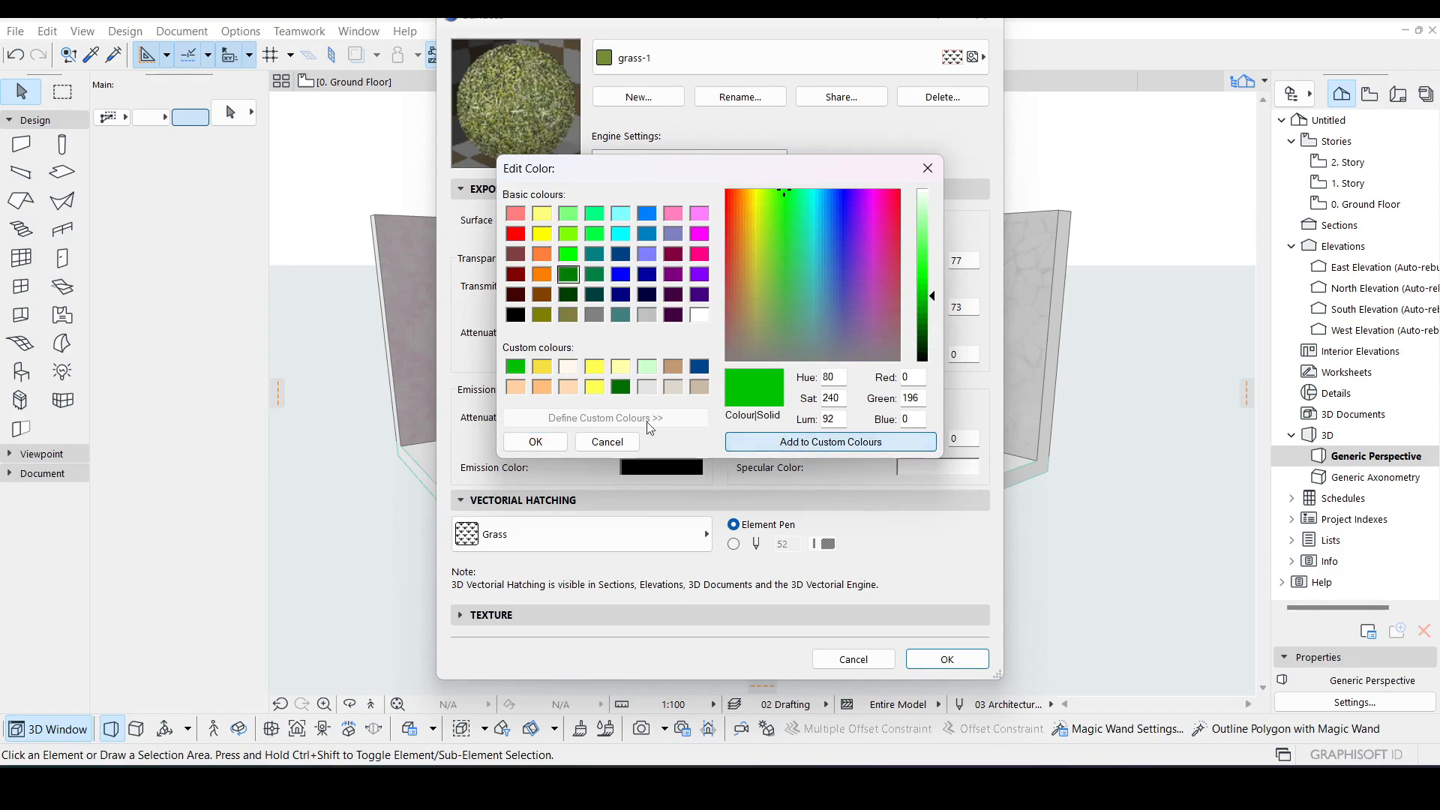
{"action": "left_click", "coordinate": [537, 441]}
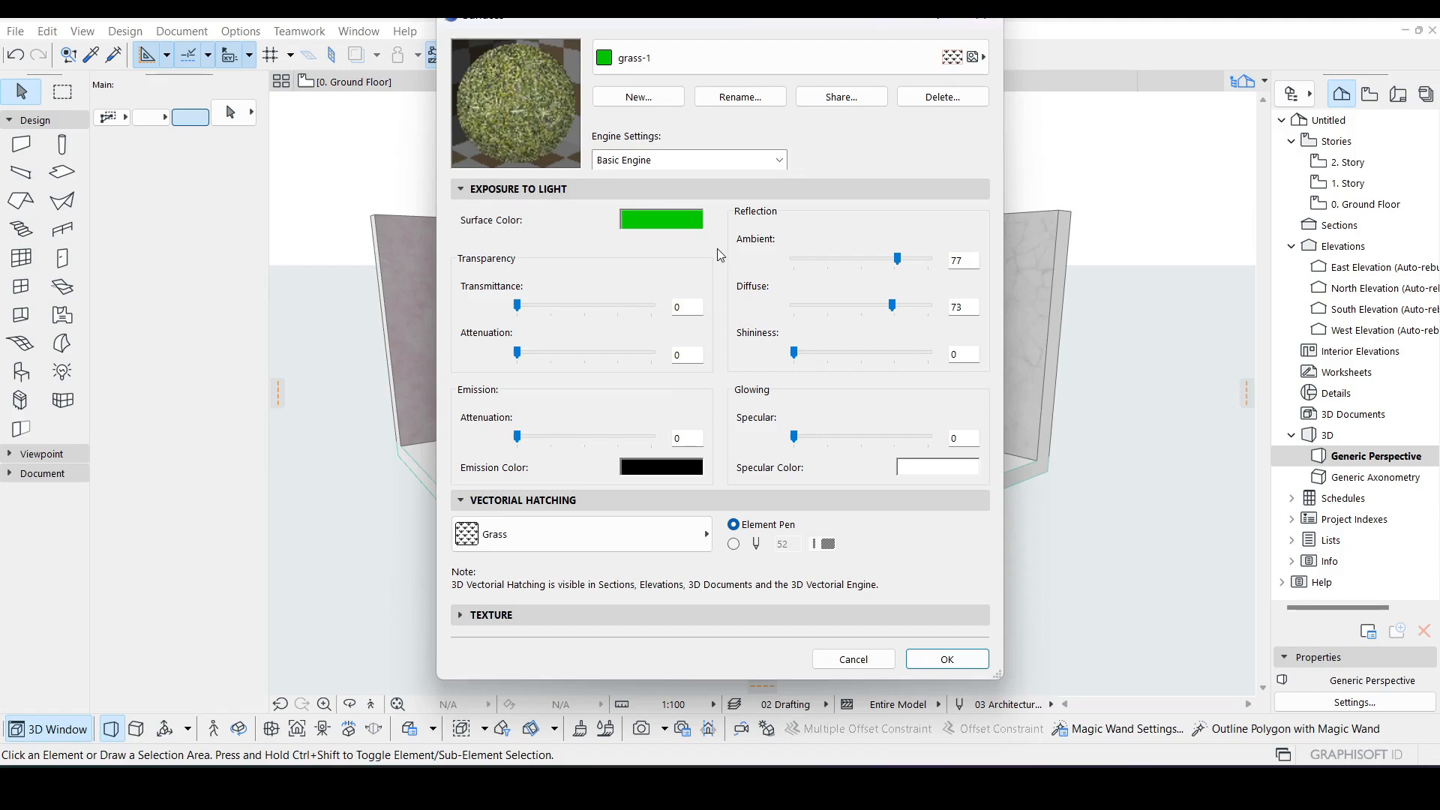
Step: Switch the engine settings to CineRender by MAXON and update CineRender settings from Basic
{"action": "left_click", "coordinate": [750, 162]}
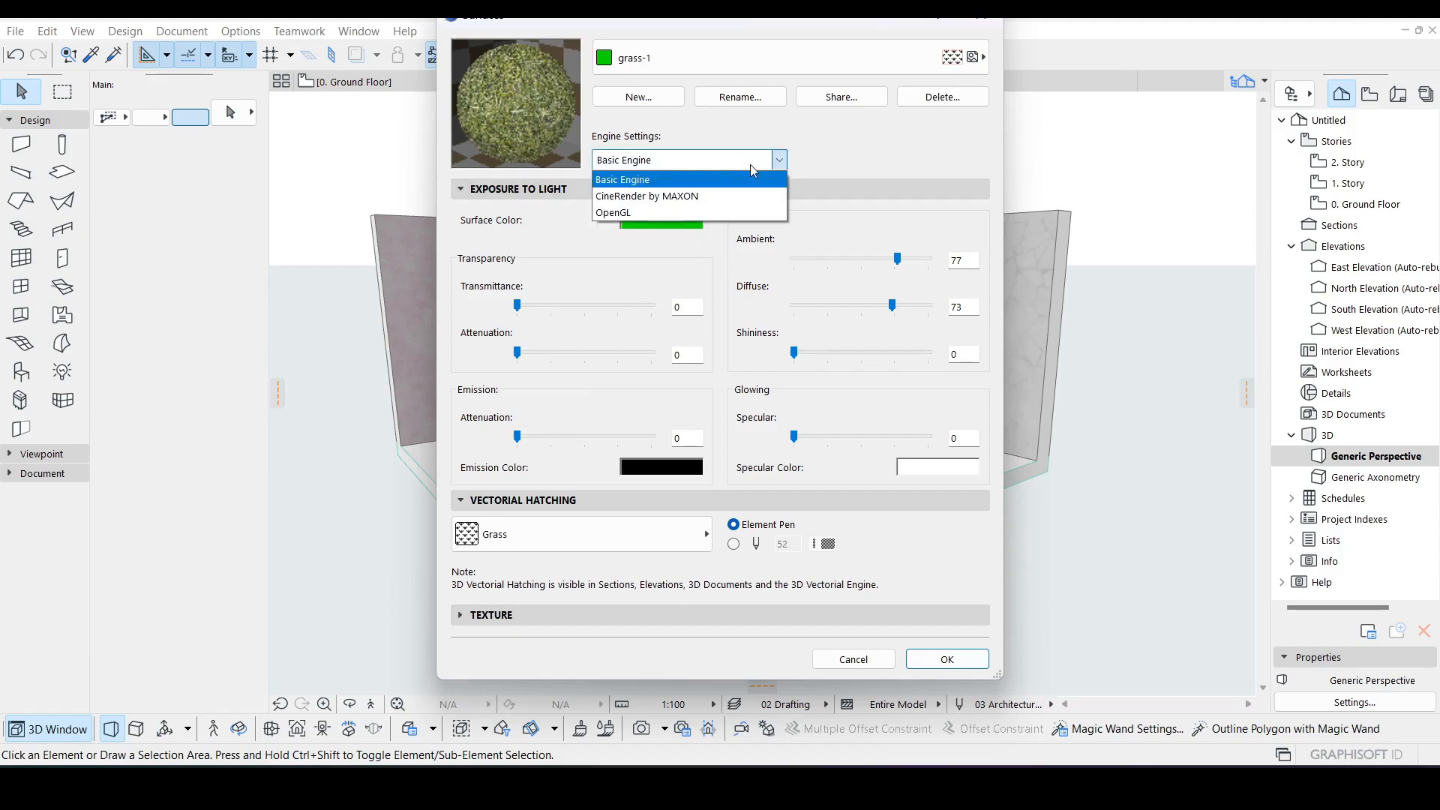
{"action": "left_click", "coordinate": [651, 196]}
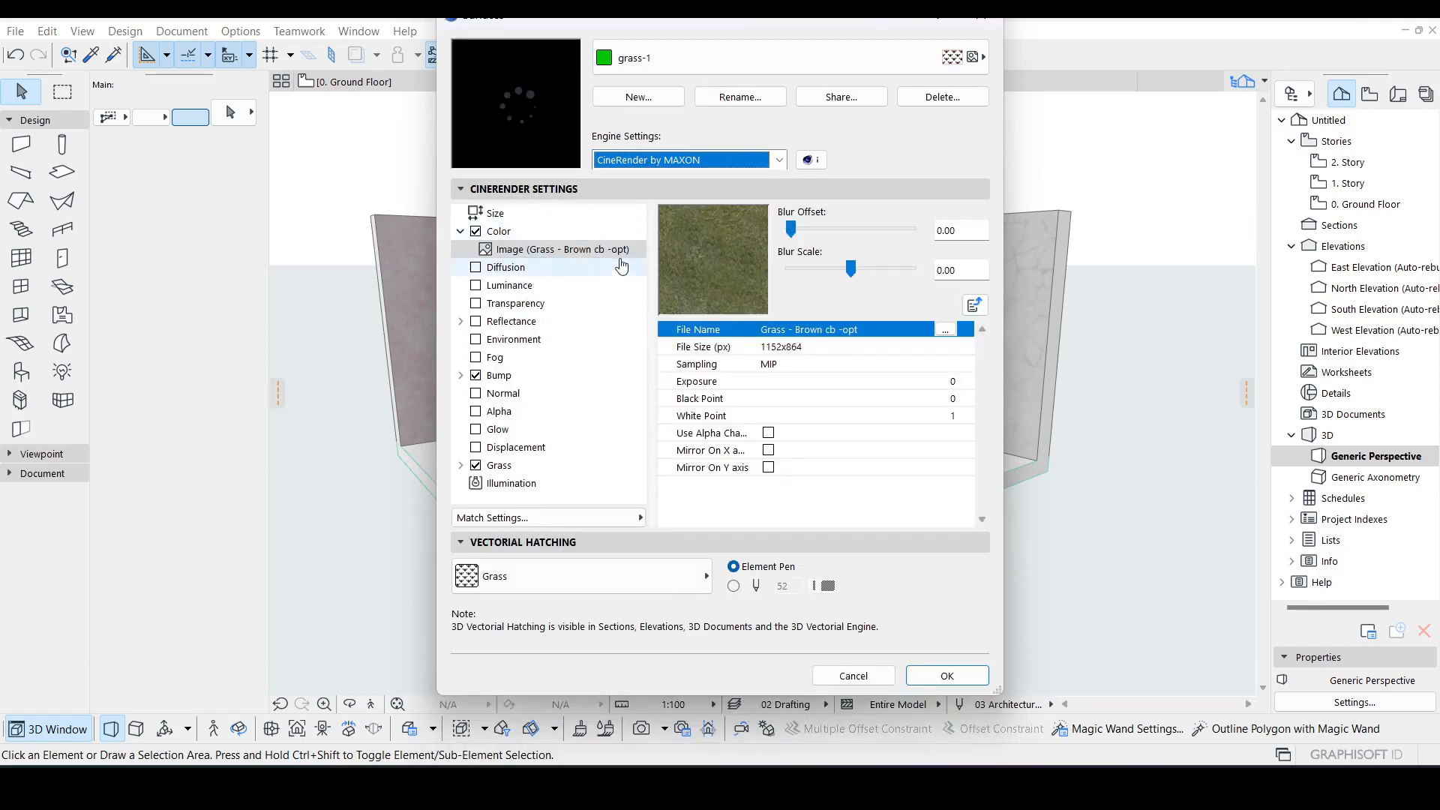
{"action": "left_click", "coordinate": [512, 523]}
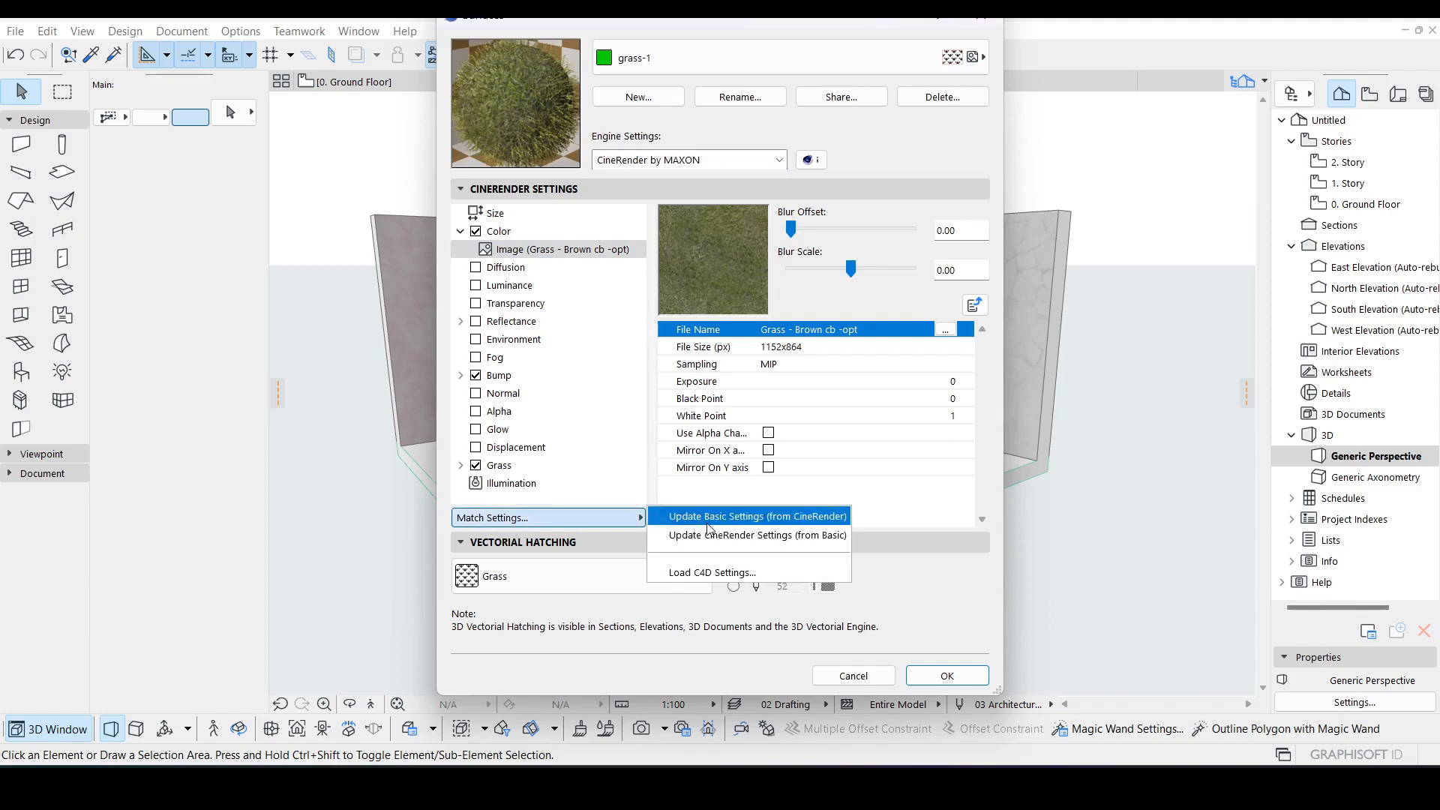
{"action": "left_click", "coordinate": [798, 536]}
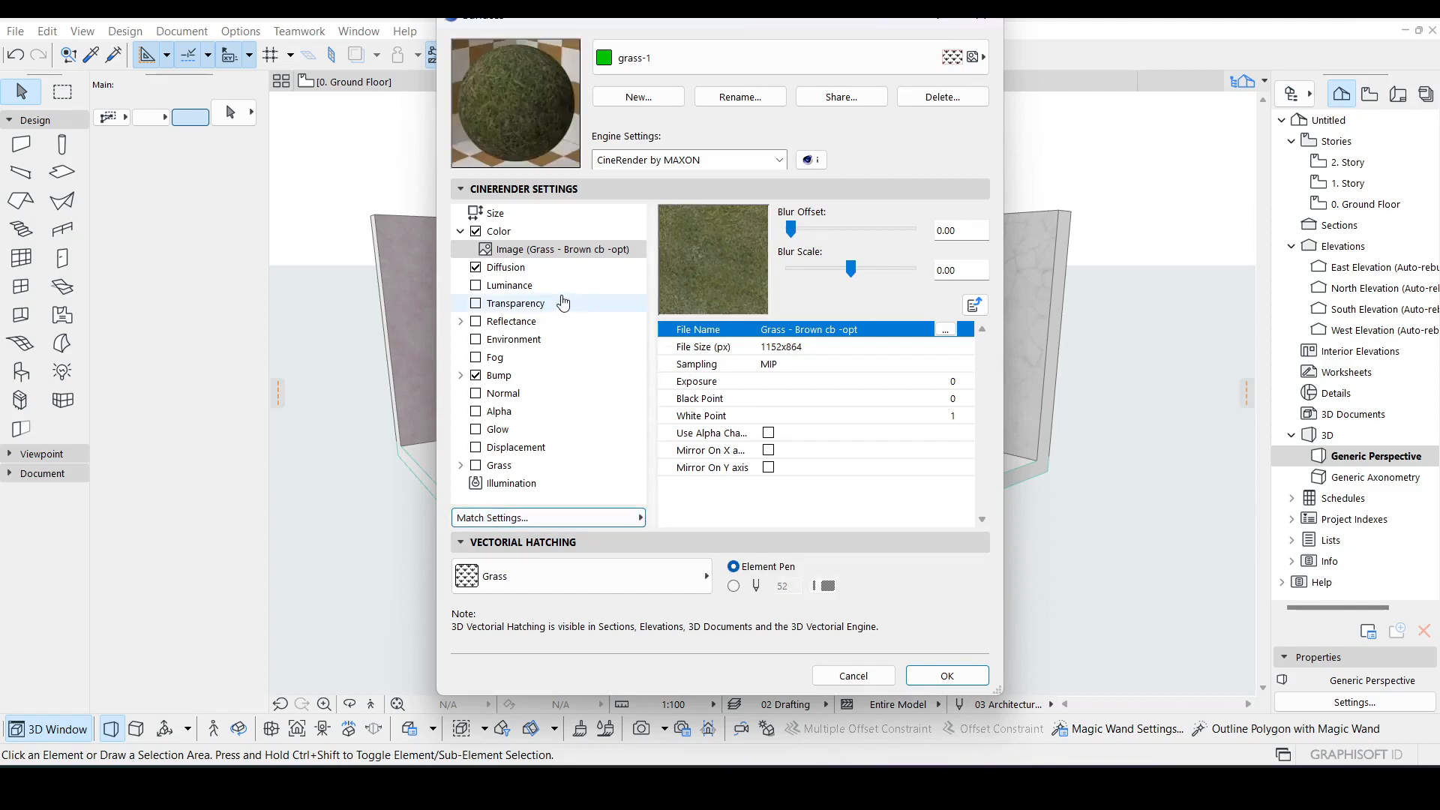
Step: Inspect the Diffusion and Color channels and step into the Color texture image
{"action": "left_click", "coordinate": [505, 269]}
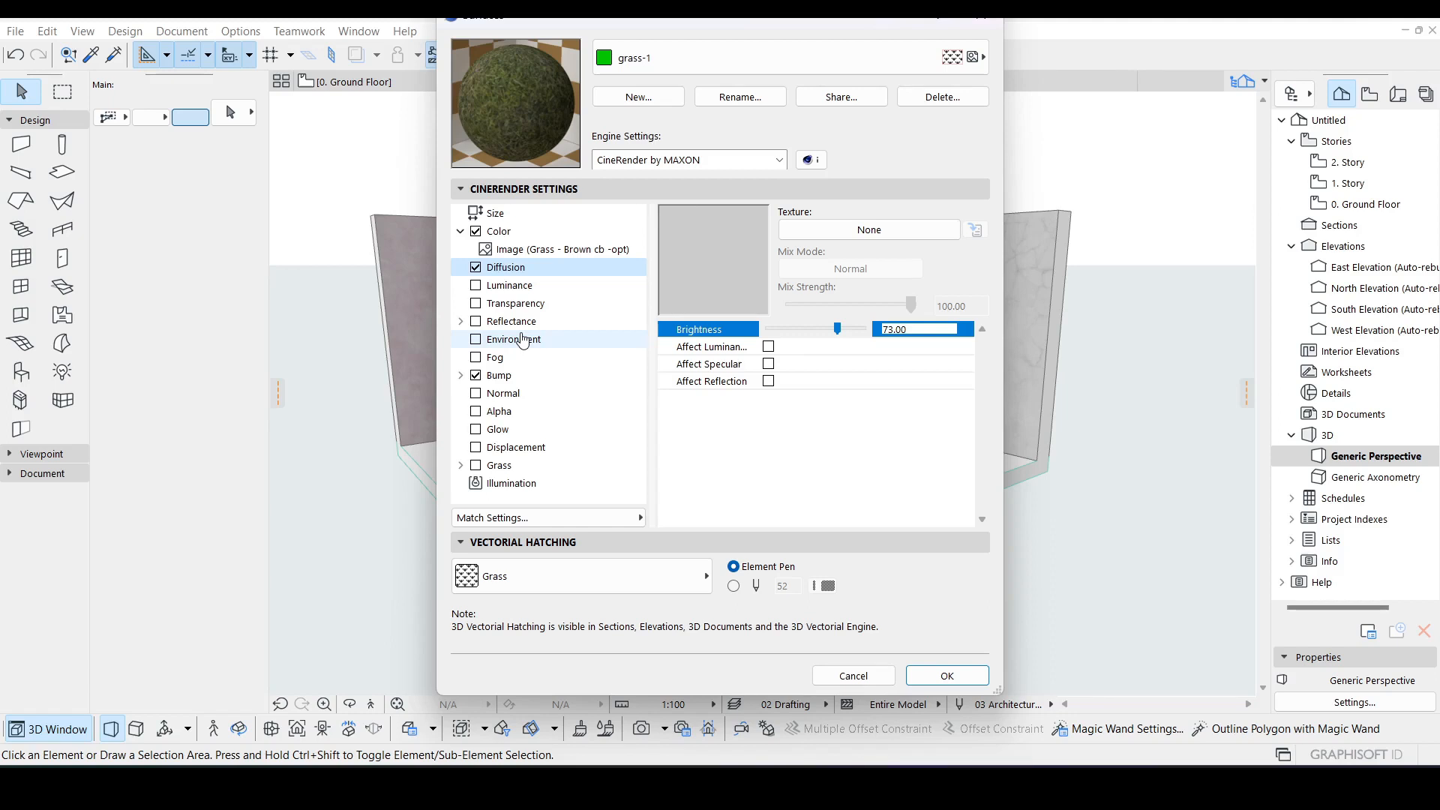
{"action": "left_click", "coordinate": [509, 234]}
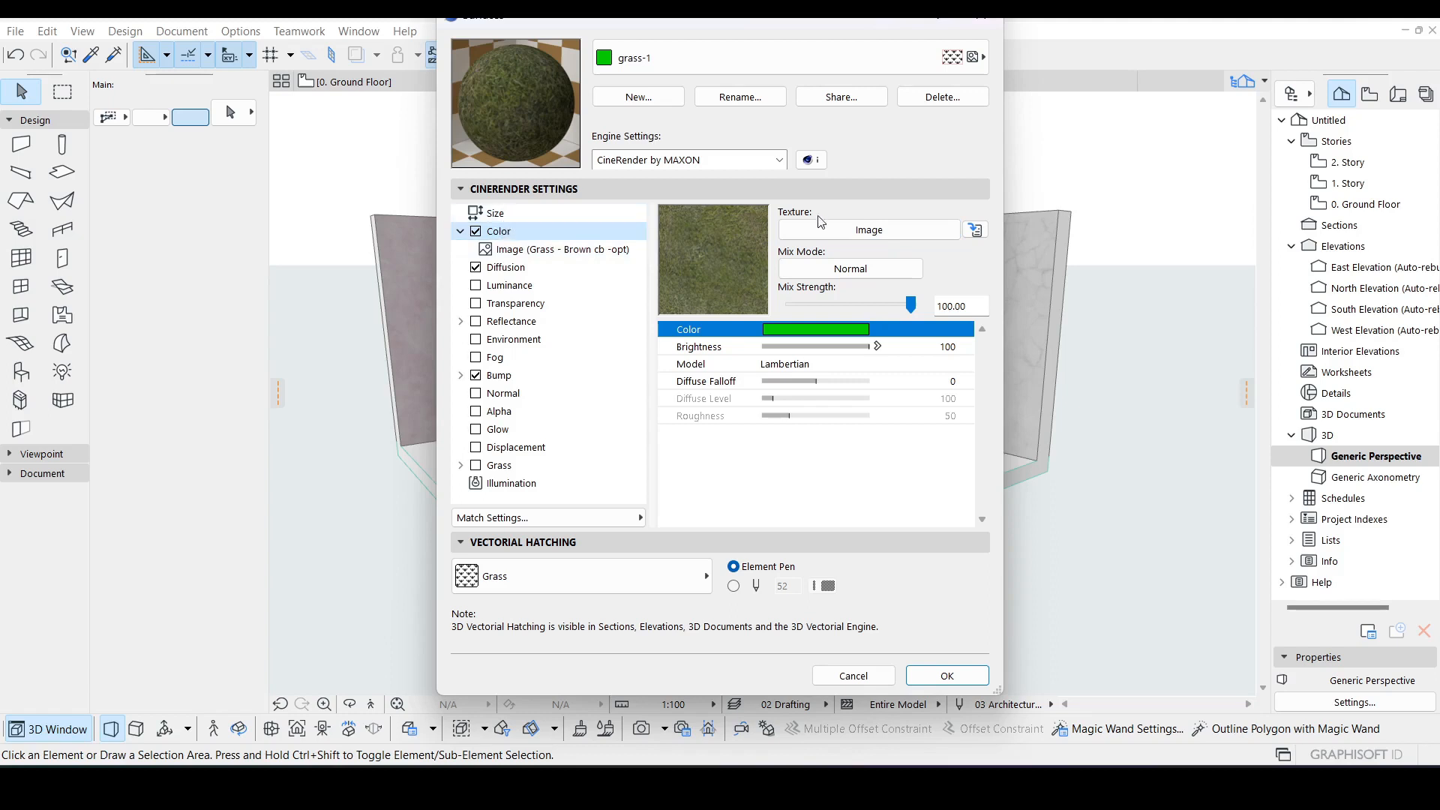
{"action": "left_click", "coordinate": [976, 230]}
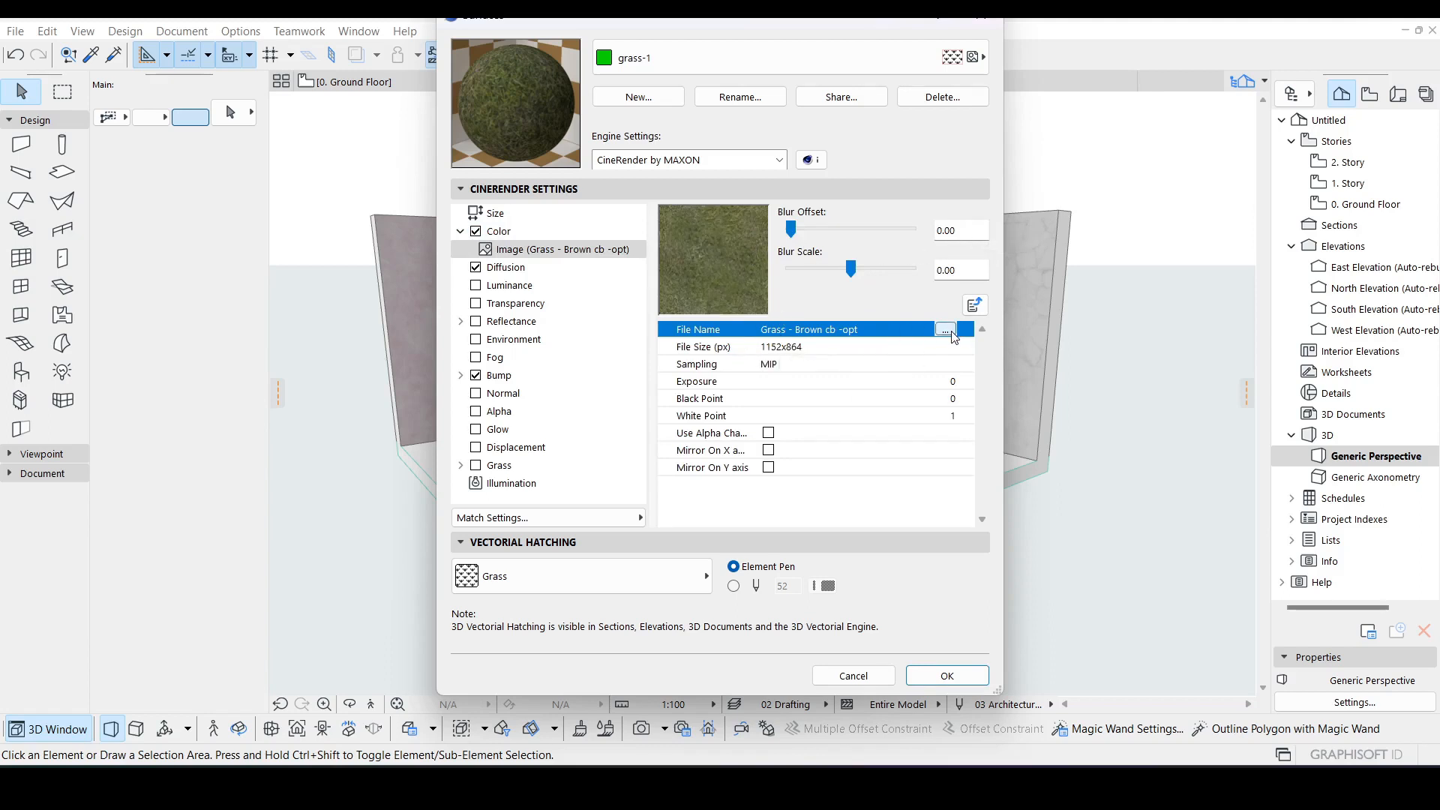
Step: Open the image library for the Color texture and preview the grass images in the Grass 24 folder
{"action": "left_click", "coordinate": [971, 307]}
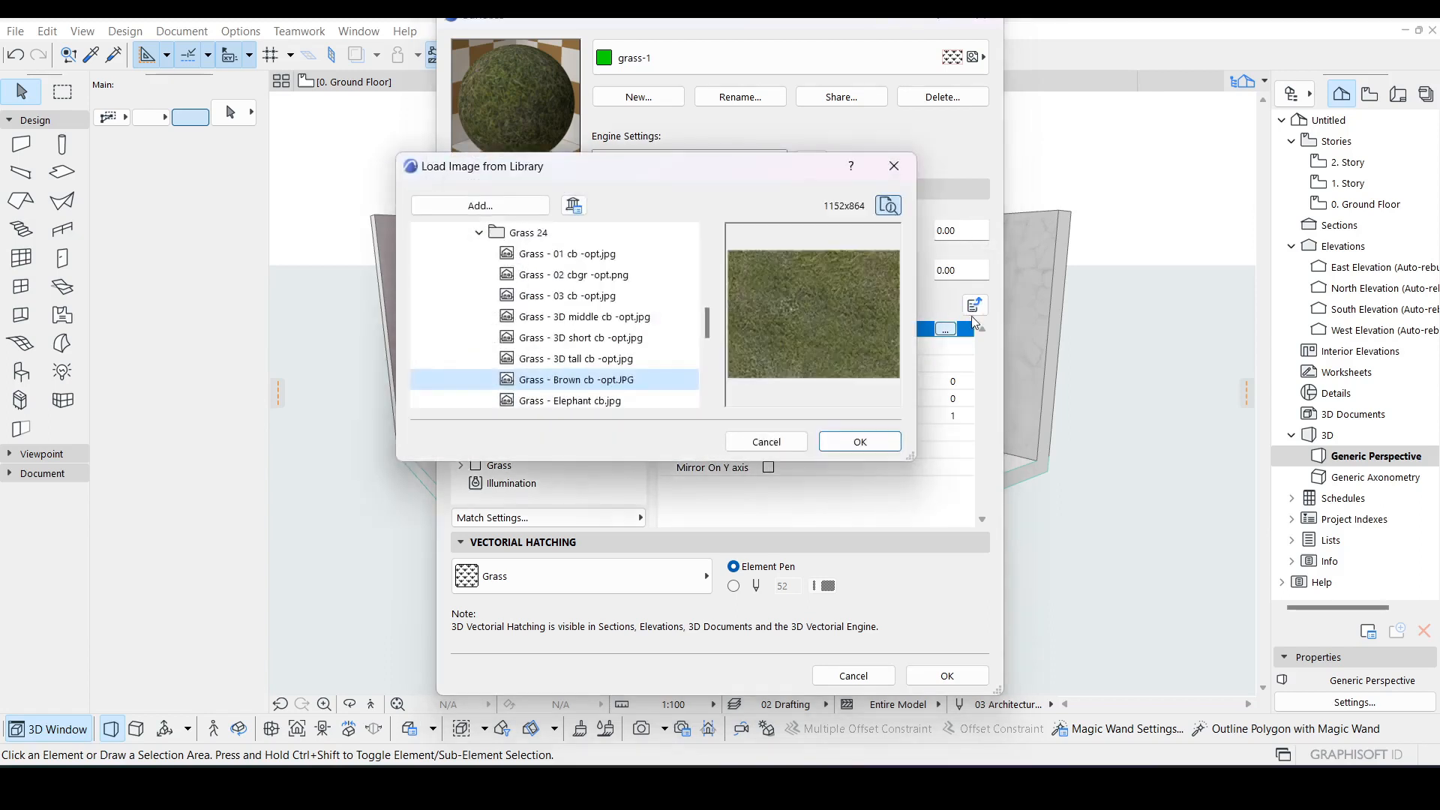
{"action": "left_click", "coordinate": [574, 359]}
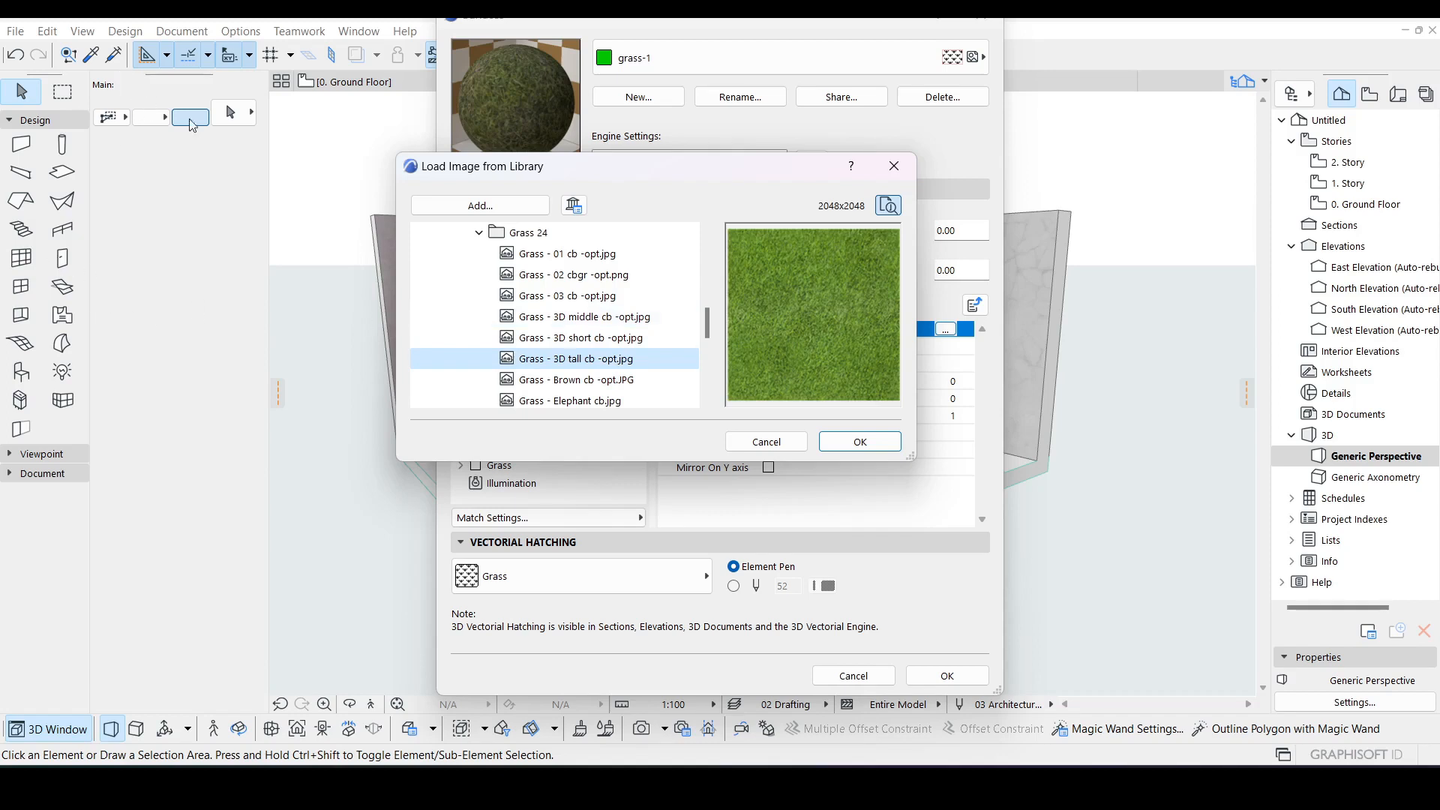
{"action": "left_click", "coordinate": [586, 277]}
{"action": "left_click", "coordinate": [581, 259]}
{"action": "left_click", "coordinate": [581, 275]}
{"action": "left_click", "coordinate": [586, 296]}
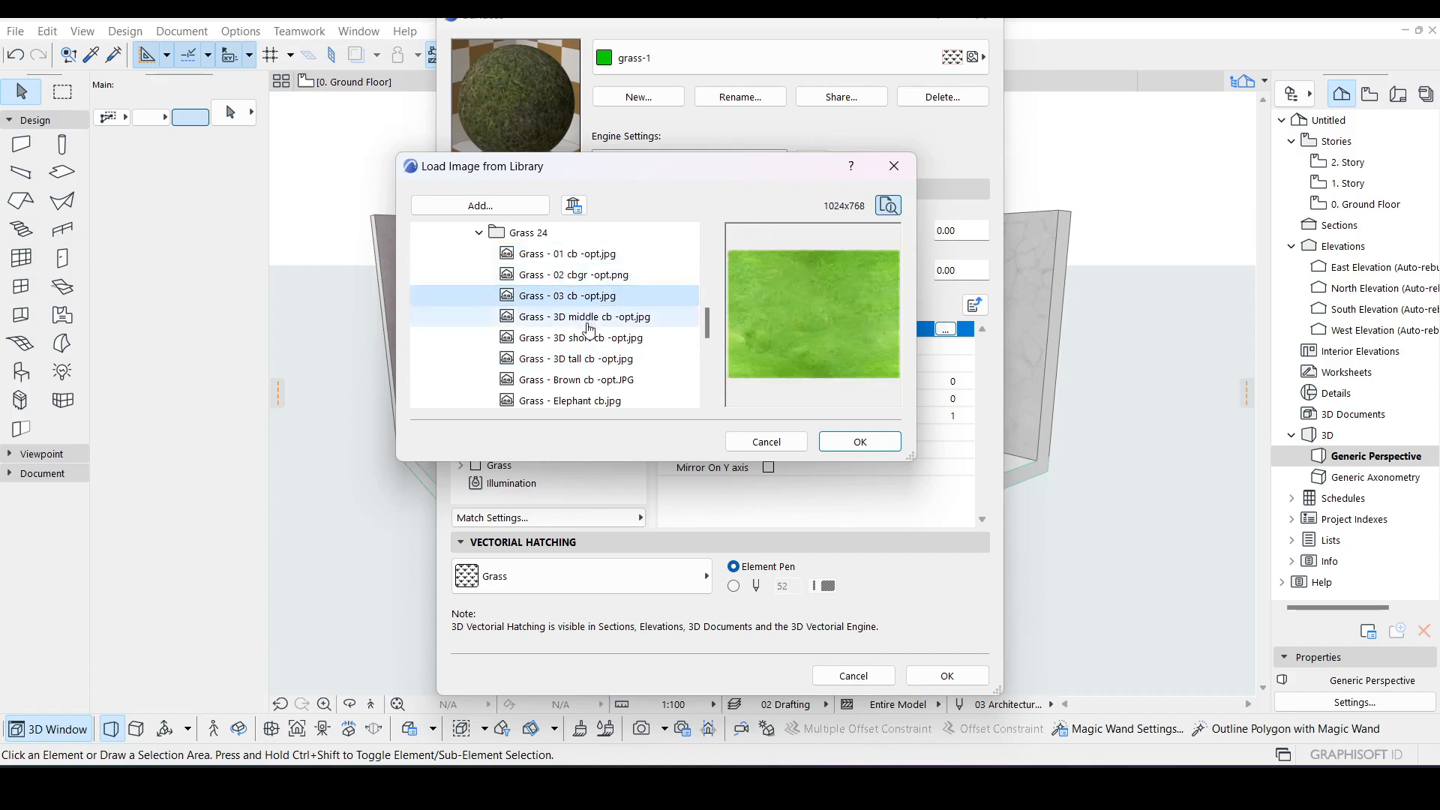
{"action": "left_click", "coordinate": [588, 323]}
{"action": "left_click", "coordinate": [593, 342]}
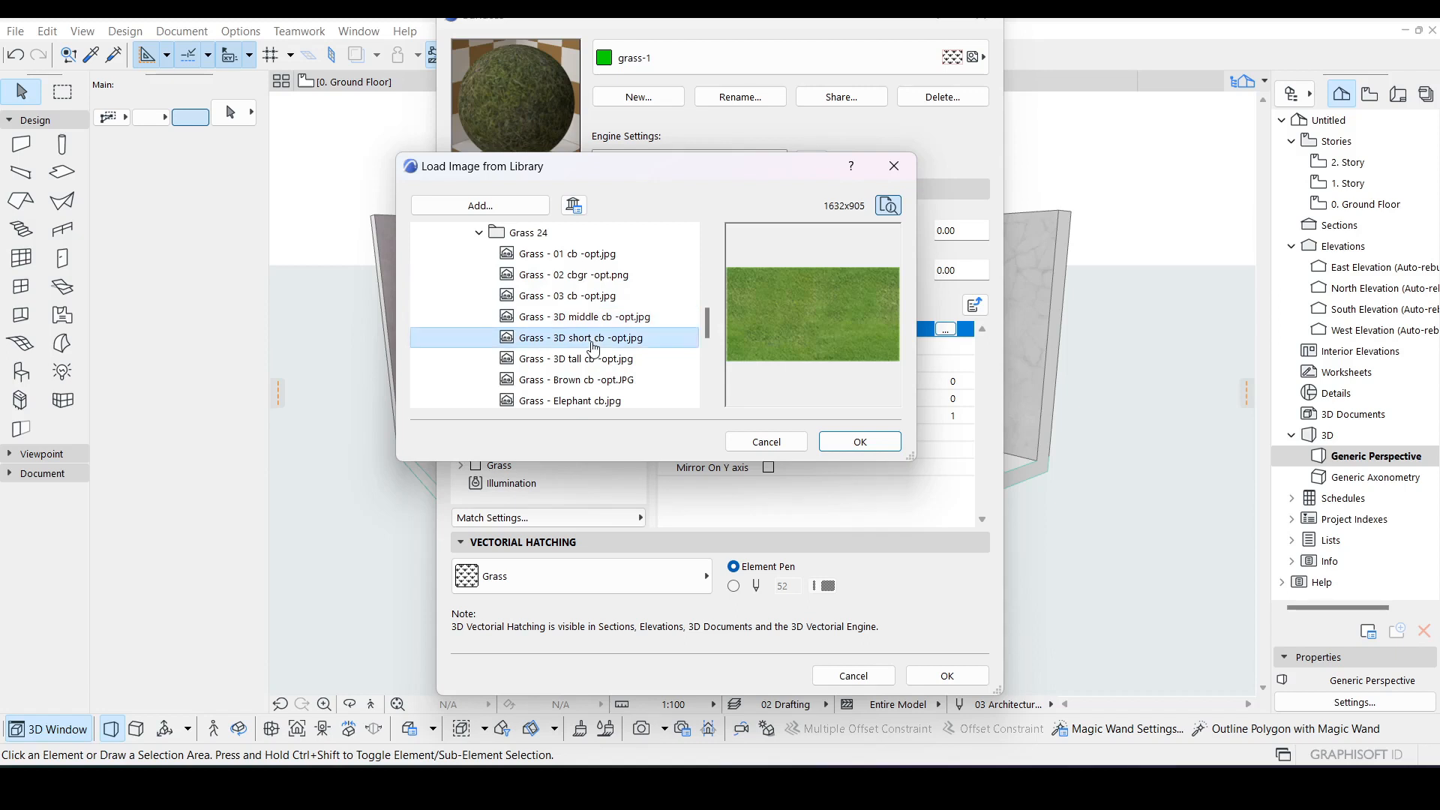
{"action": "left_click", "coordinate": [582, 359]}
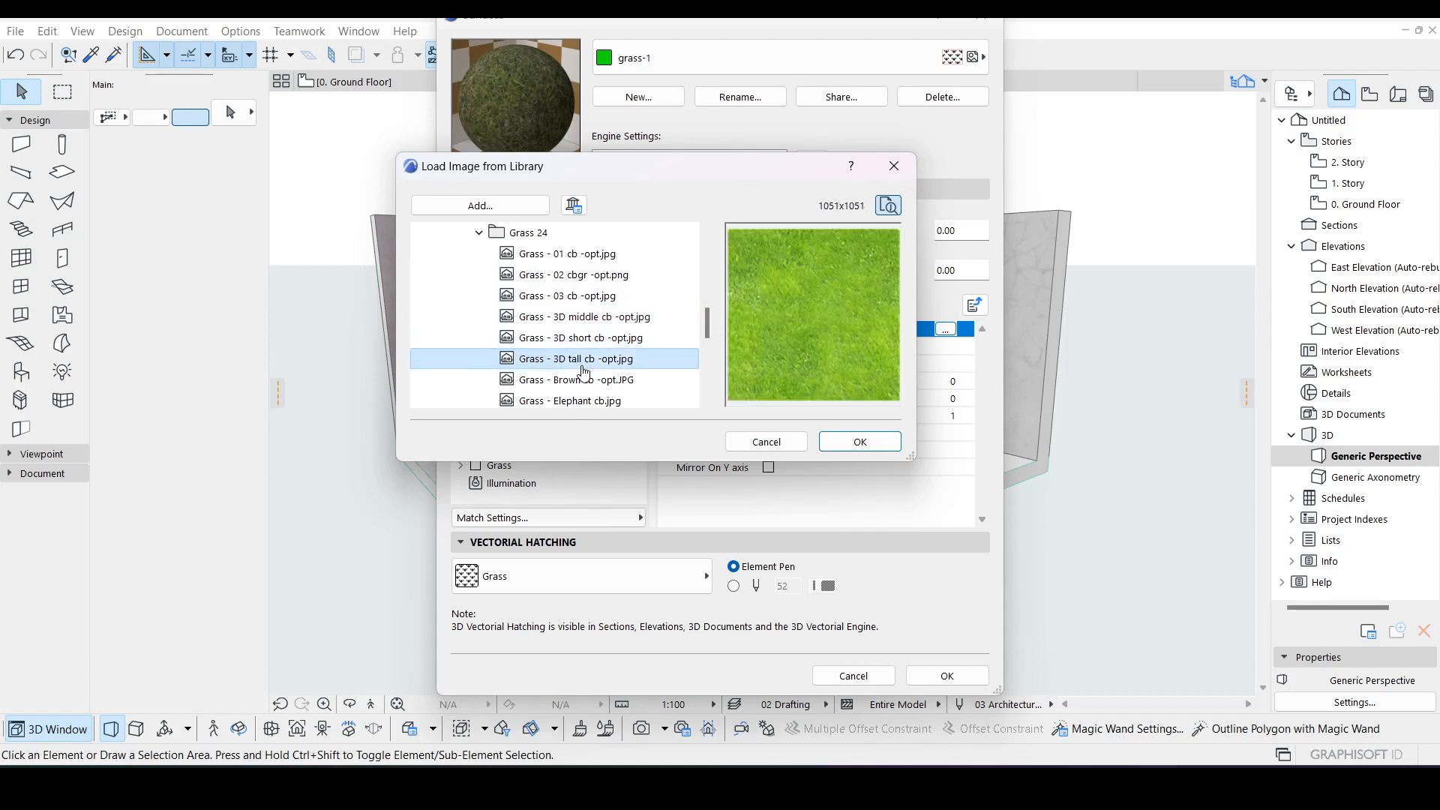
{"action": "left_click", "coordinate": [589, 385]}
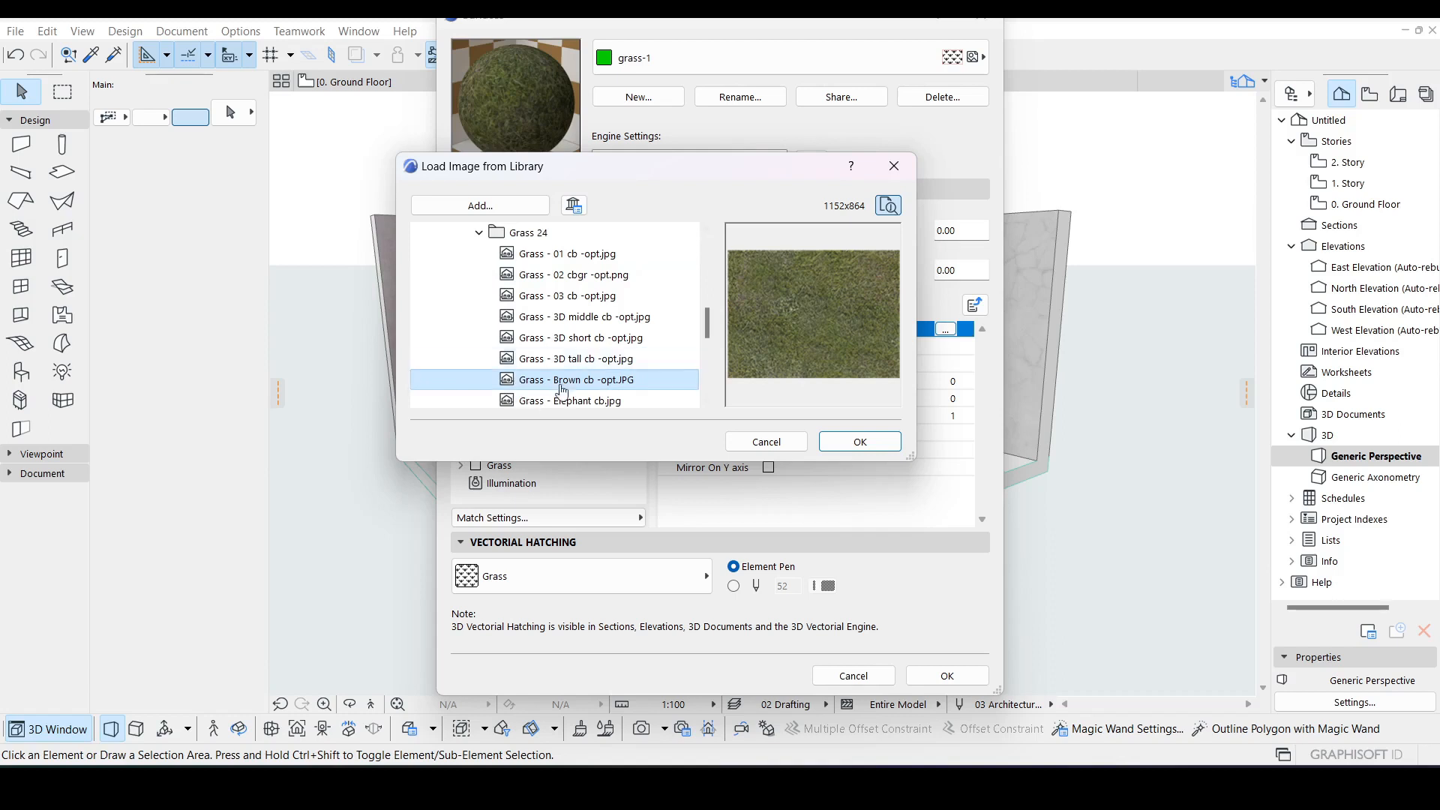
{"action": "left_click", "coordinate": [585, 360]}
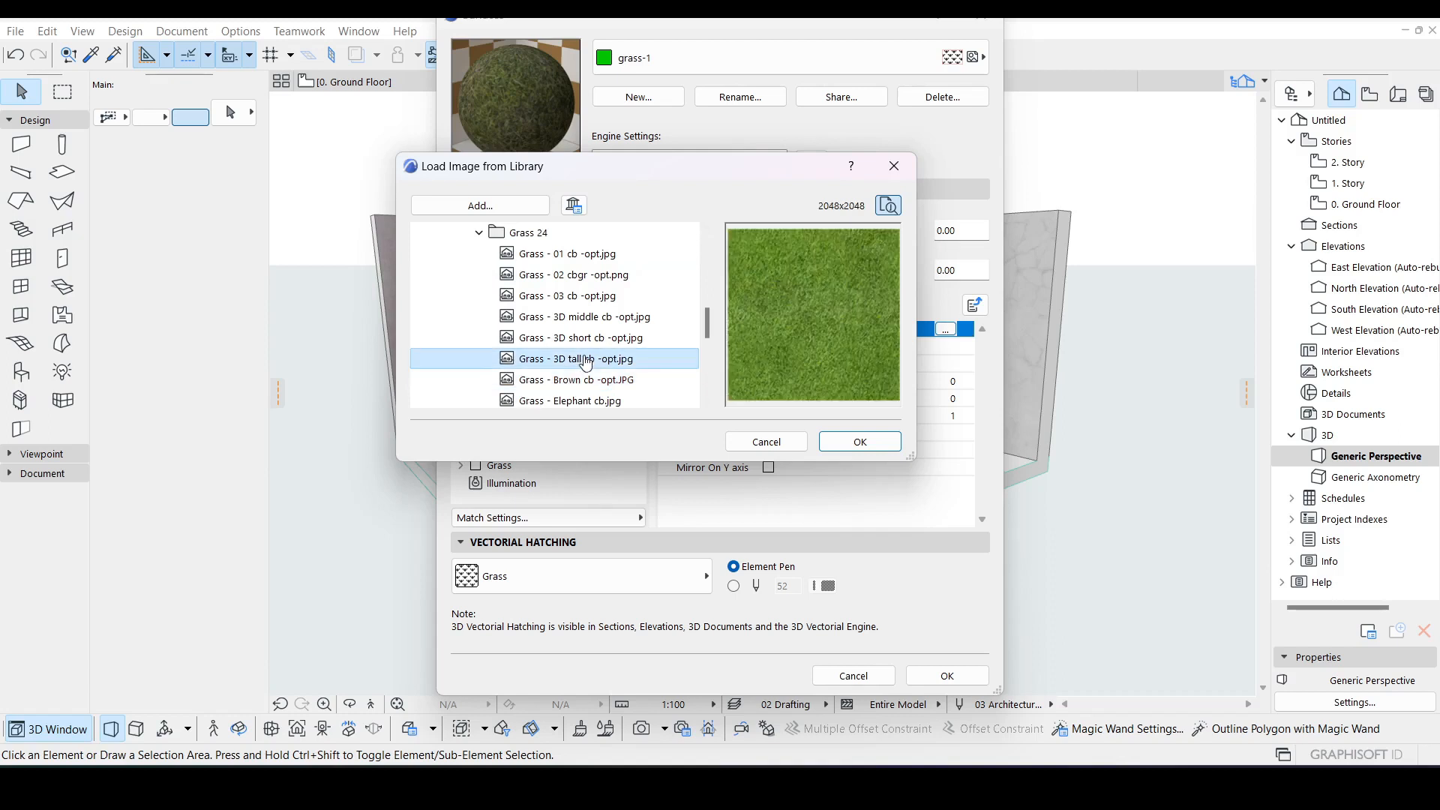
{"action": "scroll", "coordinate": [589, 353], "scroll_direction": "down", "scroll_amount": 2}
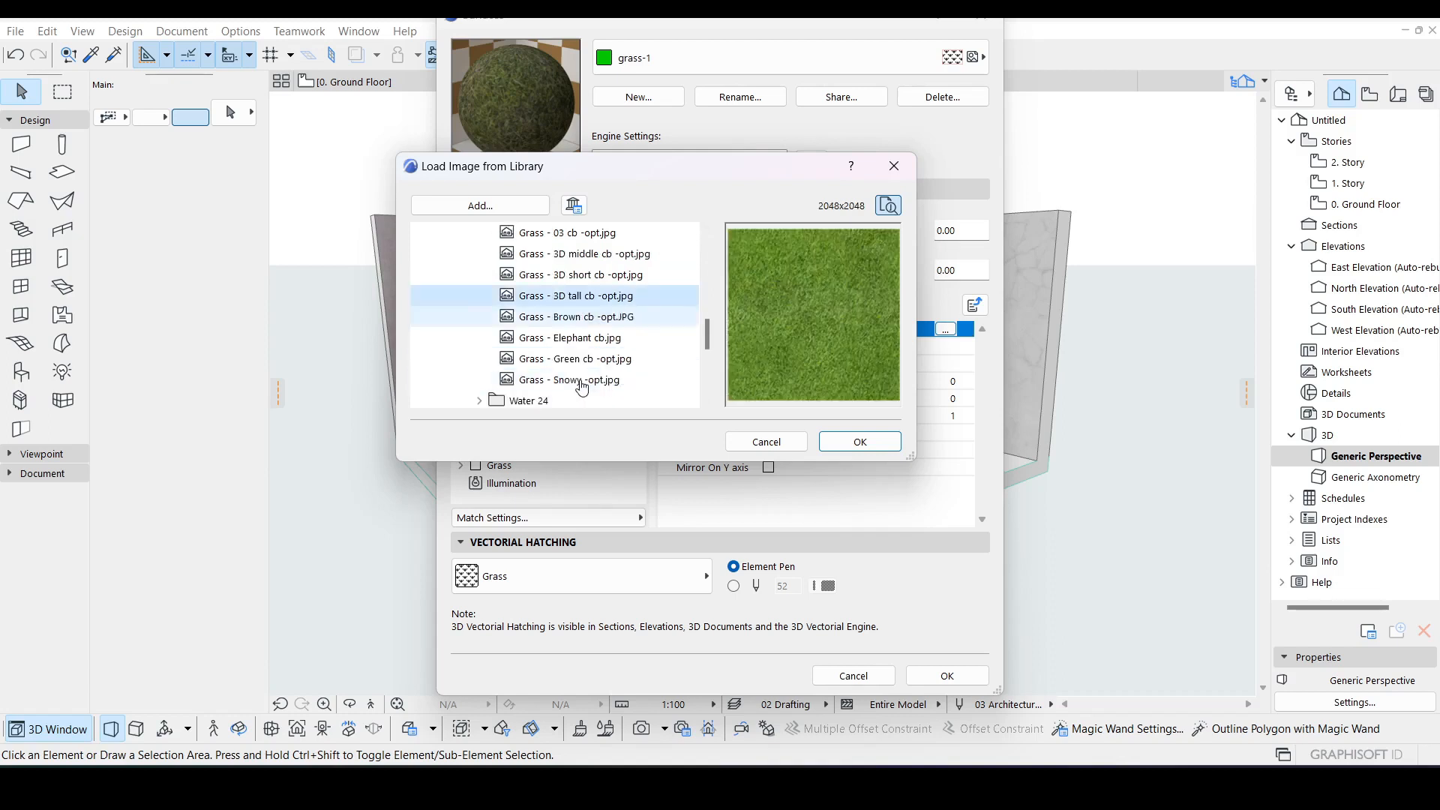
Step: Replace the Color texture image with Grass - Green cb -opt.jpg
{"action": "left_click", "coordinate": [591, 280]}
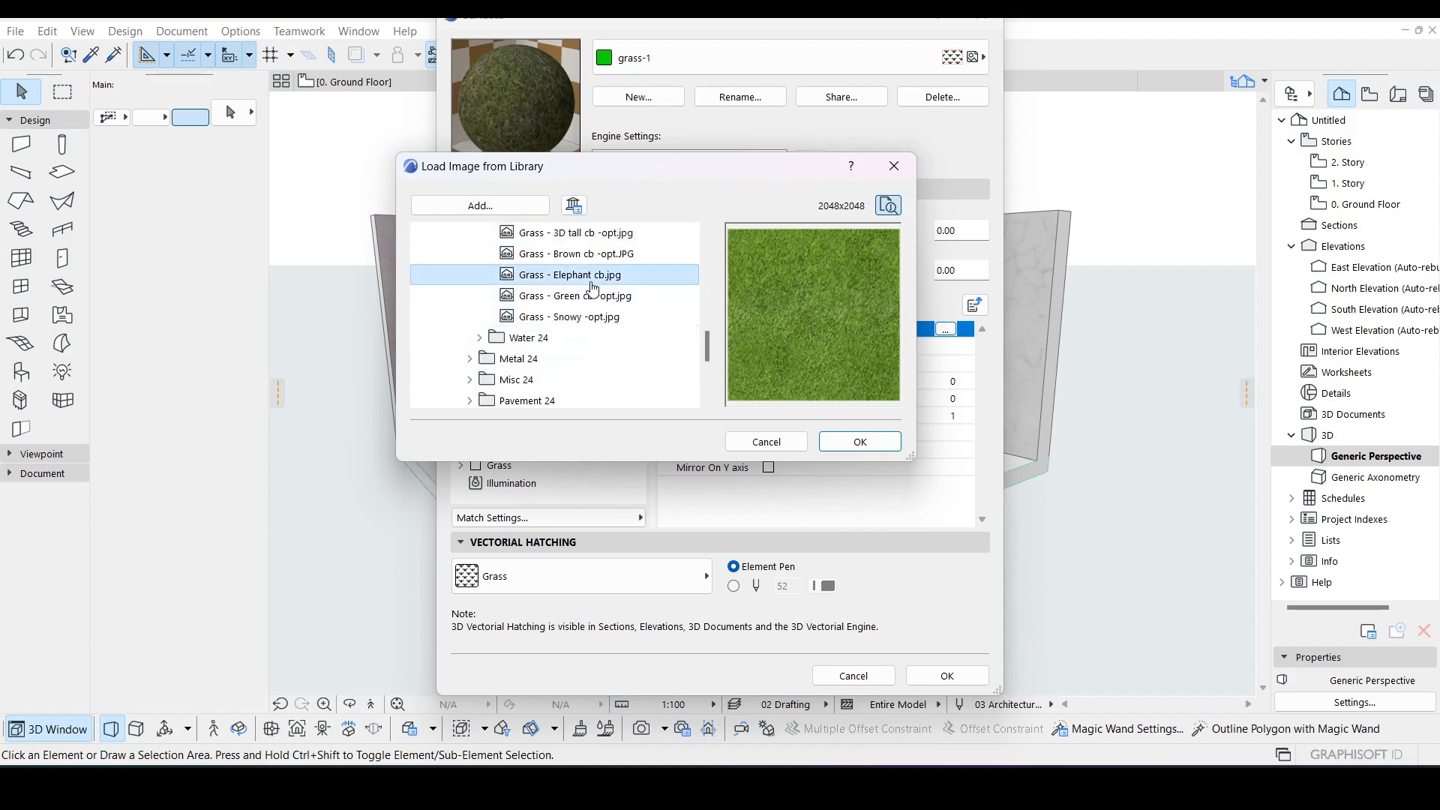
{"action": "left_click", "coordinate": [589, 301]}
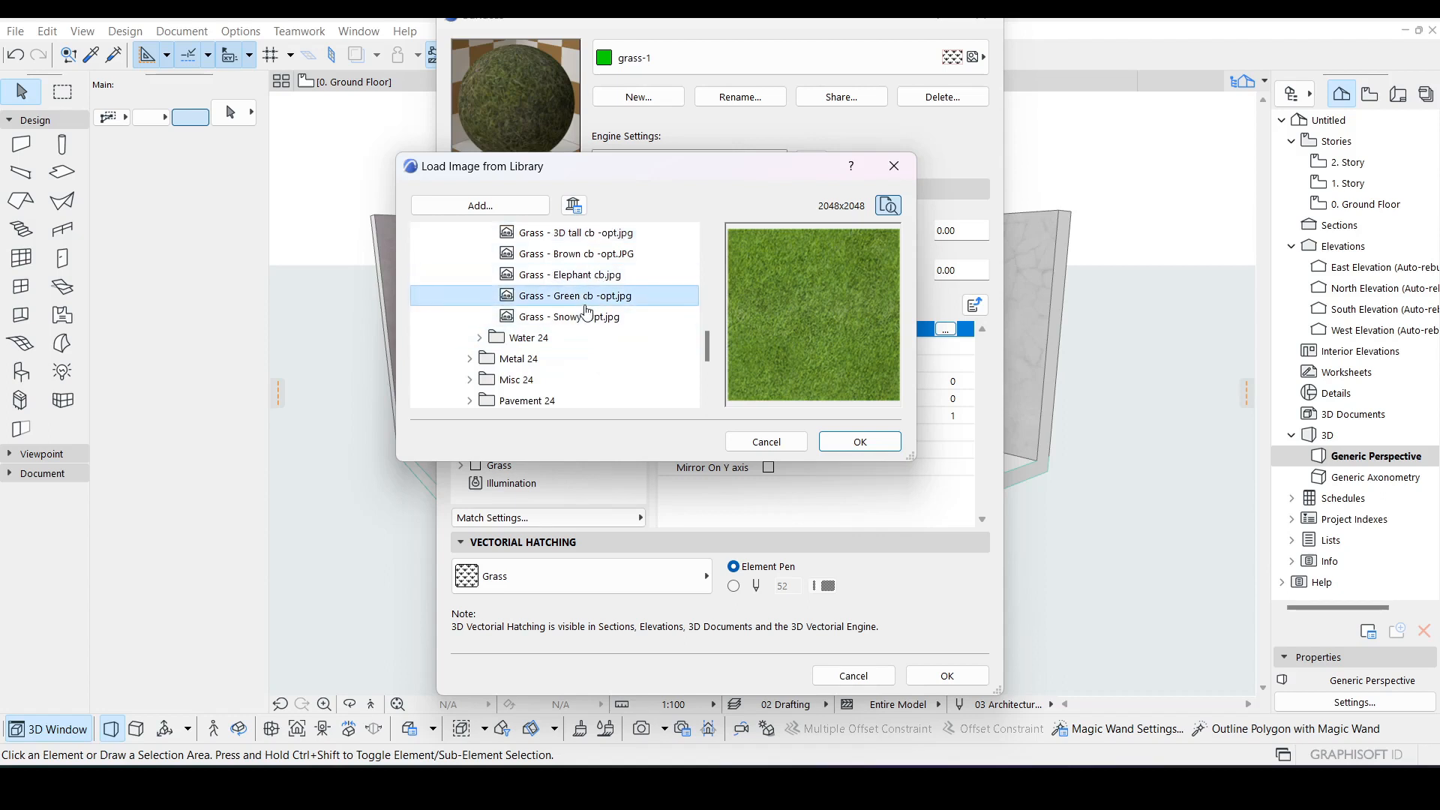
{"action": "left_click", "coordinate": [582, 318]}
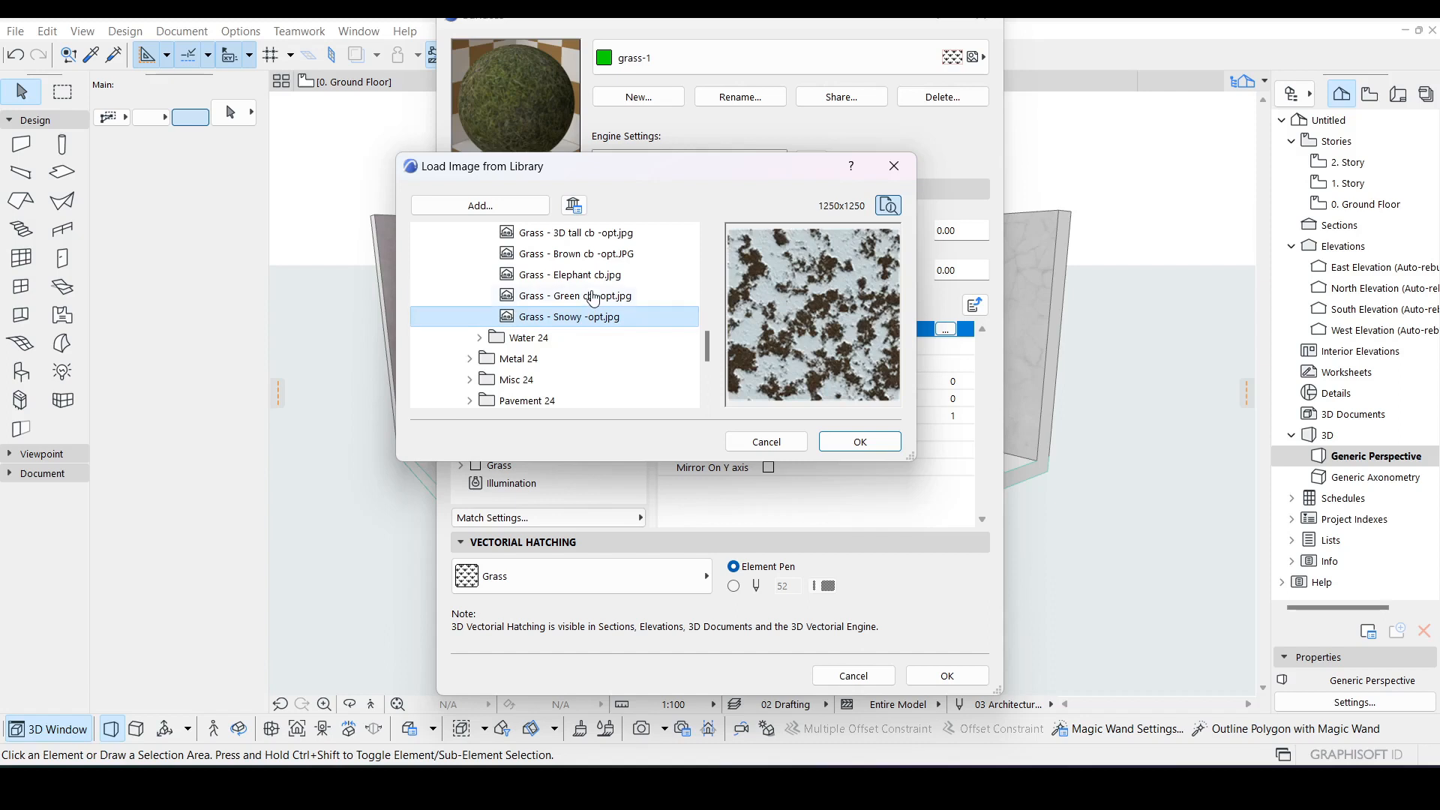
{"action": "left_click", "coordinate": [590, 297]}
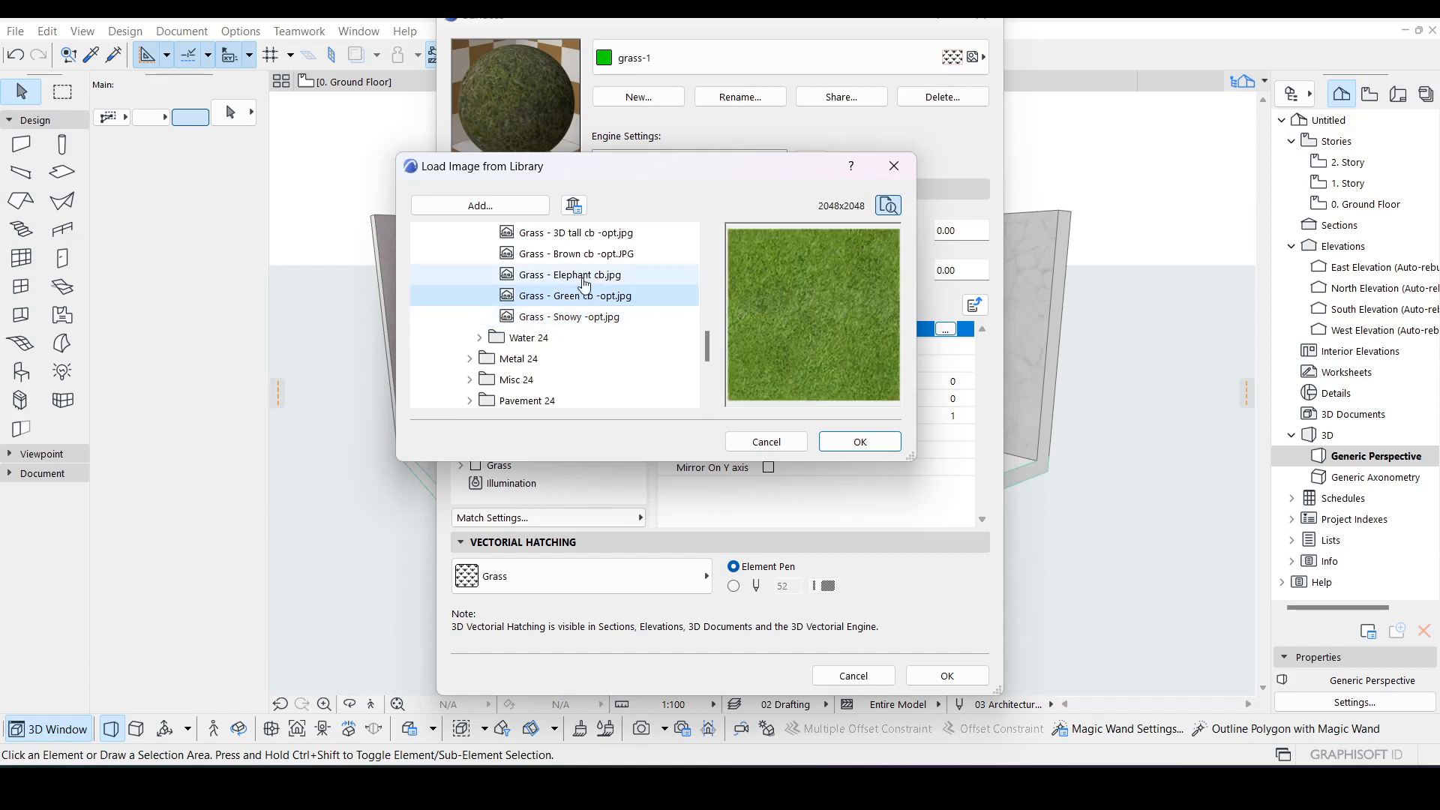
{"action": "left_click", "coordinate": [868, 444]}
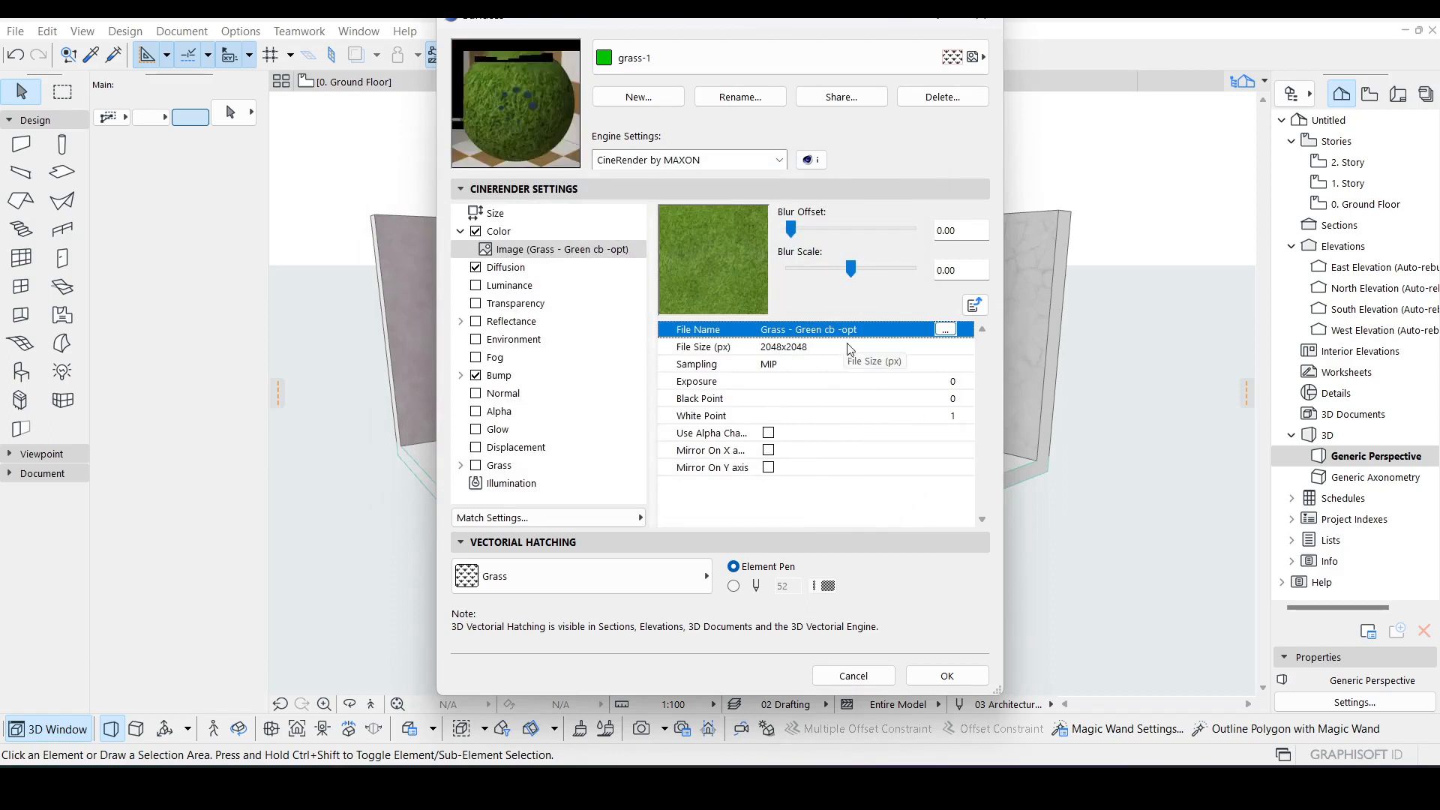
Step: Set the texture's horizontal size to 6000 with proportions locked
{"action": "left_click", "coordinate": [794, 351]}
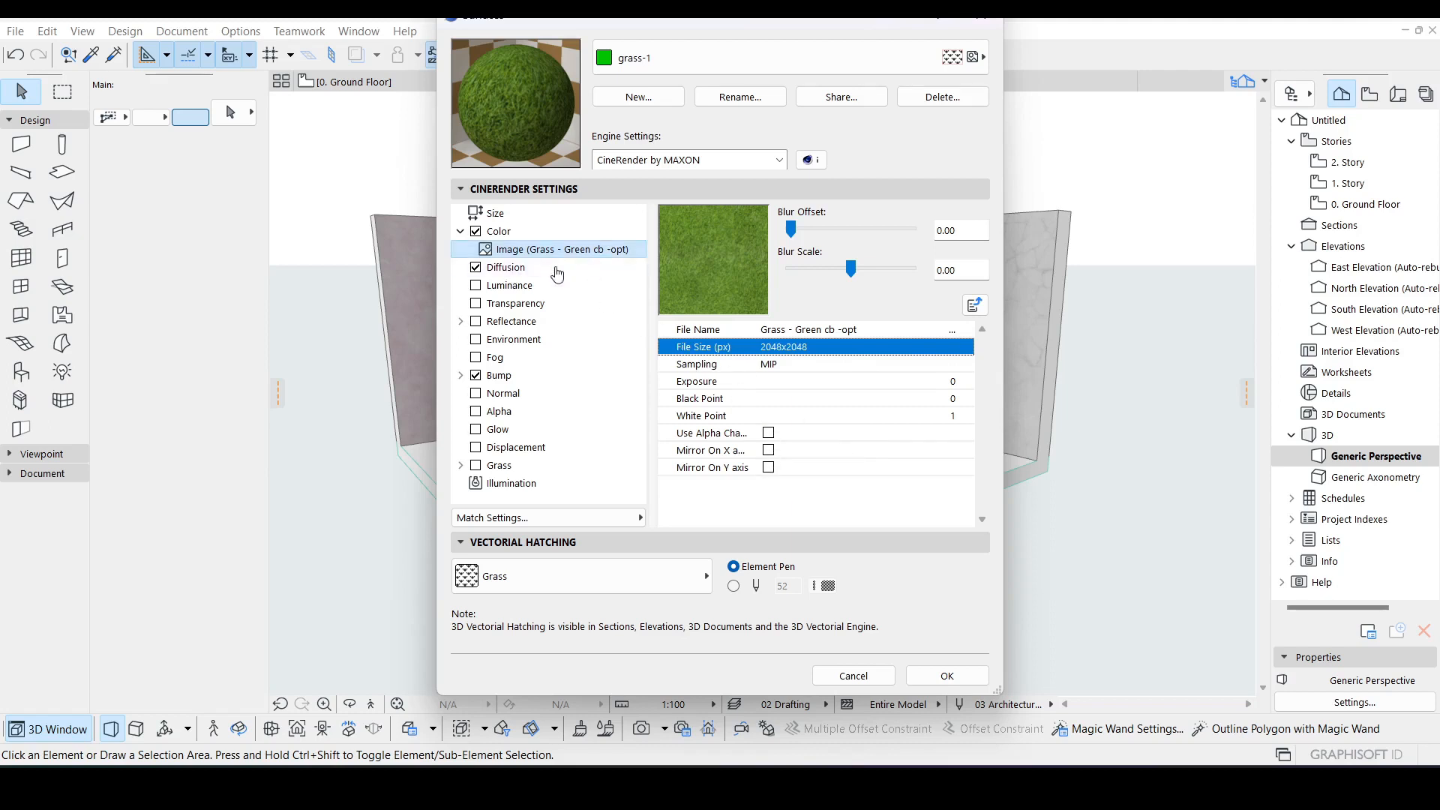
{"action": "left_click", "coordinate": [496, 213]}
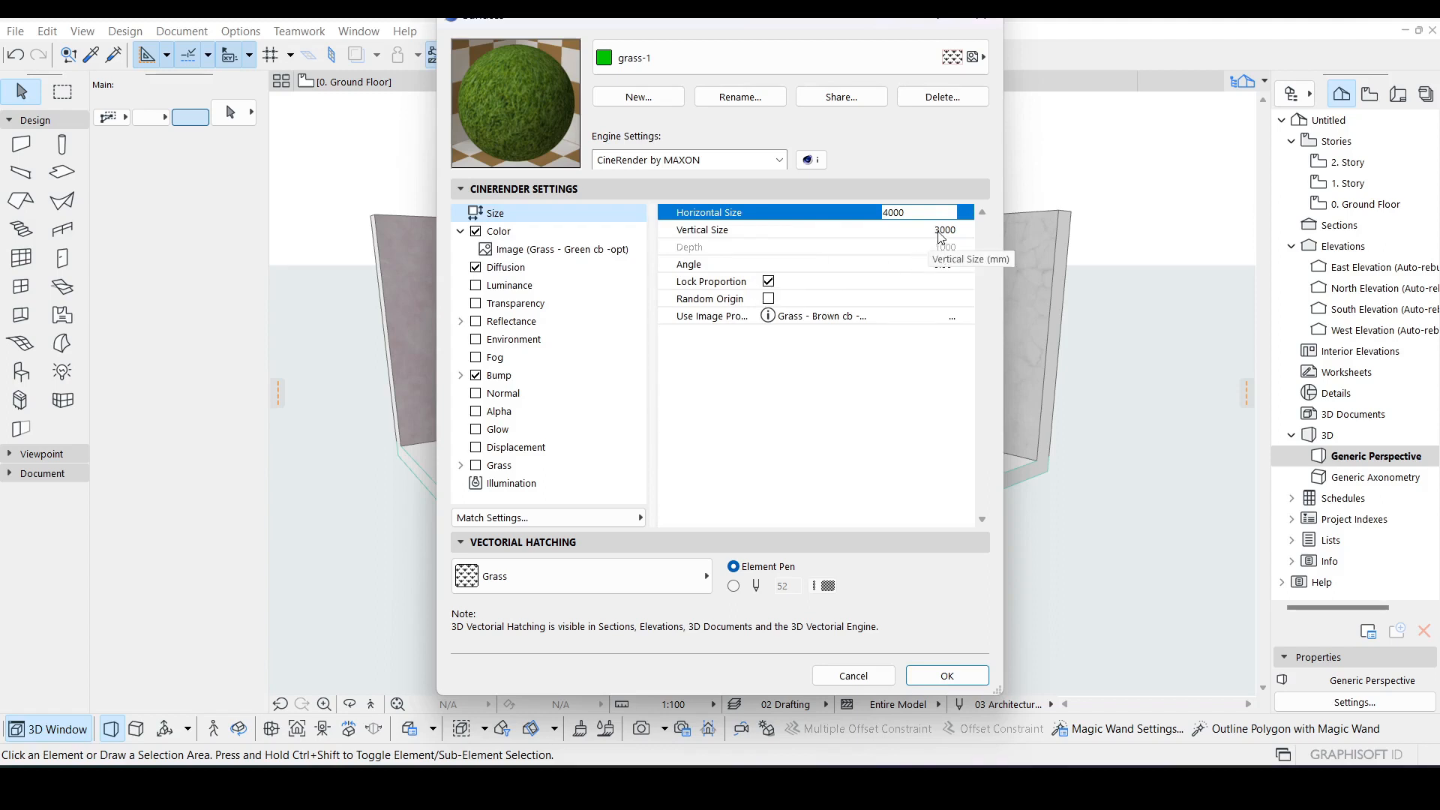
{"action": "left_click_drag", "start_coordinate": [890, 212], "coordinate": [879, 215]}
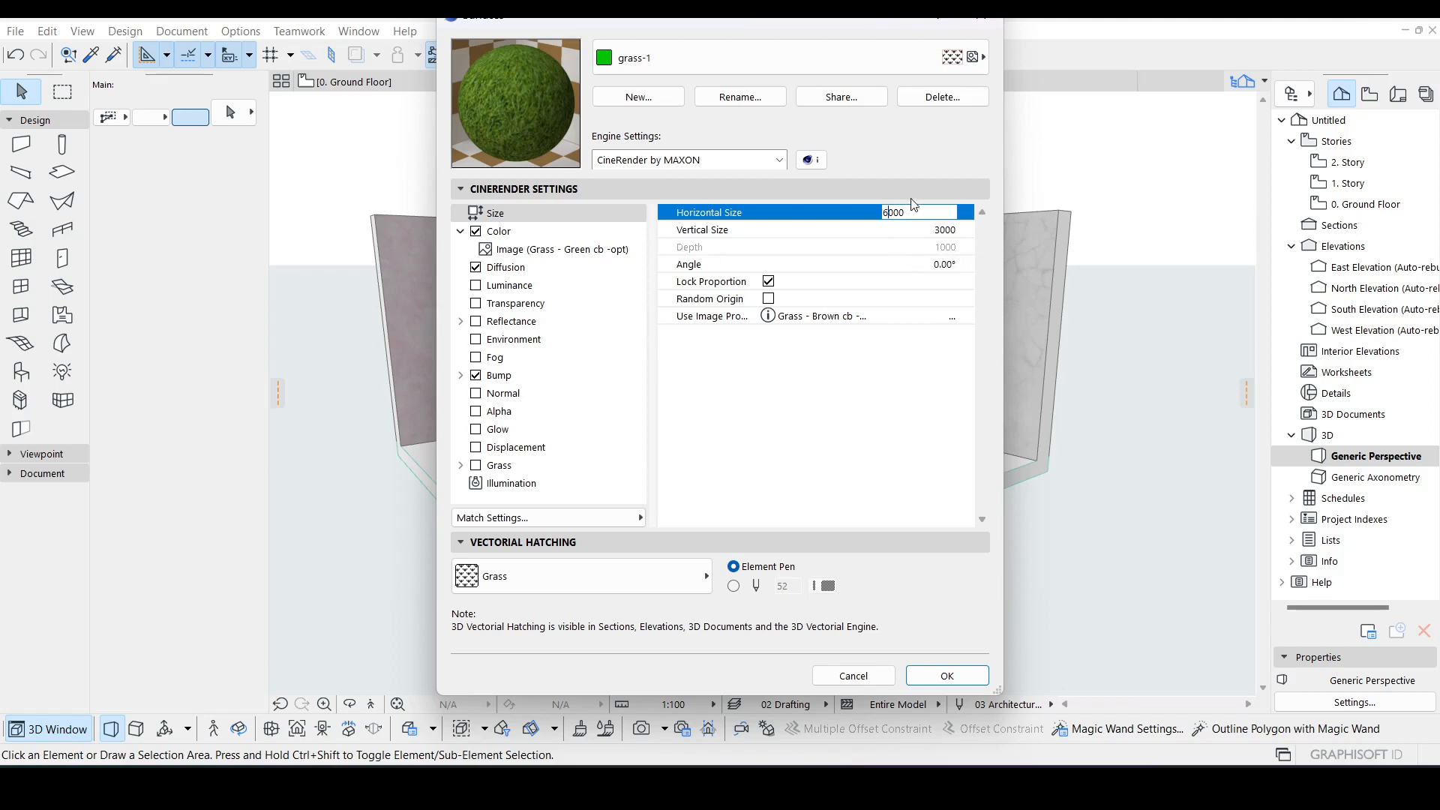
{"action": "type", "text": "6"}
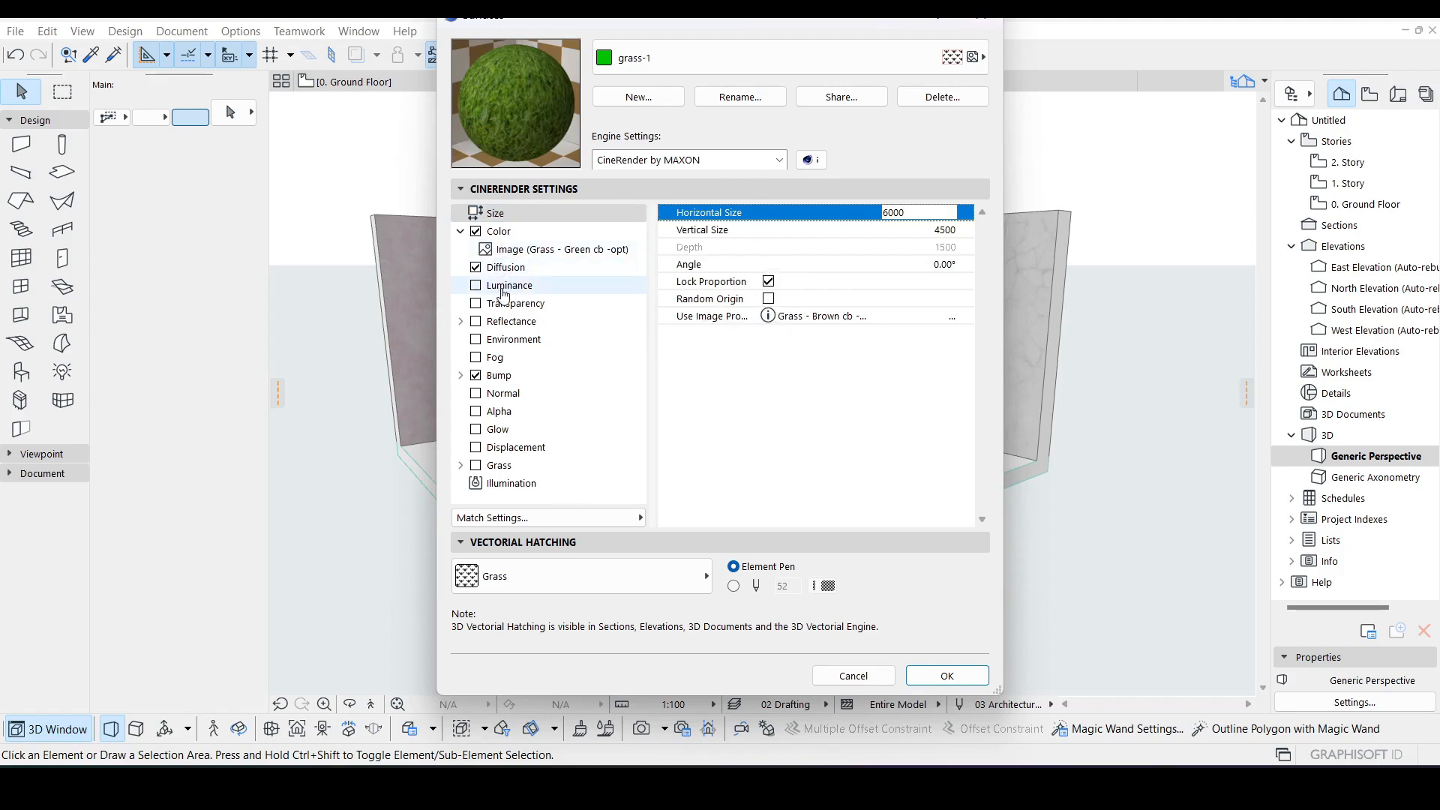
Step: Review the Color image's sampling options and blur offset without changing them
{"action": "left_click", "coordinate": [540, 250]}
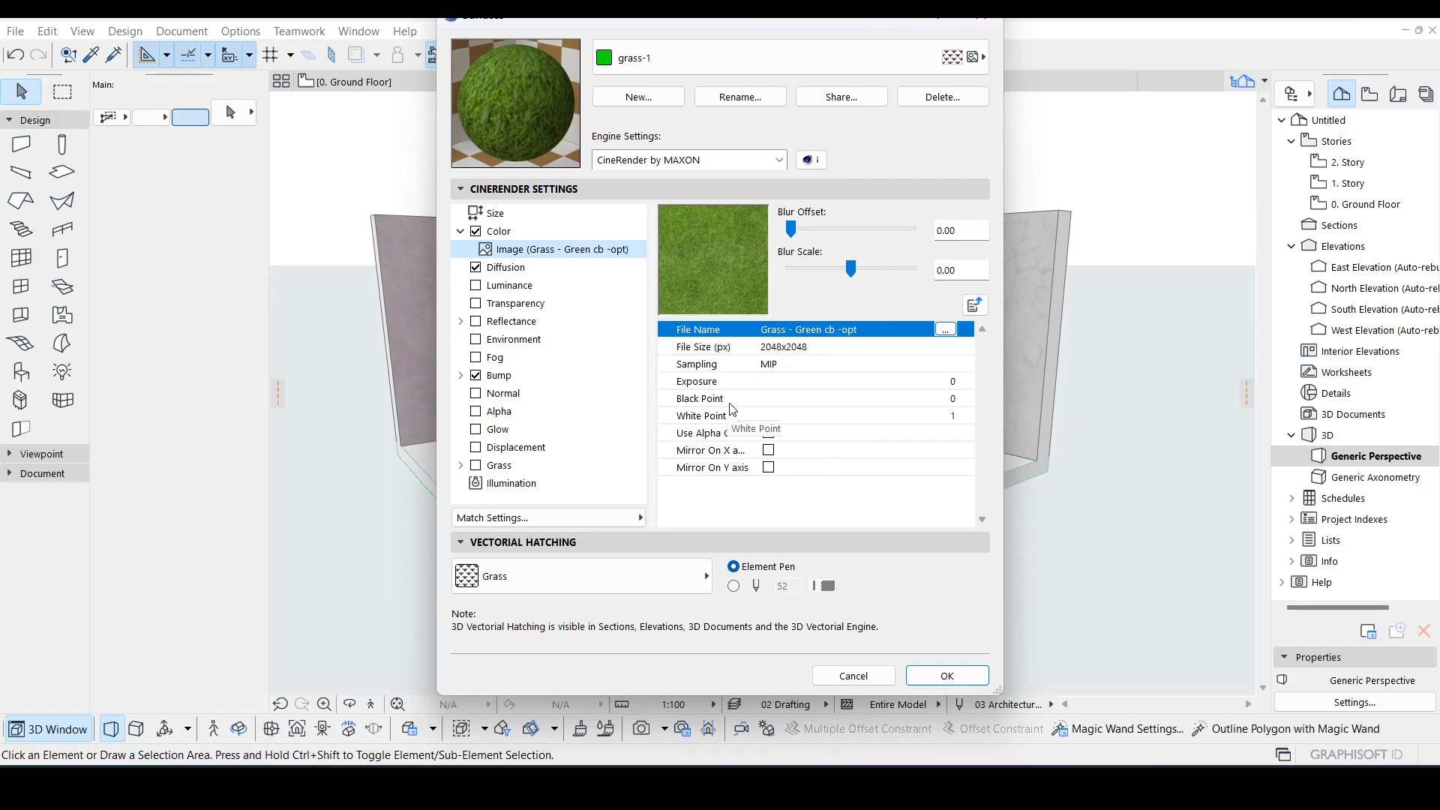
{"action": "left_click", "coordinate": [774, 365]}
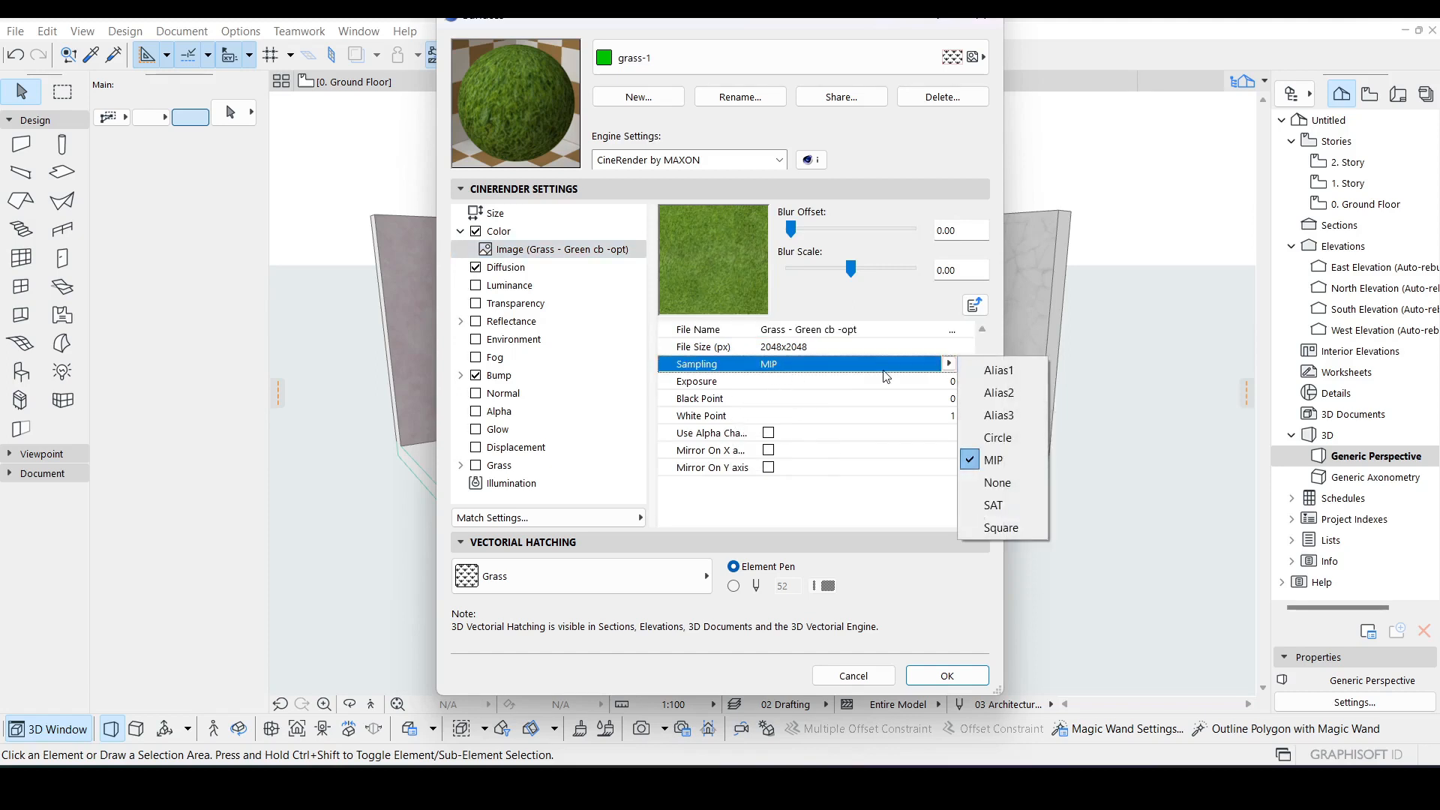
{"action": "left_click", "coordinate": [805, 240]}
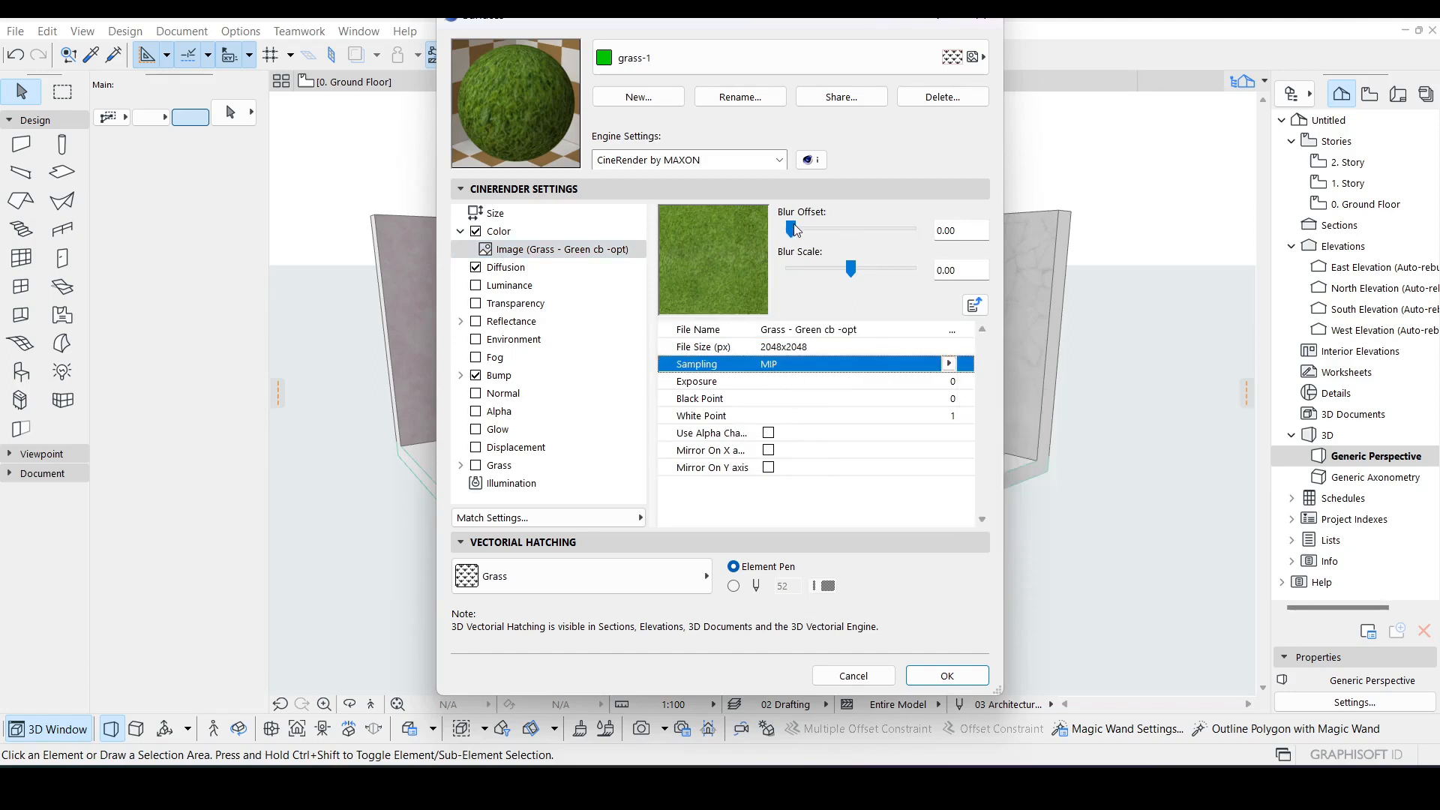
{"action": "mouse_move", "coordinate": [791, 228]}
{"action": "left_mouse_down"}
{"action": "mouse_move", "coordinate": [826, 225]}
{"action": "mouse_move", "coordinate": [794, 229]}
{"action": "left_mouse_up"}
Step: Give the Diffusion channel an Image texture
{"action": "left_click", "coordinate": [529, 271]}
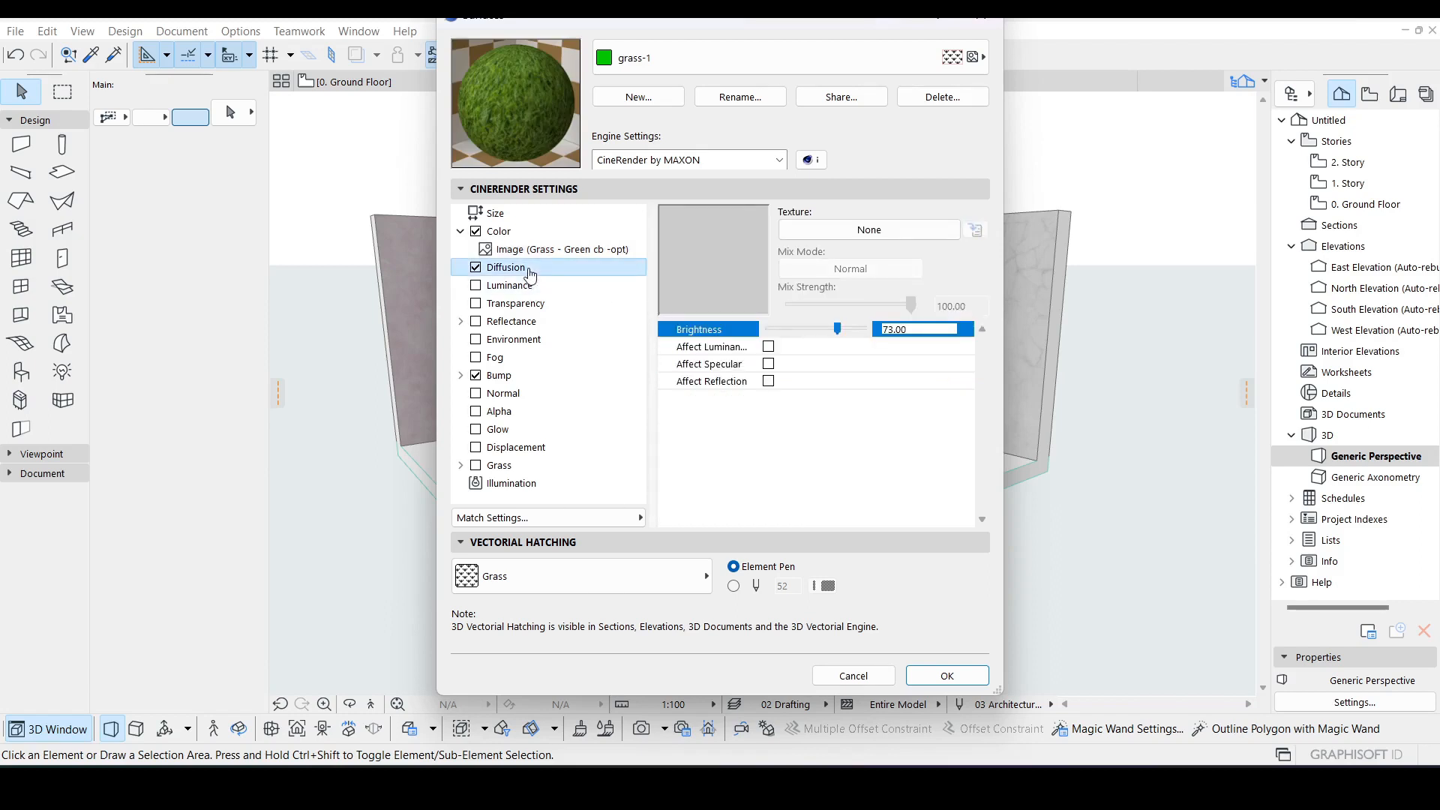
{"action": "left_click", "coordinate": [903, 233]}
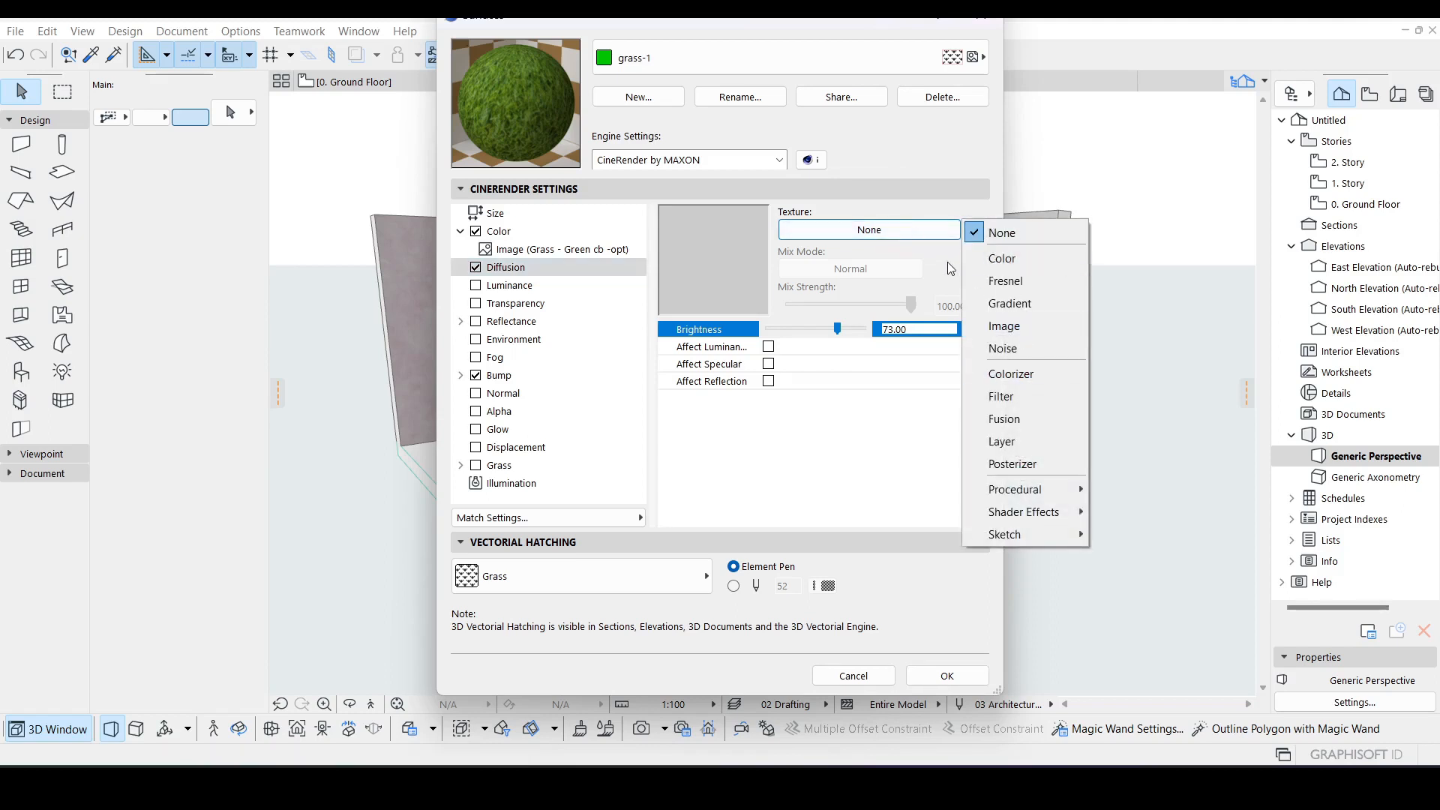
{"action": "left_click", "coordinate": [921, 217]}
{"action": "left_click", "coordinate": [907, 237]}
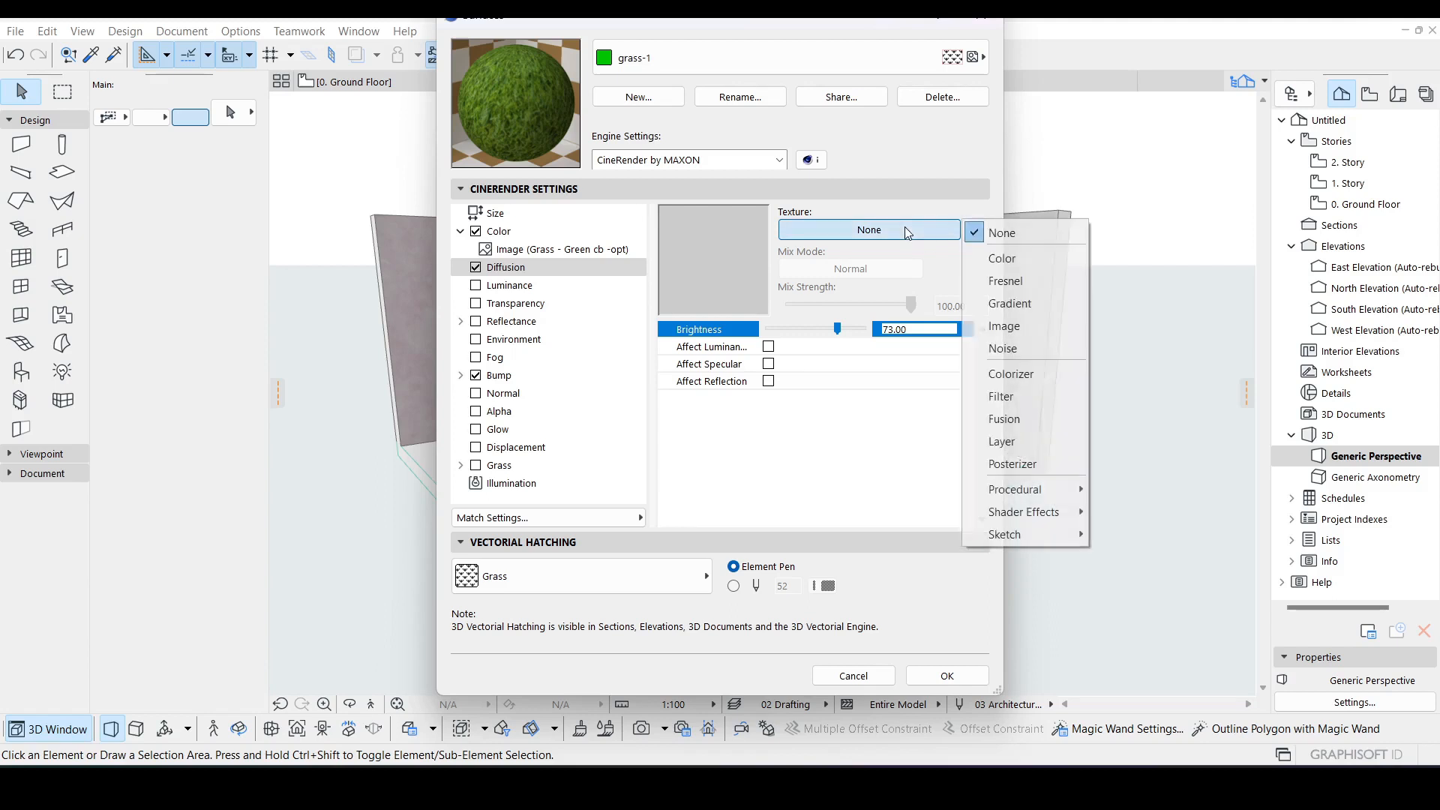
{"action": "left_click", "coordinate": [1019, 327]}
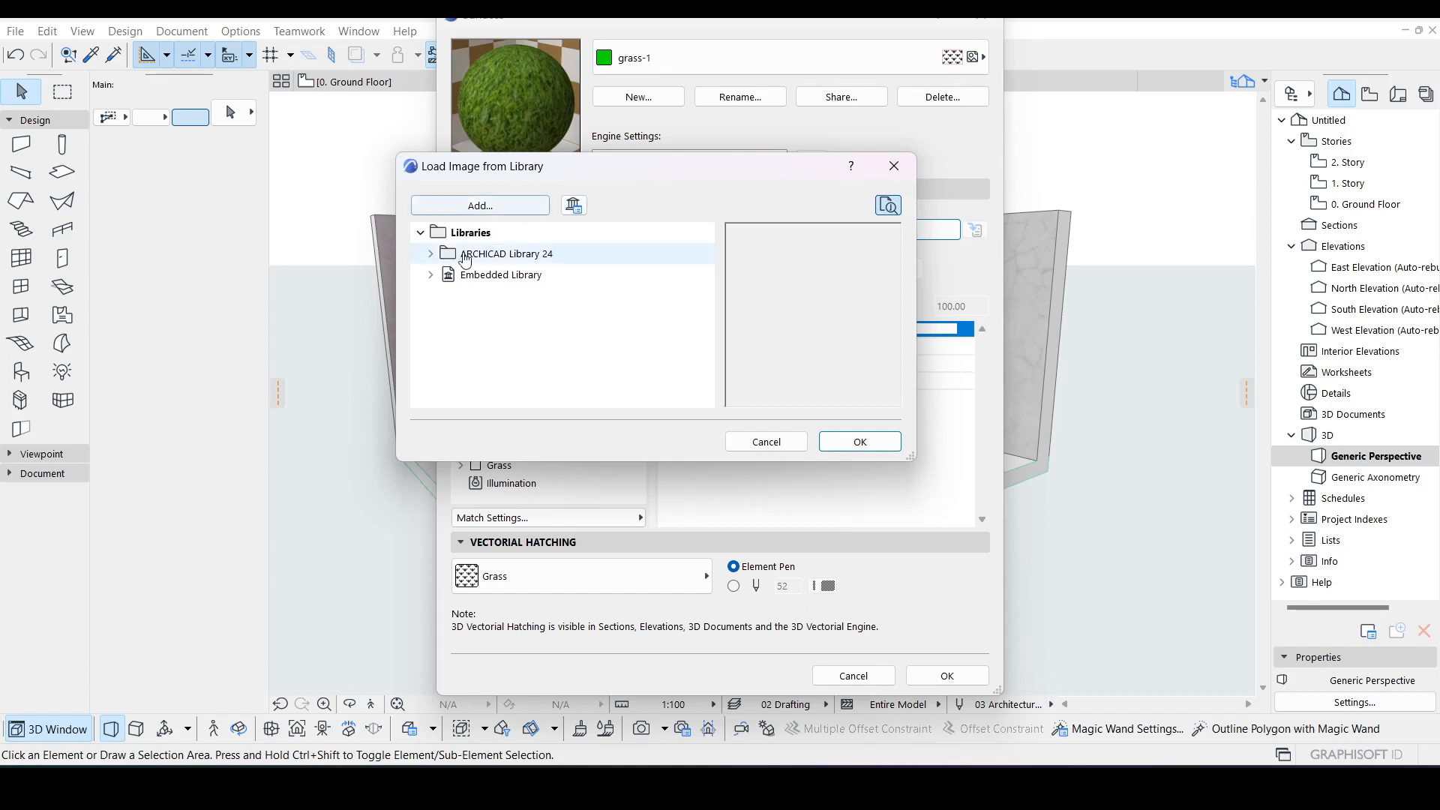
Step: Browse the image library to the Grass 24 folder under Landscape 24 in ARCHICAD Library 24 textures
{"action": "left_click", "coordinate": [430, 276]}
{"action": "left_click", "coordinate": [529, 305]}
{"action": "left_click", "coordinate": [521, 320]}
{"action": "left_click", "coordinate": [513, 362]}
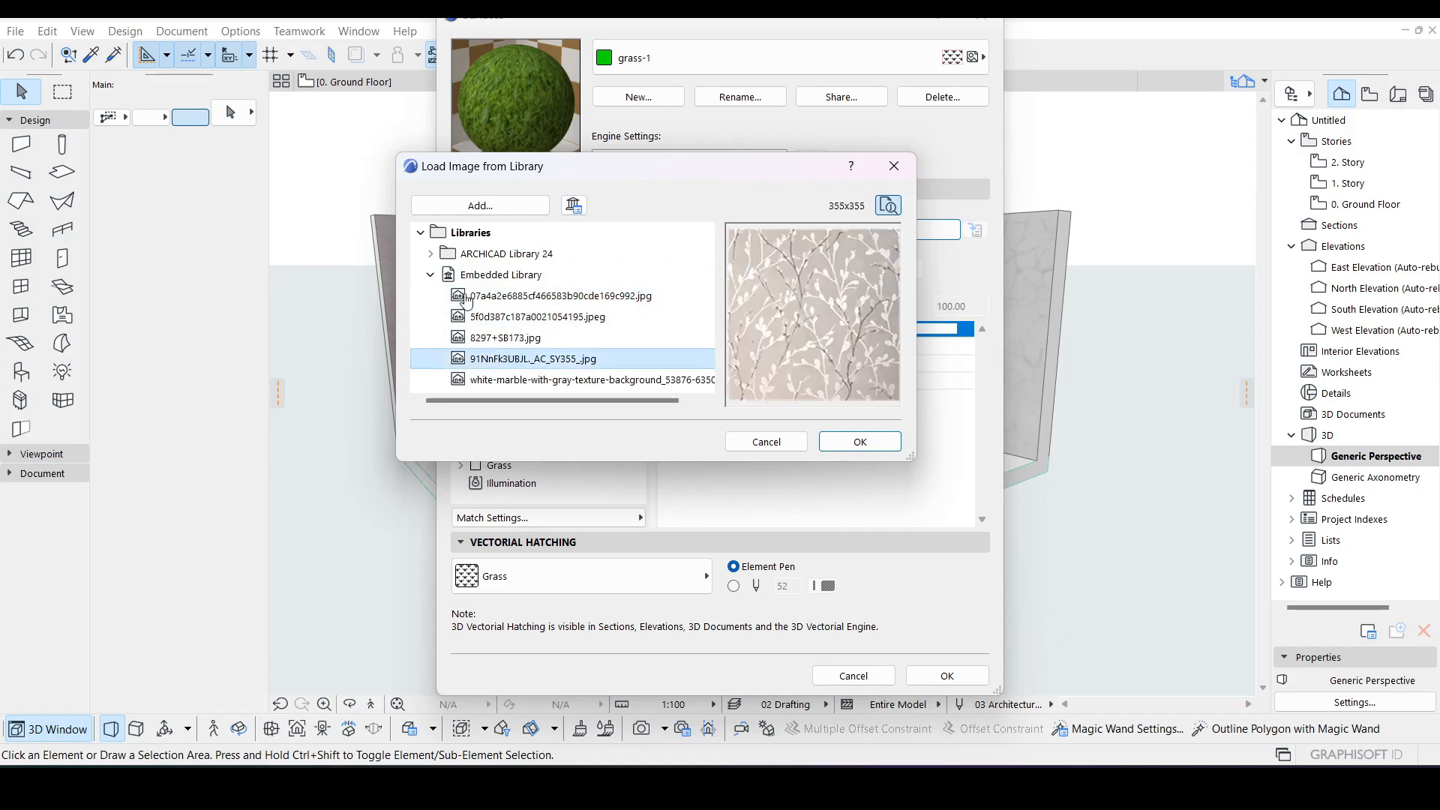
{"action": "left_click", "coordinate": [432, 255]}
{"action": "left_click", "coordinate": [431, 316]}
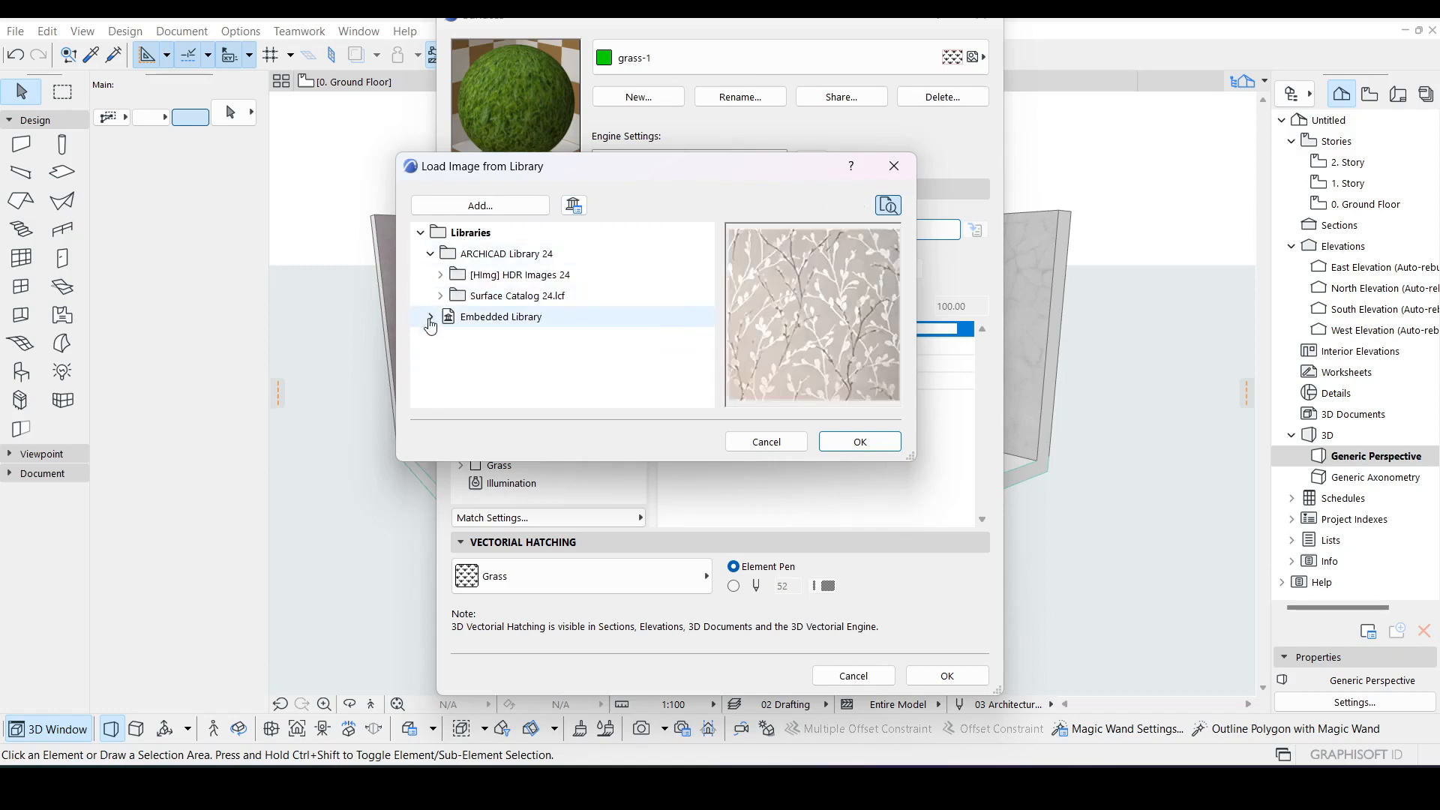
{"action": "left_click", "coordinate": [441, 297]}
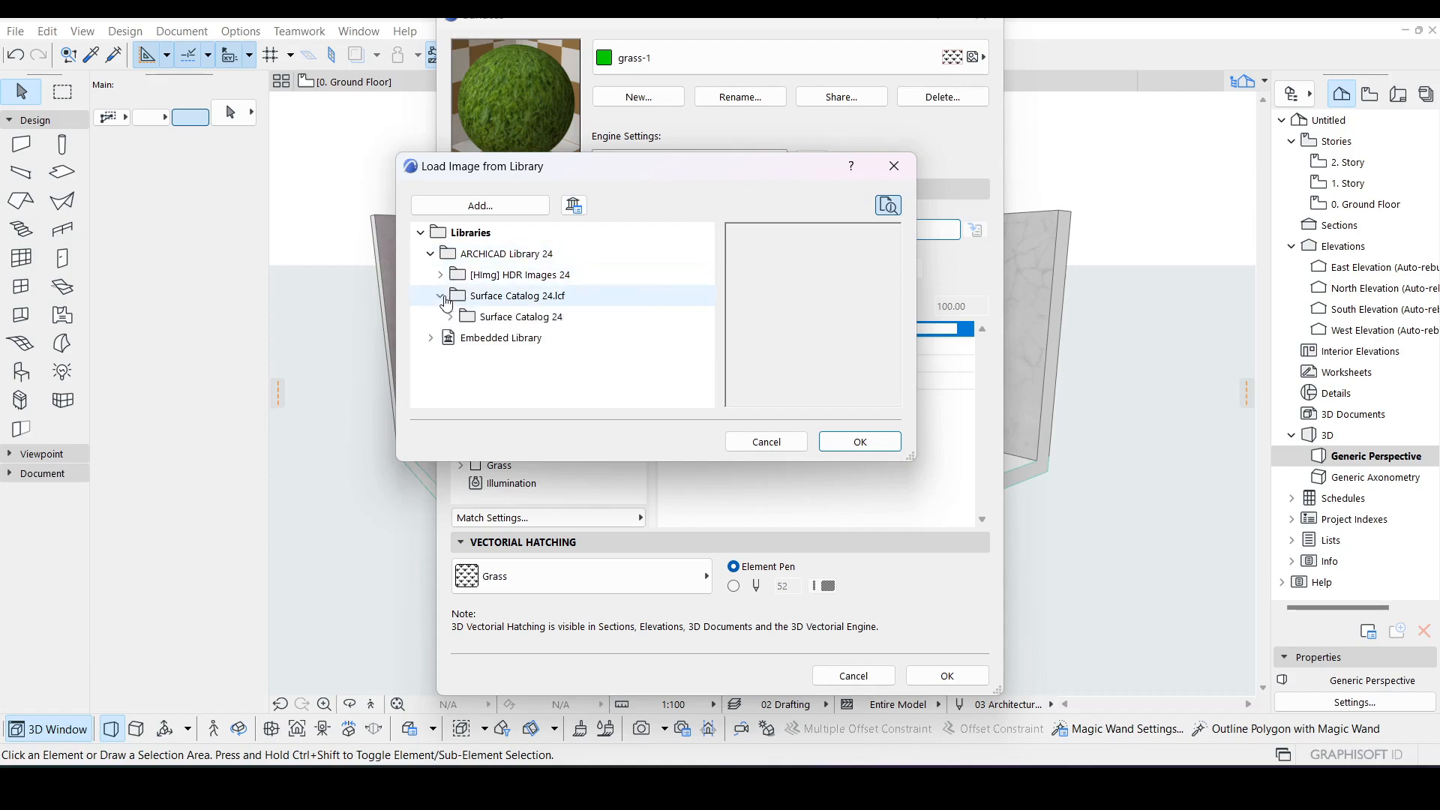
{"action": "left_click", "coordinate": [450, 316]}
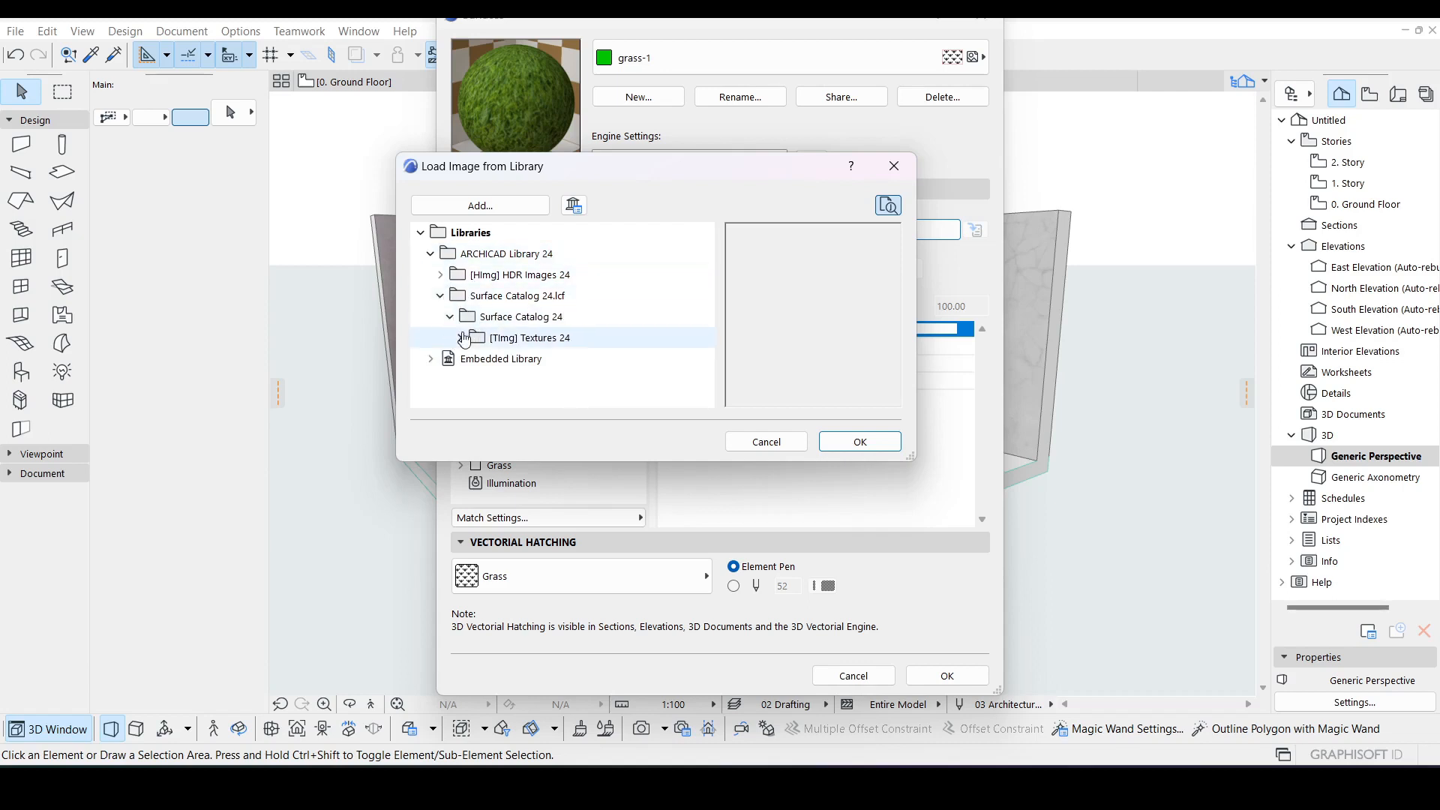
{"action": "left_click", "coordinate": [463, 339]}
{"action": "left_click", "coordinate": [471, 380]}
{"action": "scroll", "coordinate": [540, 293], "scroll_direction": "up", "scroll_amount": 2}
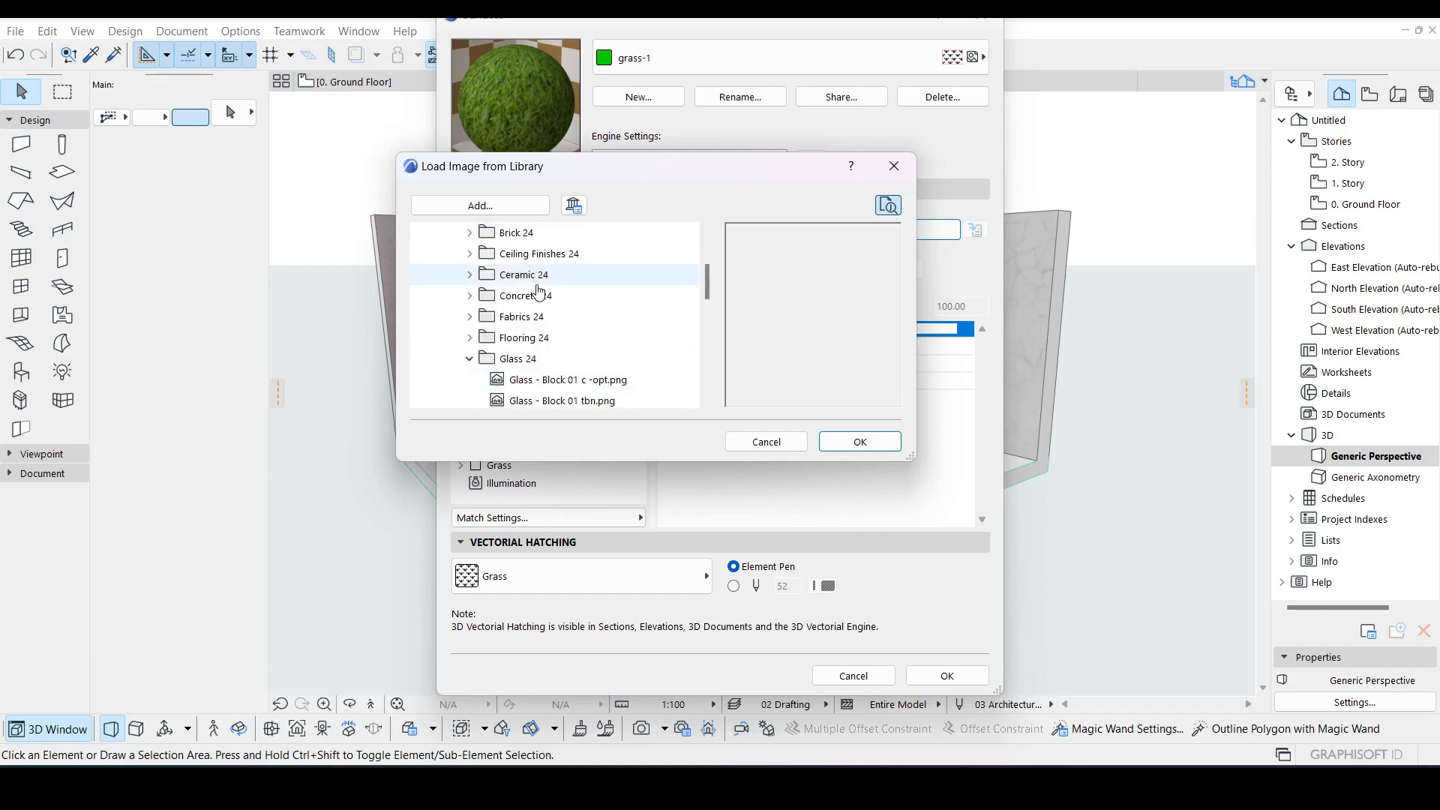
{"action": "left_click", "coordinate": [541, 384]}
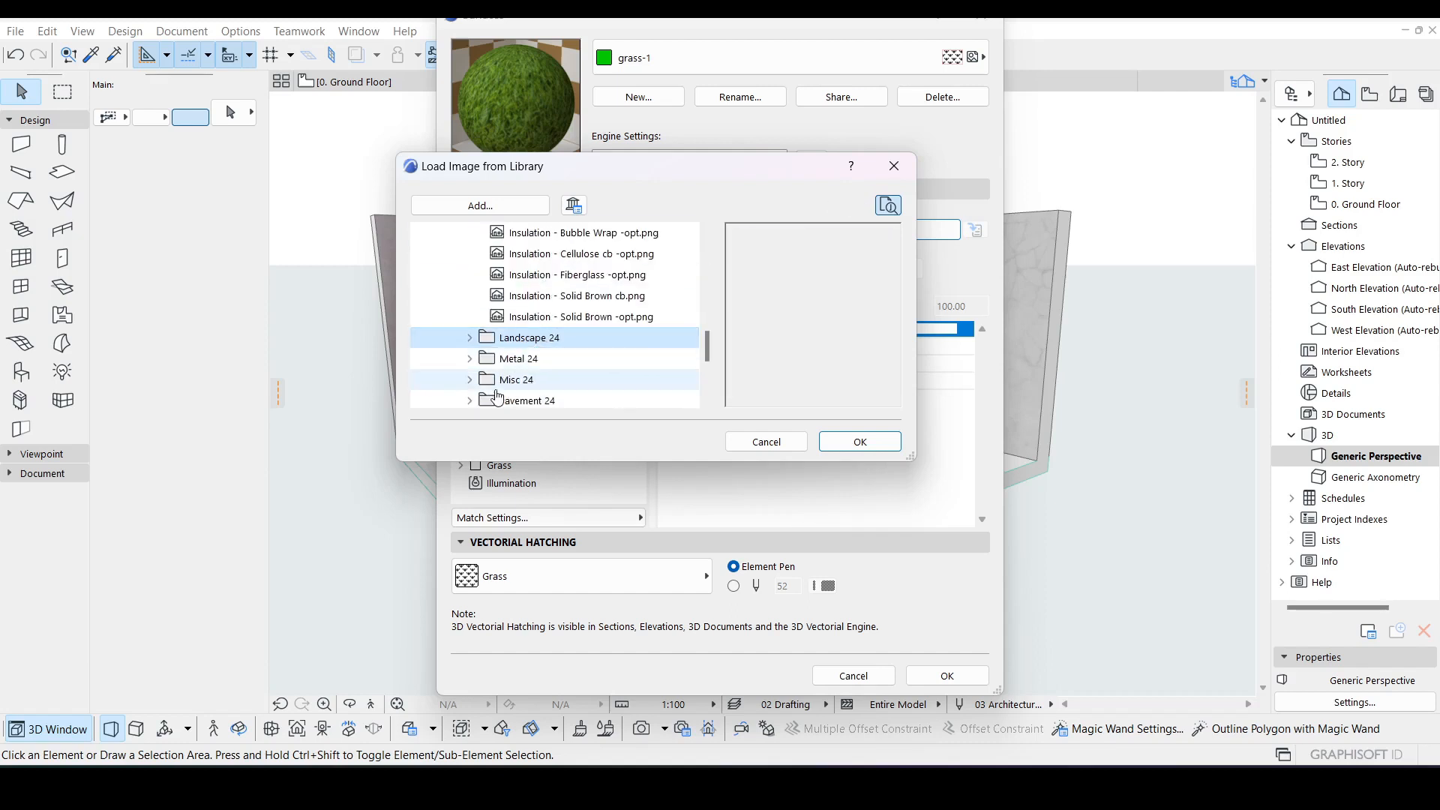
{"action": "left_click", "coordinate": [471, 338]}
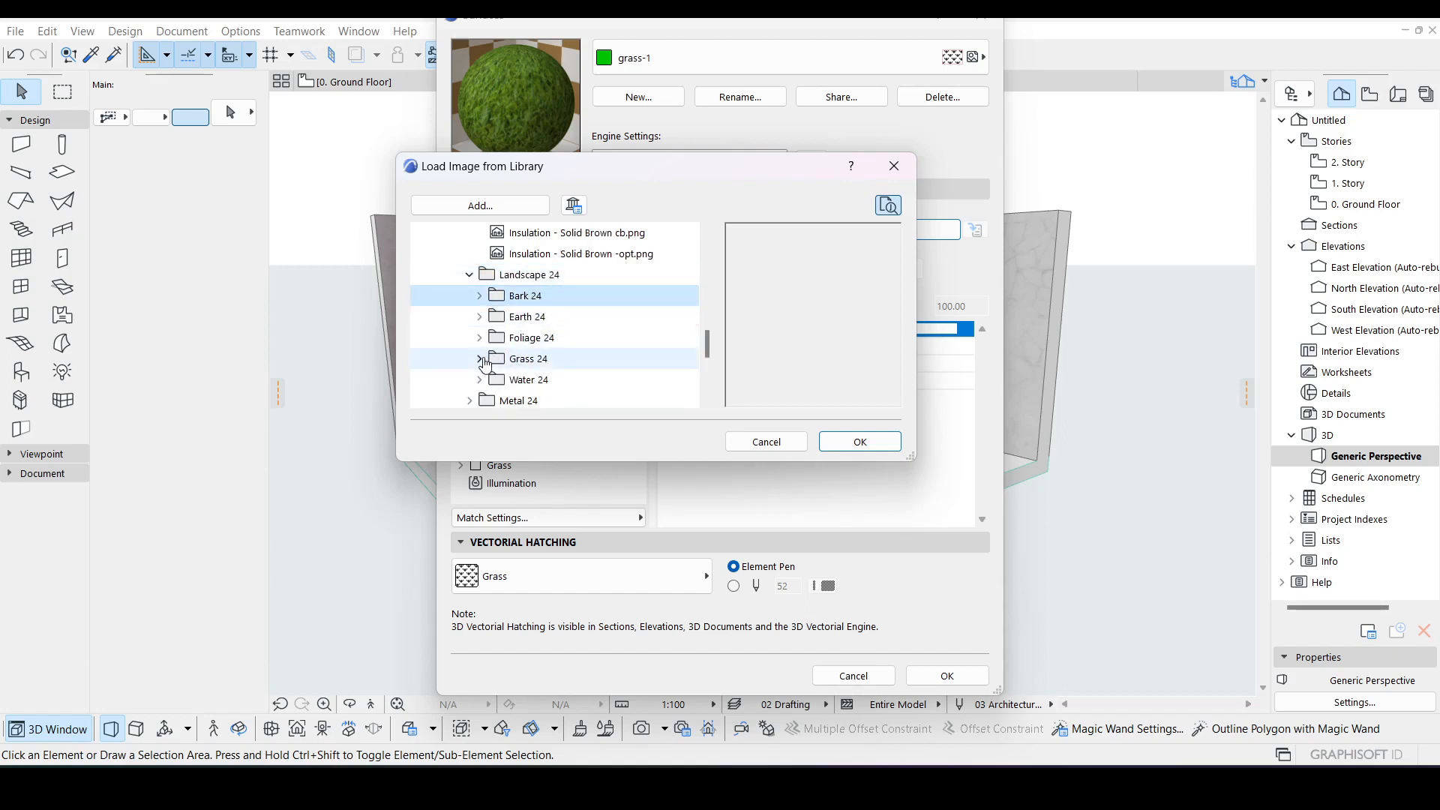
{"action": "left_click", "coordinate": [480, 360]}
Step: Open the Grass 24 folder and preview its grass images for the Diffusion texture
{"action": "left_click", "coordinate": [549, 270]}
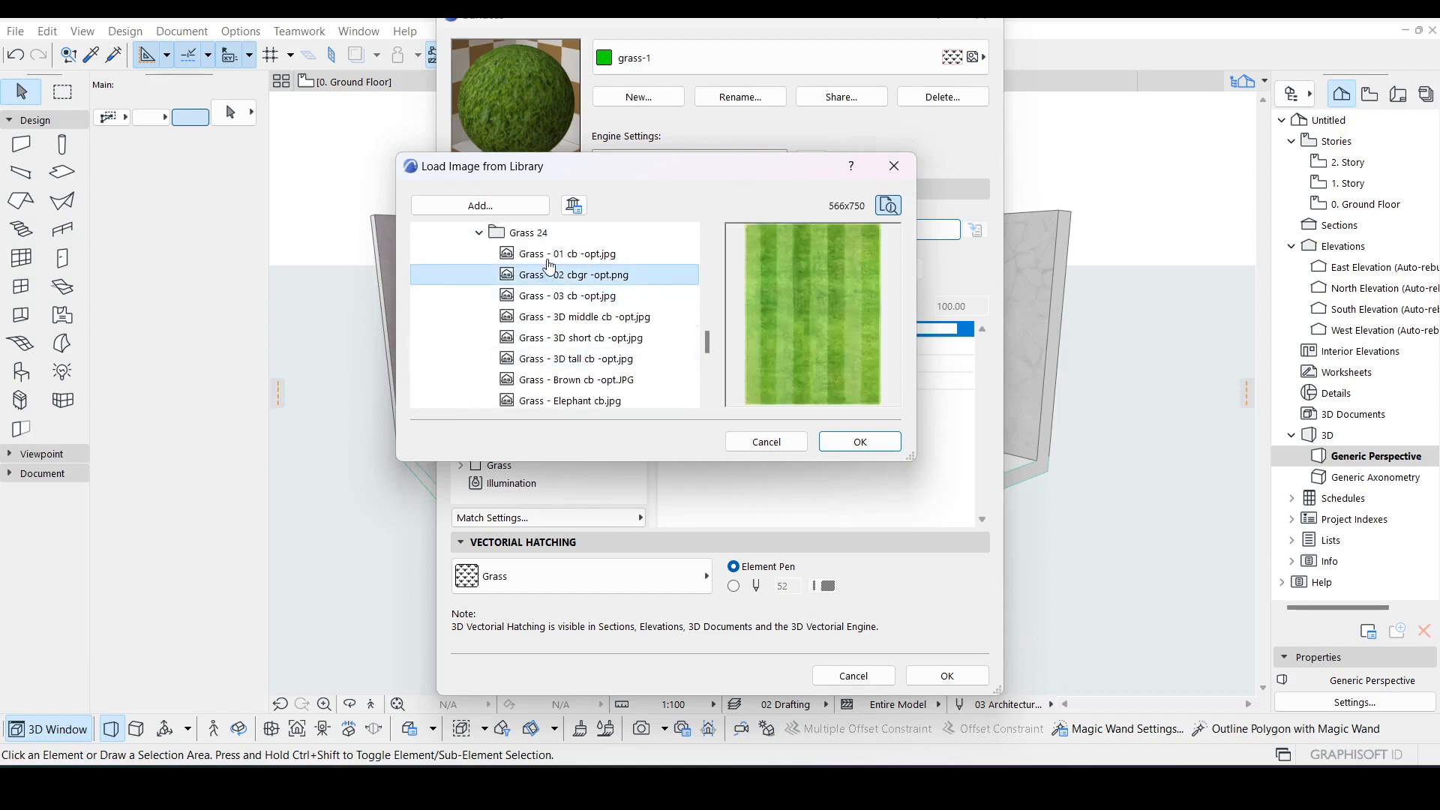
{"action": "left_click", "coordinate": [550, 259]}
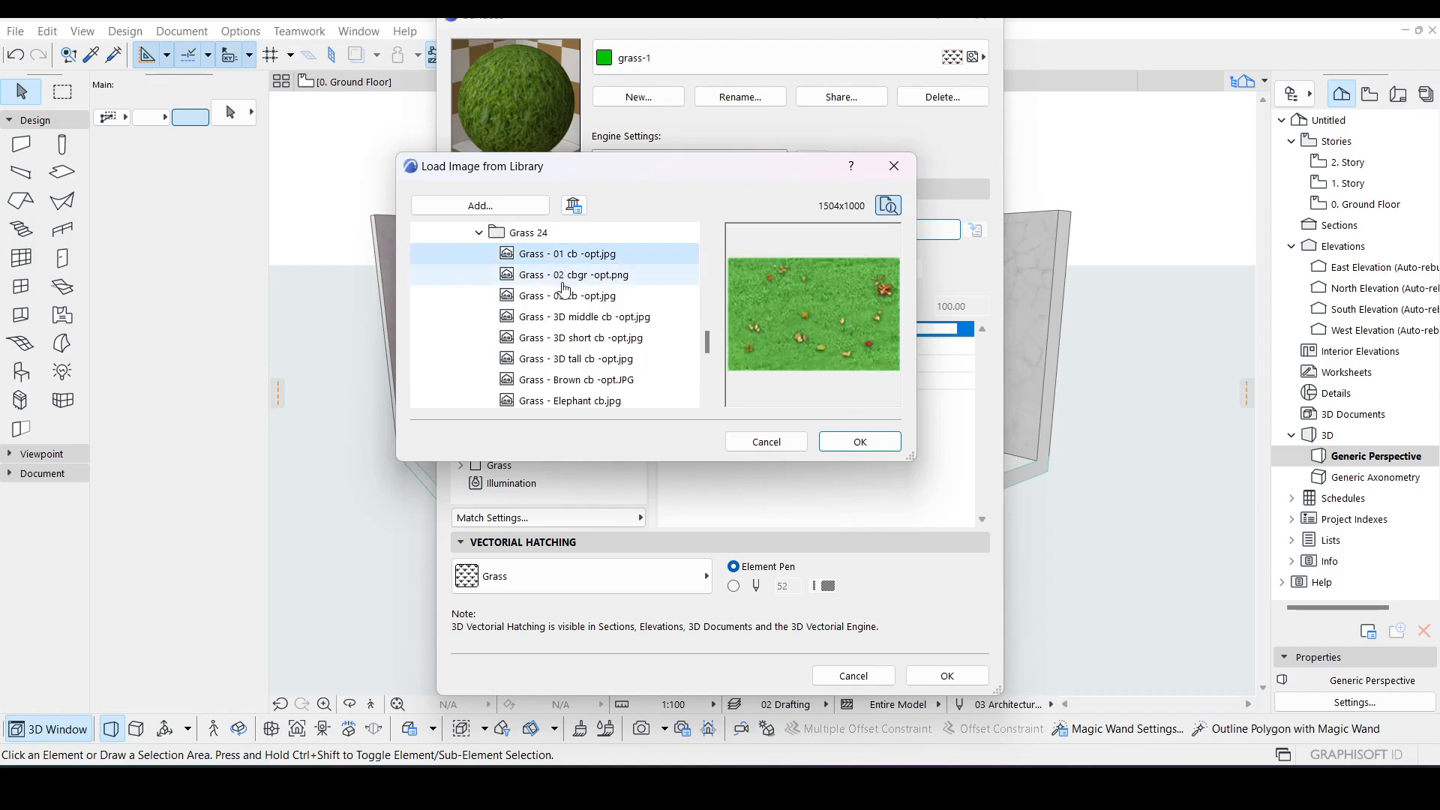
{"action": "left_click", "coordinate": [564, 279]}
{"action": "left_click", "coordinate": [559, 257]}
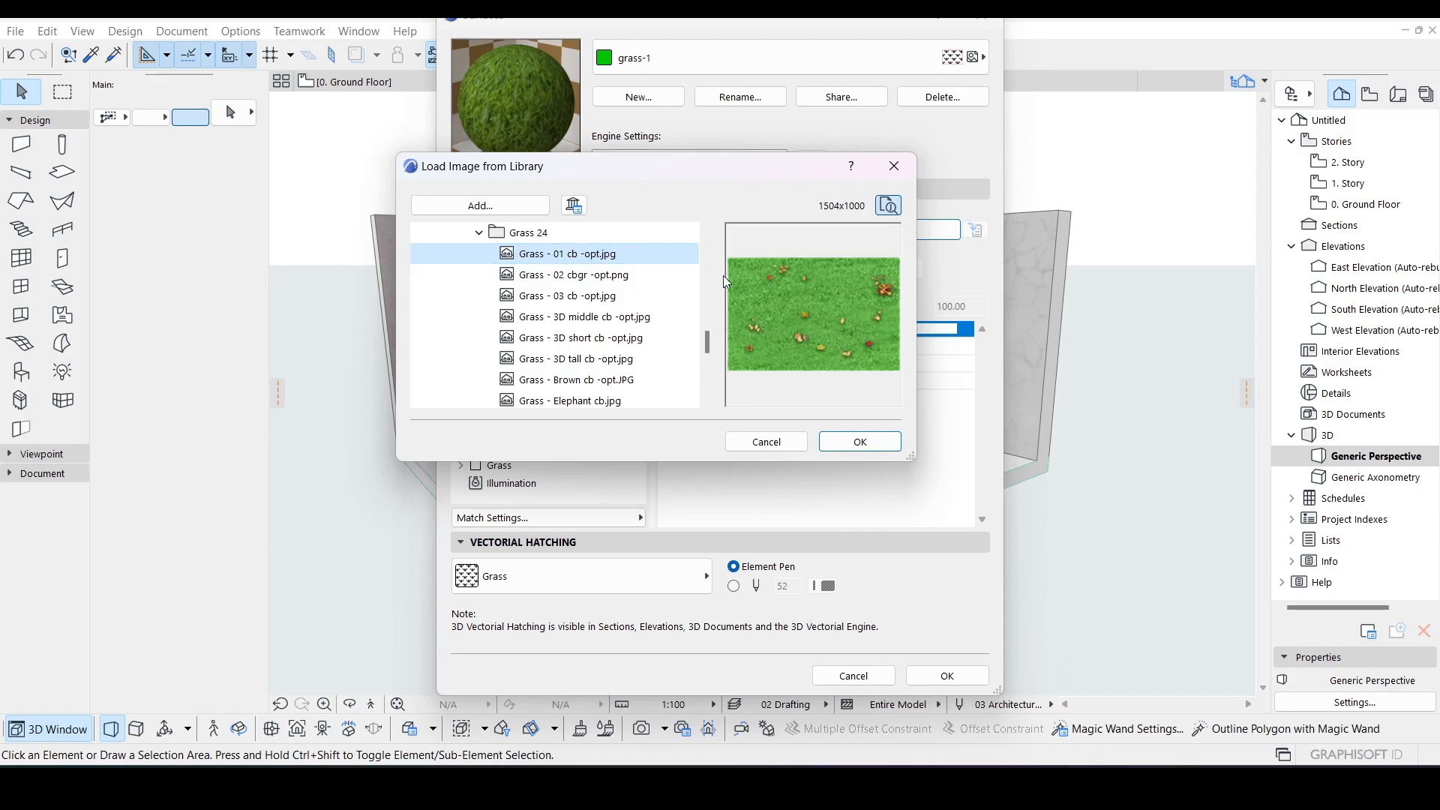
{"action": "left_click", "coordinate": [601, 275]}
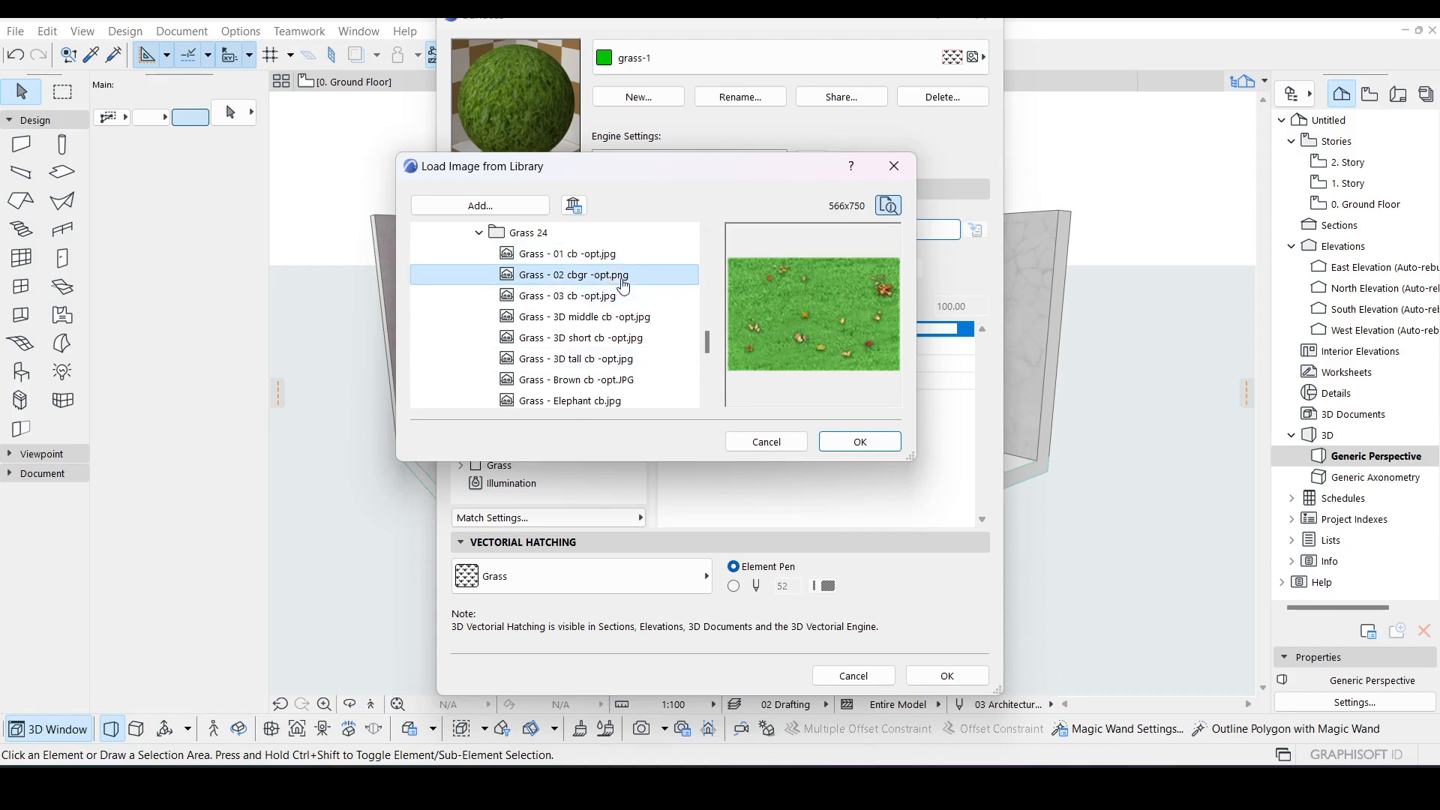
{"action": "left_click", "coordinate": [600, 297]}
{"action": "left_click", "coordinate": [600, 317]}
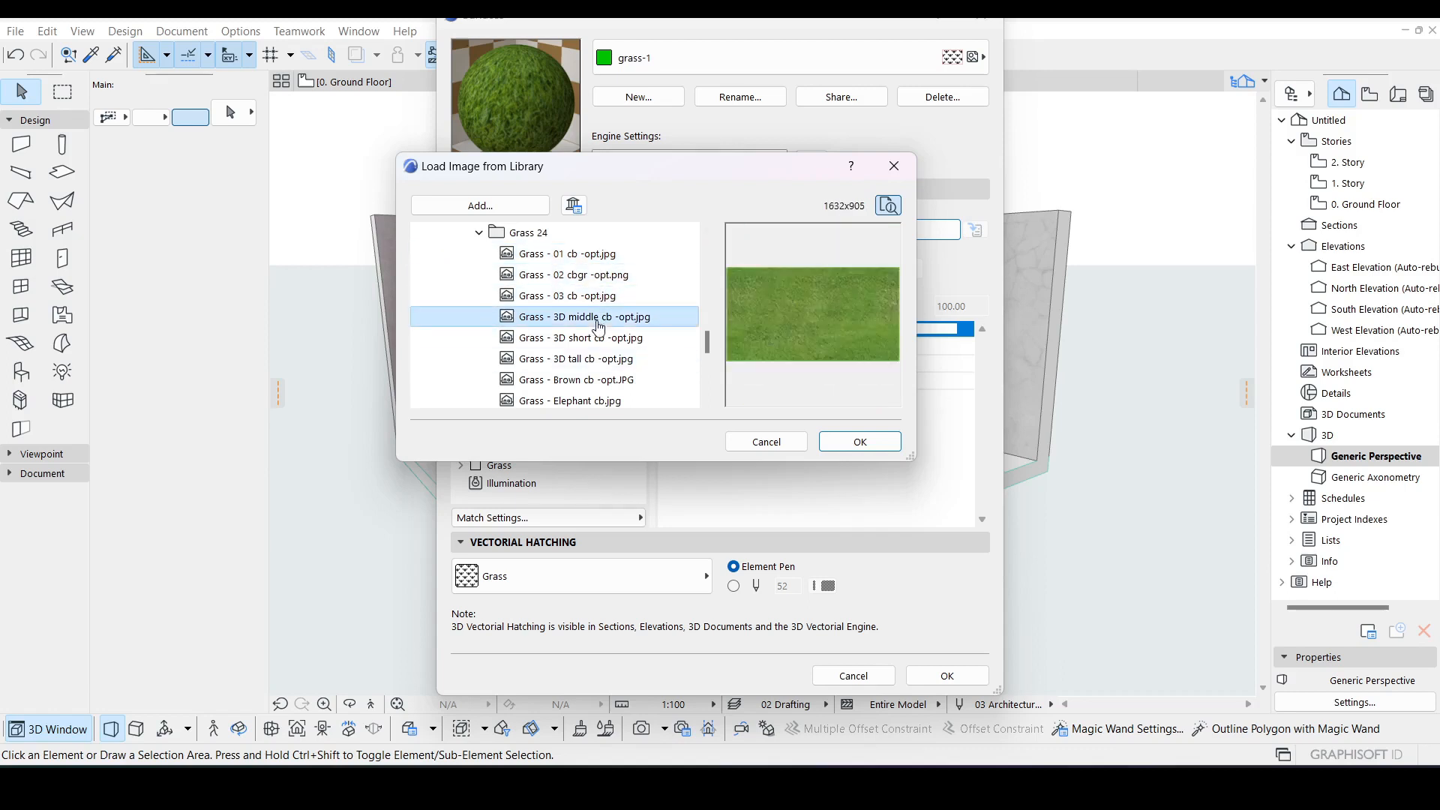
{"action": "left_click", "coordinate": [600, 344]}
{"action": "left_click", "coordinate": [604, 361]}
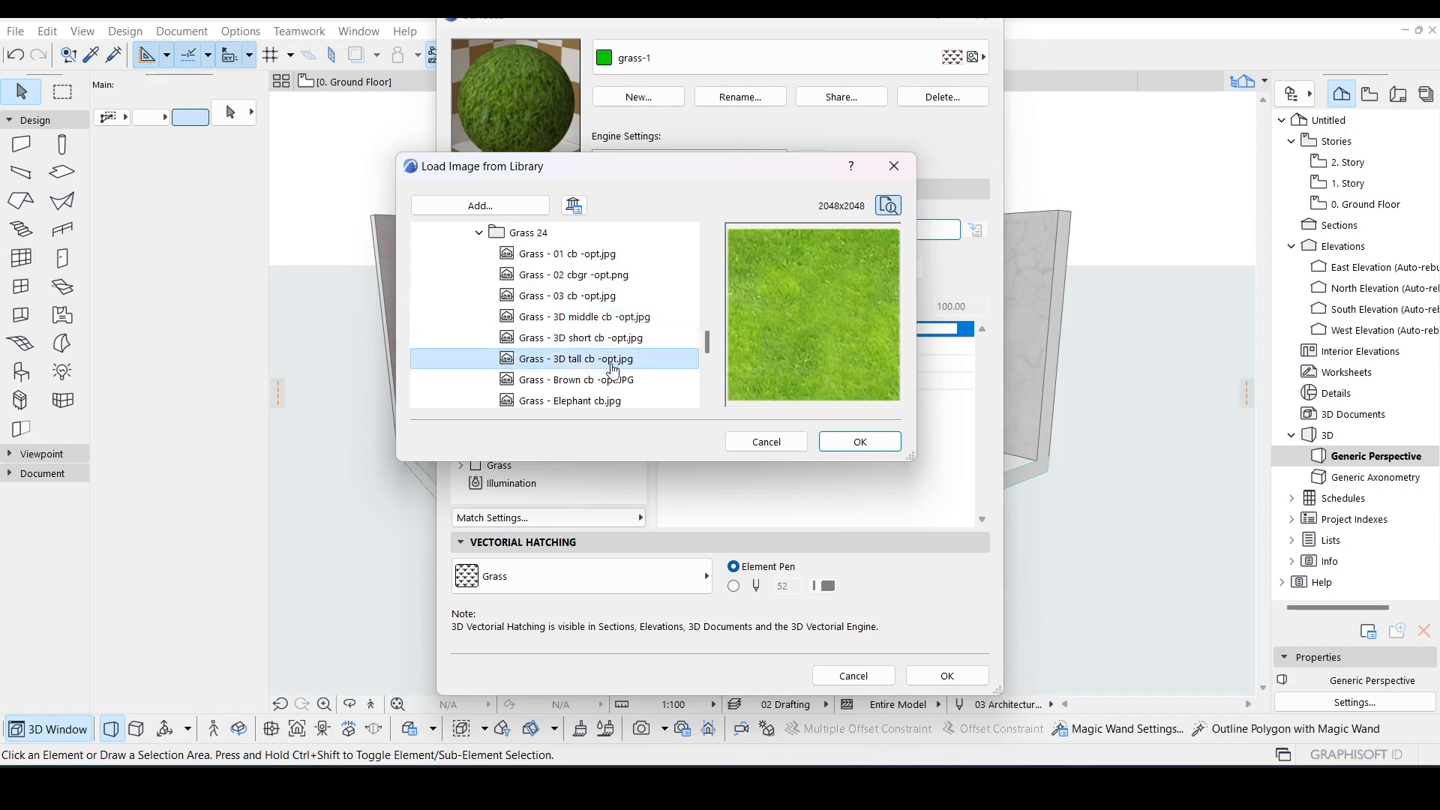
{"action": "left_click", "coordinate": [607, 381]}
{"action": "left_click", "coordinate": [608, 390]}
{"action": "left_click", "coordinate": [604, 391]}
{"action": "left_click", "coordinate": [600, 392]}
{"action": "left_click", "coordinate": [597, 360]}
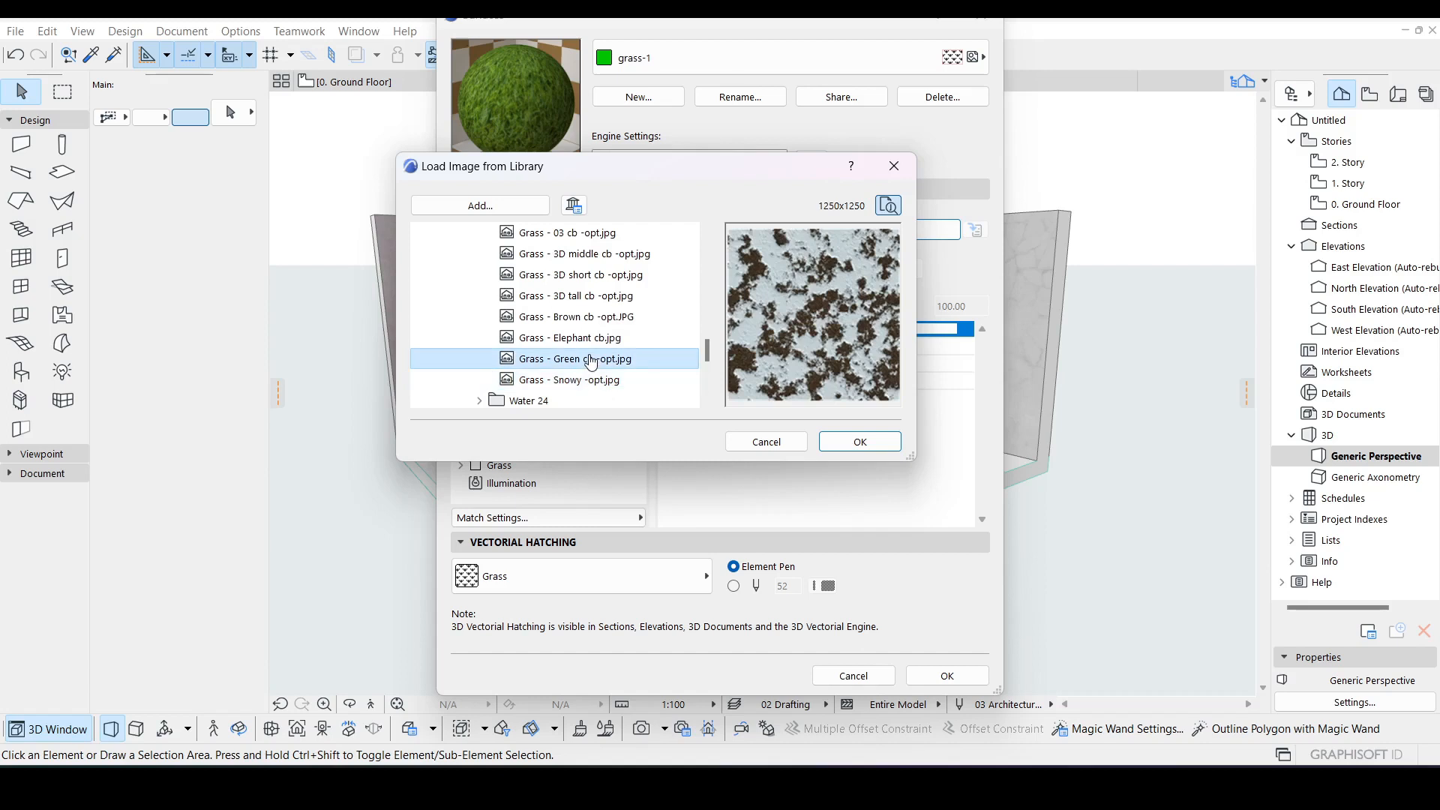
Step: Load Grass - 01 cb -opt.jpg as the Diffusion texture image and set the Diffusion brightness to 83
{"action": "scroll", "coordinate": [594, 330], "scroll_direction": "up", "scroll_amount": 3}
{"action": "scroll", "coordinate": [594, 330], "scroll_direction": "down", "scroll_amount": 1}
{"action": "left_click", "coordinate": [589, 318]}
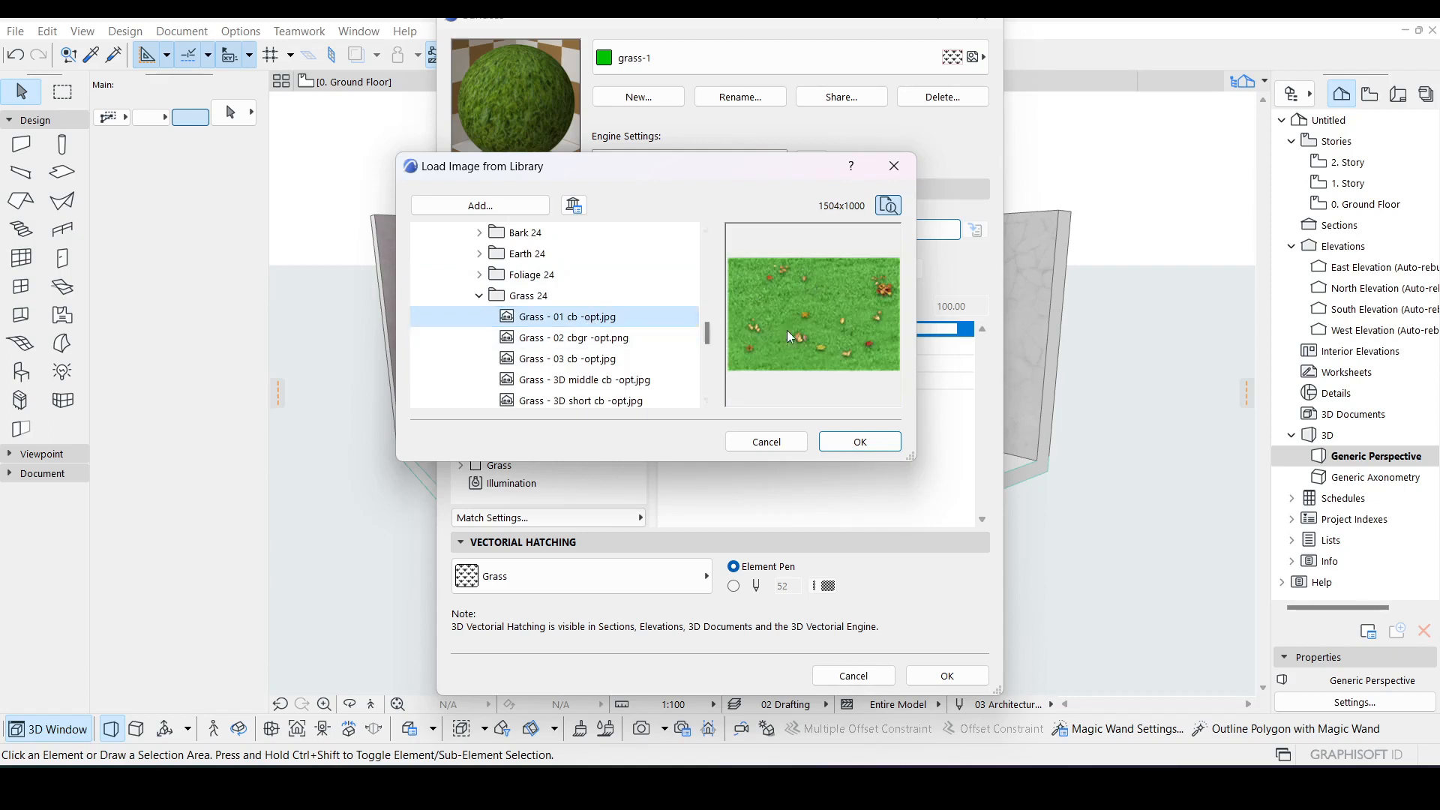
{"action": "left_click", "coordinate": [631, 340]}
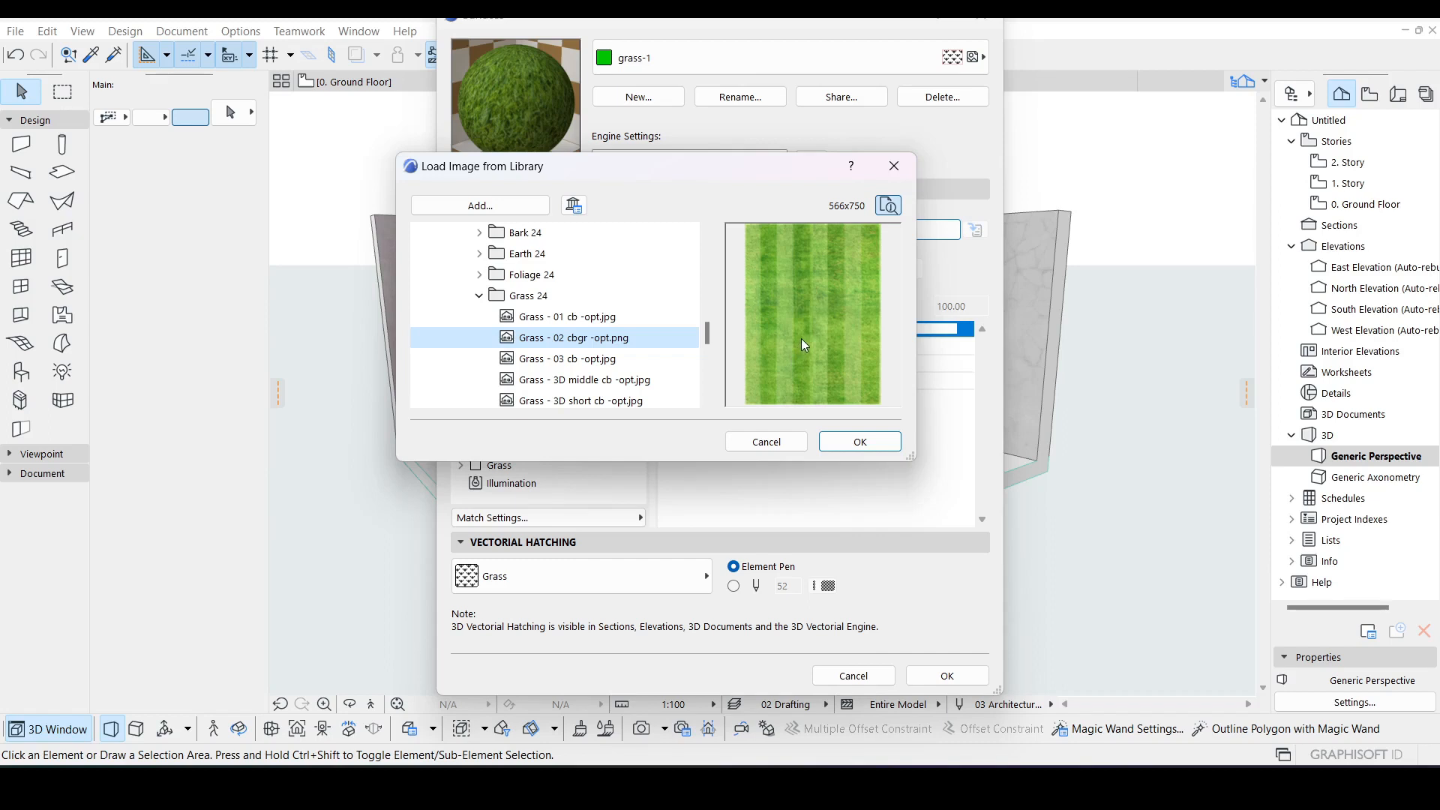
{"action": "left_click", "coordinate": [643, 363]}
{"action": "left_click", "coordinate": [646, 338]}
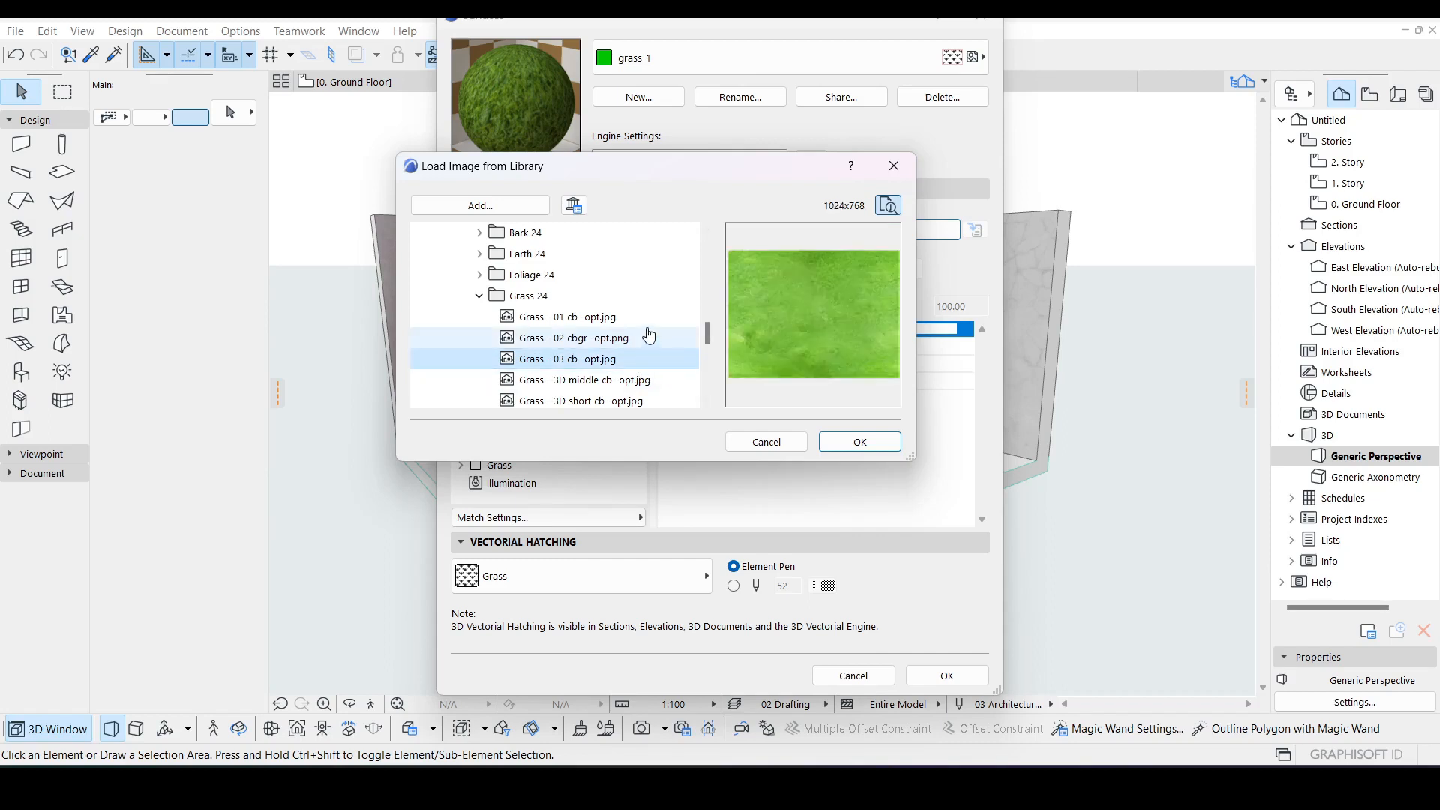
{"action": "left_click", "coordinate": [652, 318]}
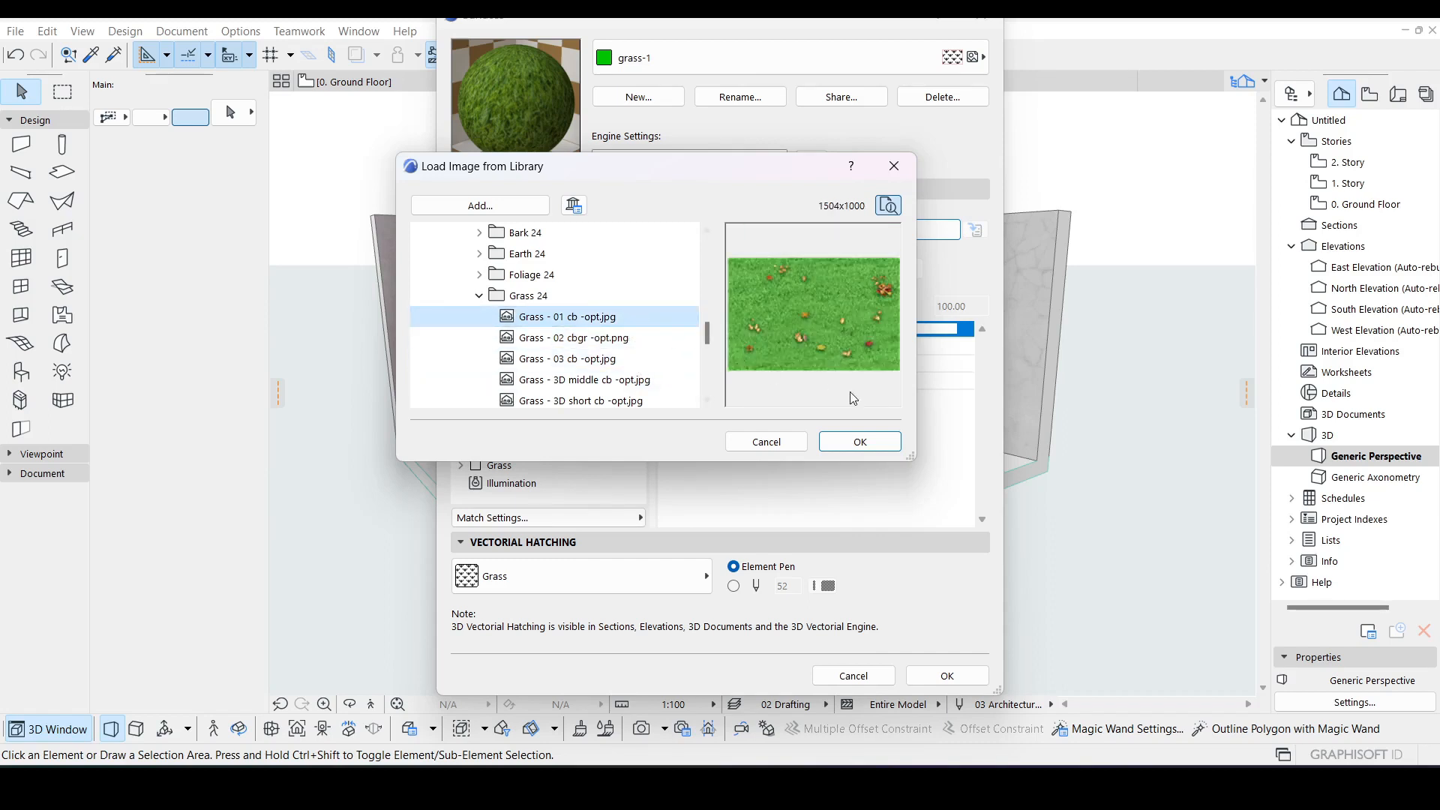
{"action": "left_click", "coordinate": [867, 443]}
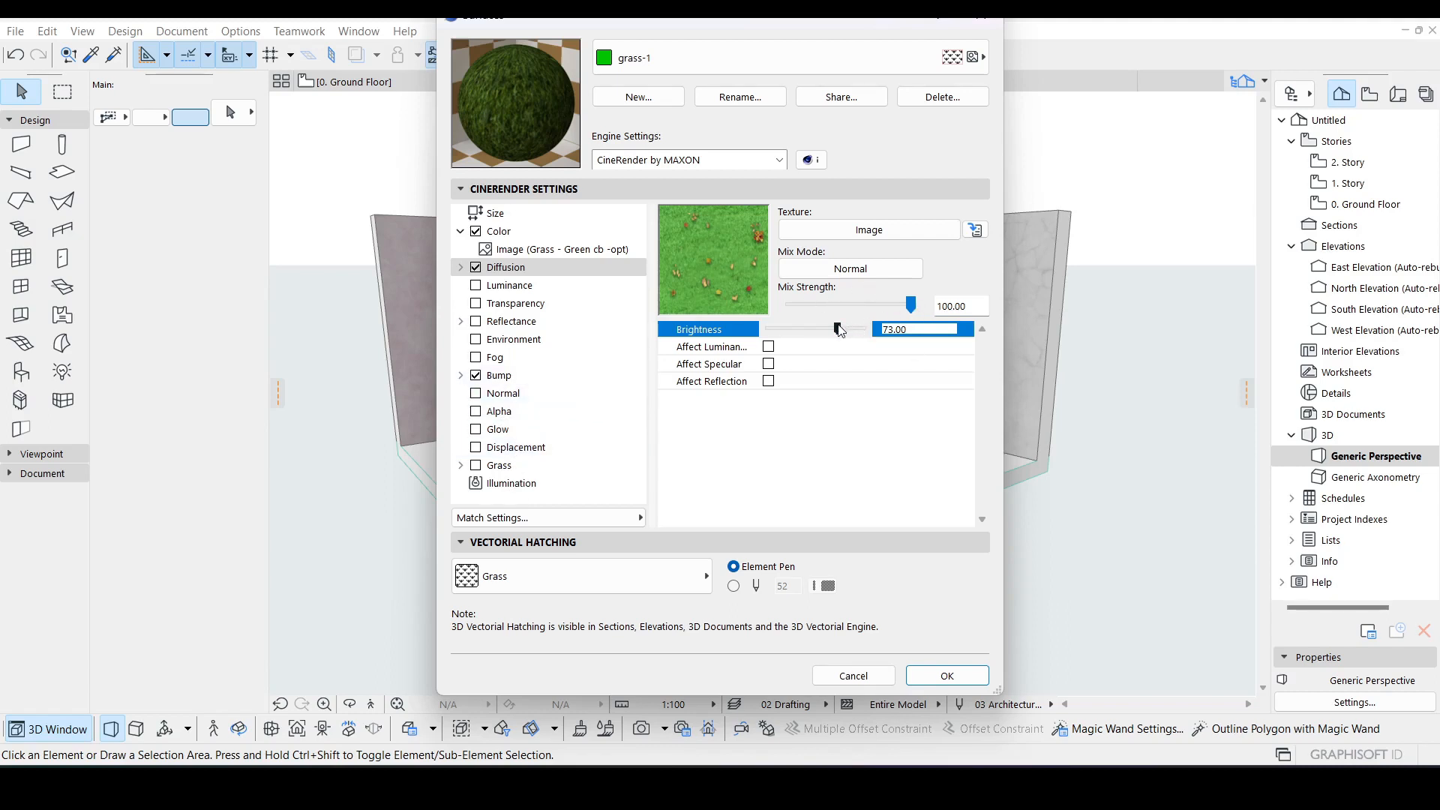
{"action": "left_click_drag", "start_coordinate": [848, 326], "coordinate": [847, 327]}
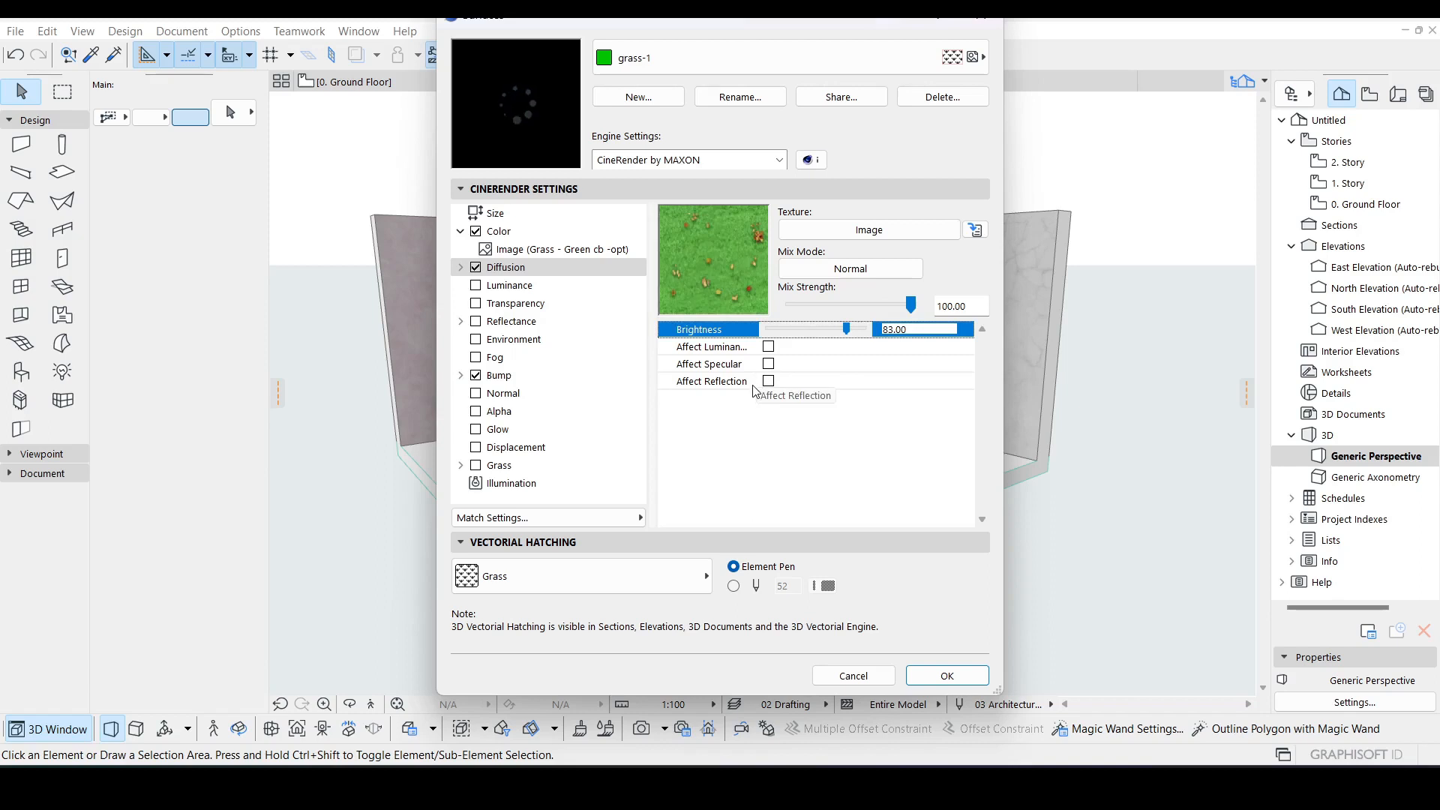
{"action": "left_click", "coordinate": [500, 287]}
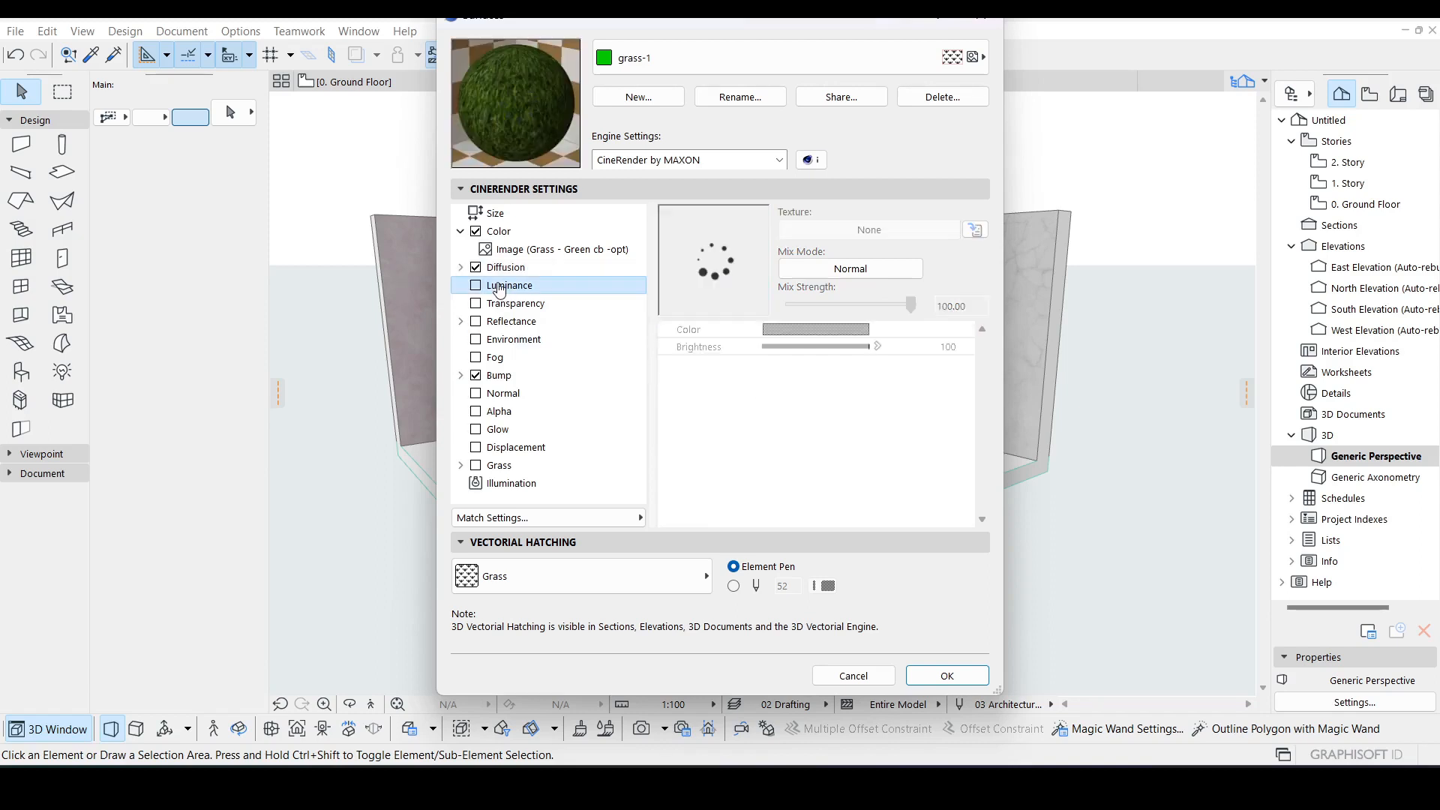
{"action": "left_click", "coordinate": [477, 287]}
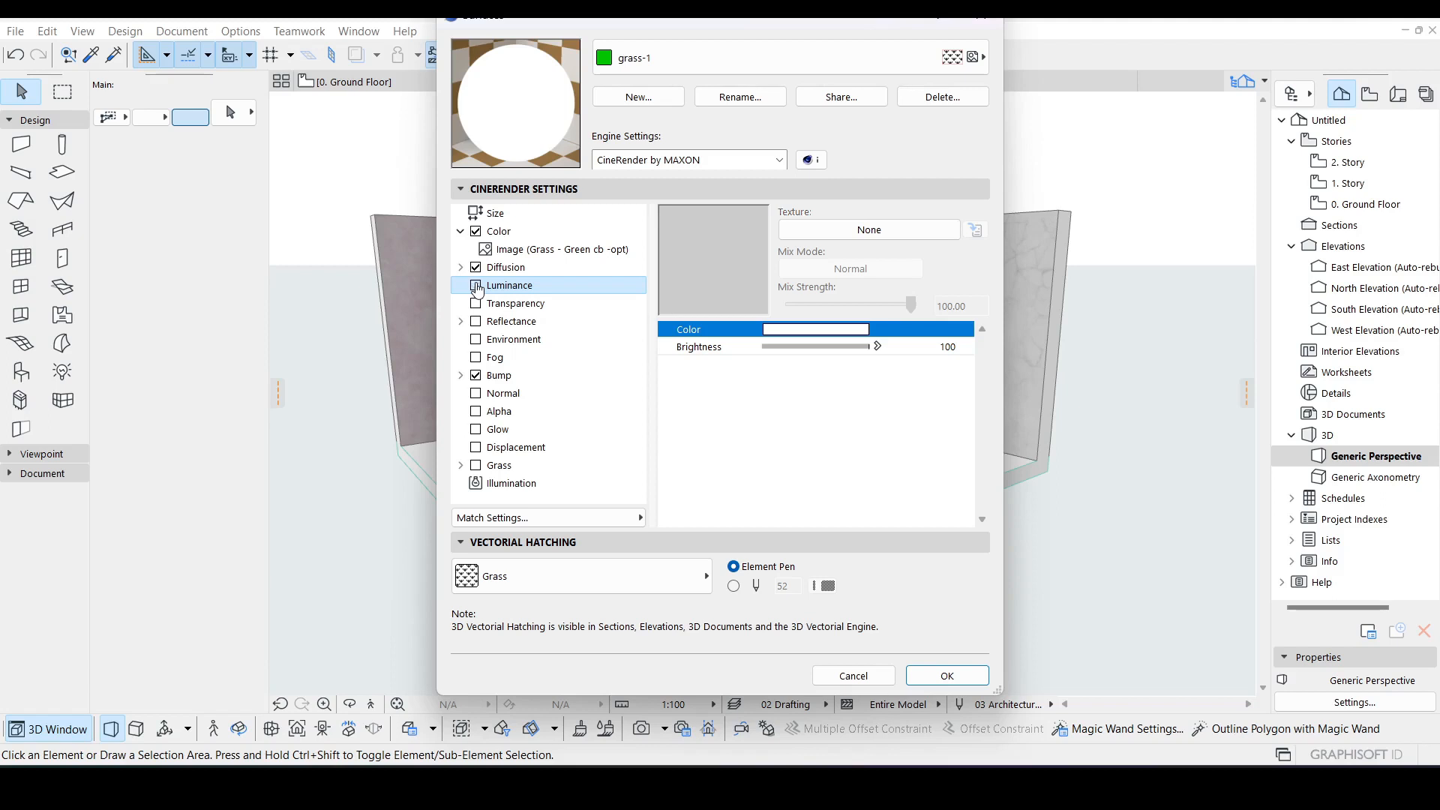
{"action": "left_click", "coordinate": [476, 285]}
{"action": "left_click", "coordinate": [496, 304]}
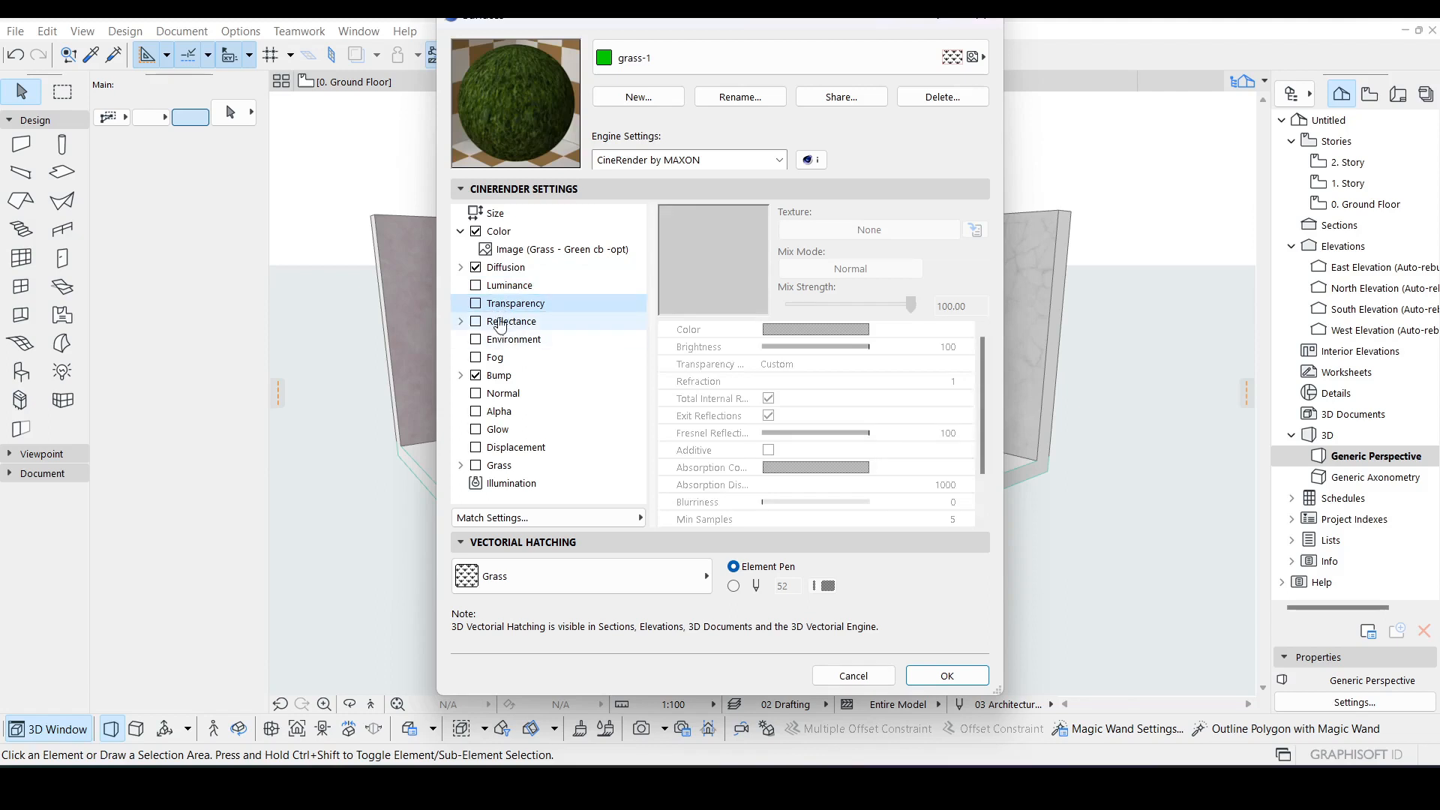
{"action": "left_click", "coordinate": [511, 323]}
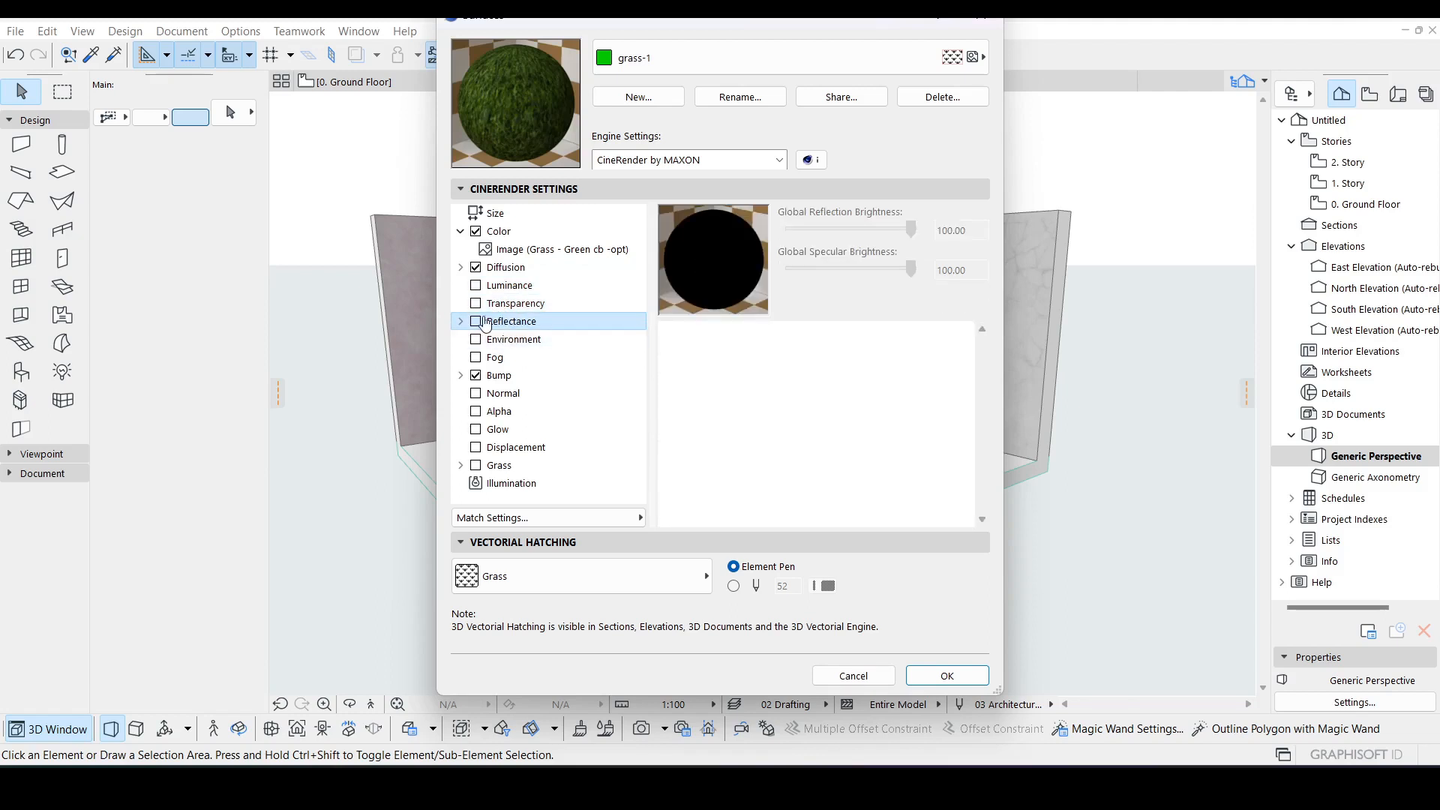
Step: Try enabling the Reflectance channel with a global reflection brightness of about 97
{"action": "left_click", "coordinate": [476, 325]}
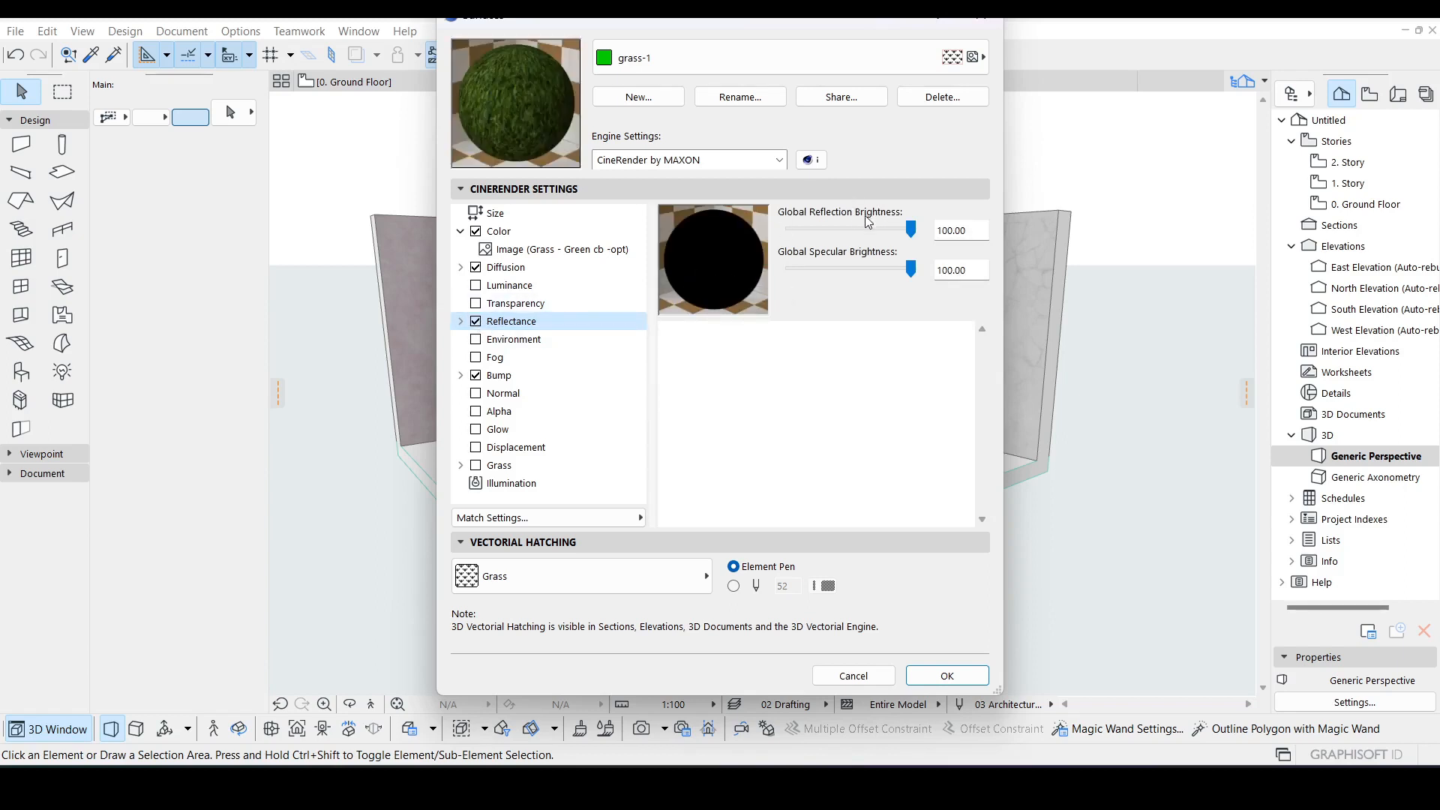
{"action": "left_click_drag", "start_coordinate": [910, 229], "coordinate": [816, 231]}
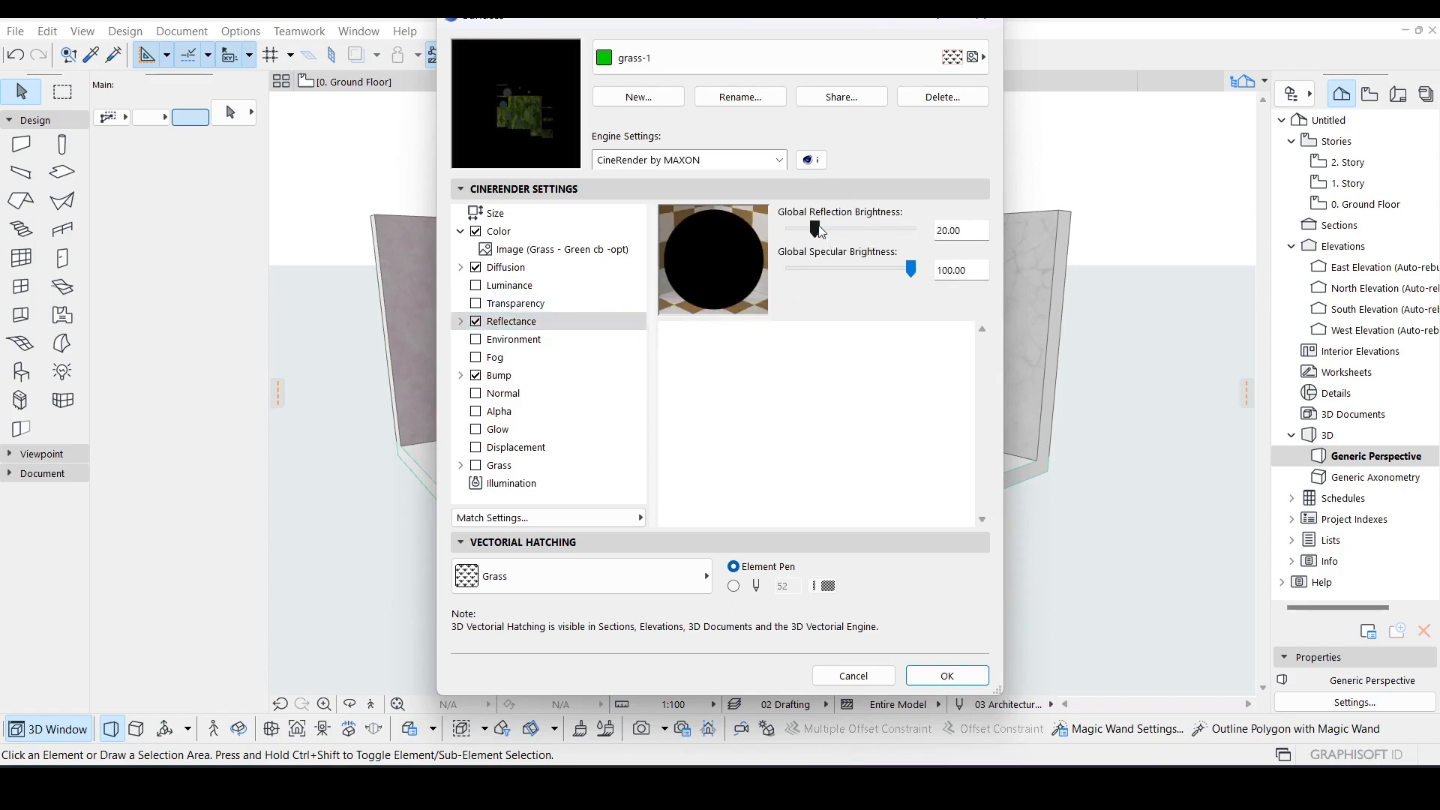
{"action": "left_click", "coordinate": [854, 231]}
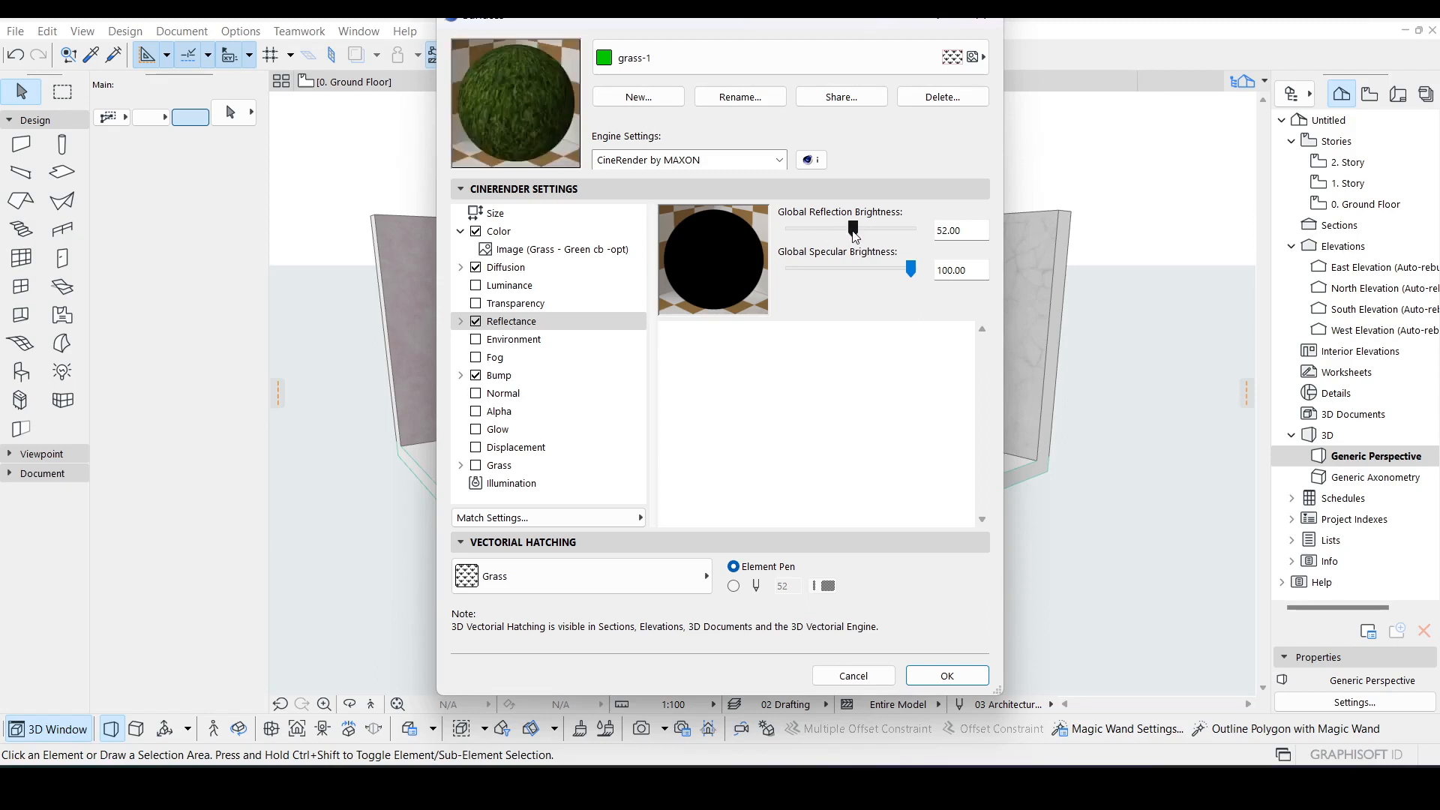
{"action": "left_click_drag", "start_coordinate": [855, 231], "coordinate": [907, 232]}
{"action": "left_click", "coordinate": [475, 321]}
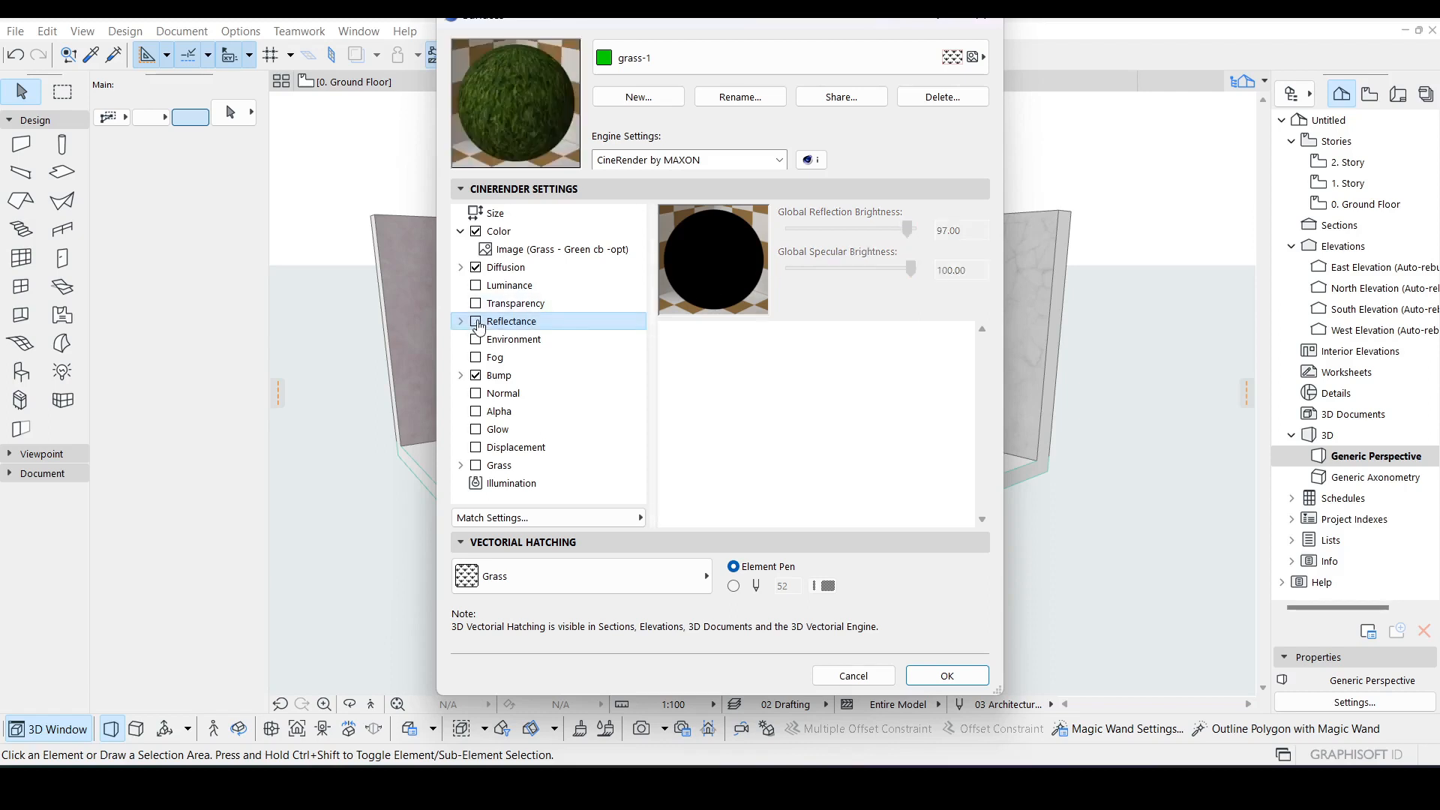
Step: Enable the Environment channel and set its color to the custom green (Red 0, Green 196, Blue 0)
{"action": "left_click", "coordinate": [476, 340]}
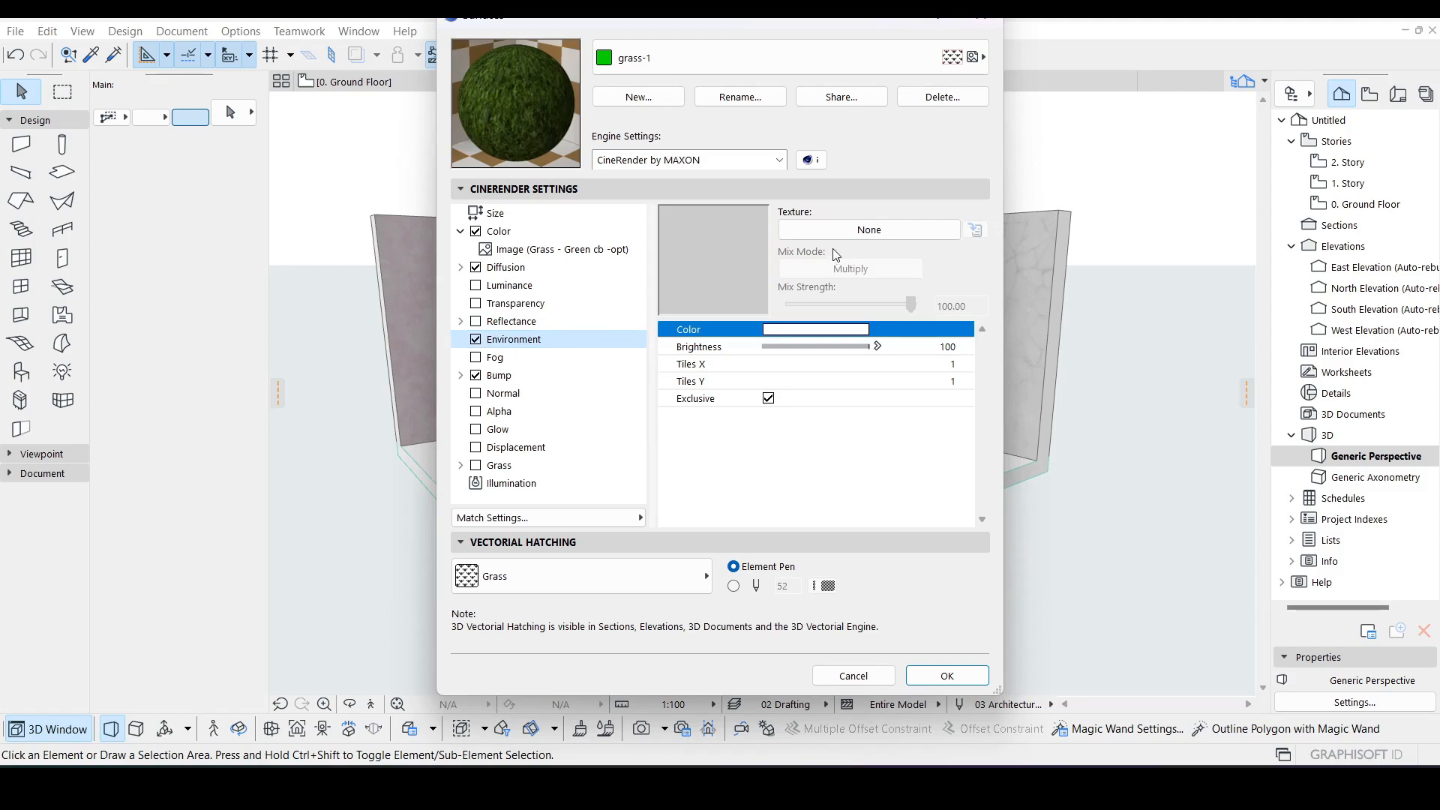
{"action": "left_click", "coordinate": [830, 338]}
{"action": "left_click", "coordinate": [517, 368]}
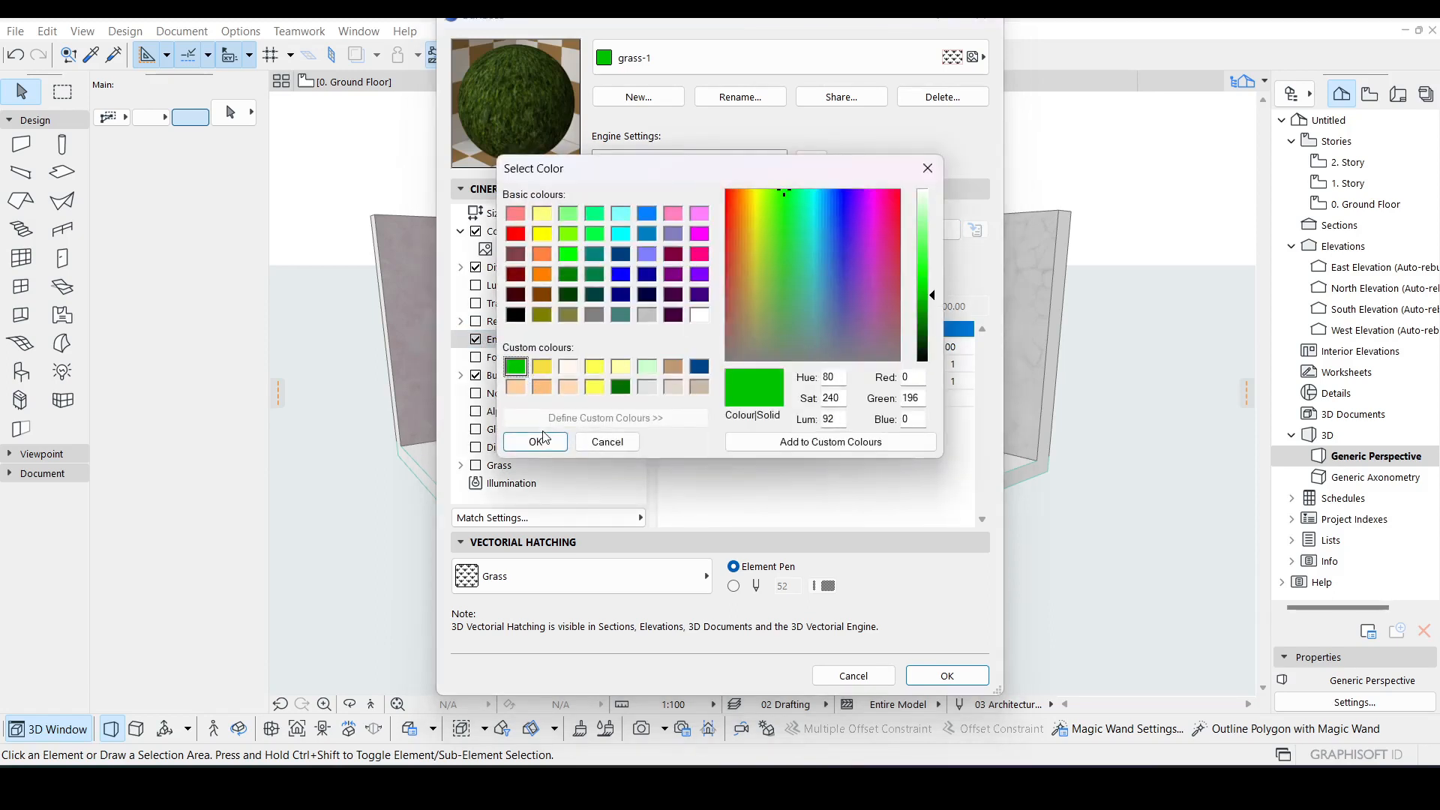
{"action": "left_click", "coordinate": [536, 442]}
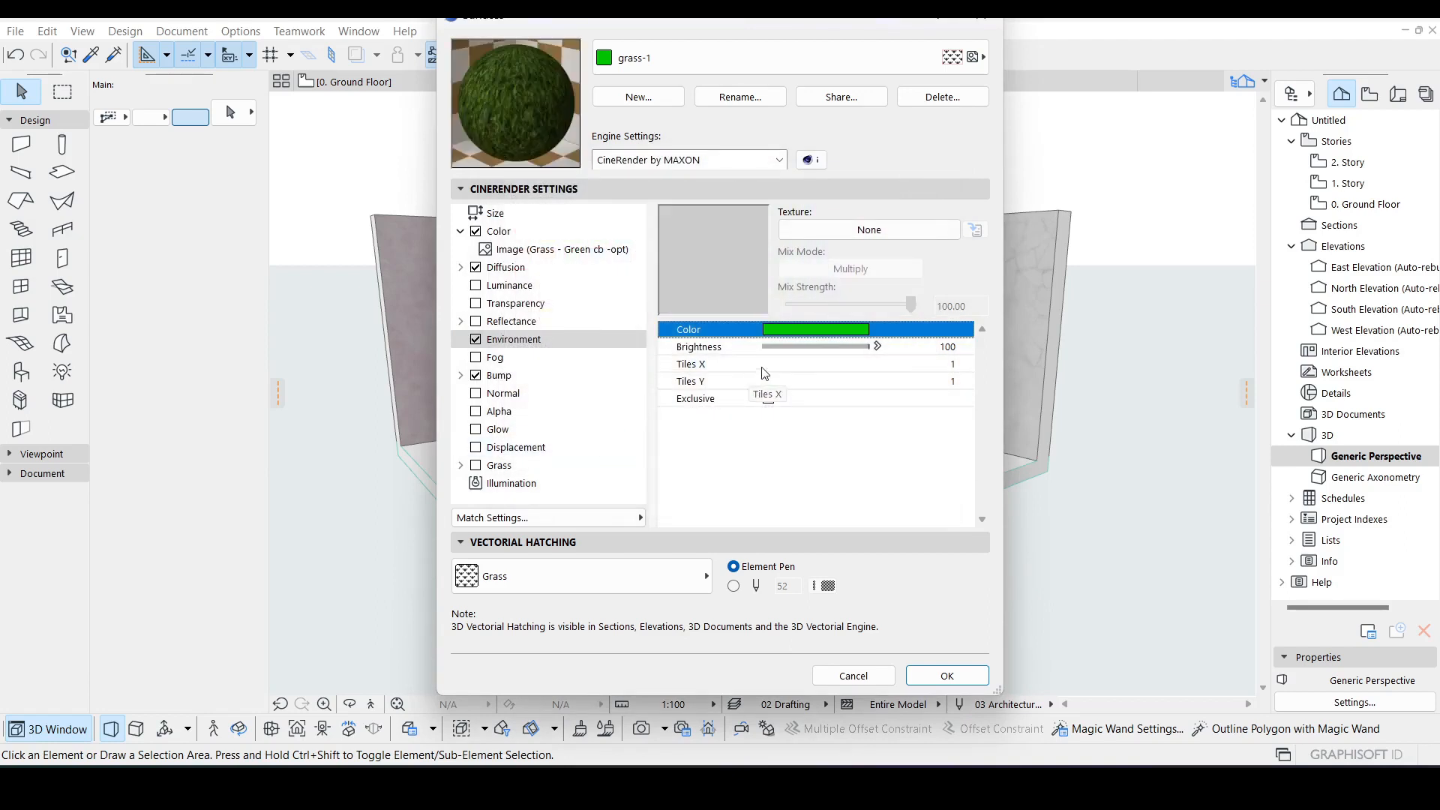
Step: Give the Environment channel an Image texture and browse to the Grass 24 folder under Landscape 24
{"action": "left_click", "coordinate": [866, 230]}
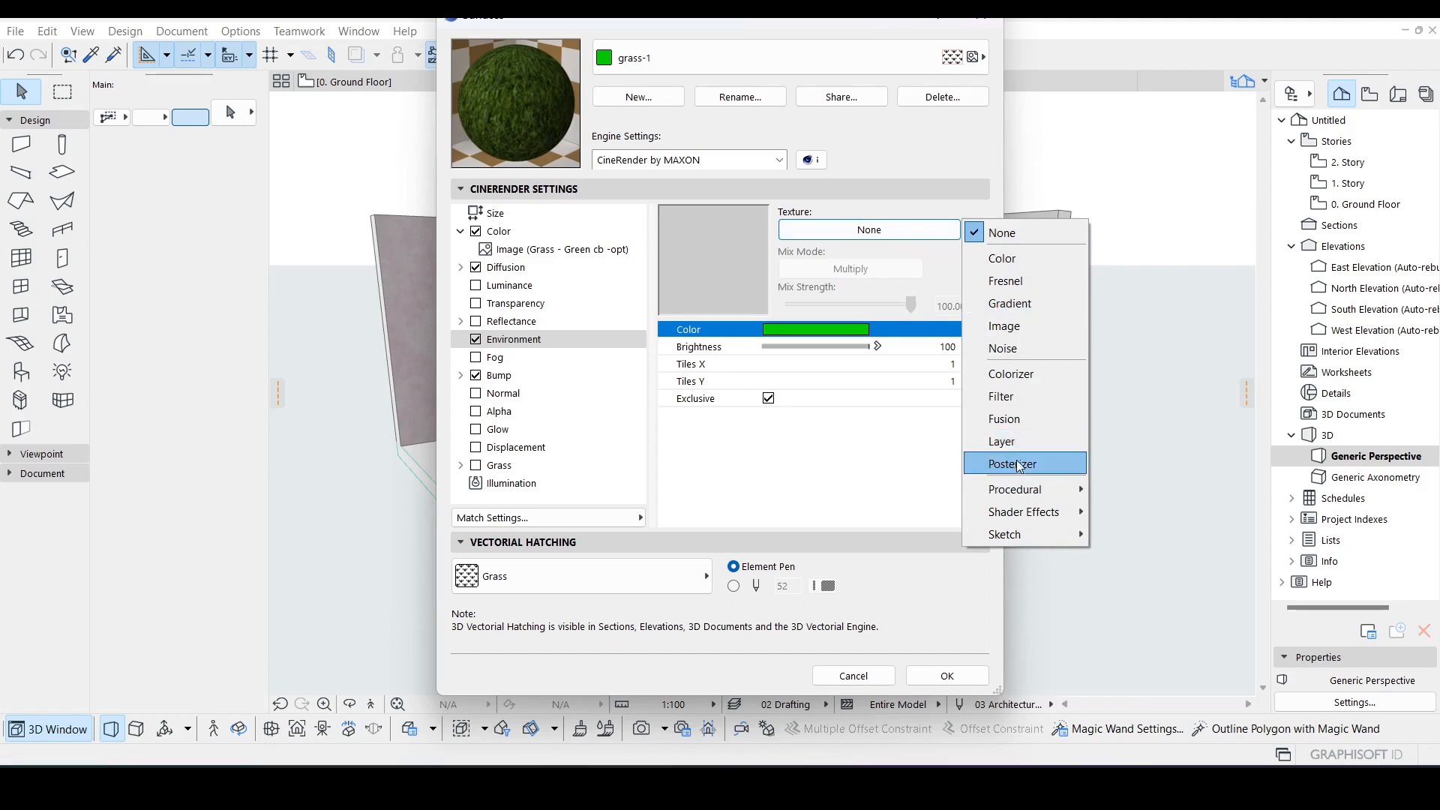
{"action": "left_click", "coordinate": [1024, 326]}
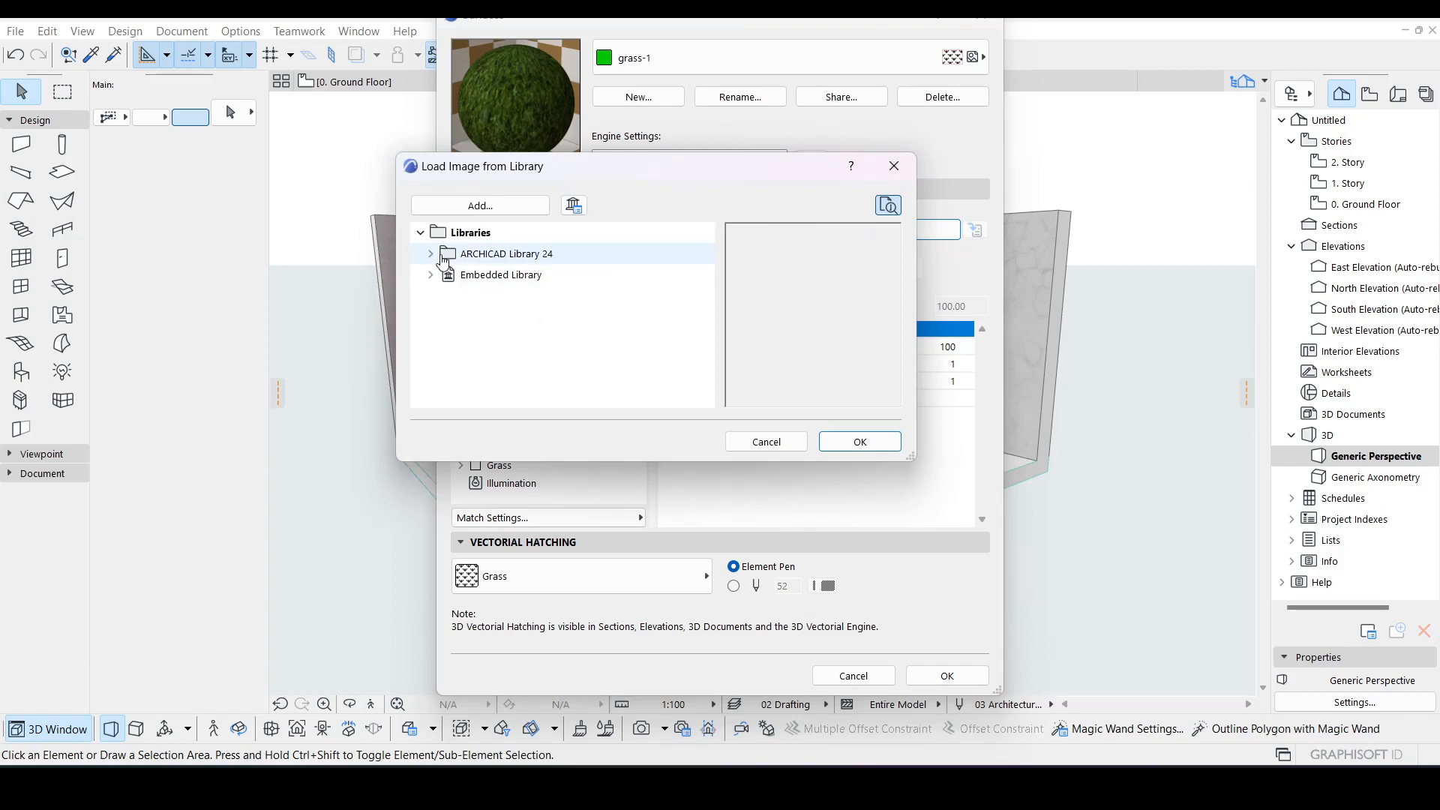
{"action": "left_click", "coordinate": [431, 253]}
{"action": "left_click", "coordinate": [440, 296]}
{"action": "left_click", "coordinate": [449, 318]}
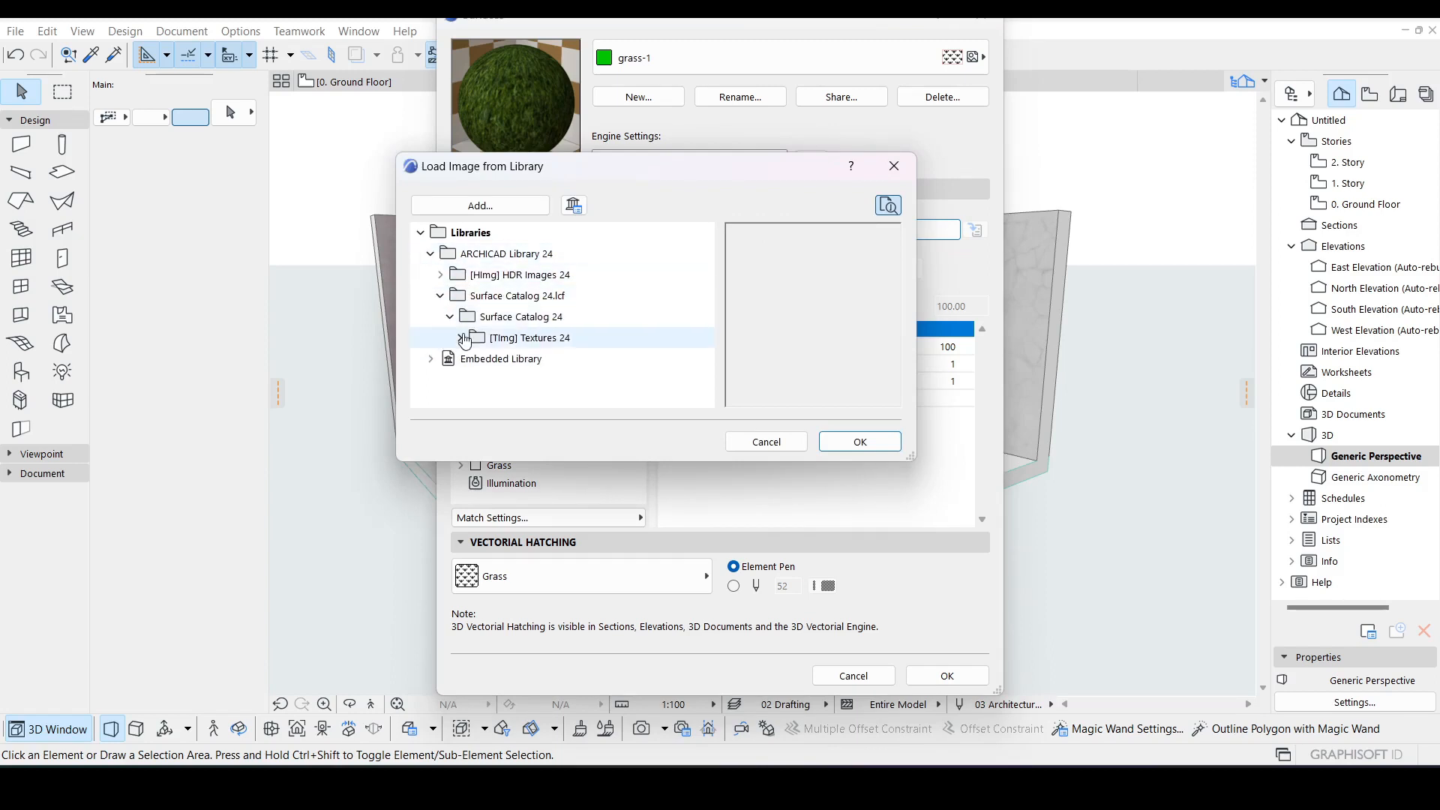
{"action": "left_click", "coordinate": [459, 338]}
{"action": "scroll", "coordinate": [495, 342], "scroll_direction": "down", "scroll_amount": 3}
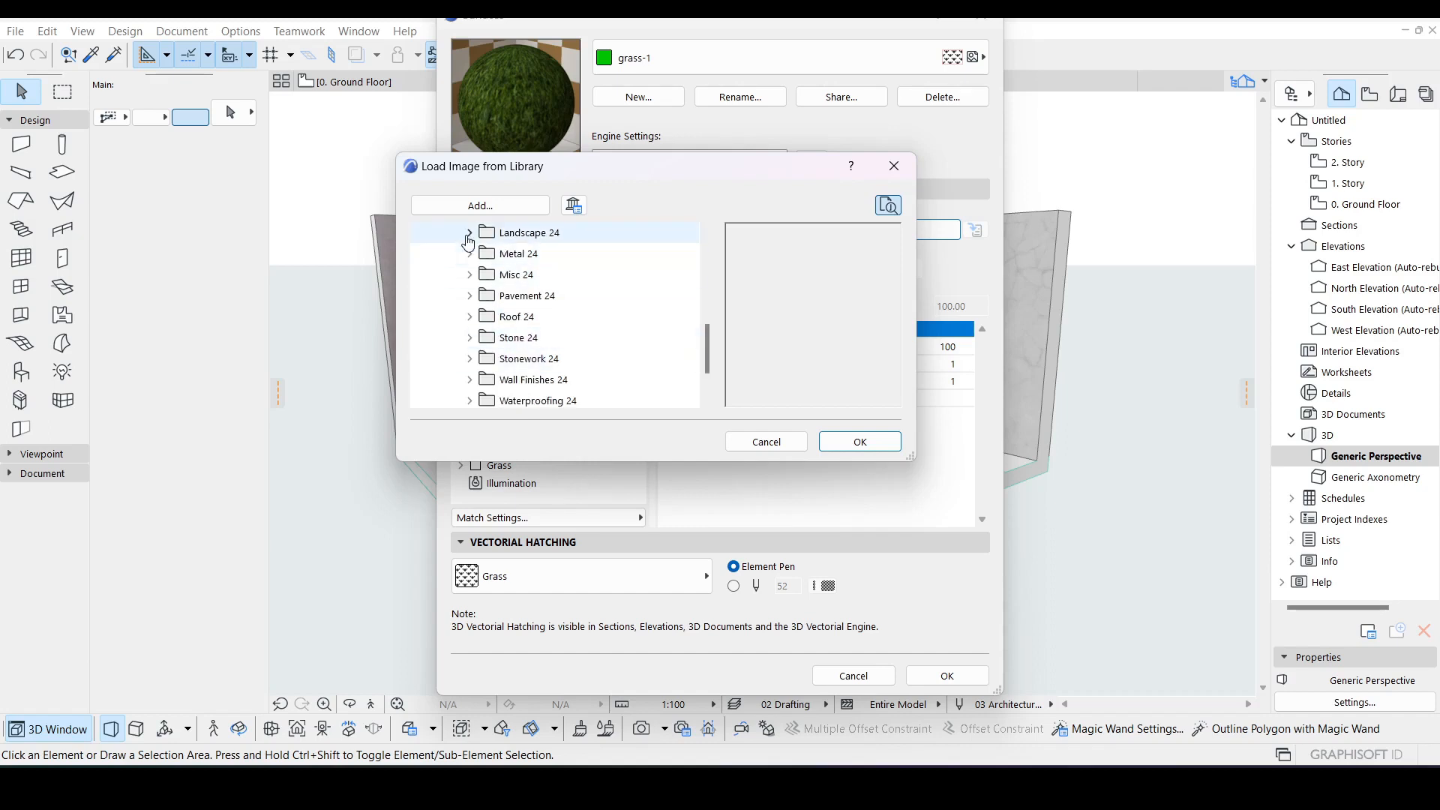
{"action": "left_click", "coordinate": [469, 234]}
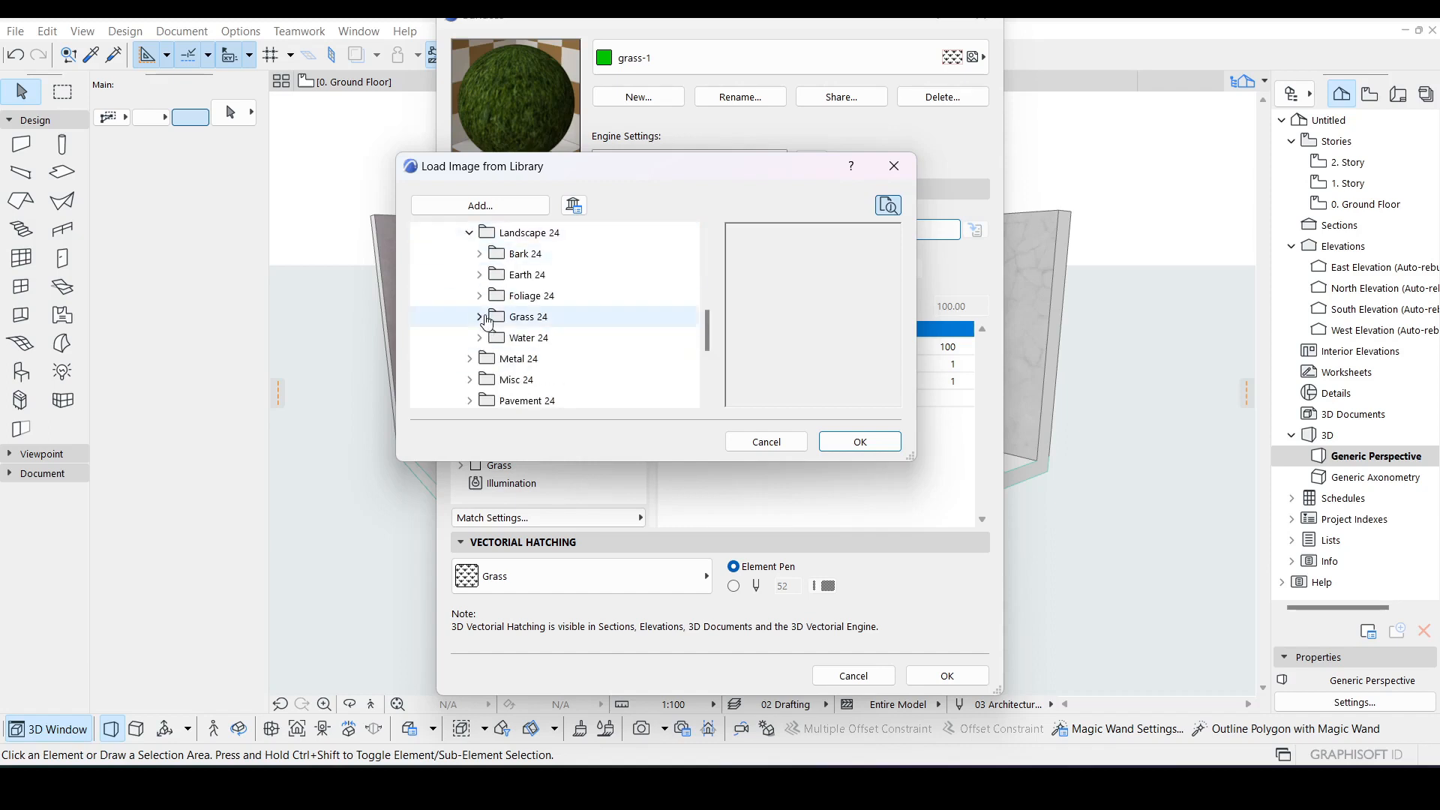
{"action": "left_click", "coordinate": [480, 318]}
{"action": "scroll", "coordinate": [566, 318], "scroll_direction": "down", "scroll_amount": 1}
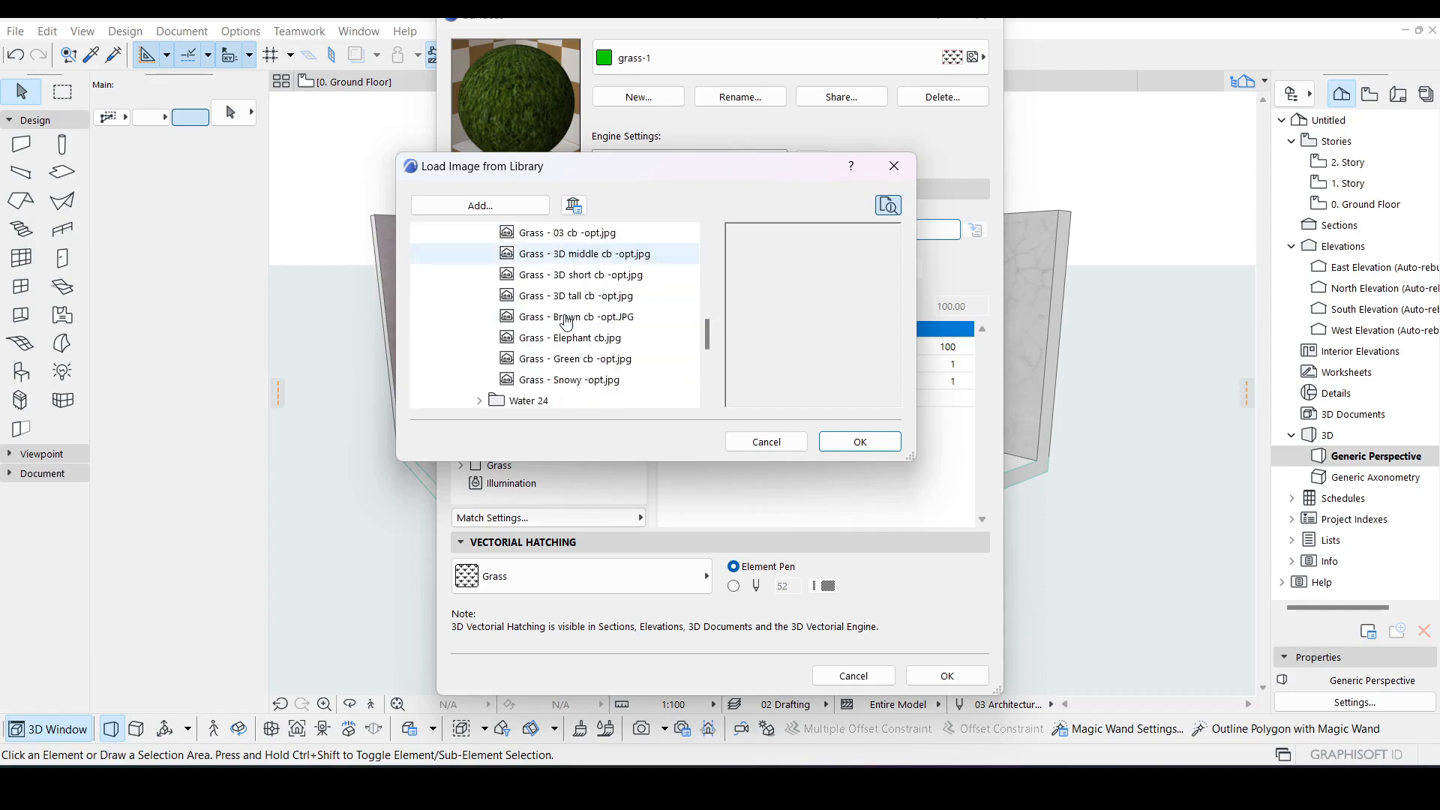
Step: Load Grass - 3D tall cb -opt.jpg as the Environment texture image
{"action": "left_click", "coordinate": [575, 303]}
{"action": "left_click", "coordinate": [572, 321]}
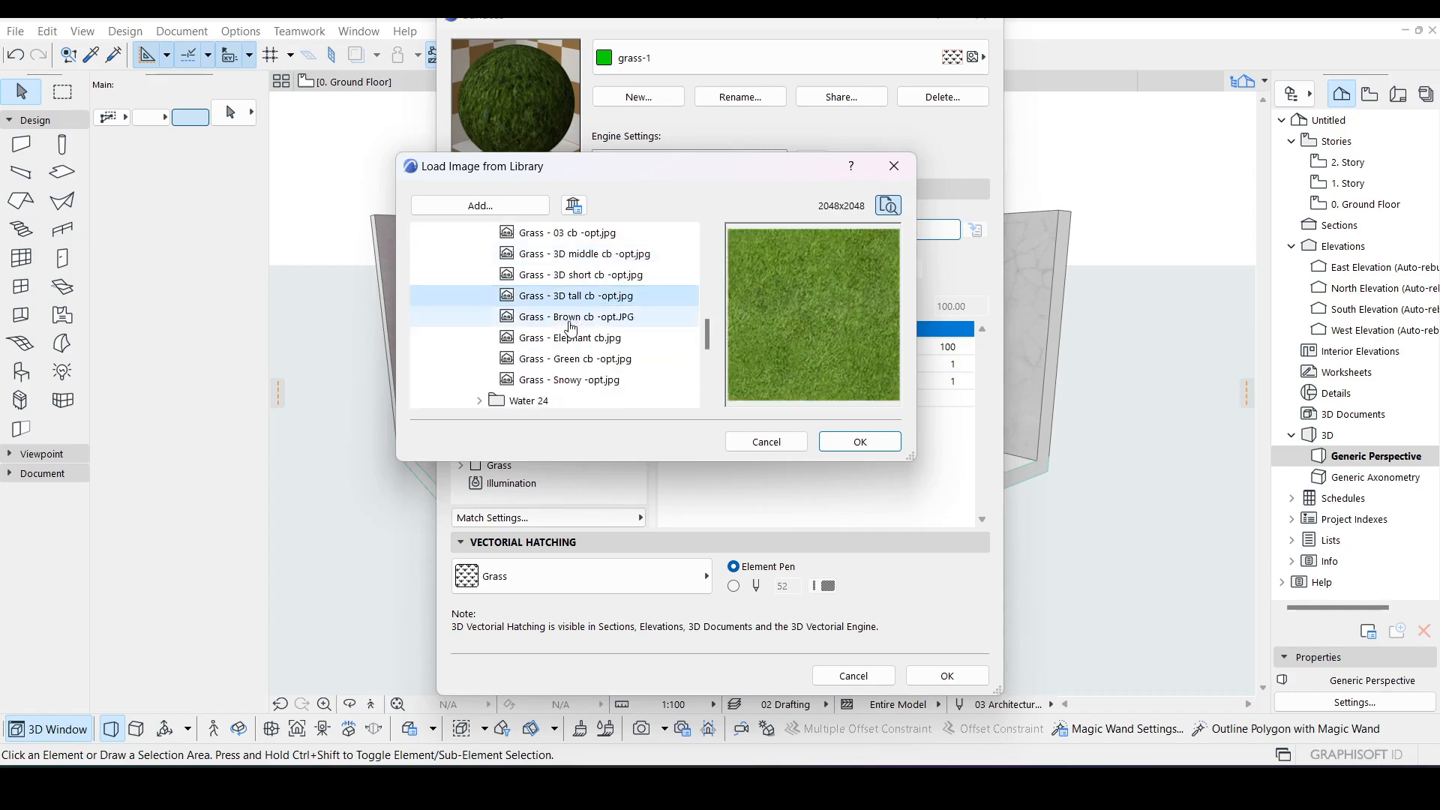
{"action": "left_click", "coordinate": [585, 282]}
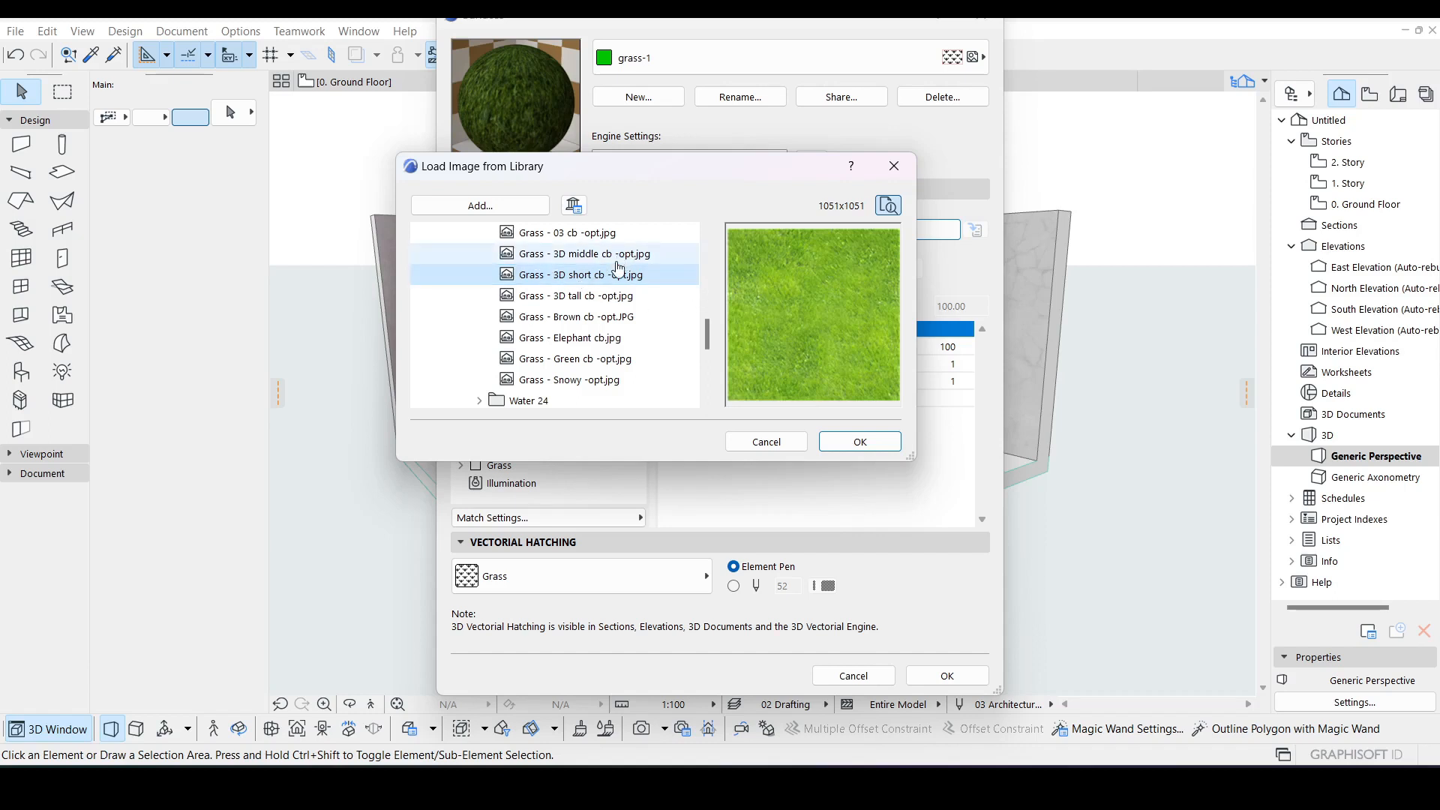
{"action": "left_click", "coordinate": [607, 297]}
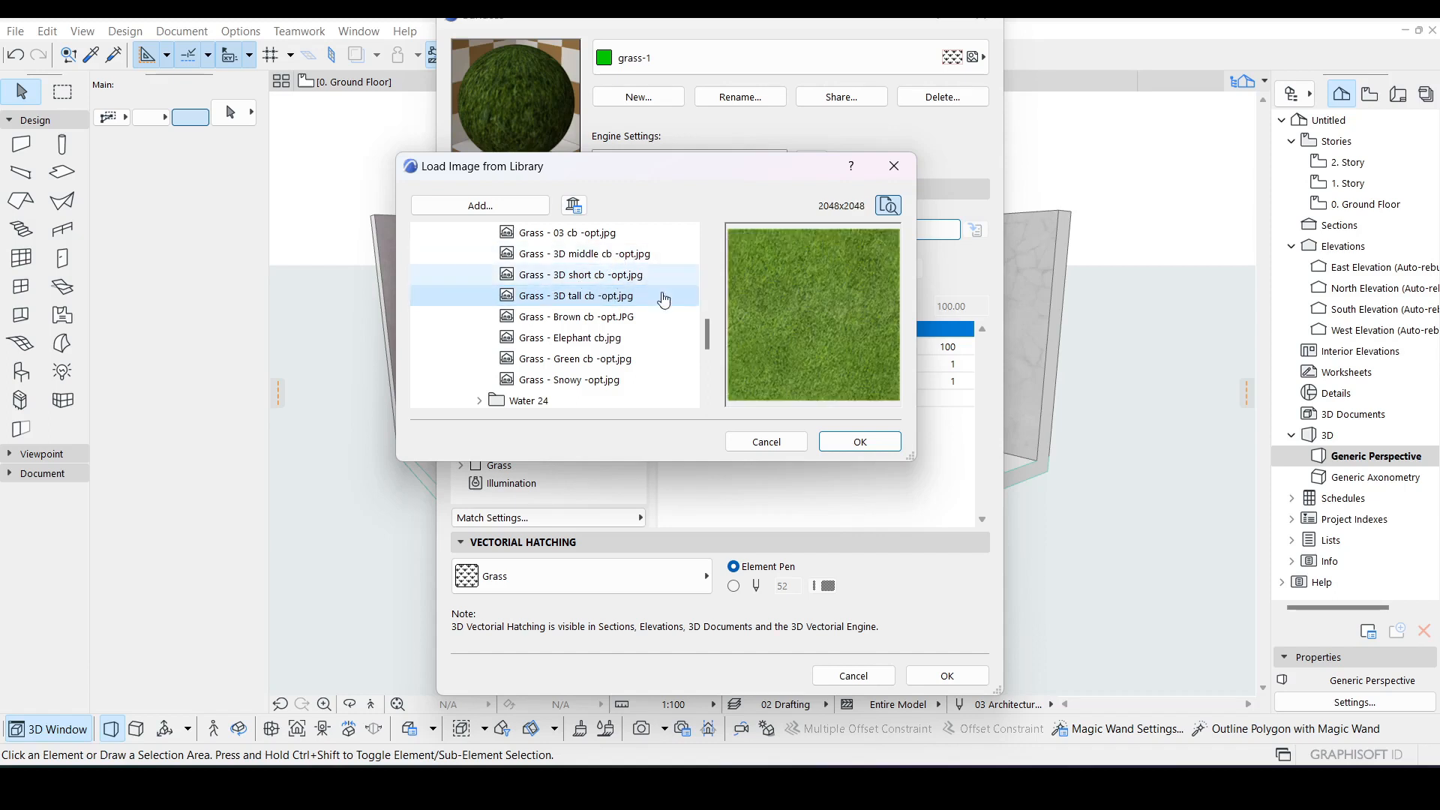
{"action": "left_click", "coordinate": [860, 444]}
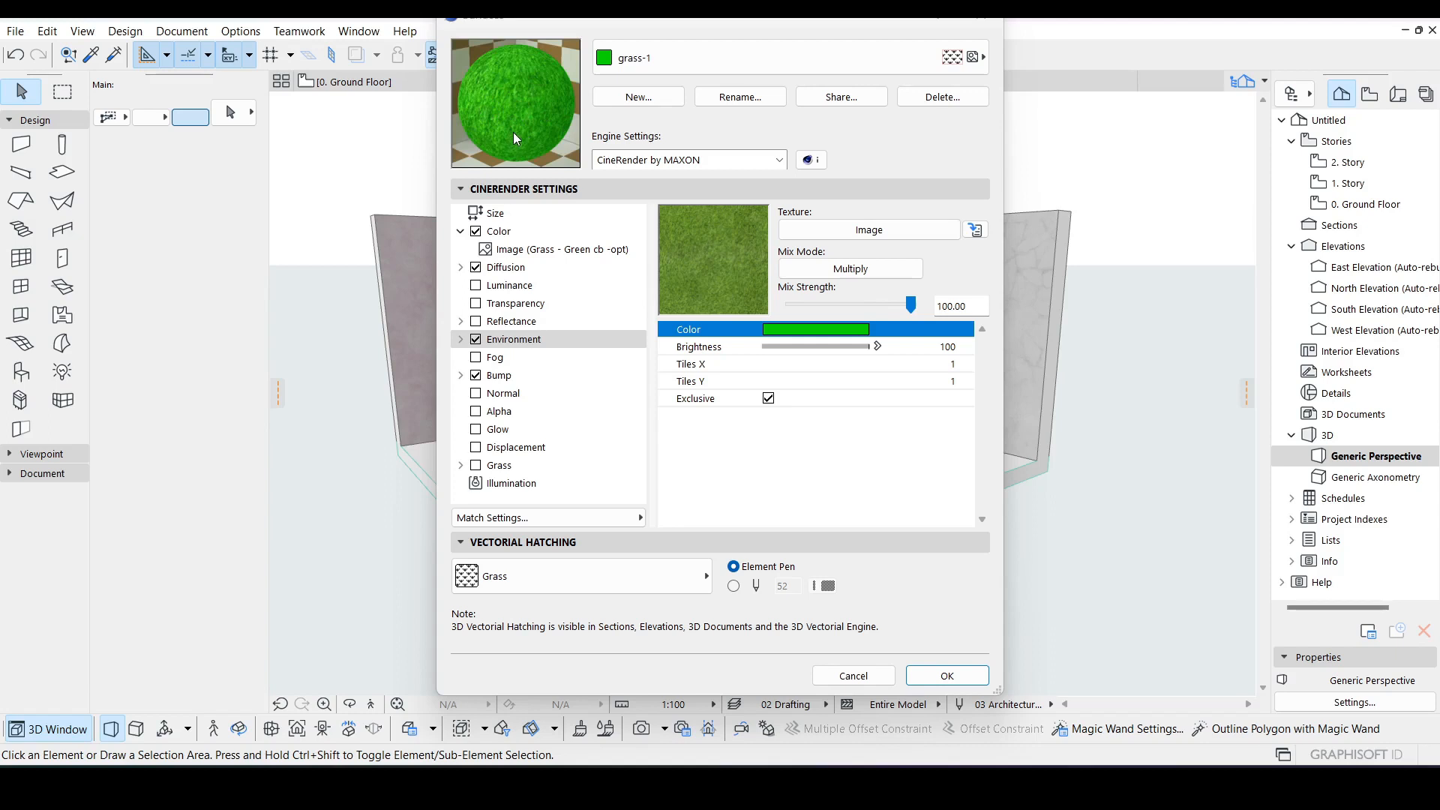
Step: Set the Environment channel color to a dark green custom colour (Red 0, Green 111, Blue 0)
{"action": "left_click", "coordinate": [789, 331]}
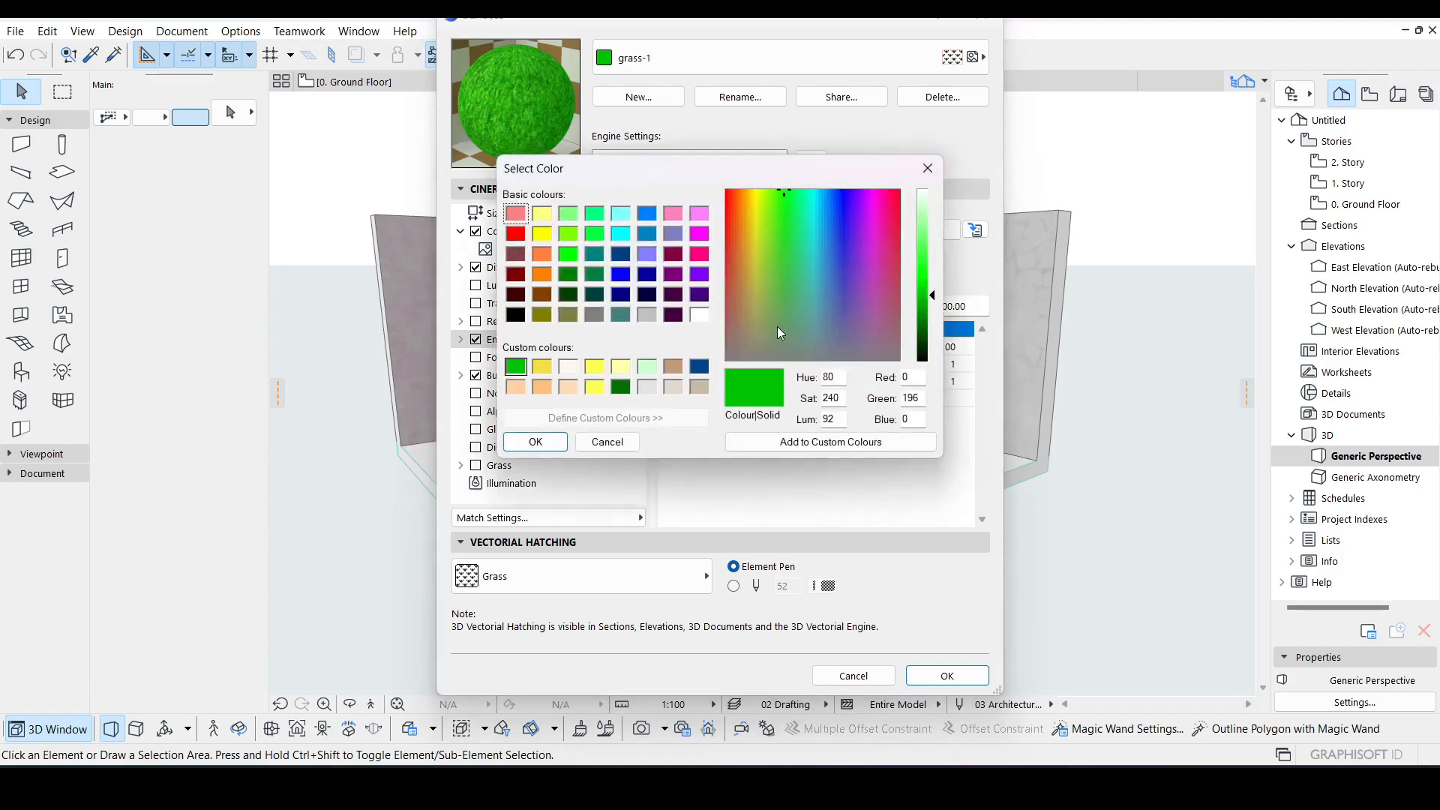
{"action": "left_click", "coordinate": [622, 387]}
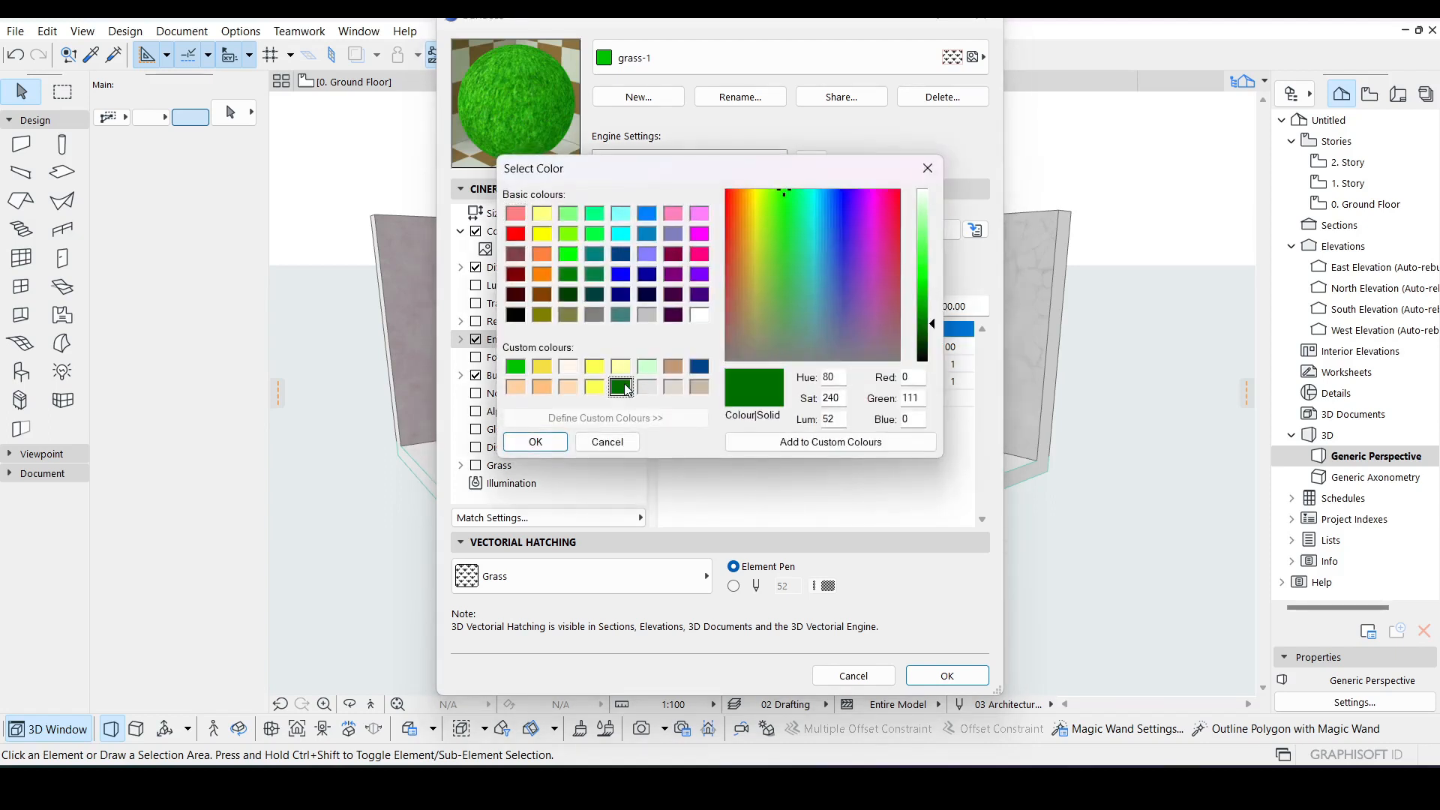
{"action": "left_click", "coordinate": [536, 442]}
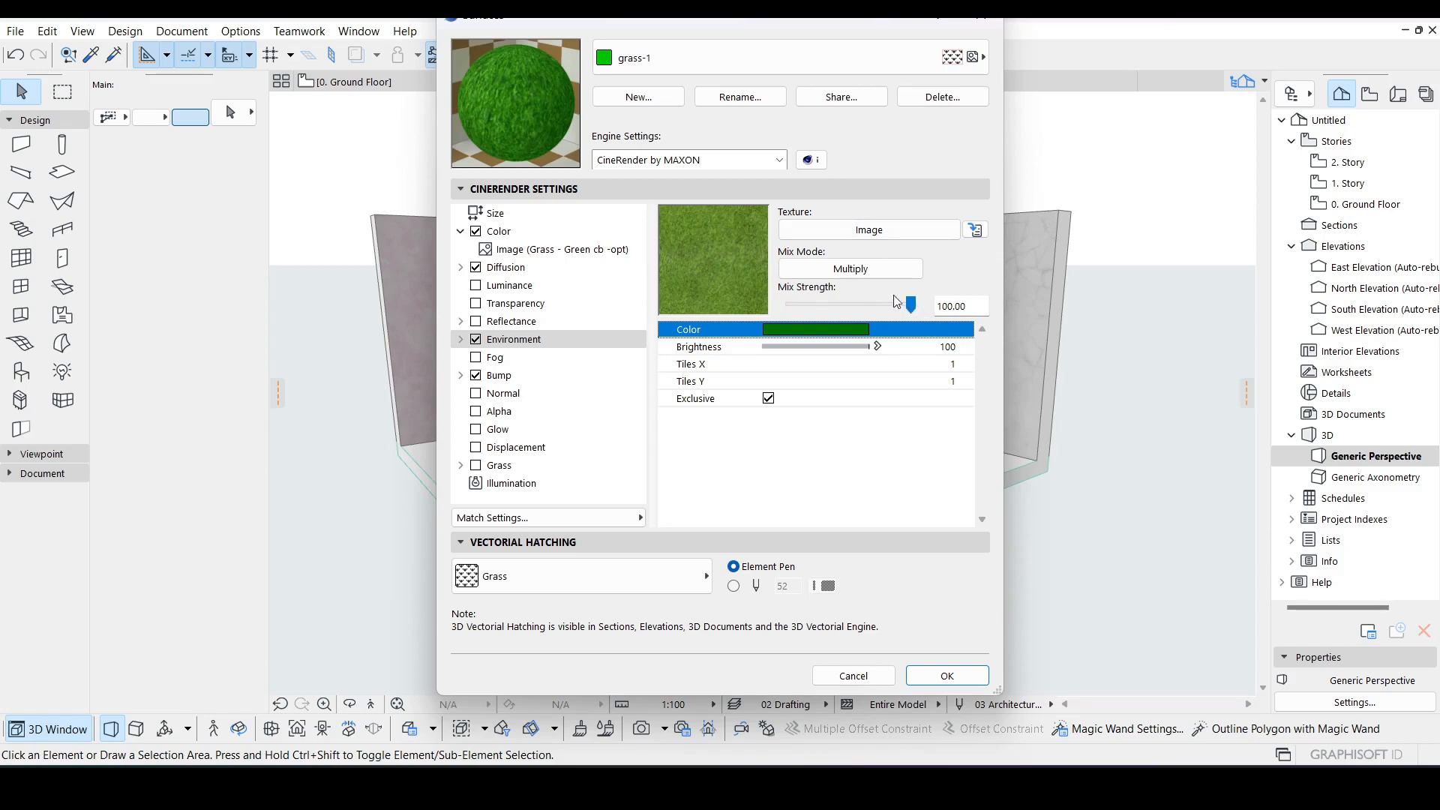
Step: Set the Environment mix strength to 80 and change its color to green (Red 0, Green 155, Blue 0)
{"action": "left_click_drag", "start_coordinate": [911, 304], "coordinate": [873, 308]}
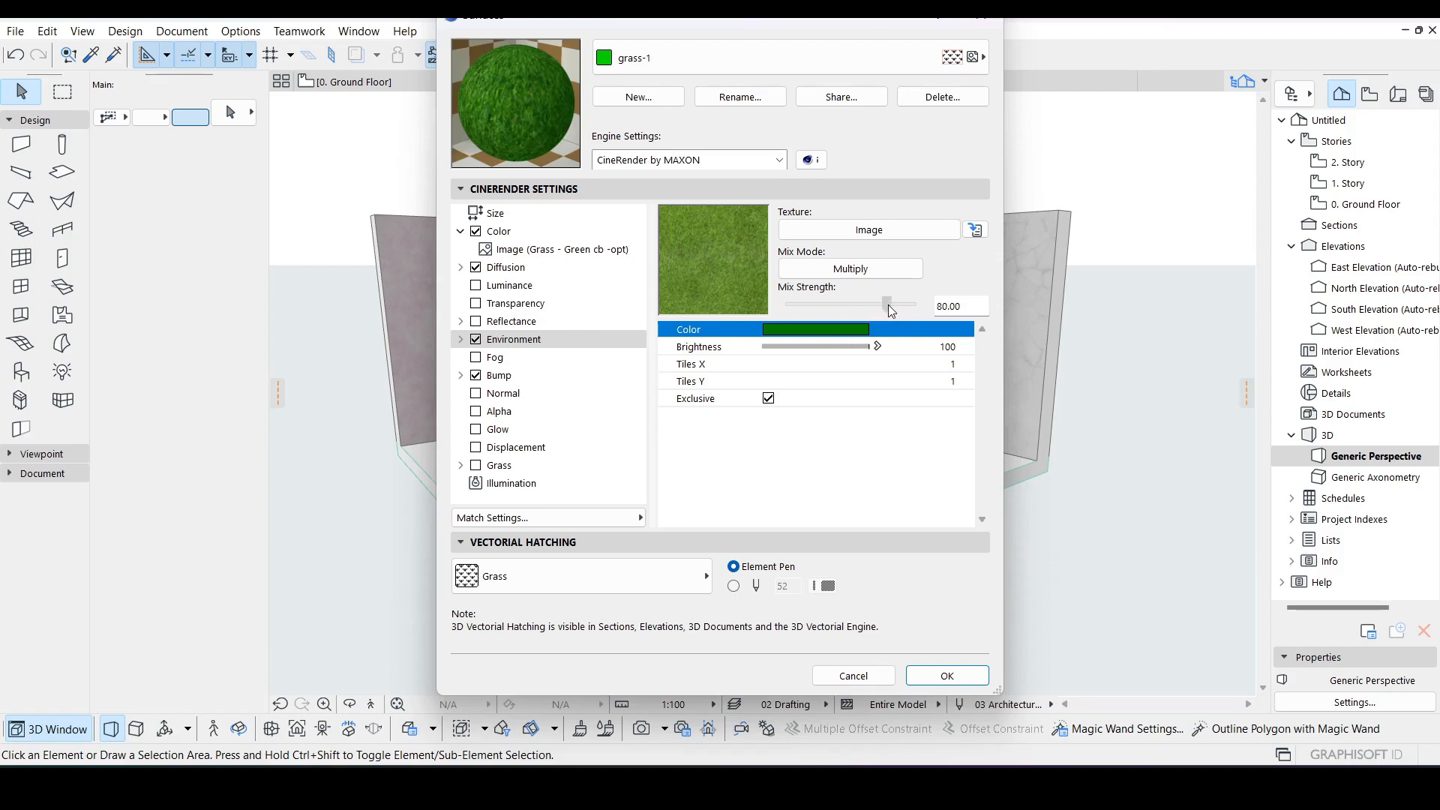
{"action": "left_click", "coordinate": [844, 331]}
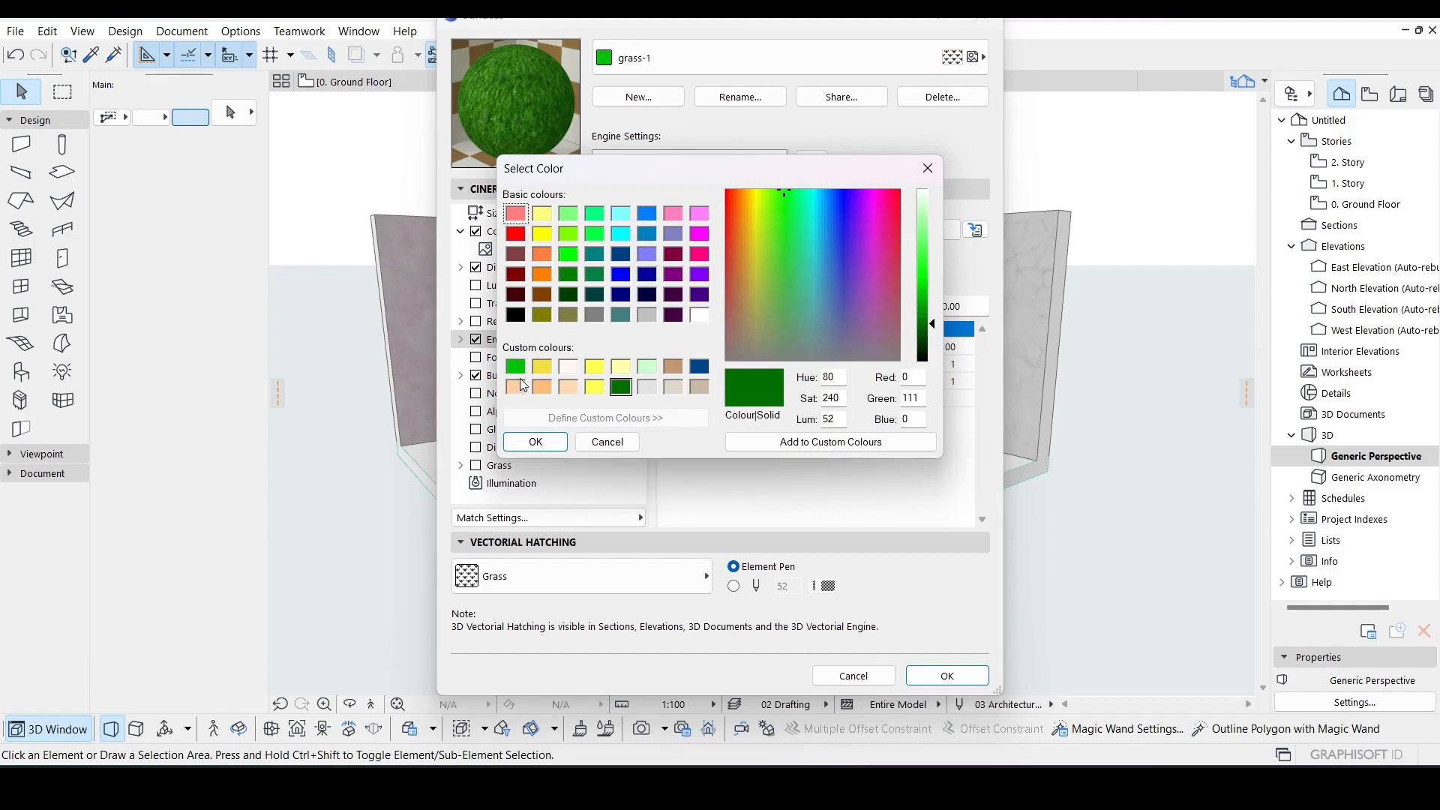
{"action": "left_click", "coordinate": [619, 368]}
{"action": "left_click", "coordinate": [626, 387]}
{"action": "left_click_drag", "start_coordinate": [936, 319], "coordinate": [936, 315]}
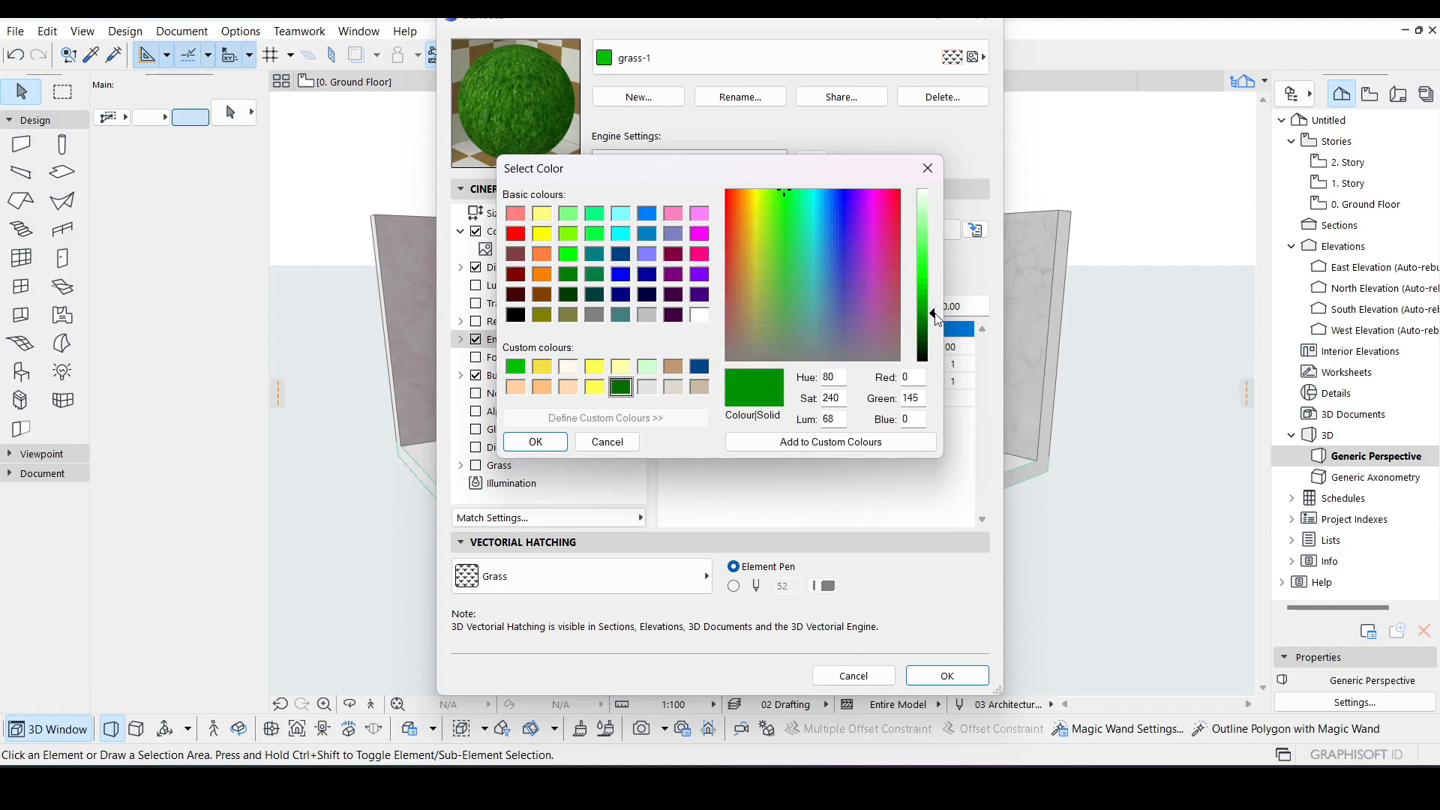
{"action": "left_click", "coordinate": [795, 442]}
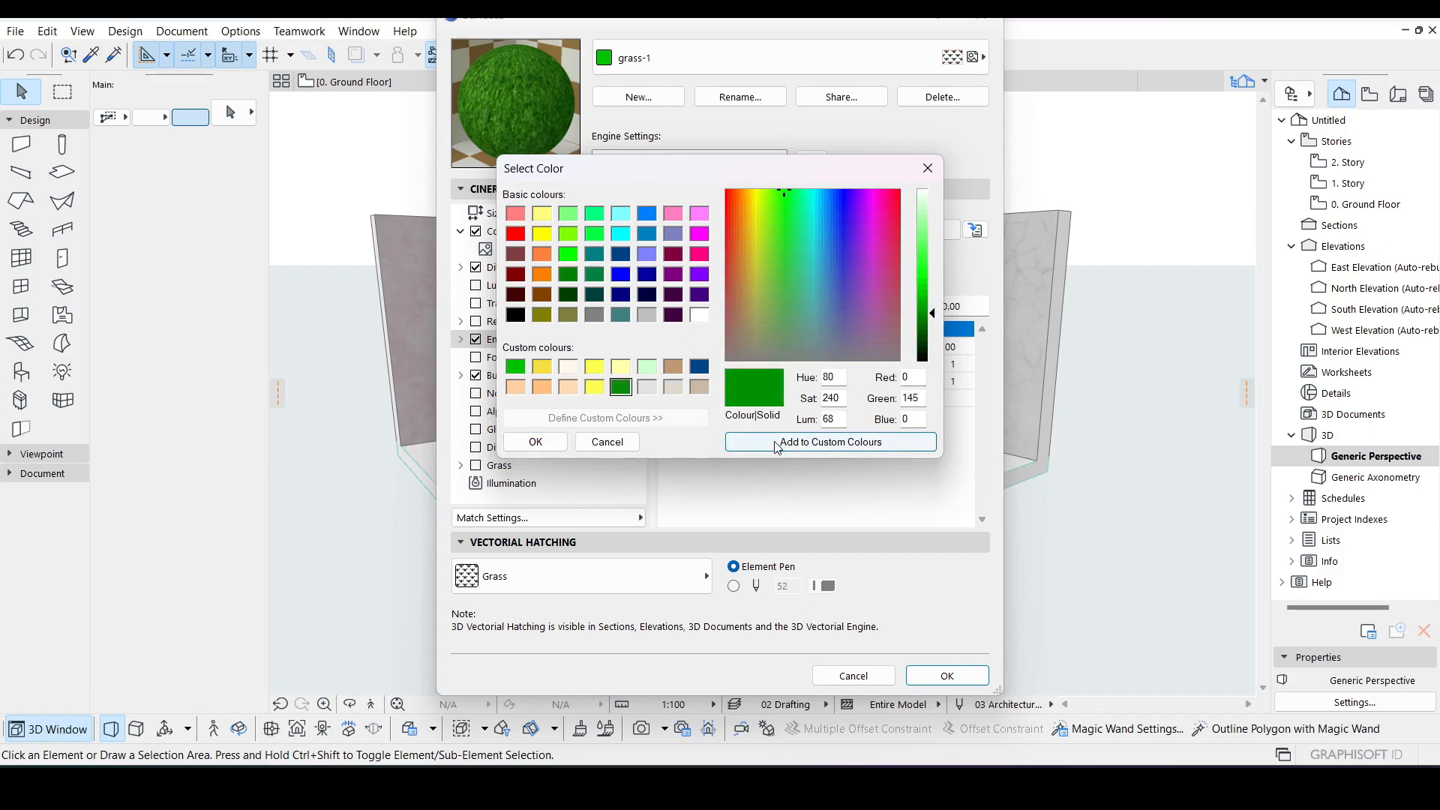
{"action": "left_click", "coordinate": [673, 387]}
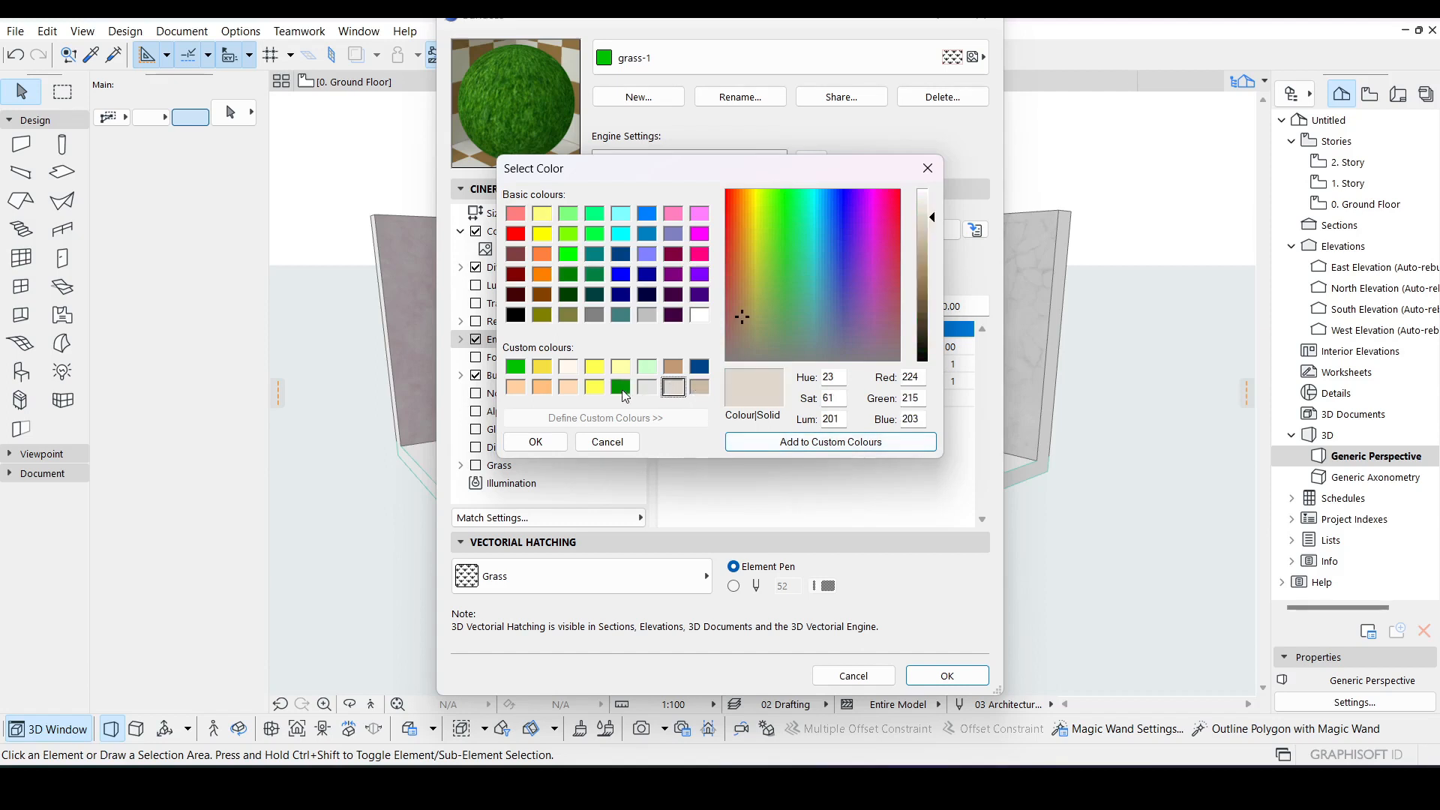
{"action": "left_click", "coordinate": [622, 388]}
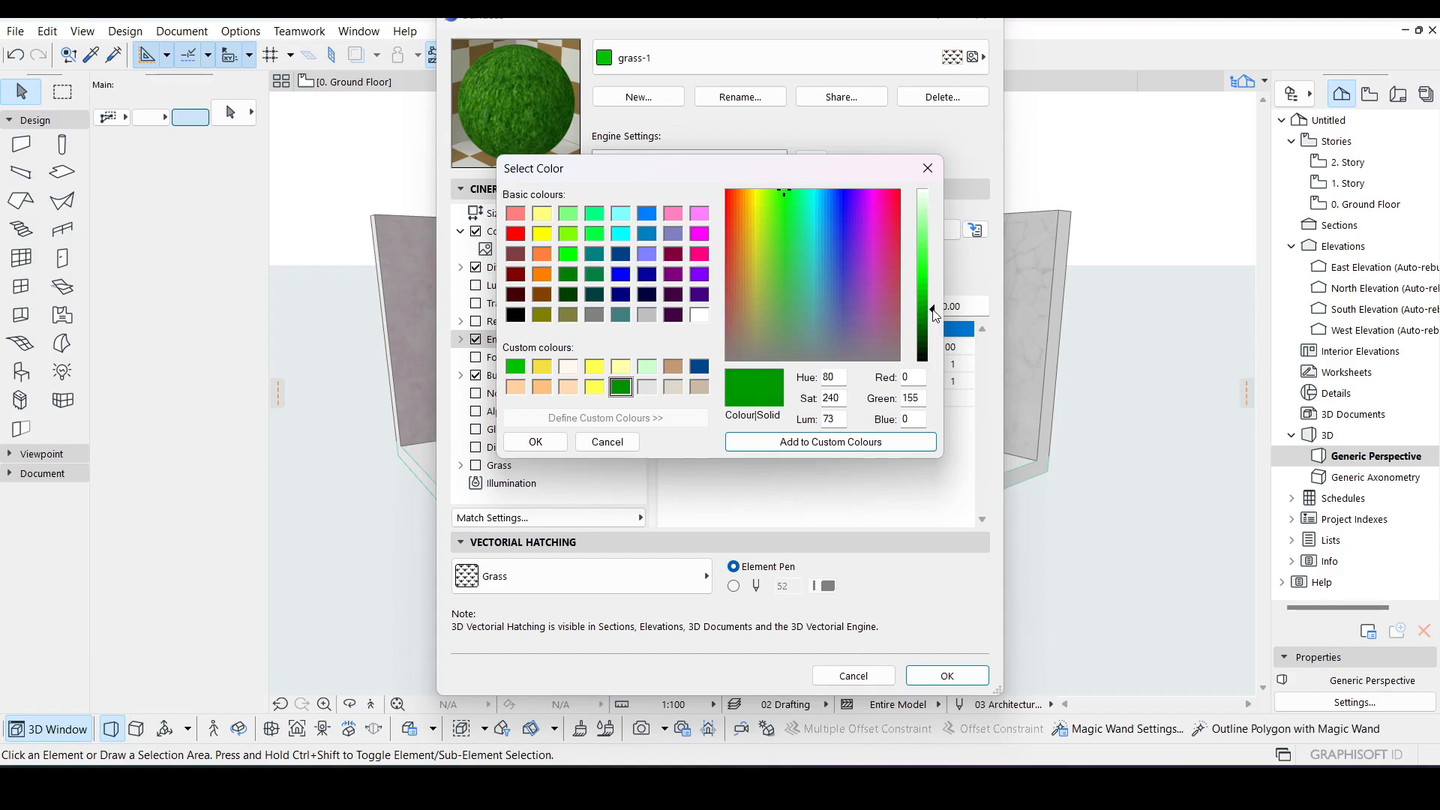
{"action": "left_click", "coordinate": [811, 445]}
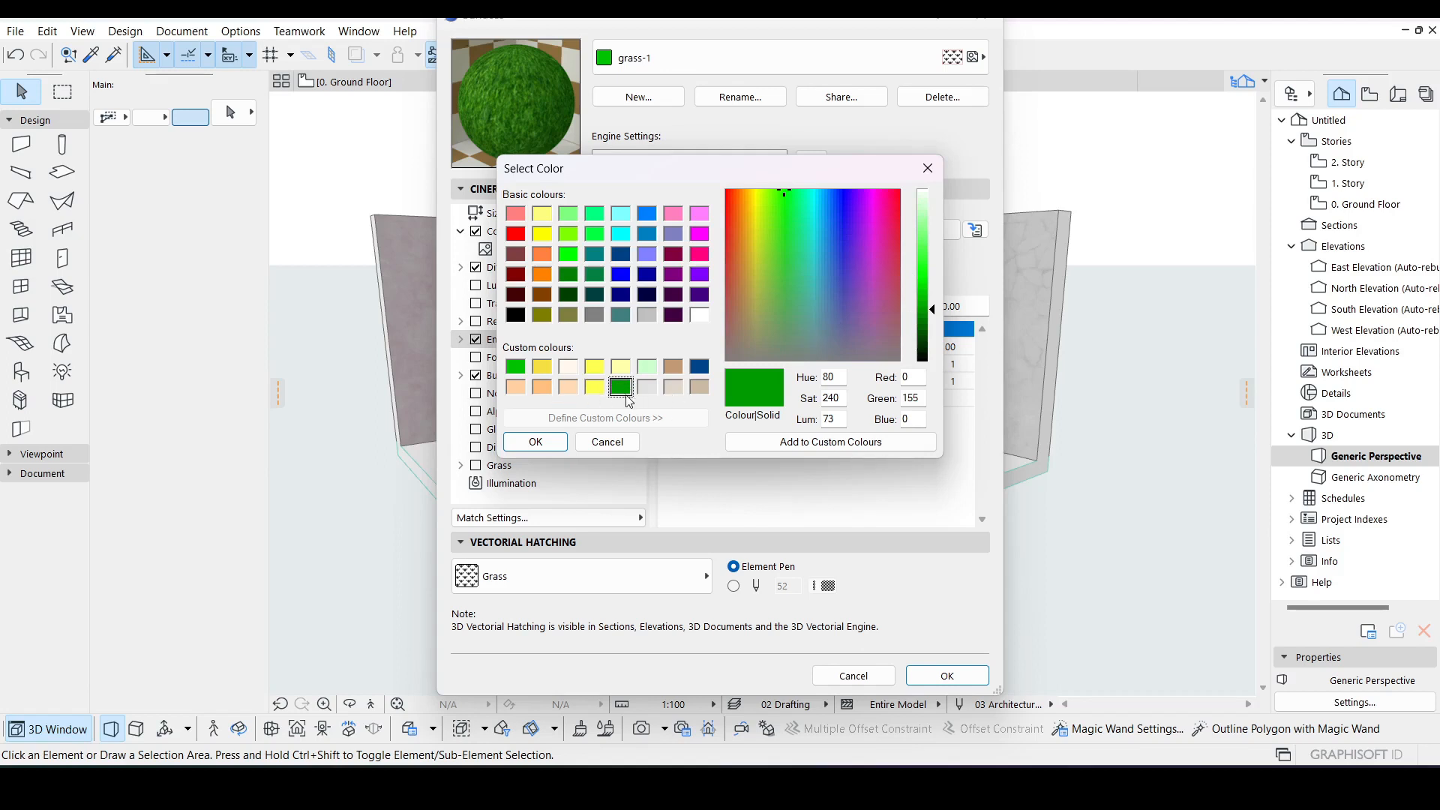
{"action": "left_click", "coordinate": [535, 443]}
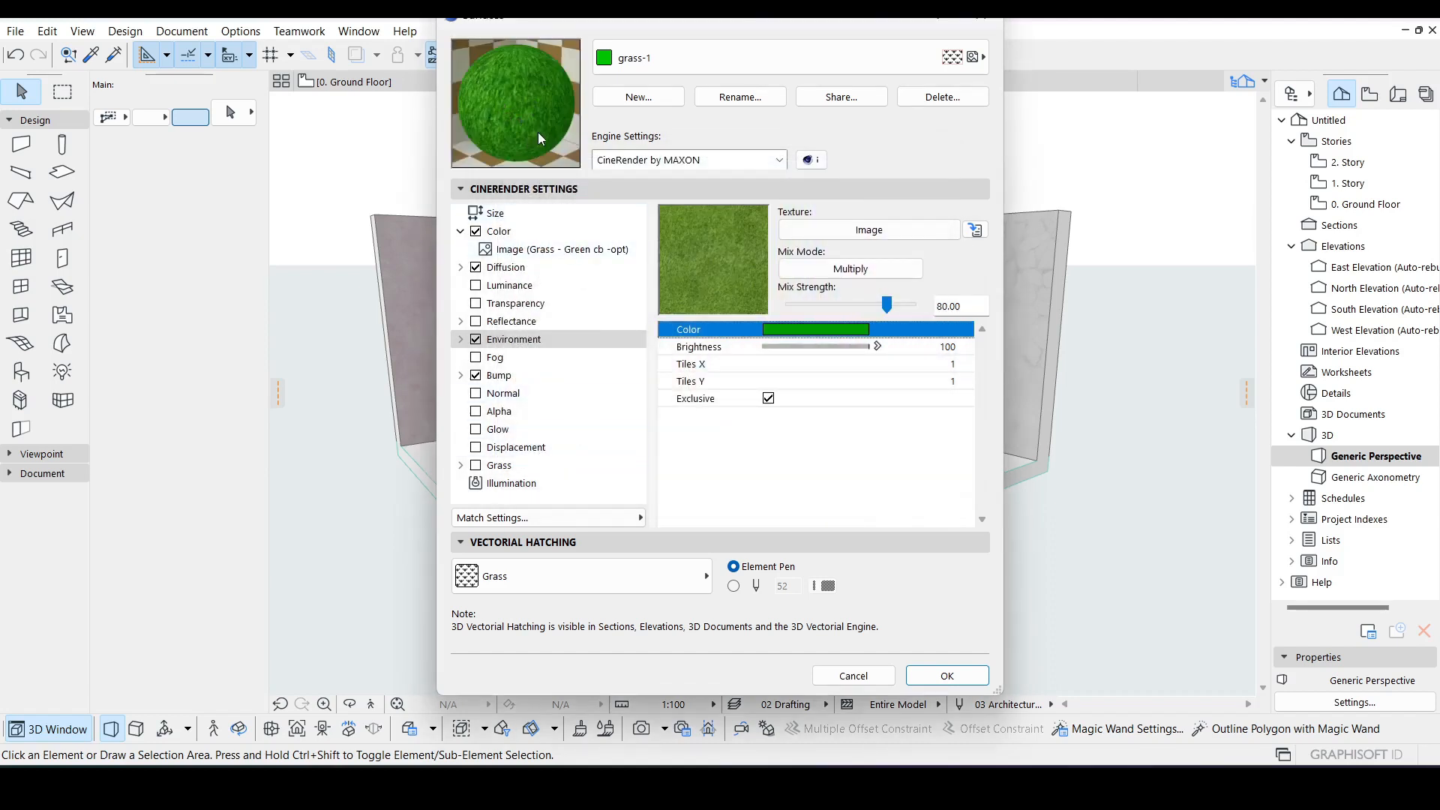
Step: Switch the Fog channel on and off again, then disable the Bump channel
{"action": "left_click", "coordinate": [498, 358]}
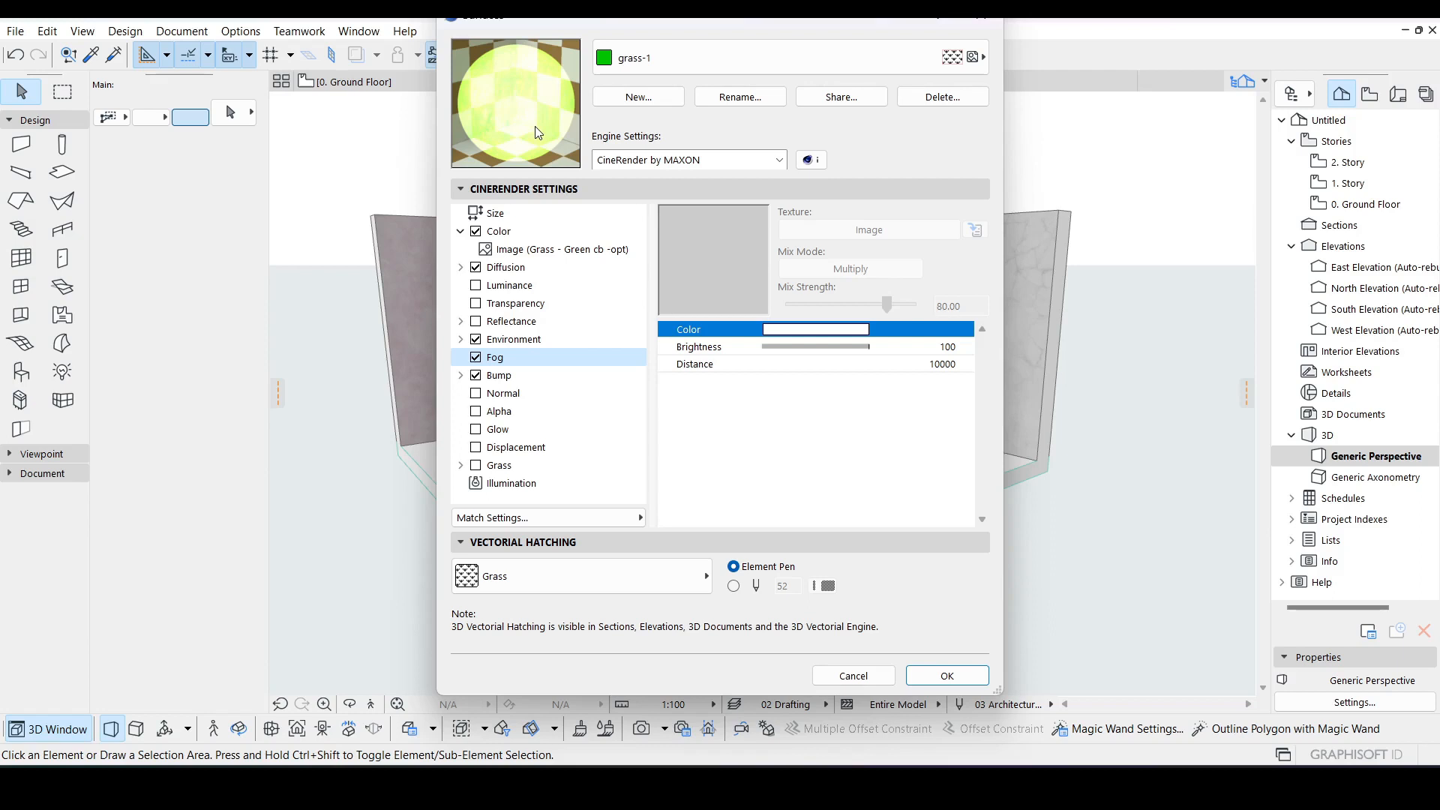
{"action": "left_click", "coordinate": [474, 359]}
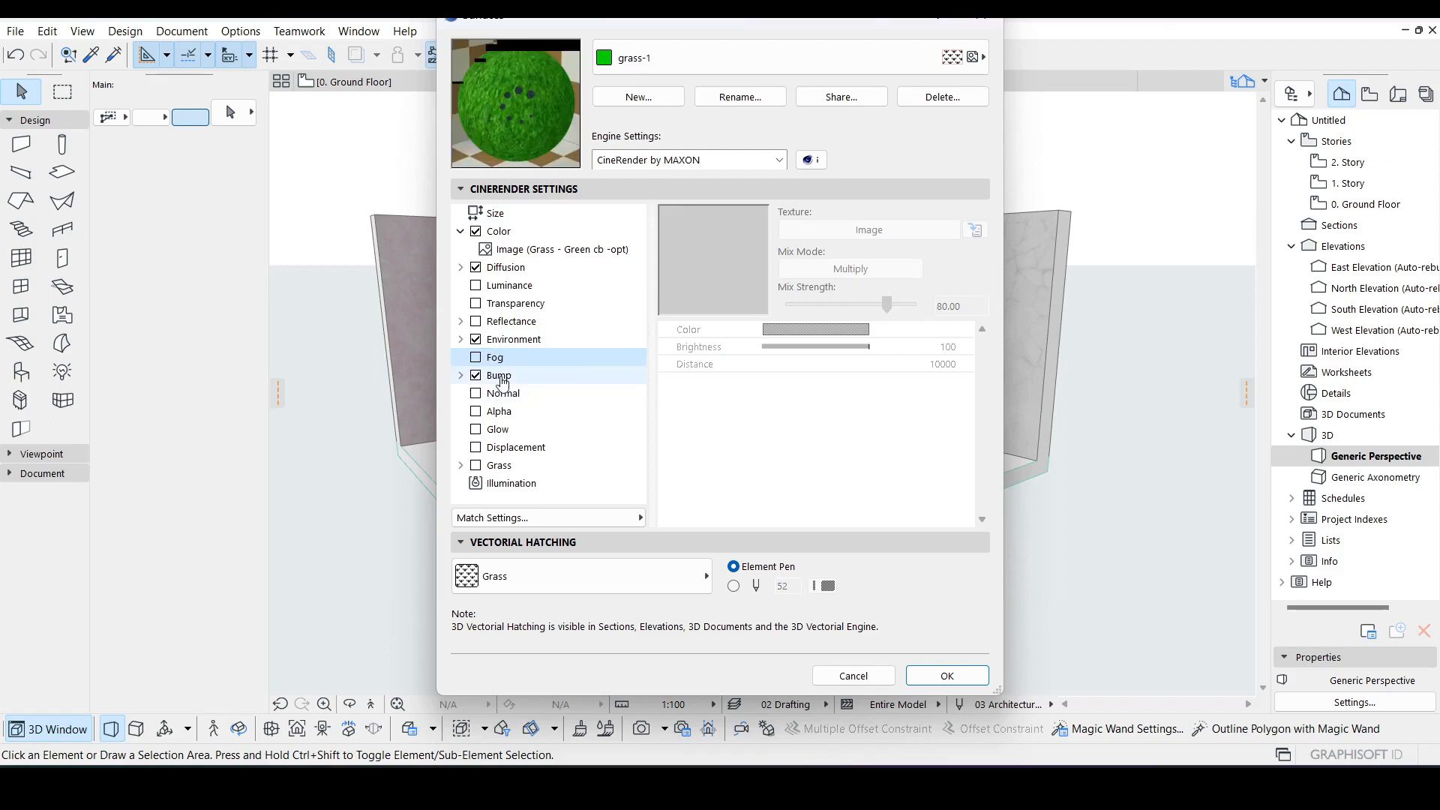
{"action": "left_click", "coordinate": [501, 378]}
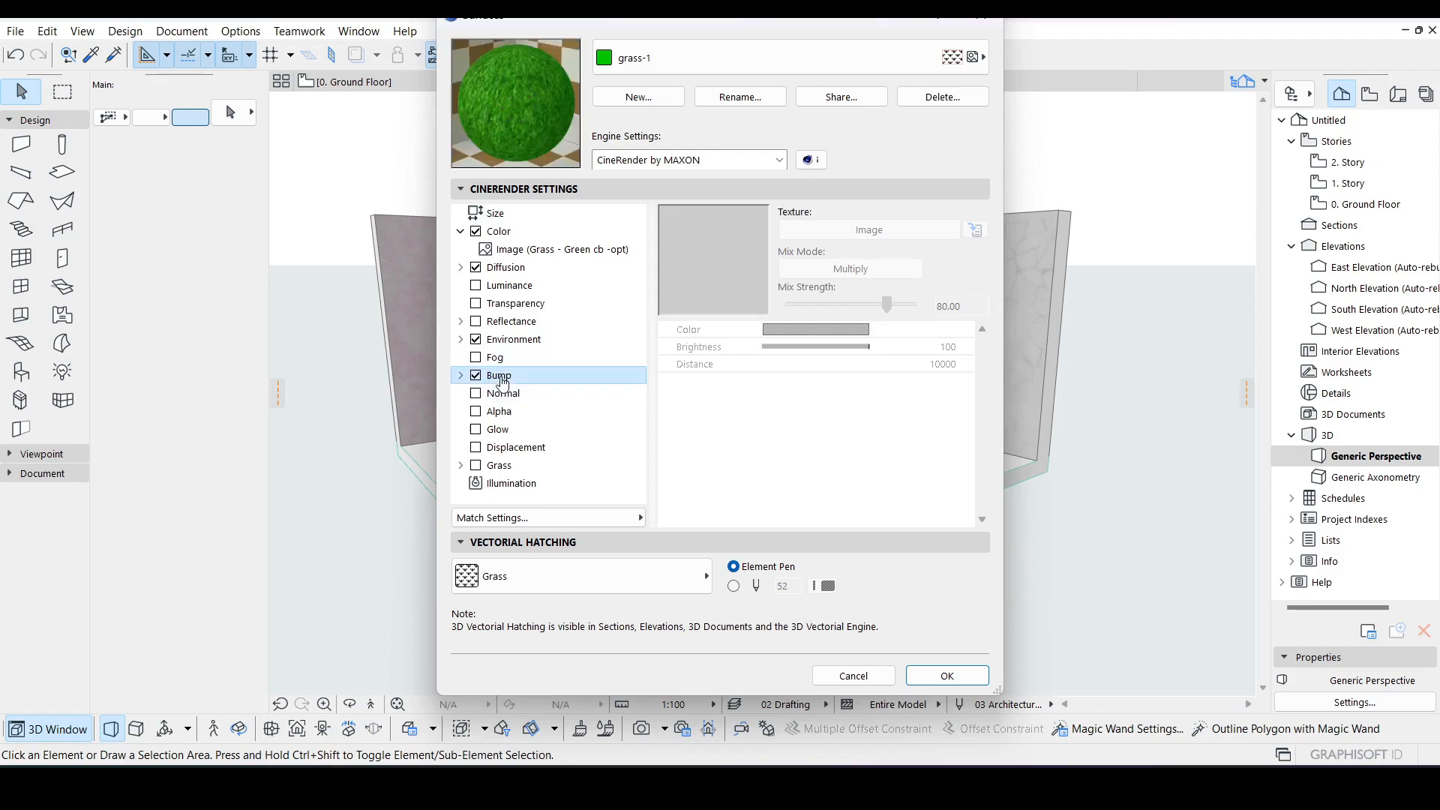
{"action": "left_click", "coordinate": [475, 376]}
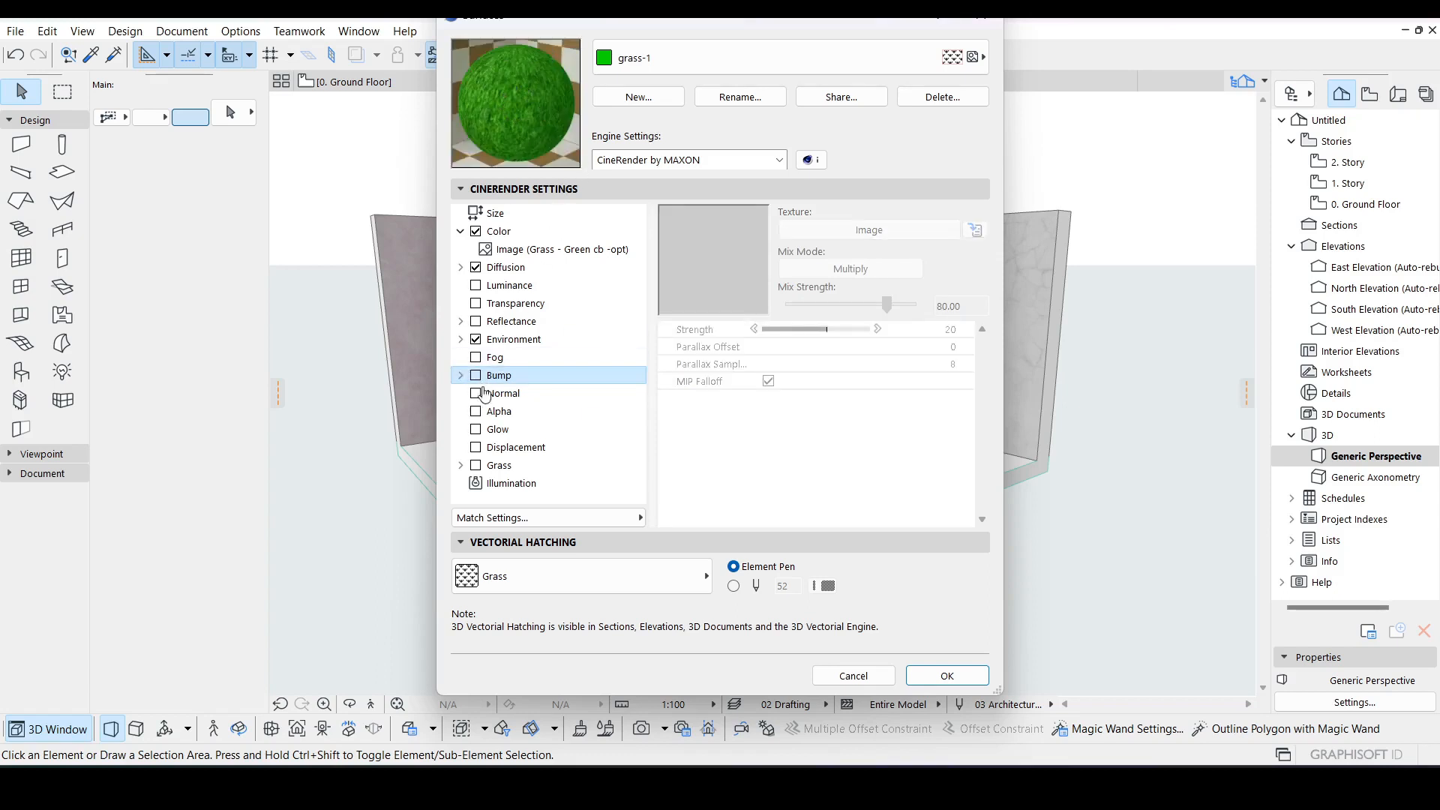
{"action": "left_click", "coordinate": [496, 394]}
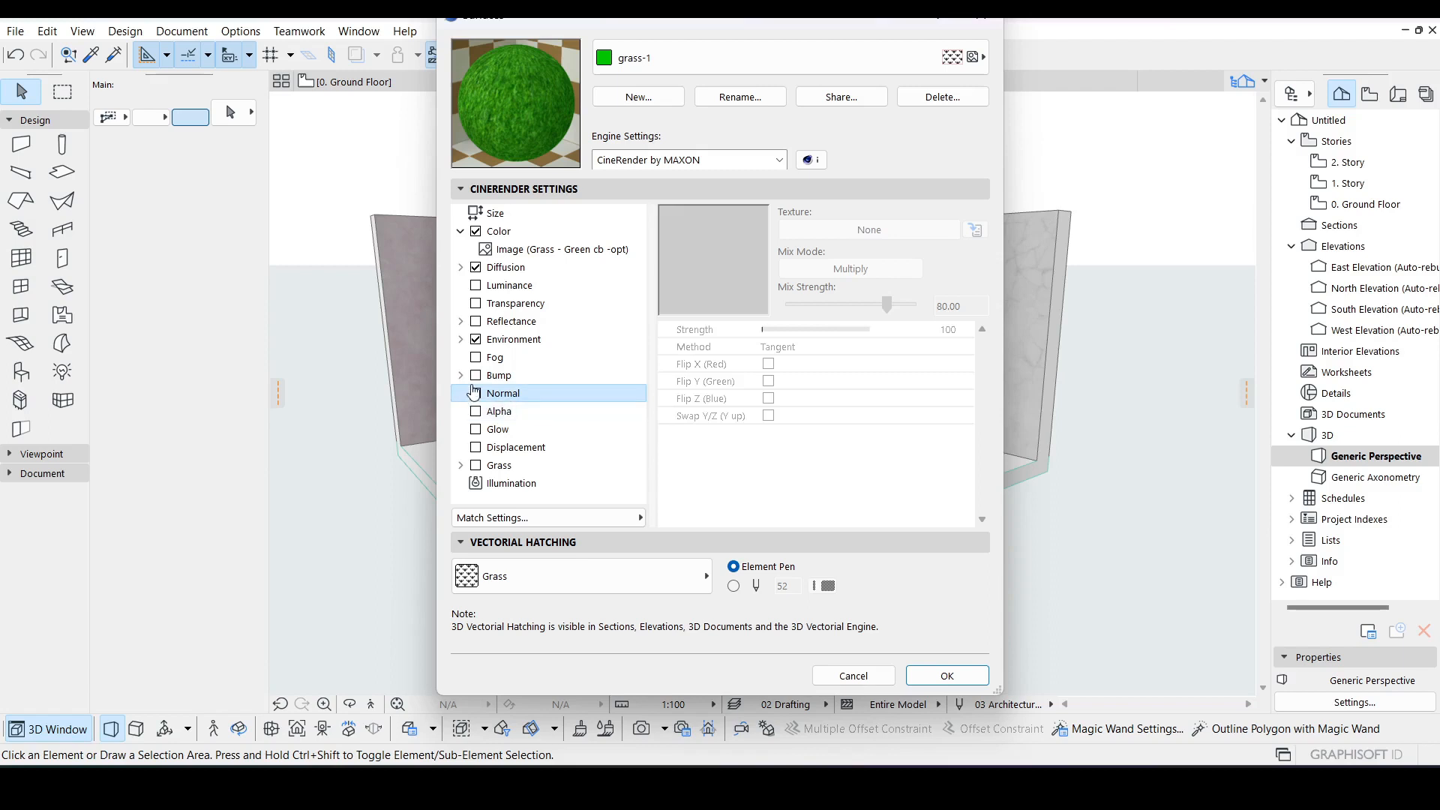
{"action": "left_click", "coordinate": [476, 395]}
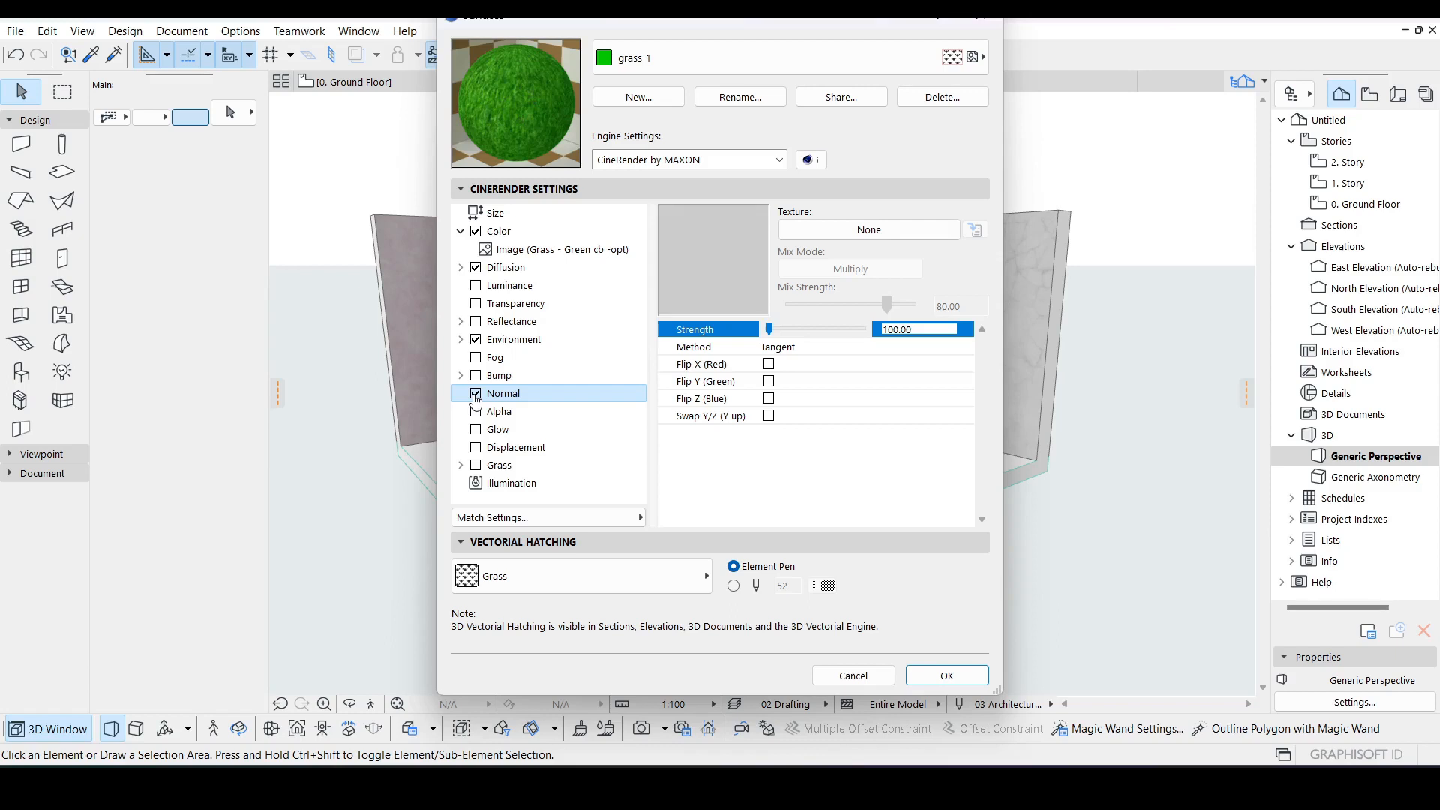
{"action": "left_click", "coordinate": [475, 395]}
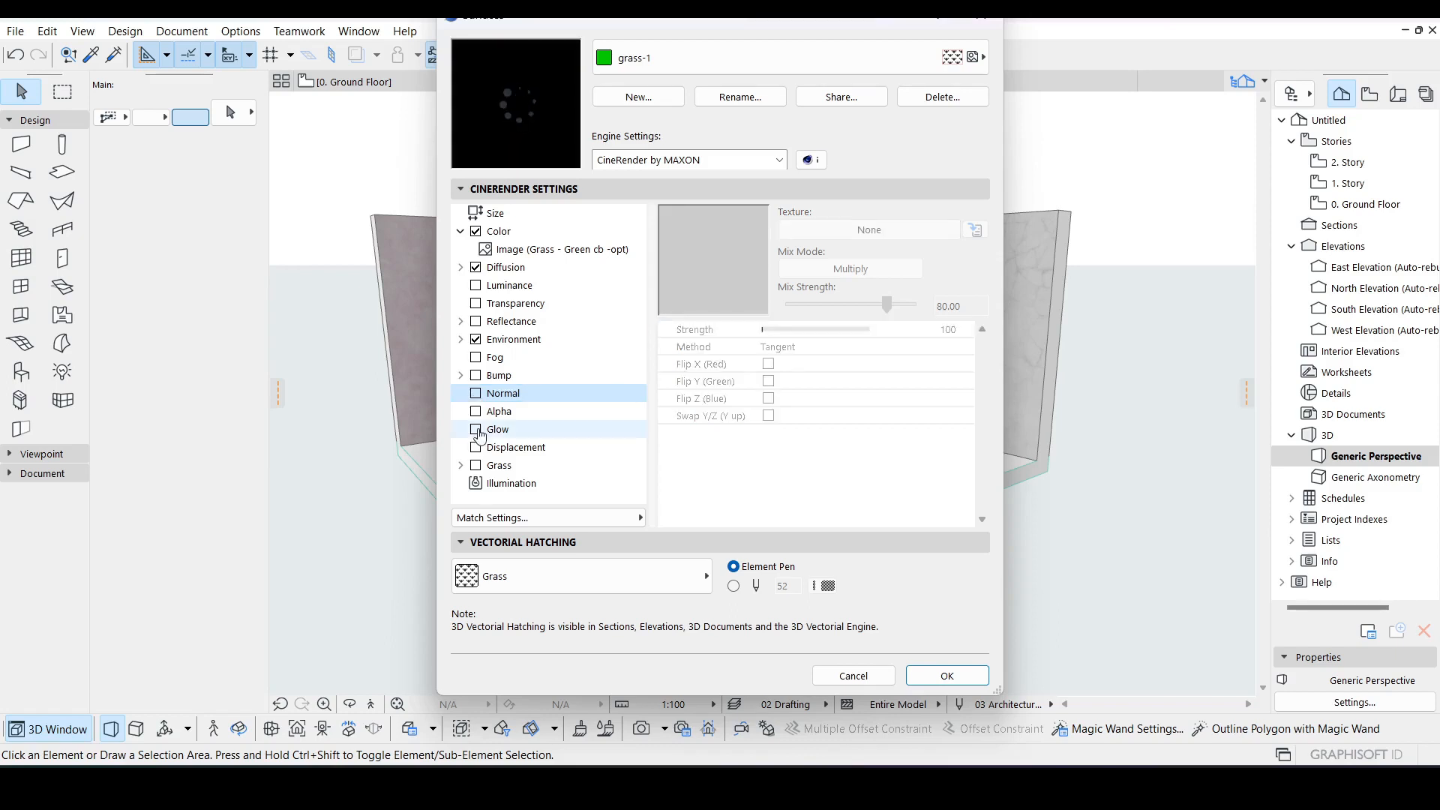
{"action": "left_click", "coordinate": [476, 430]}
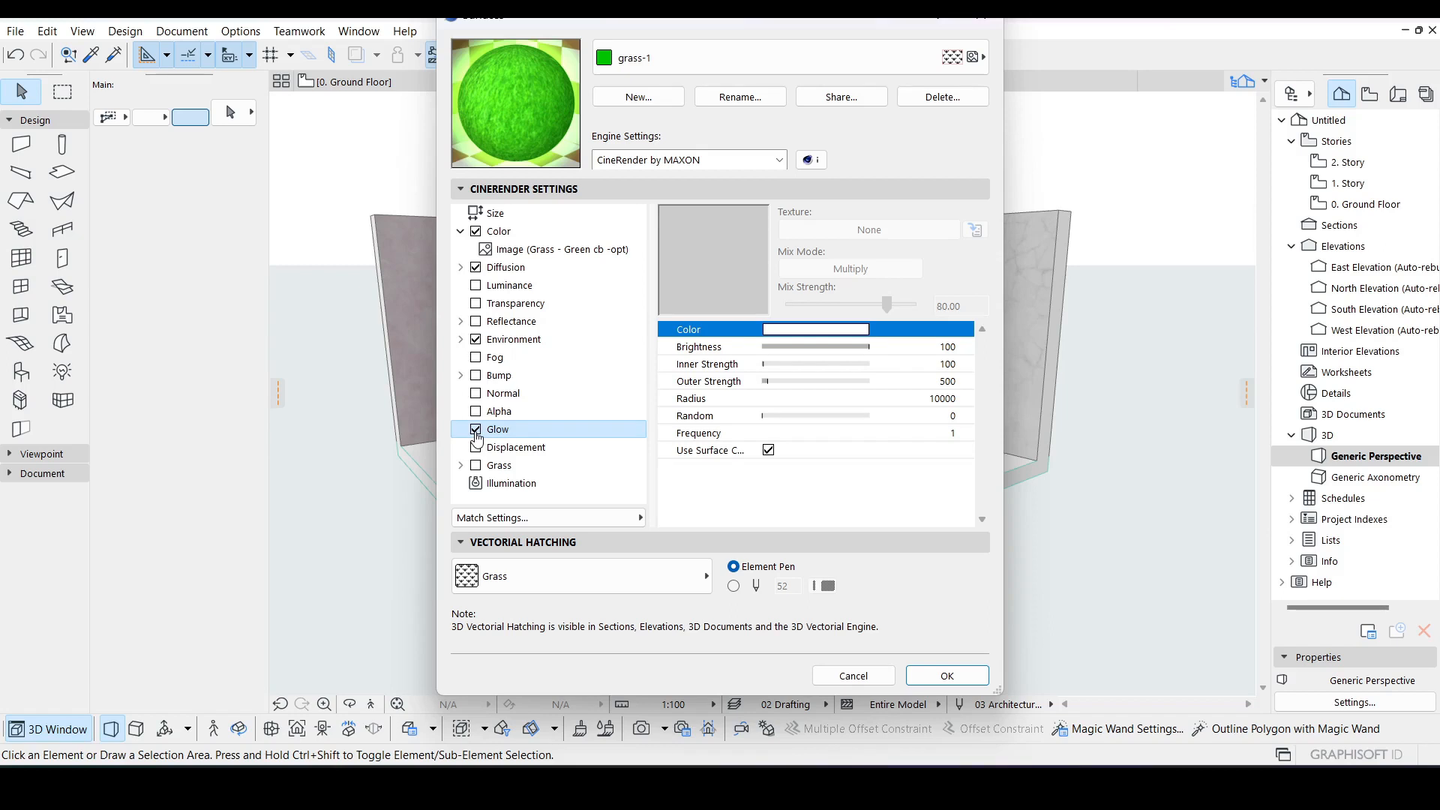
{"action": "left_click", "coordinate": [476, 431]}
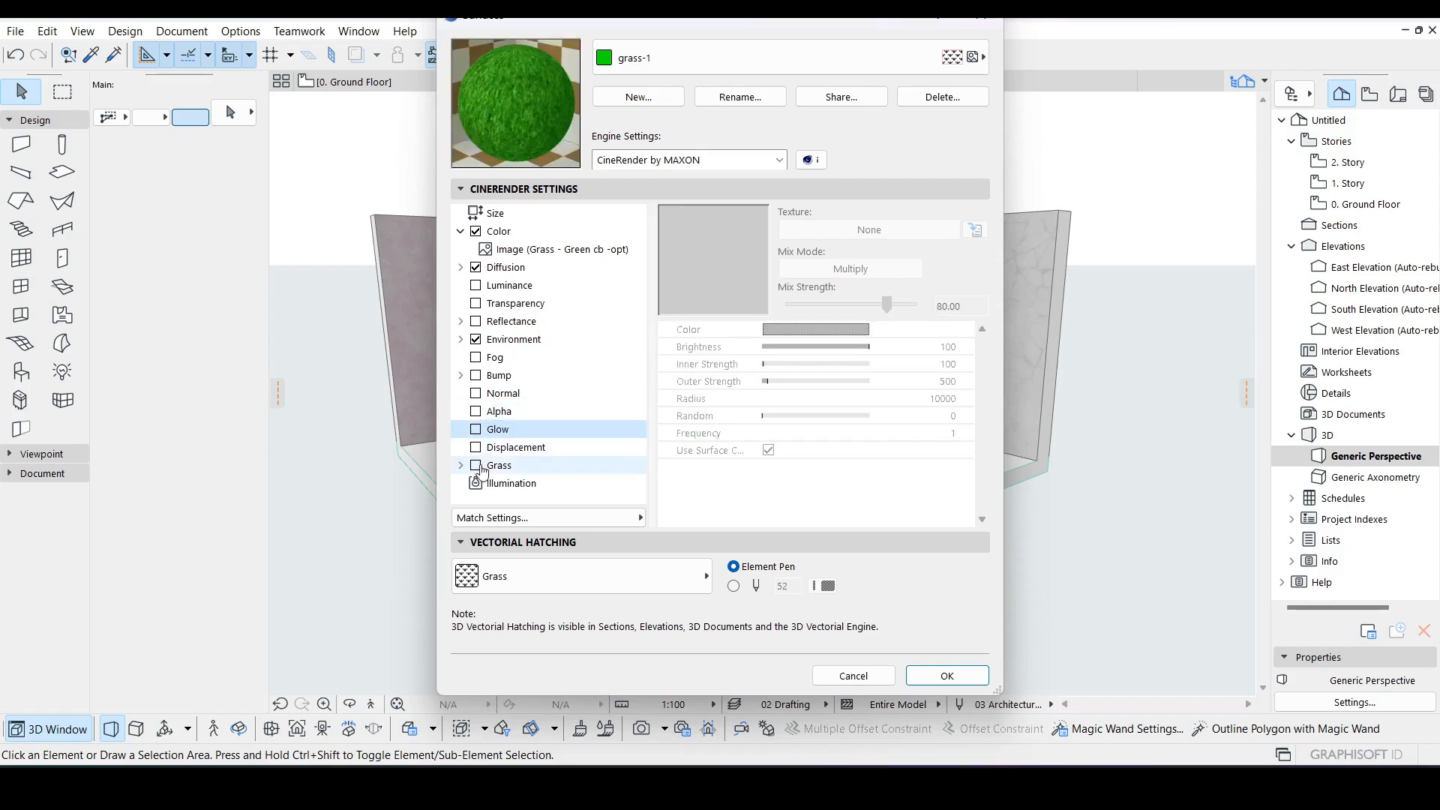
Step: Enable the Grass channel and open its Color gradient
{"action": "left_click", "coordinate": [475, 465]}
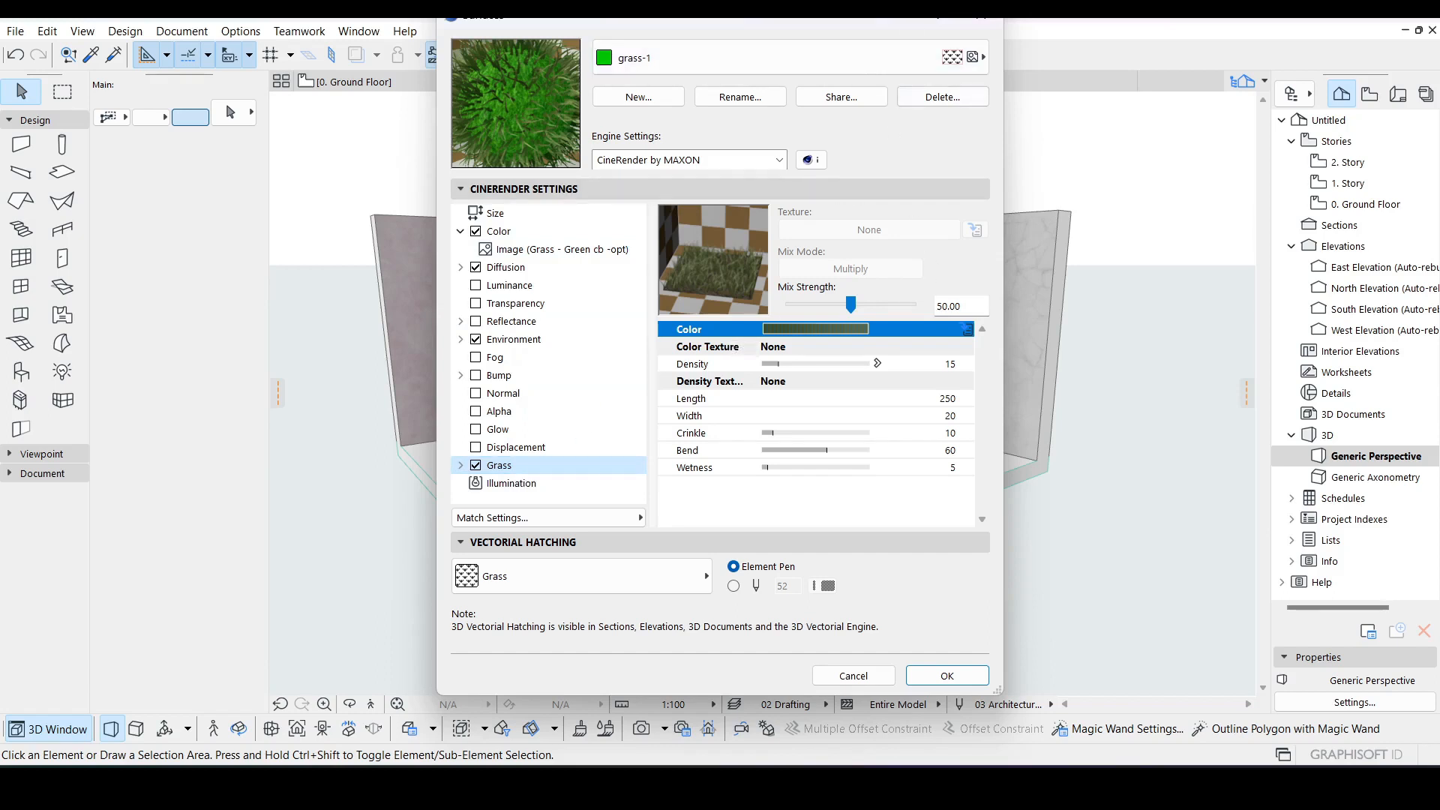
{"action": "left_click", "coordinate": [844, 327]}
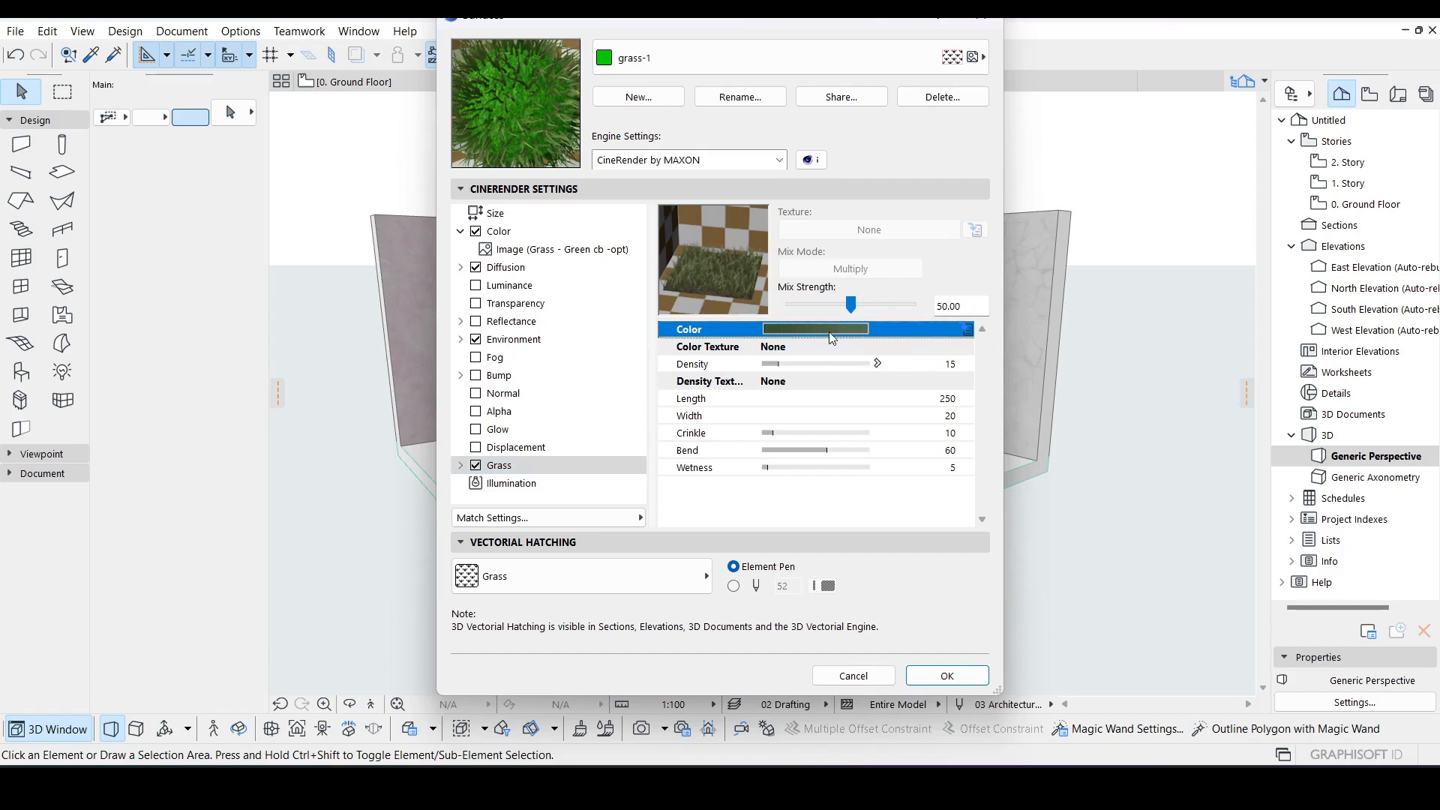
{"action": "left_click", "coordinate": [968, 329]}
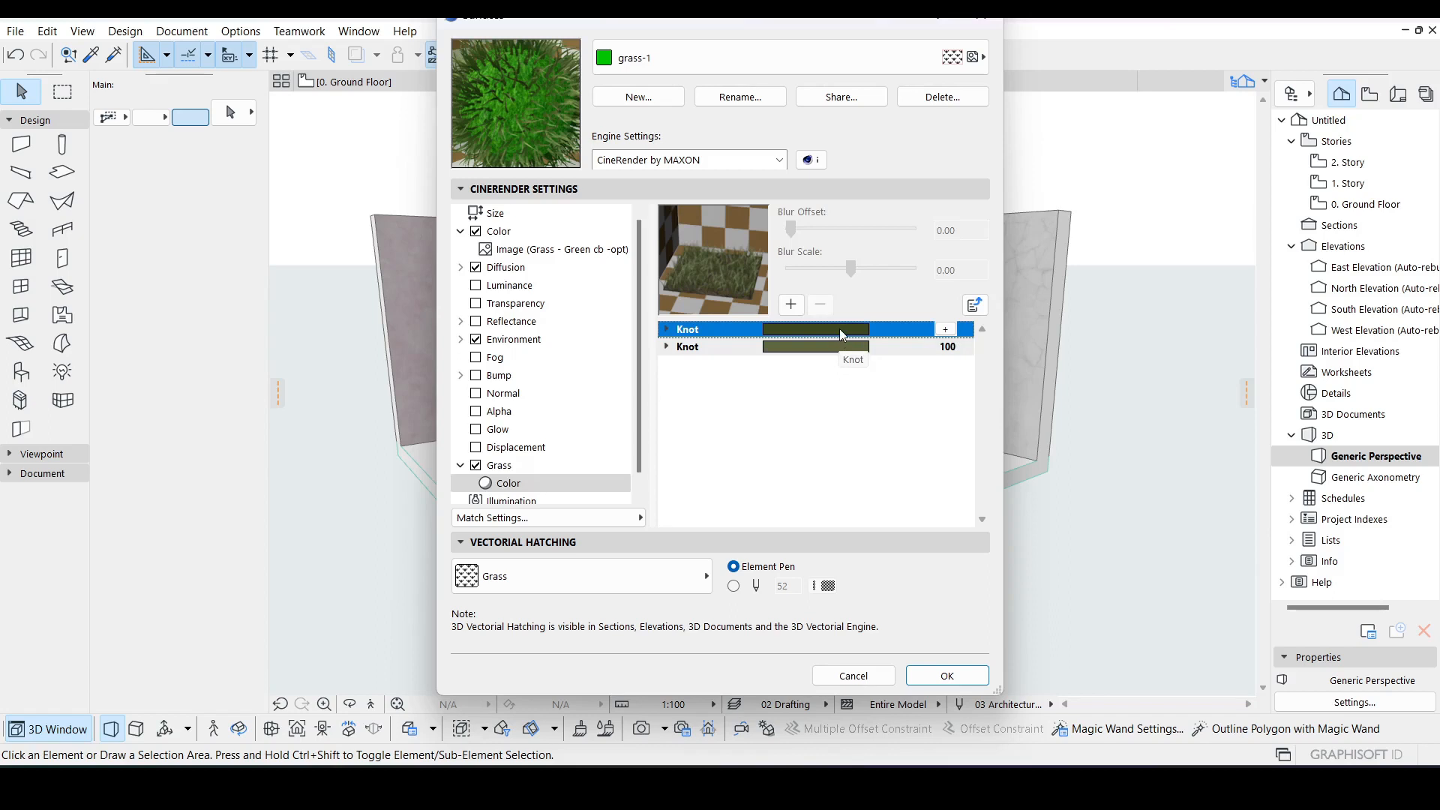
{"action": "left_click", "coordinate": [945, 329]}
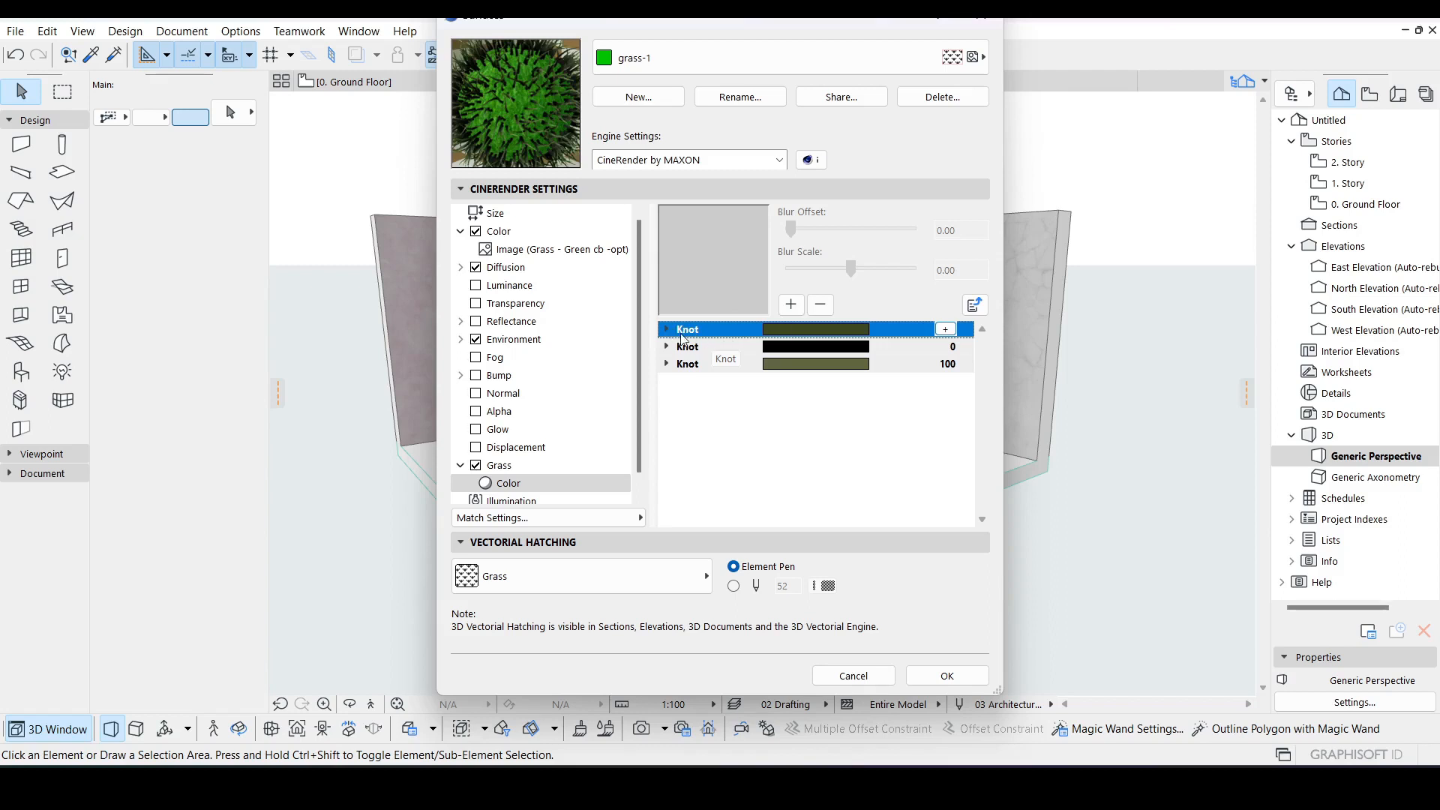
{"action": "left_click", "coordinate": [667, 331]}
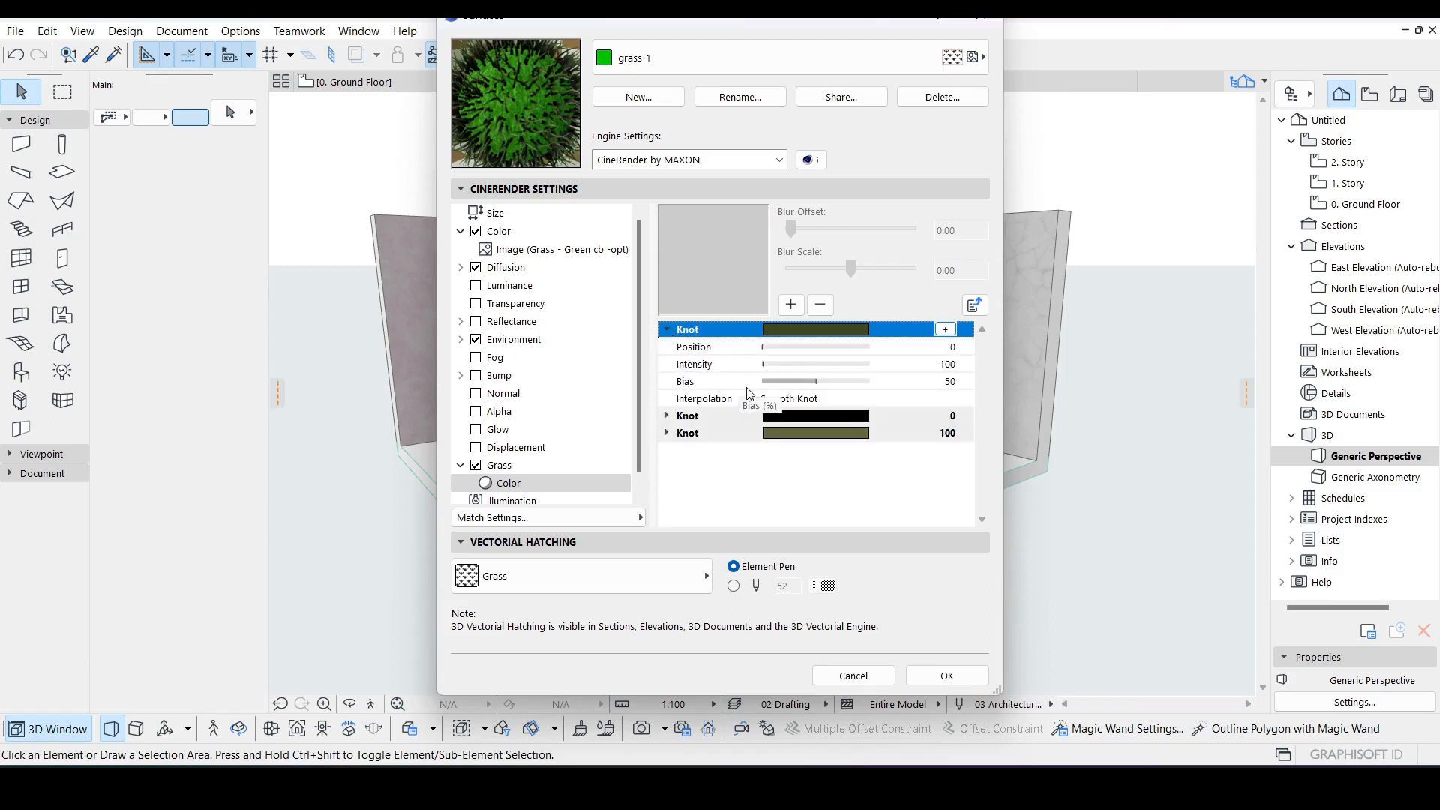
{"action": "left_click", "coordinate": [667, 417]}
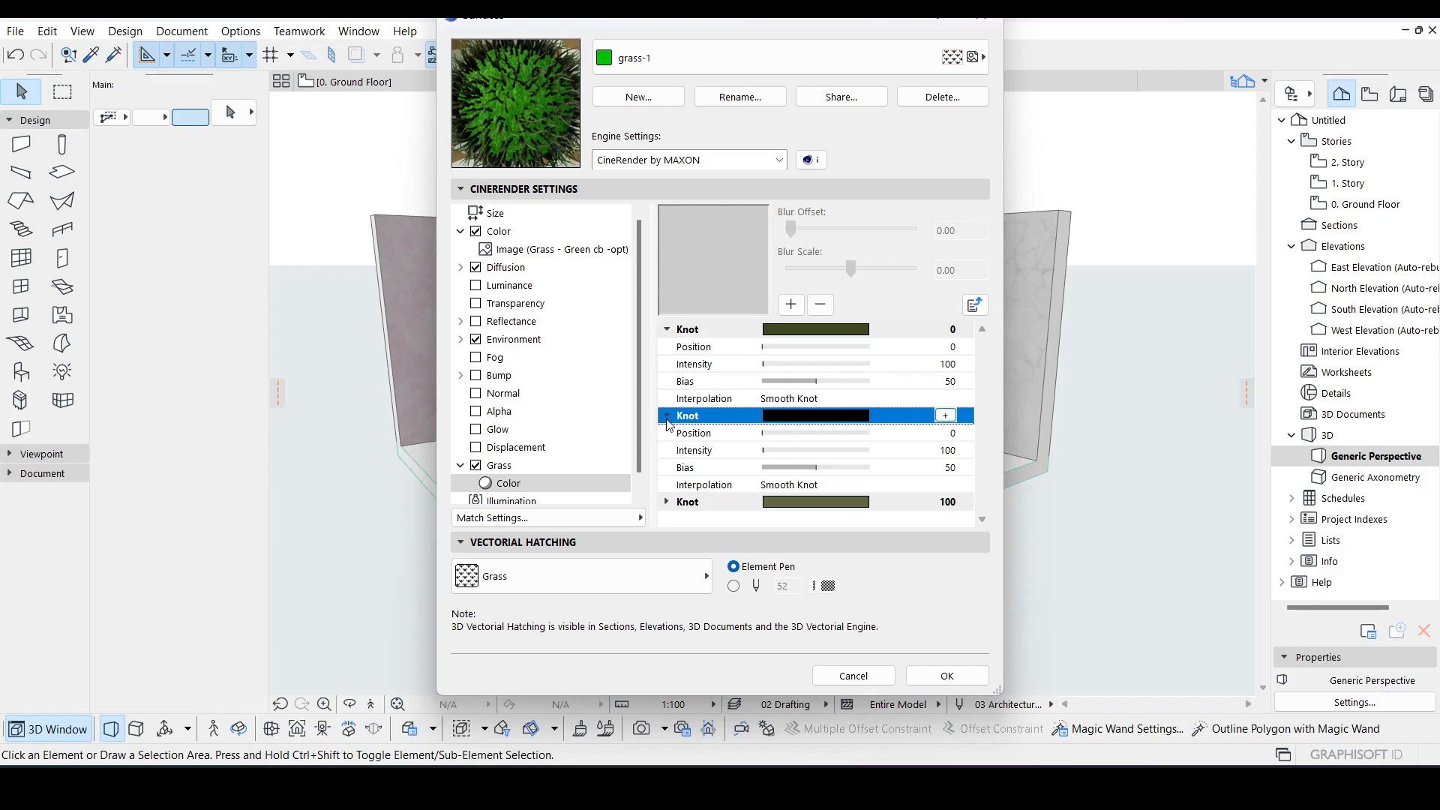
{"action": "left_click", "coordinate": [667, 417]}
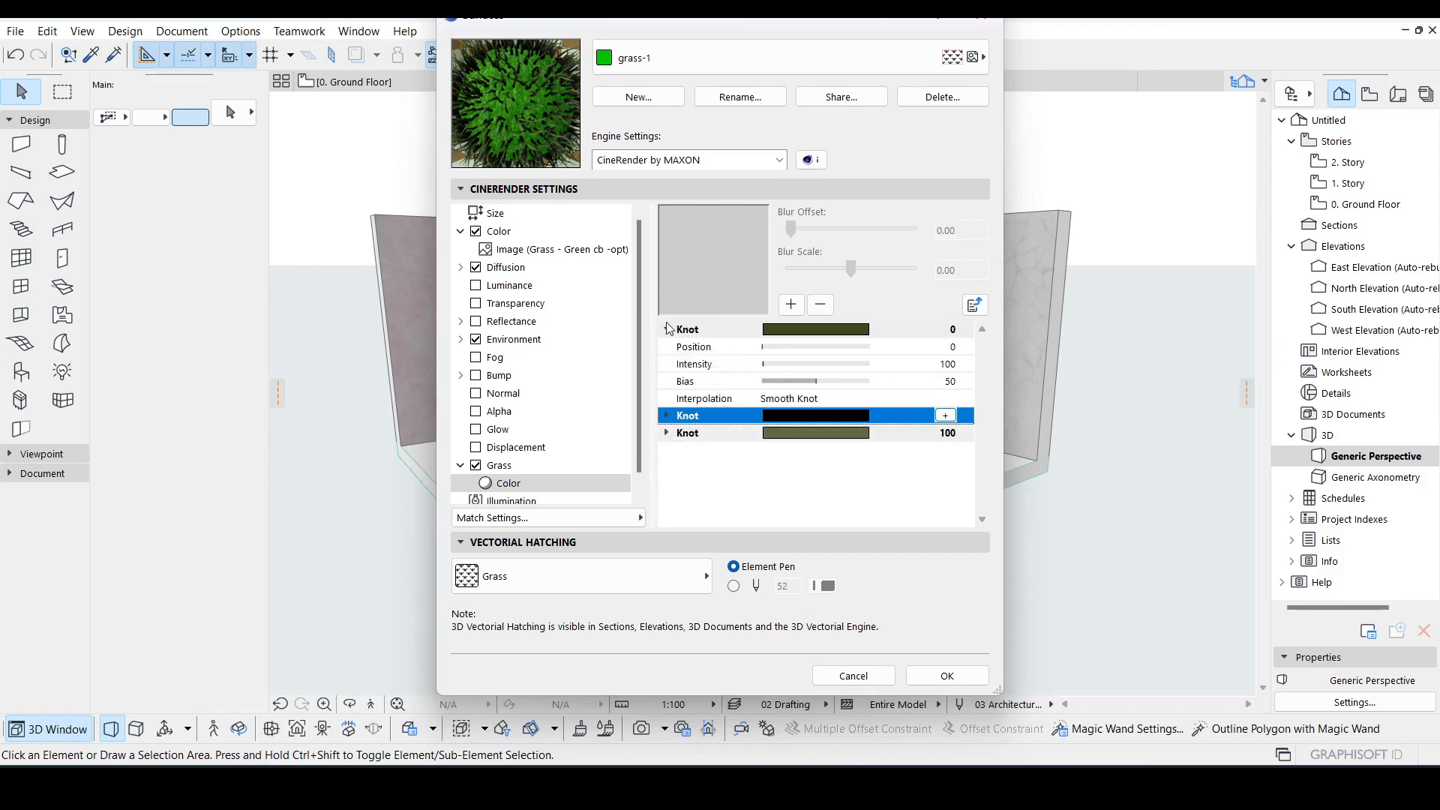
{"action": "left_click", "coordinate": [668, 330]}
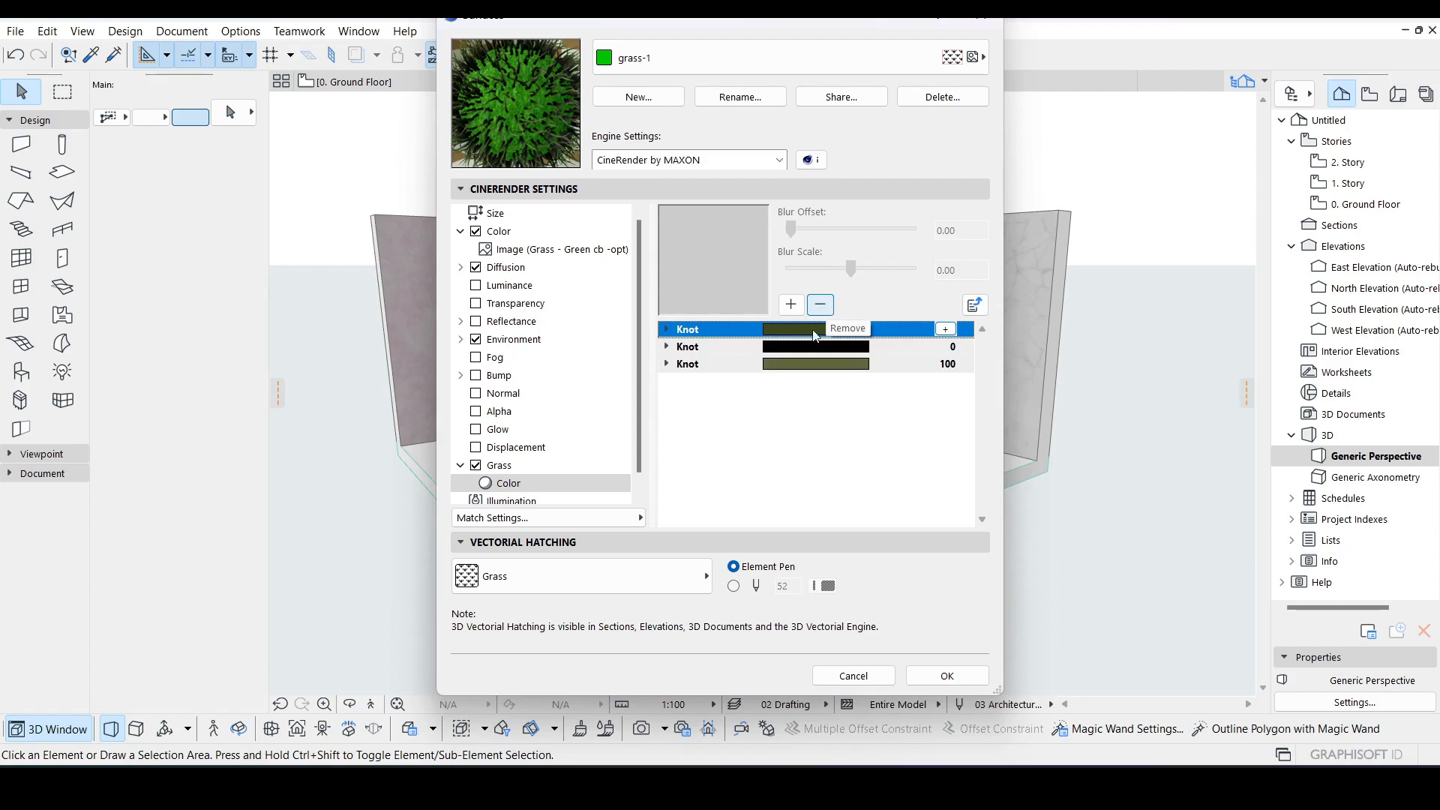
{"action": "left_click", "coordinate": [780, 347]}
{"action": "left_click", "coordinate": [820, 305]}
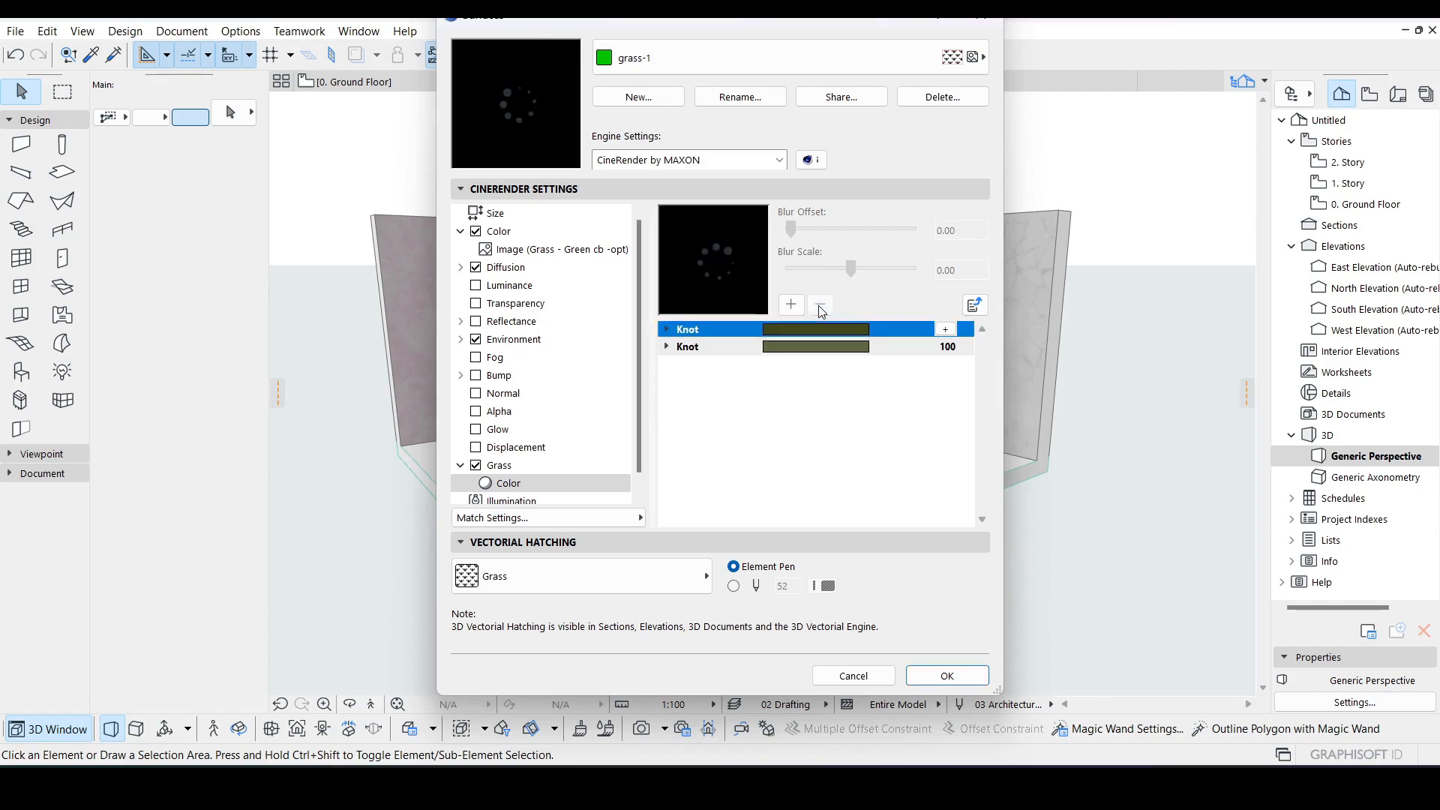
Step: Expand the first knot of the grass color gradient and set its bias to 17 and intensity to 0
{"action": "left_click", "coordinate": [667, 330]}
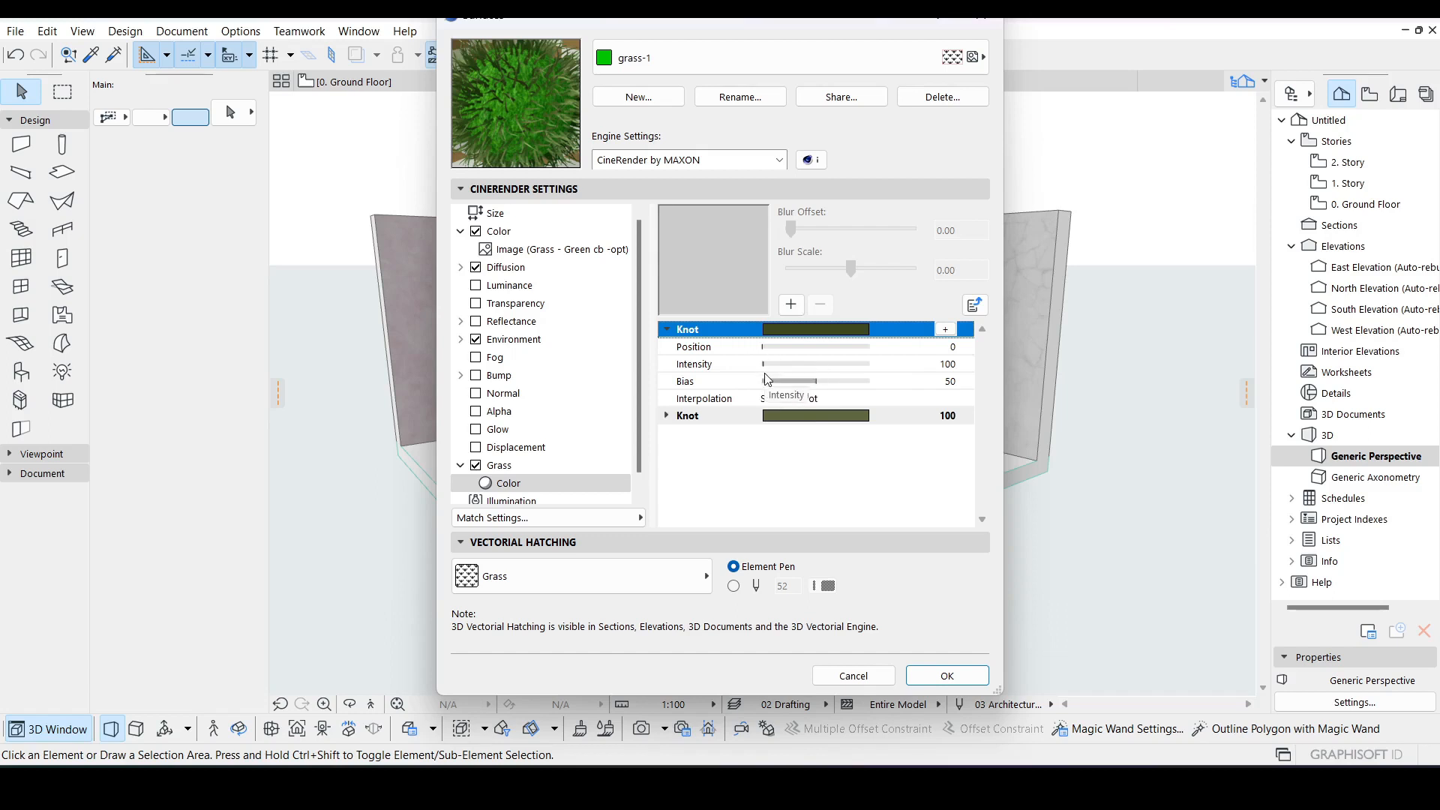
{"action": "left_click", "coordinate": [814, 381]}
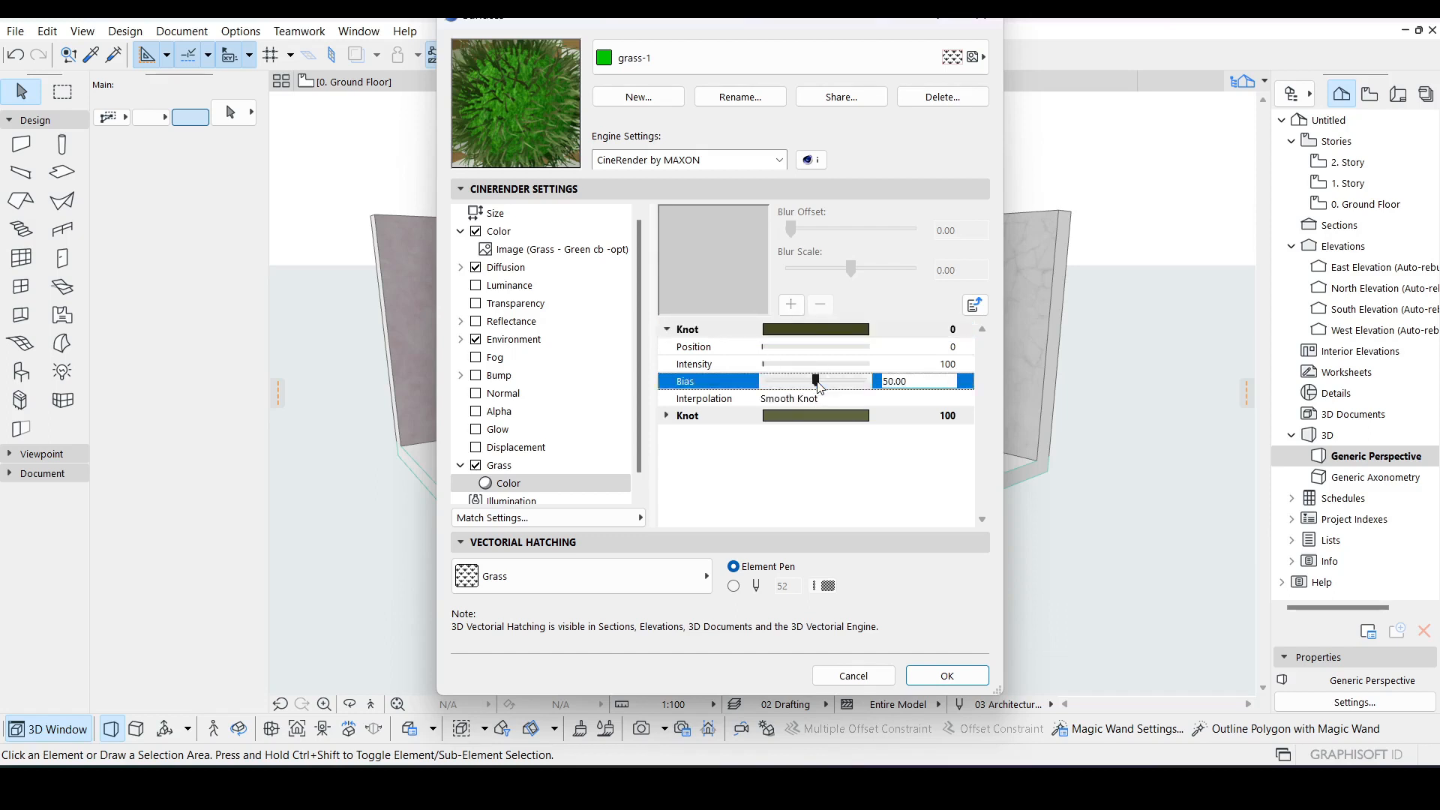
{"action": "mouse_move", "coordinate": [814, 381]}
{"action": "left_mouse_down"}
{"action": "mouse_move", "coordinate": [834, 382]}
{"action": "mouse_move", "coordinate": [794, 388]}
{"action": "left_mouse_up"}
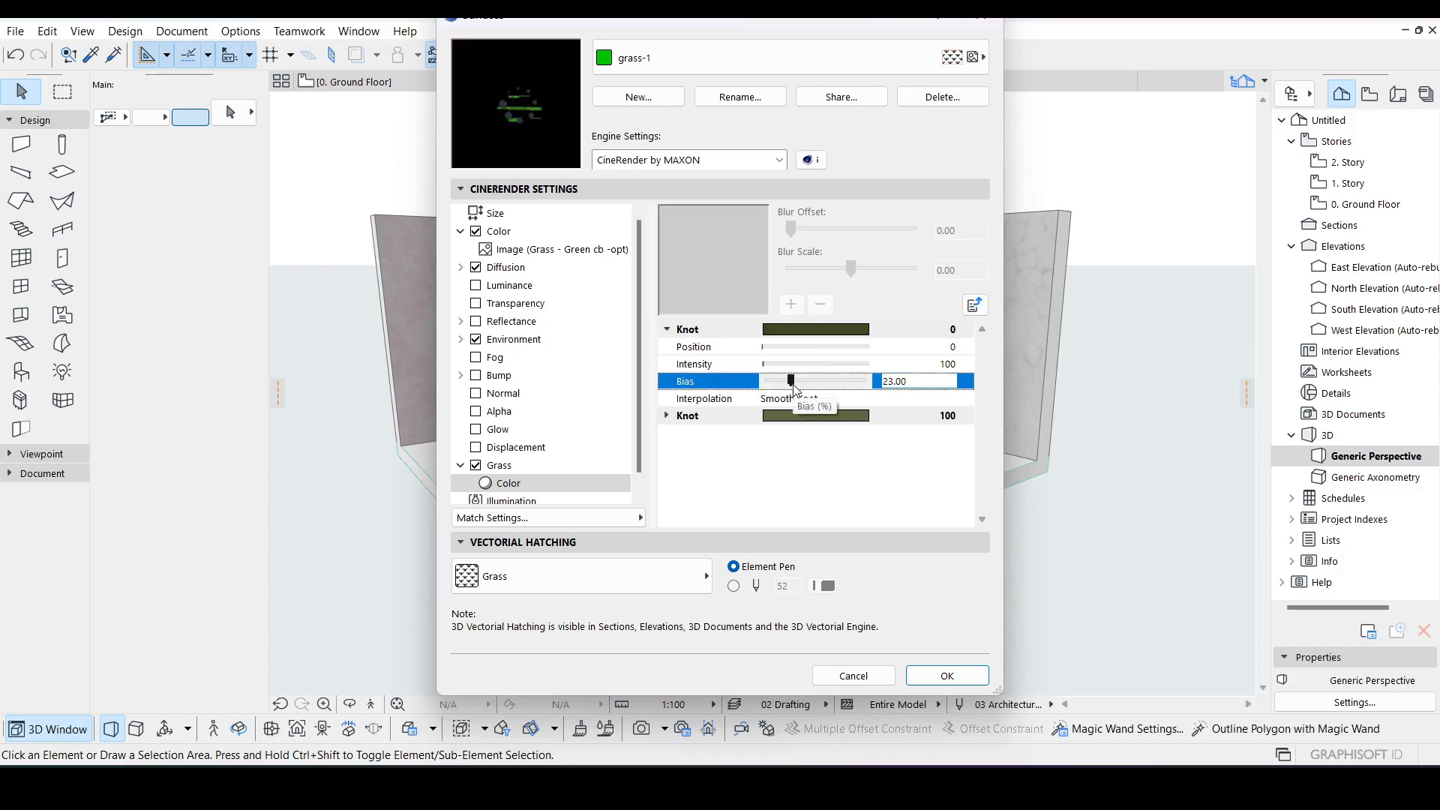
{"action": "left_click_drag", "start_coordinate": [790, 381], "coordinate": [788, 383]}
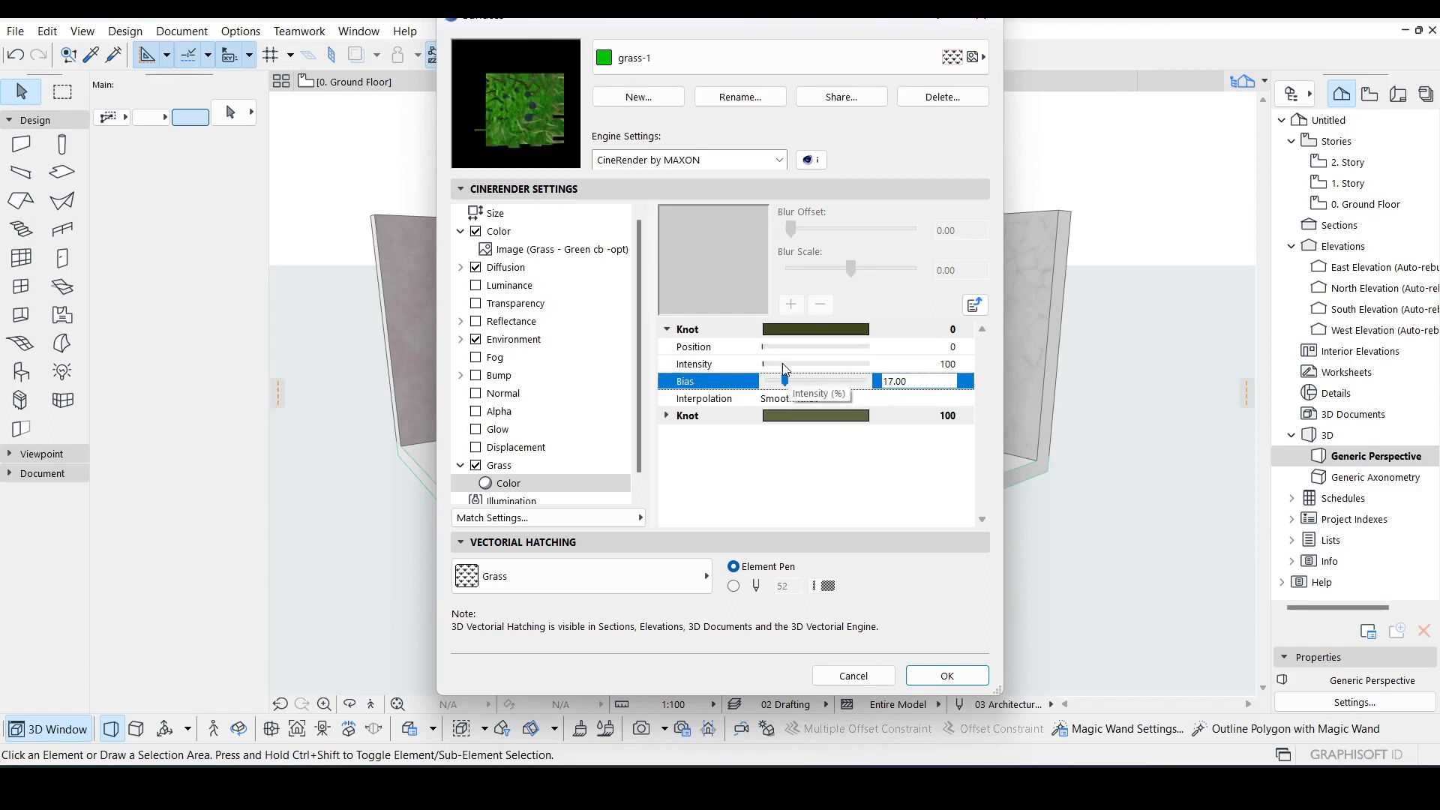
{"action": "left_click", "coordinate": [774, 365]}
{"action": "left_click_drag", "start_coordinate": [774, 366], "coordinate": [781, 365]}
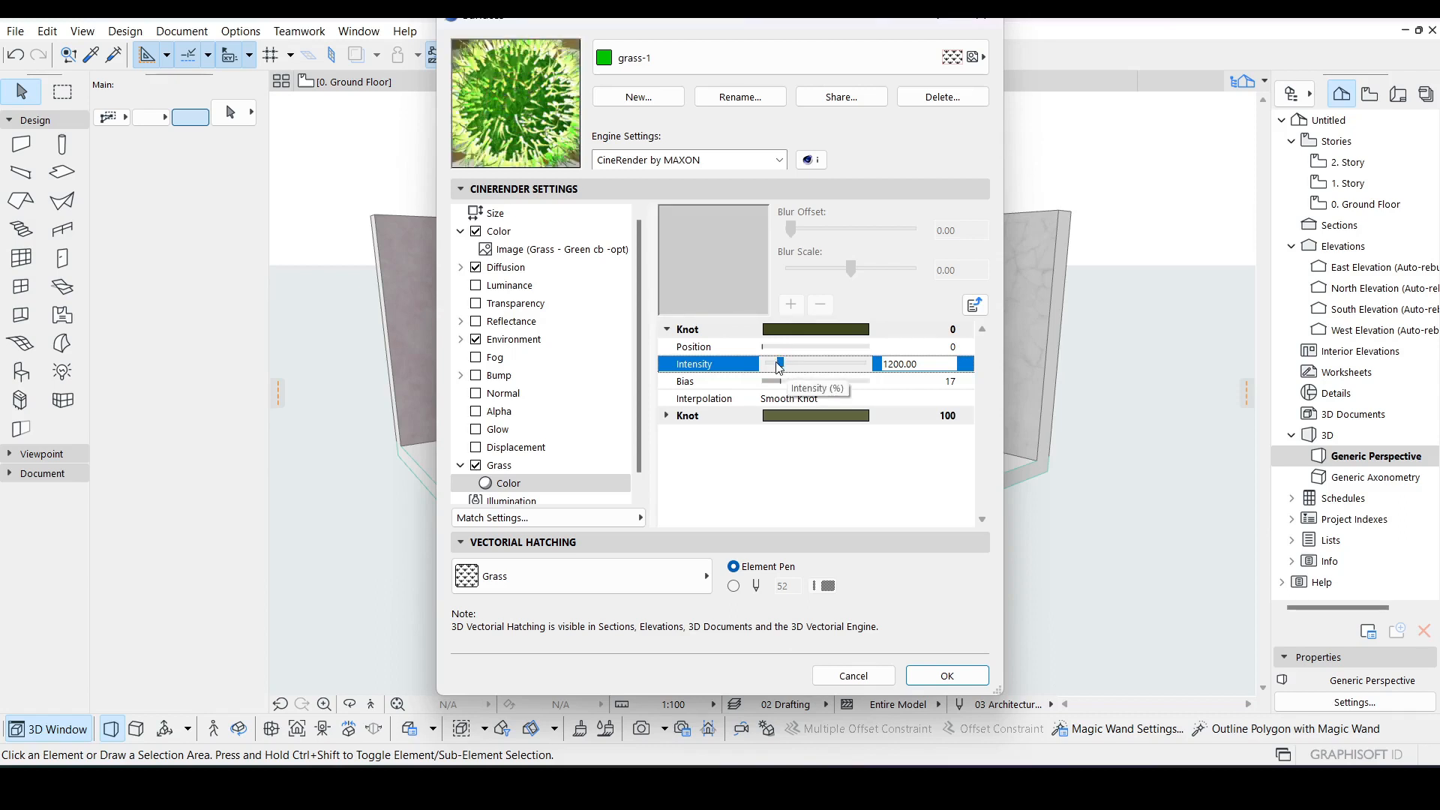
{"action": "left_click", "coordinate": [776, 363]}
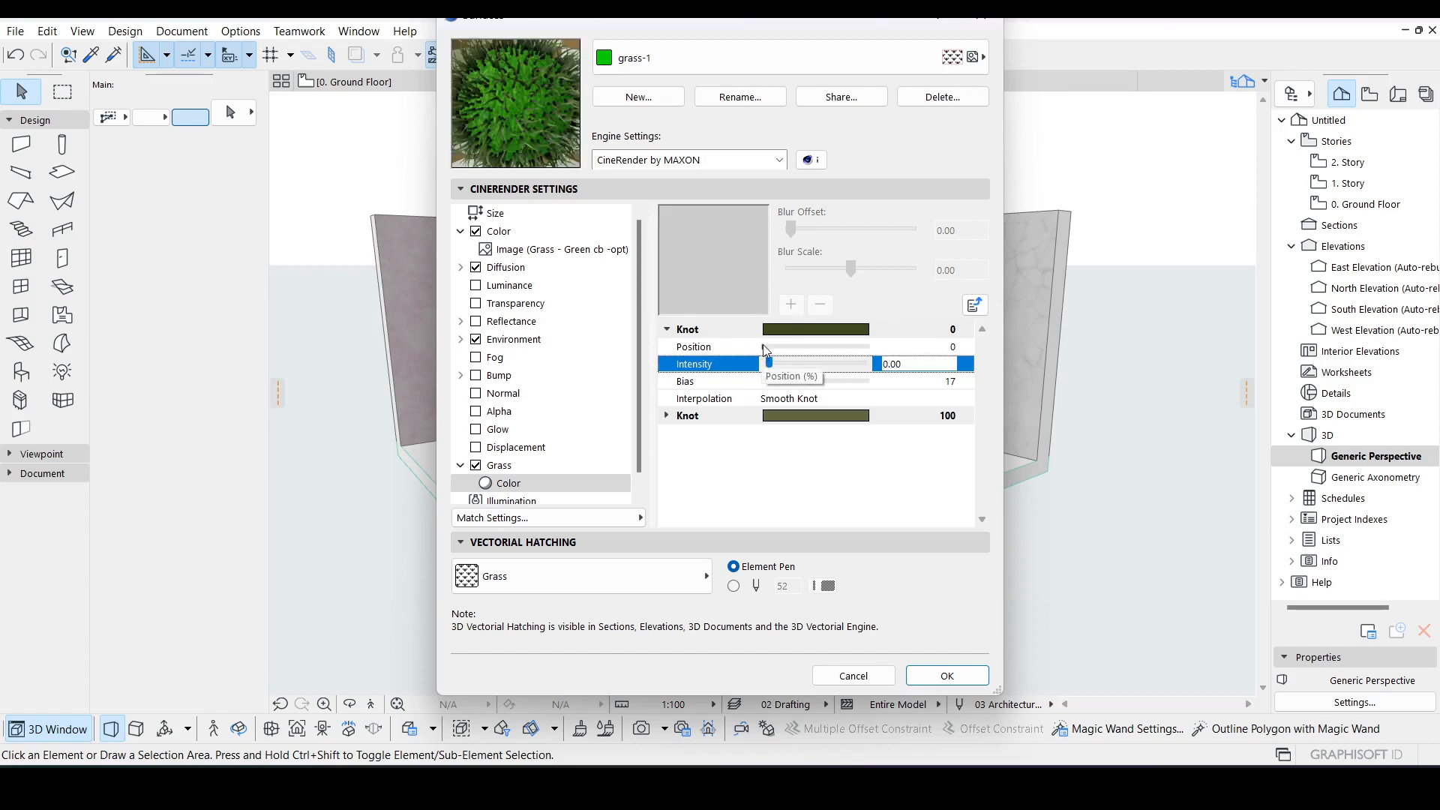
Step: Set the first knot's position to 6 and collapse the knot
{"action": "left_click", "coordinate": [764, 348]}
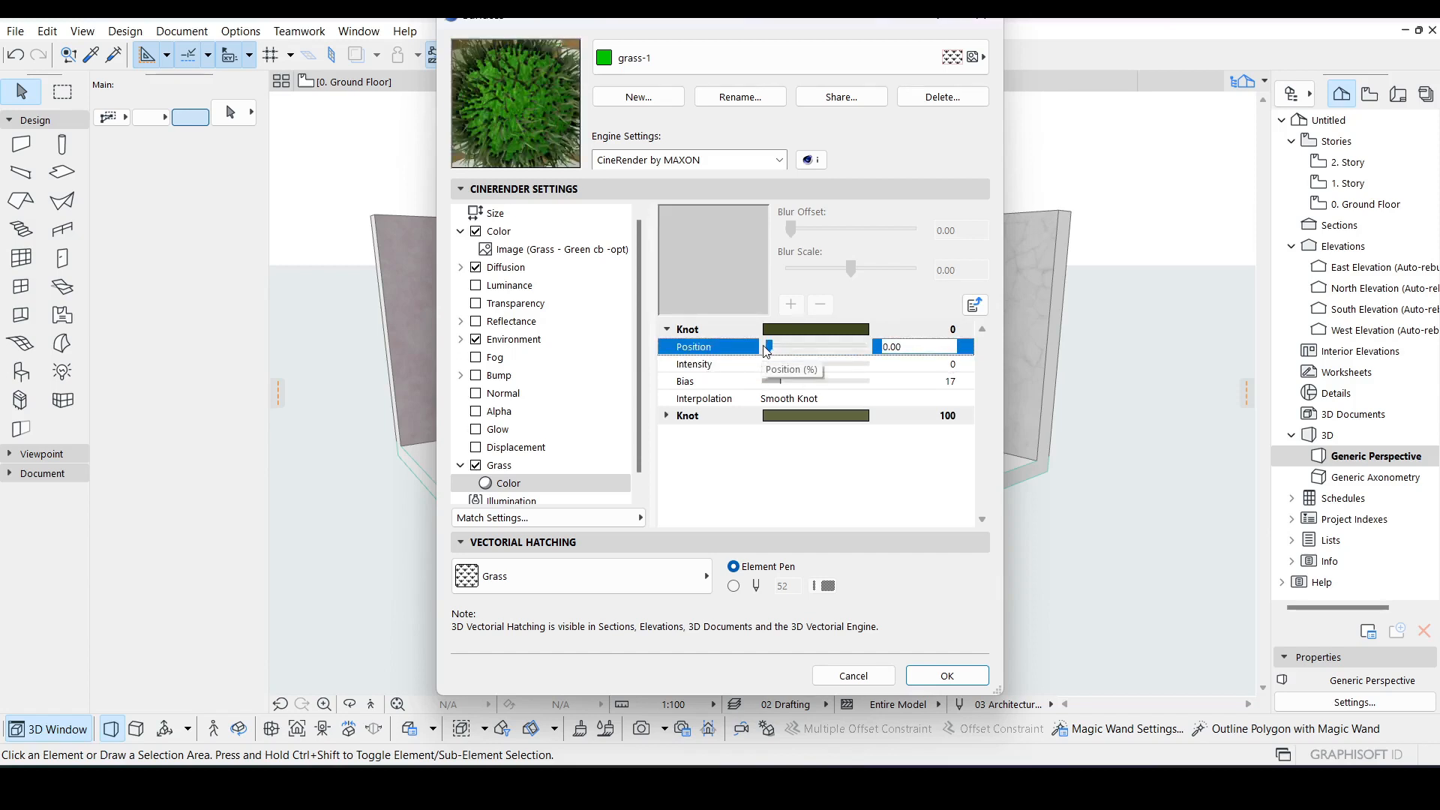
{"action": "left_click_drag", "start_coordinate": [770, 347], "coordinate": [784, 346]}
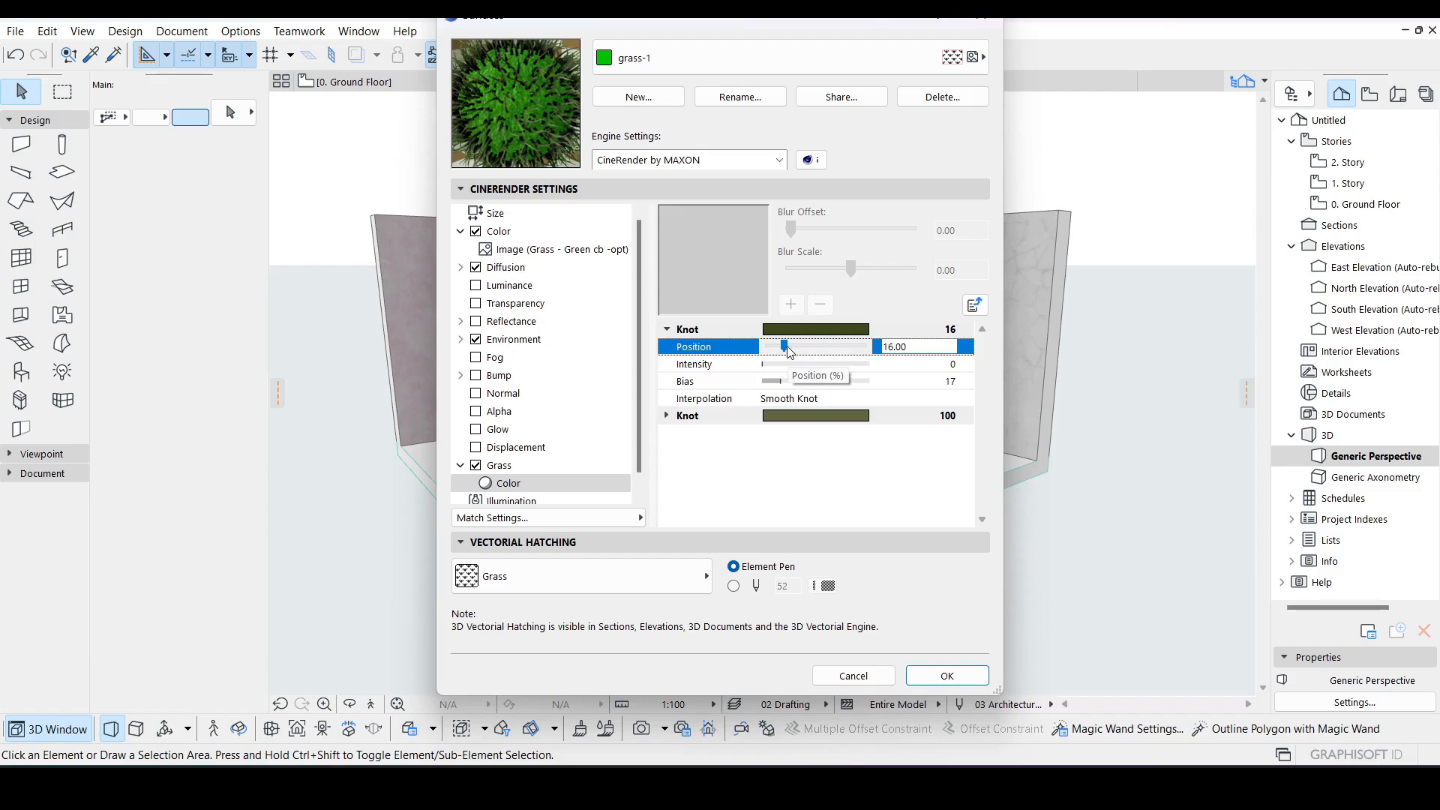
{"action": "left_click_drag", "start_coordinate": [785, 345], "coordinate": [777, 346]}
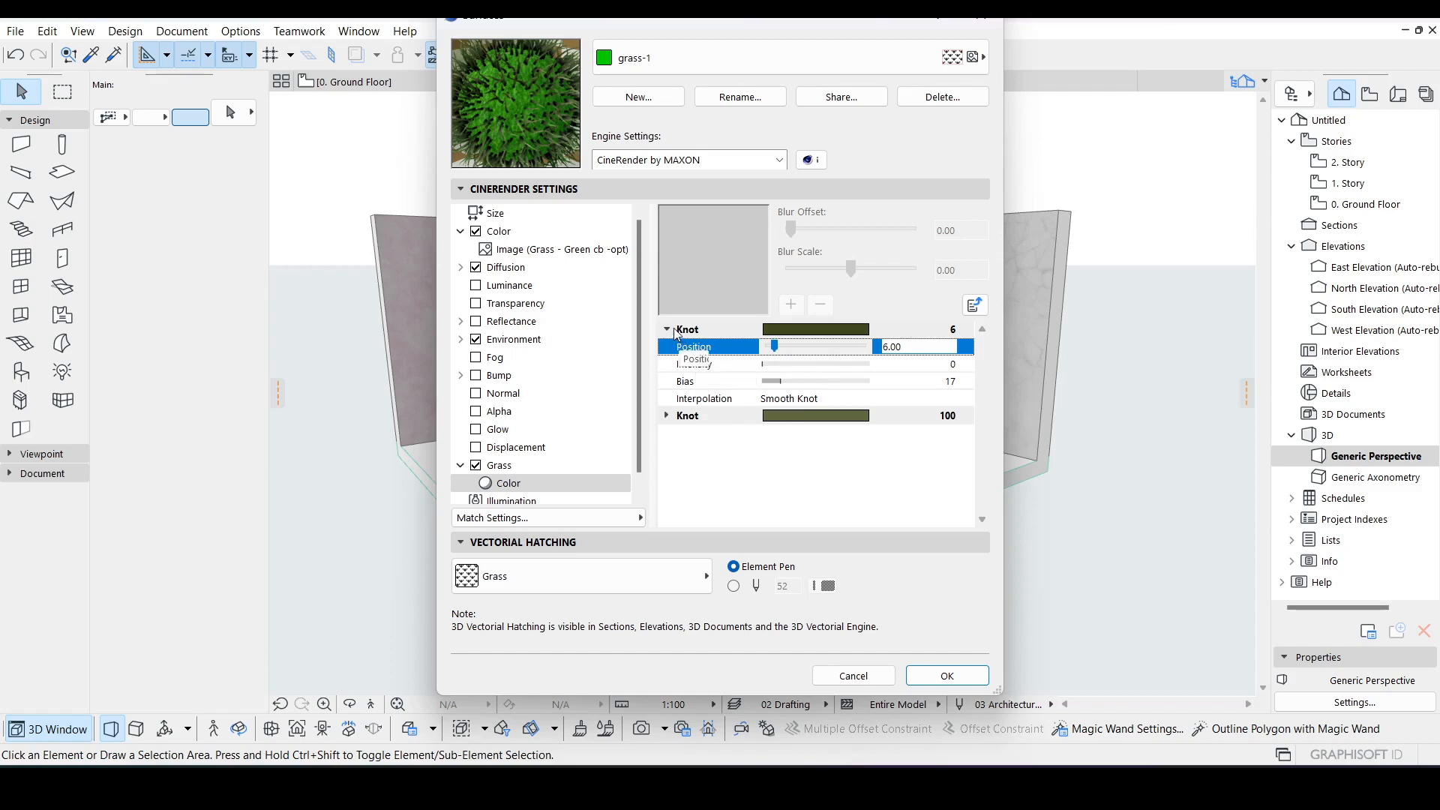
{"action": "left_click", "coordinate": [672, 334]}
{"action": "left_click", "coordinate": [668, 331]}
Step: Expand the second gradient knot and set its position to 51
{"action": "left_click", "coordinate": [666, 347]}
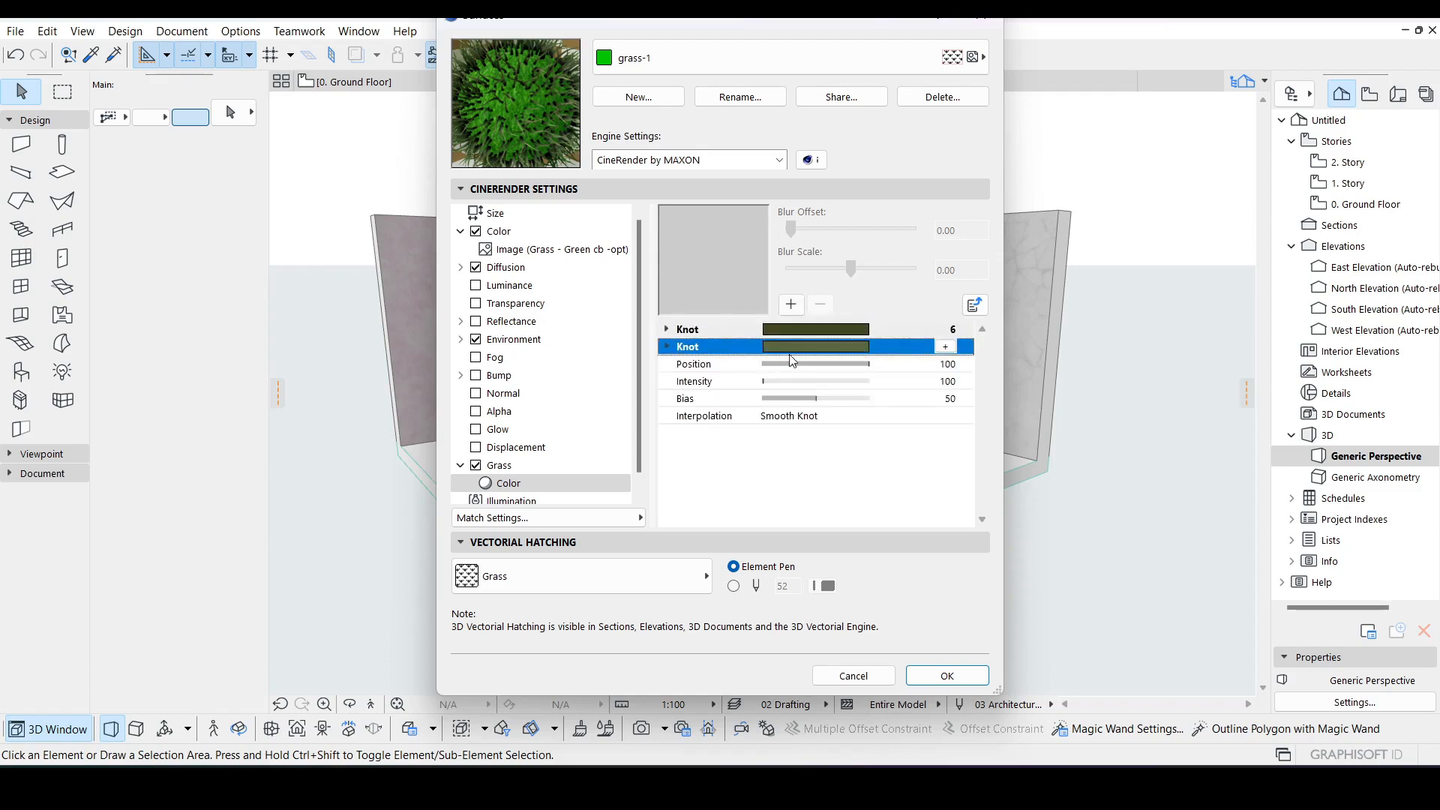
{"action": "left_click", "coordinate": [843, 363]}
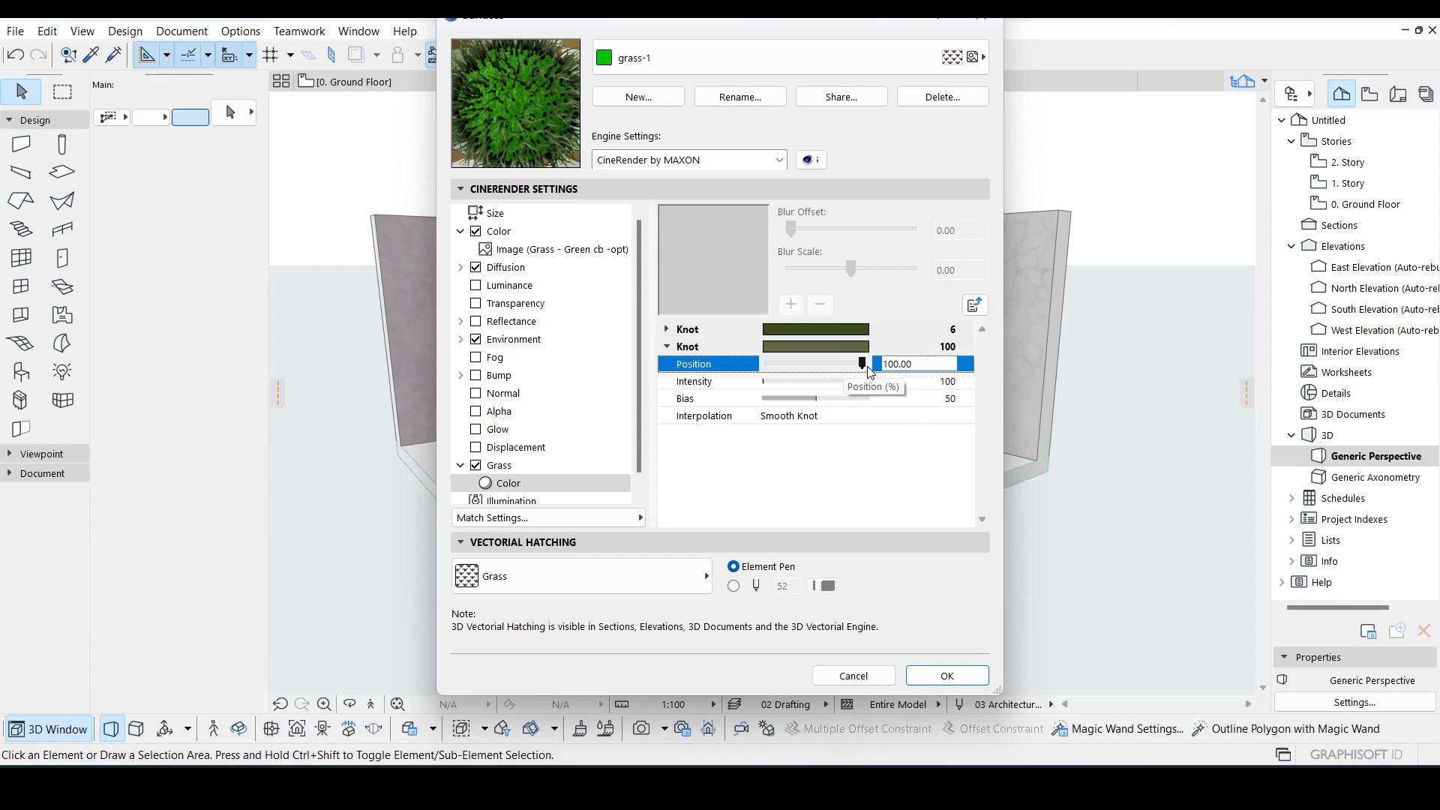
{"action": "left_click_drag", "start_coordinate": [863, 365], "coordinate": [801, 366]}
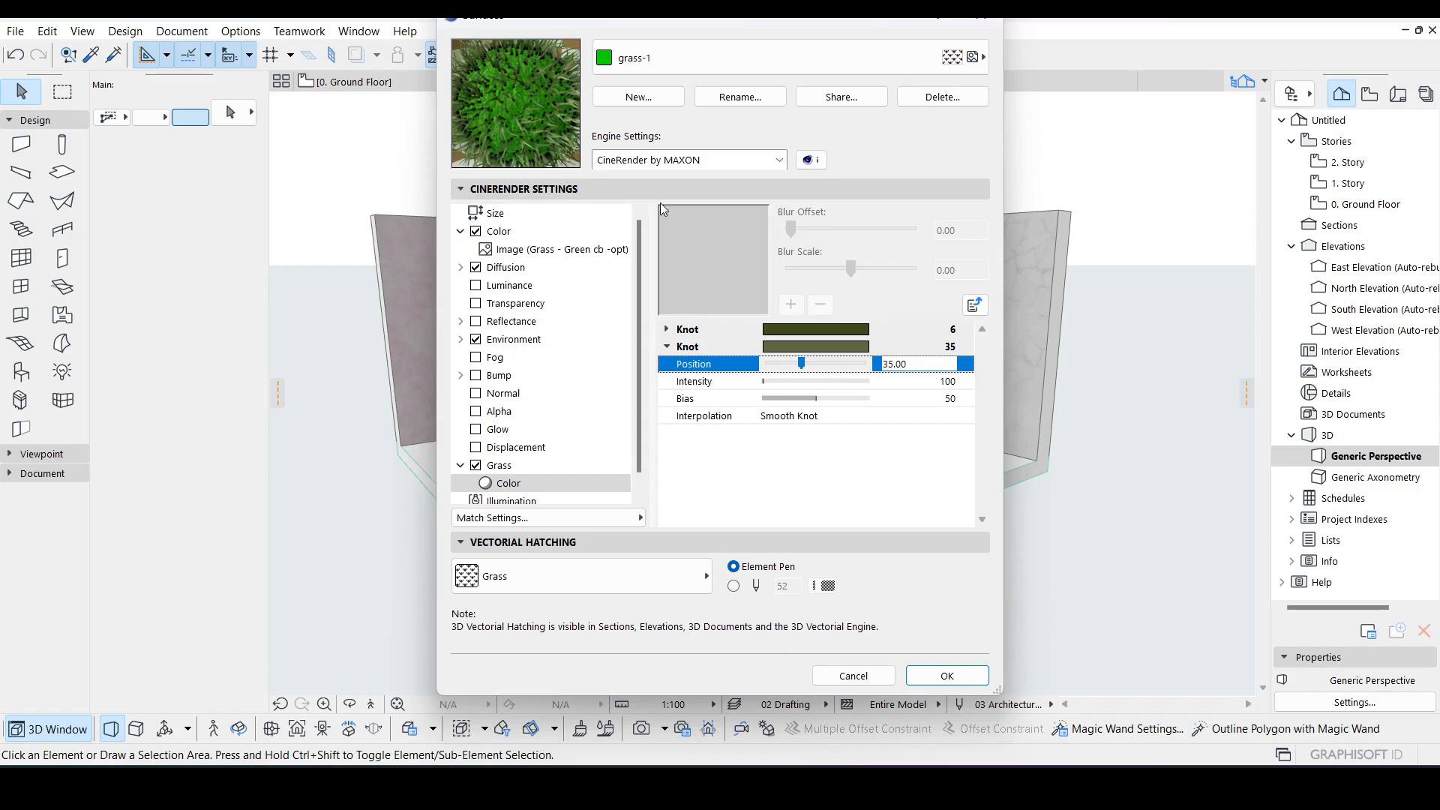
{"action": "left_click_drag", "start_coordinate": [801, 364], "coordinate": [826, 367]}
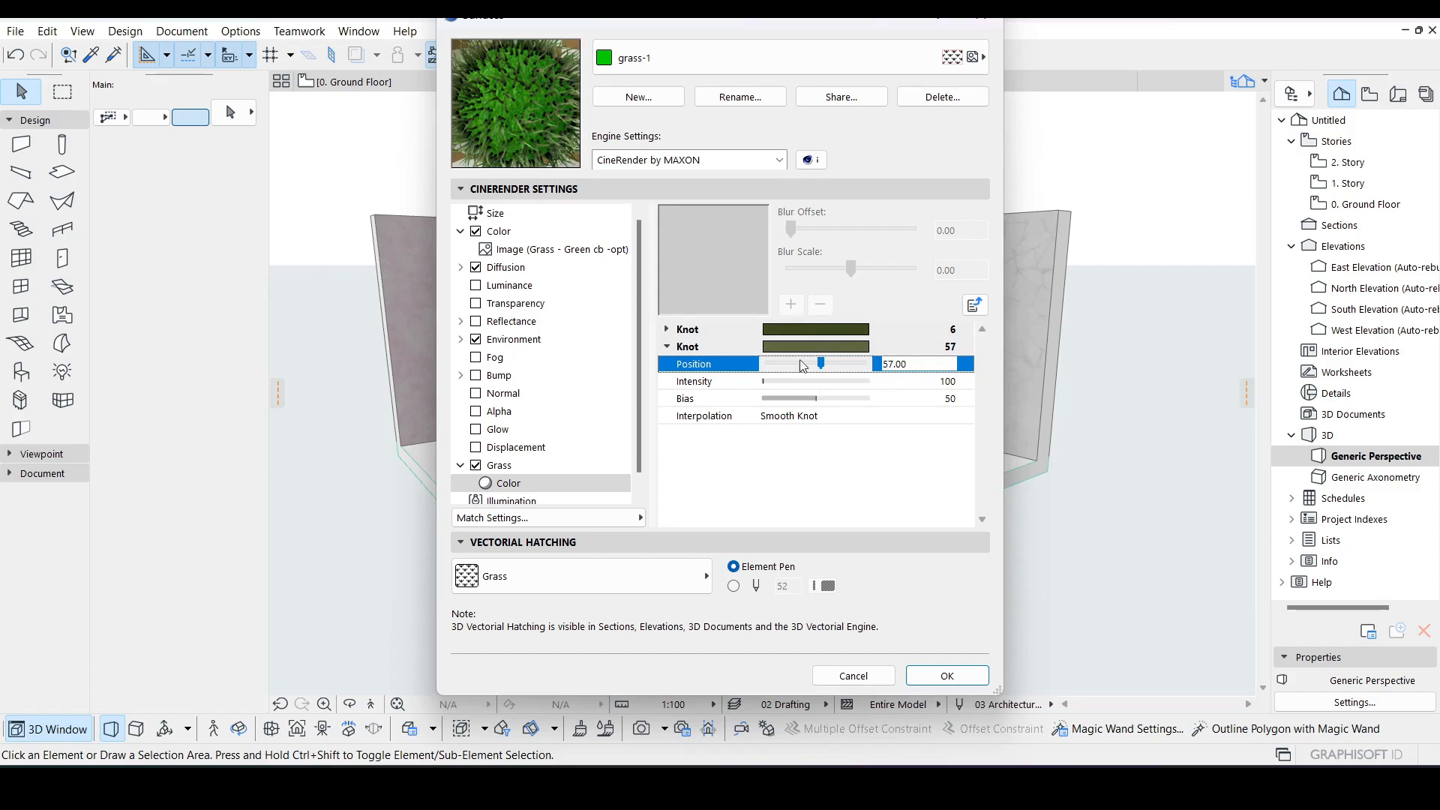
{"action": "left_click_drag", "start_coordinate": [824, 365], "coordinate": [816, 365]}
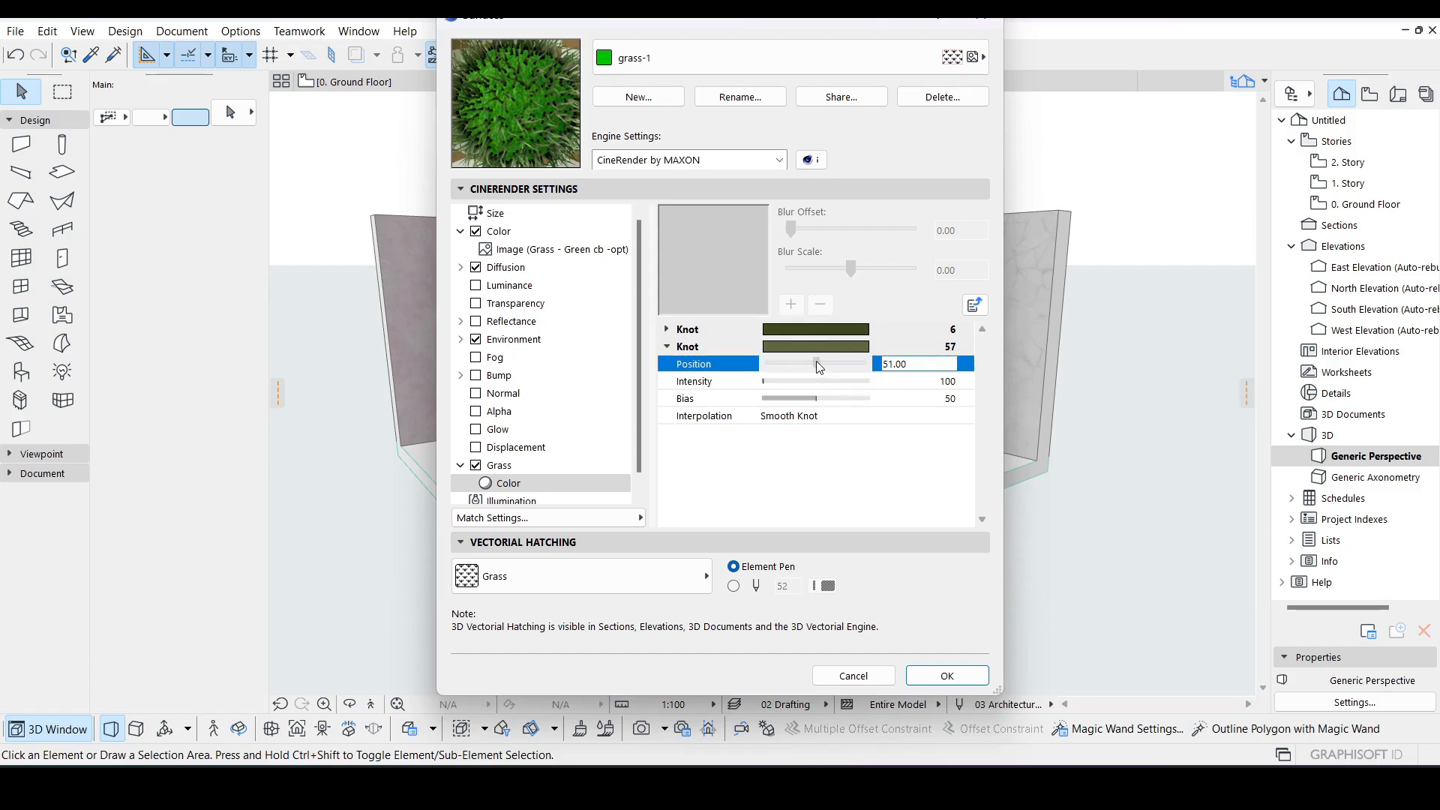
Step: Set the second knot's bias to 40
{"action": "left_click", "coordinate": [753, 384]}
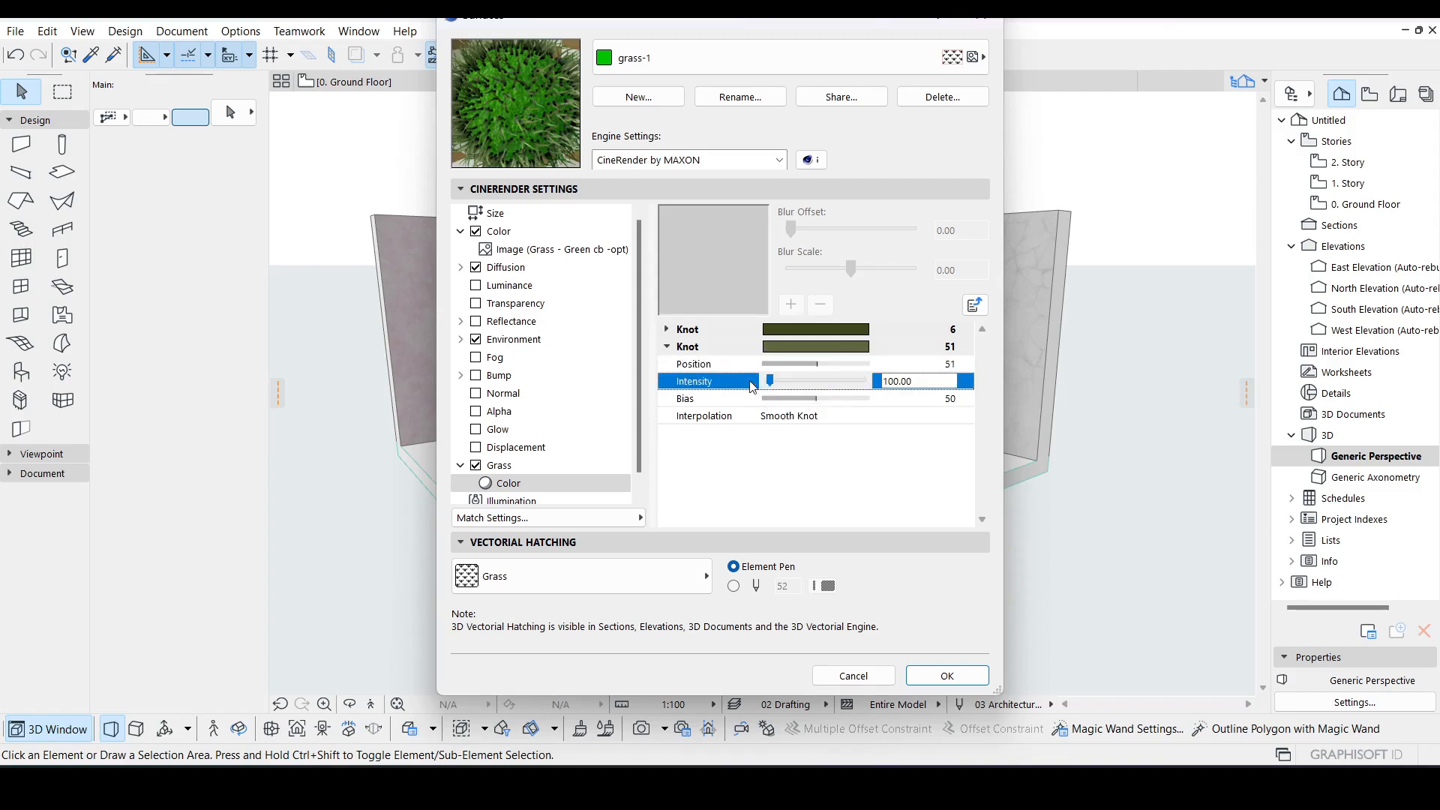
{"action": "left_click", "coordinate": [753, 399]}
{"action": "left_click_drag", "start_coordinate": [816, 406], "coordinate": [789, 405]}
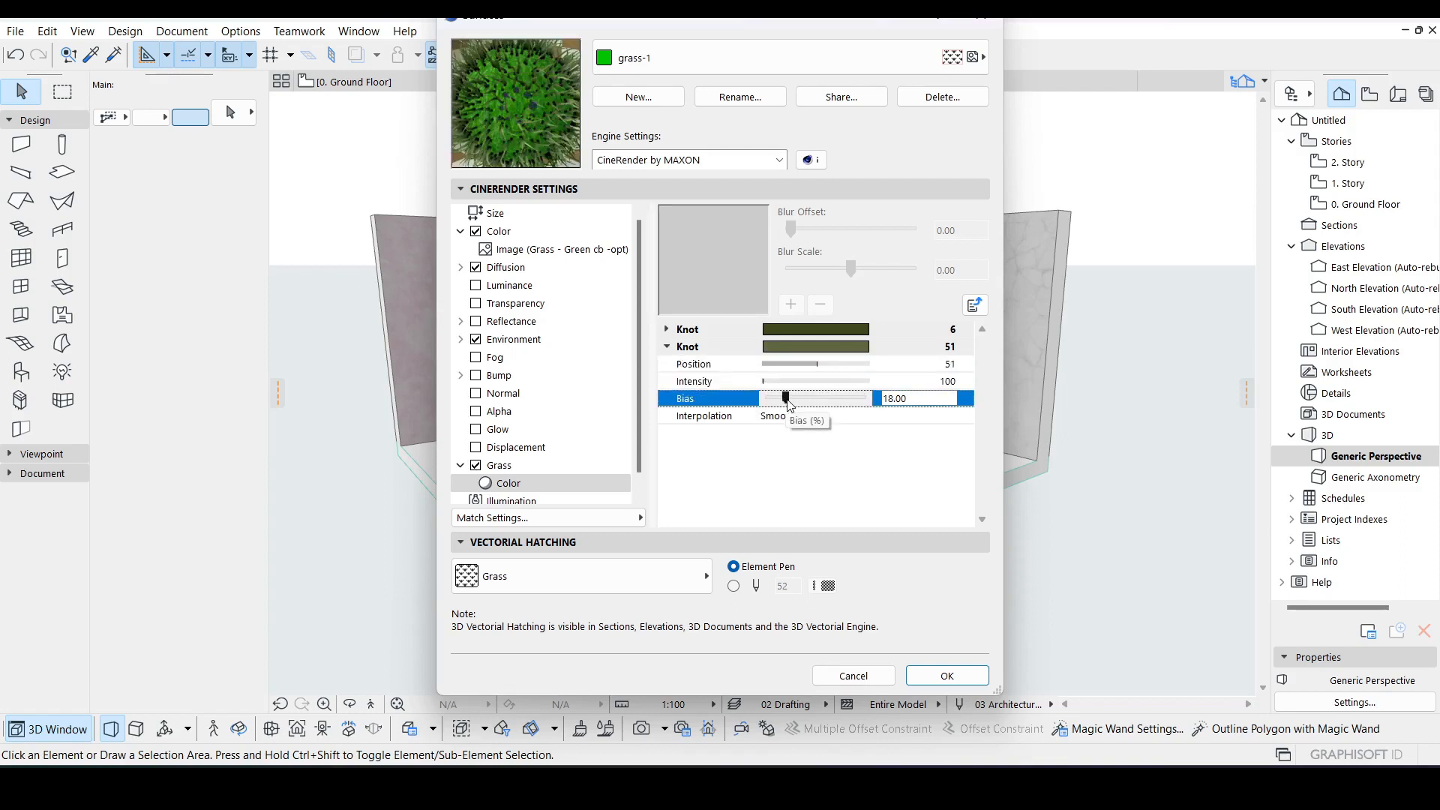
{"action": "left_click_drag", "start_coordinate": [790, 405], "coordinate": [809, 405]}
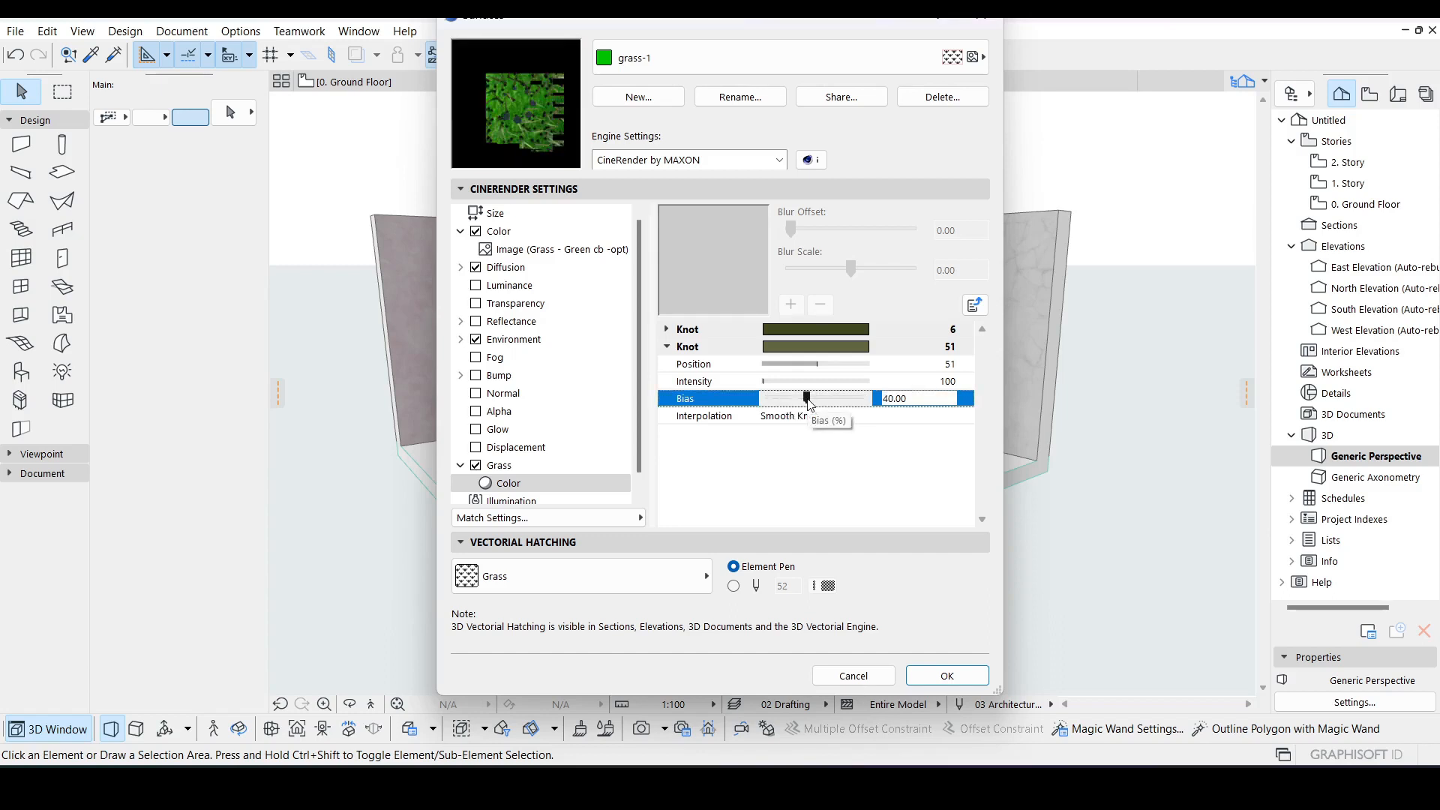
Step: Try the Linear Knot and Blend interpolations for the second knot, returning to Smooth Knot
{"action": "left_click", "coordinate": [709, 419]}
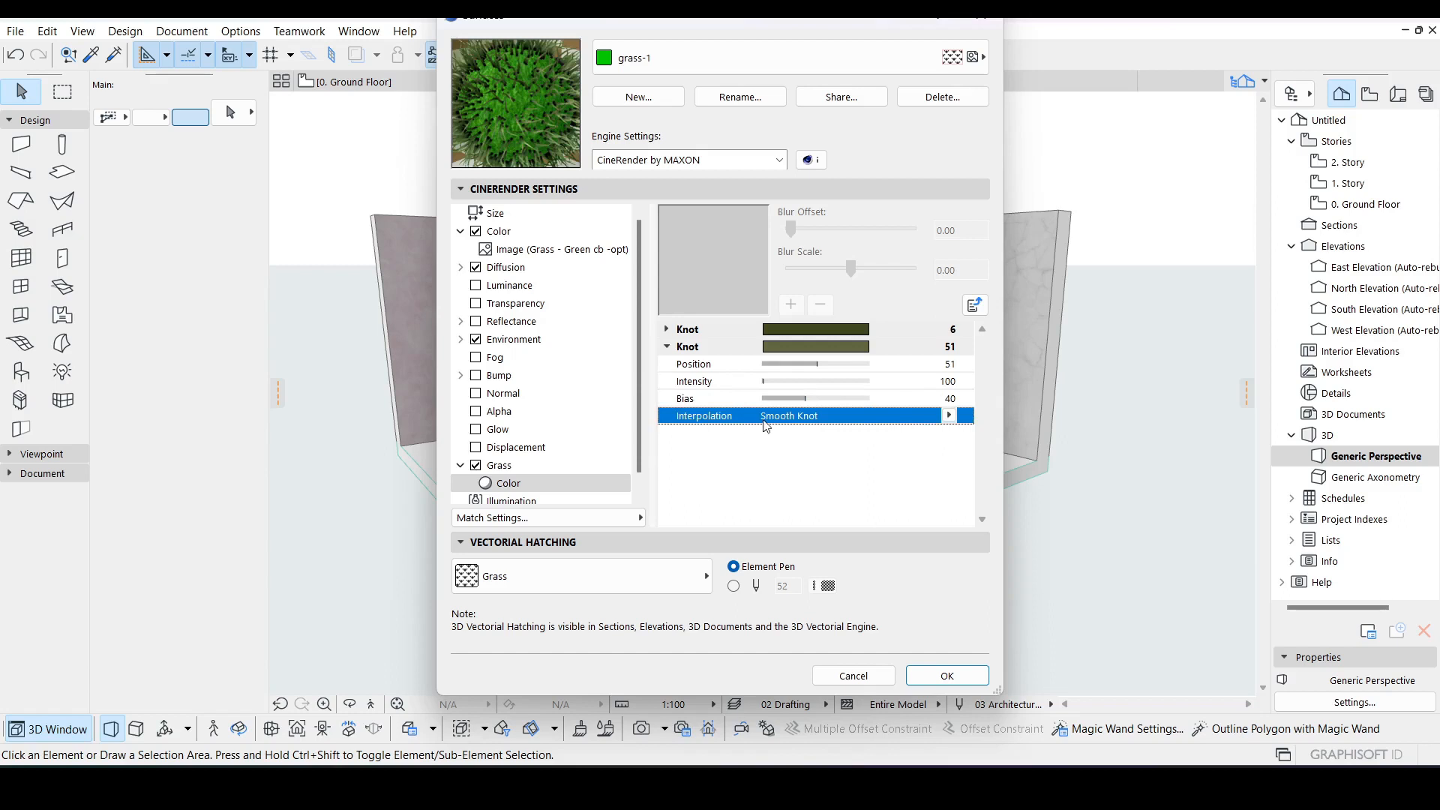
{"action": "left_click", "coordinate": [949, 415]}
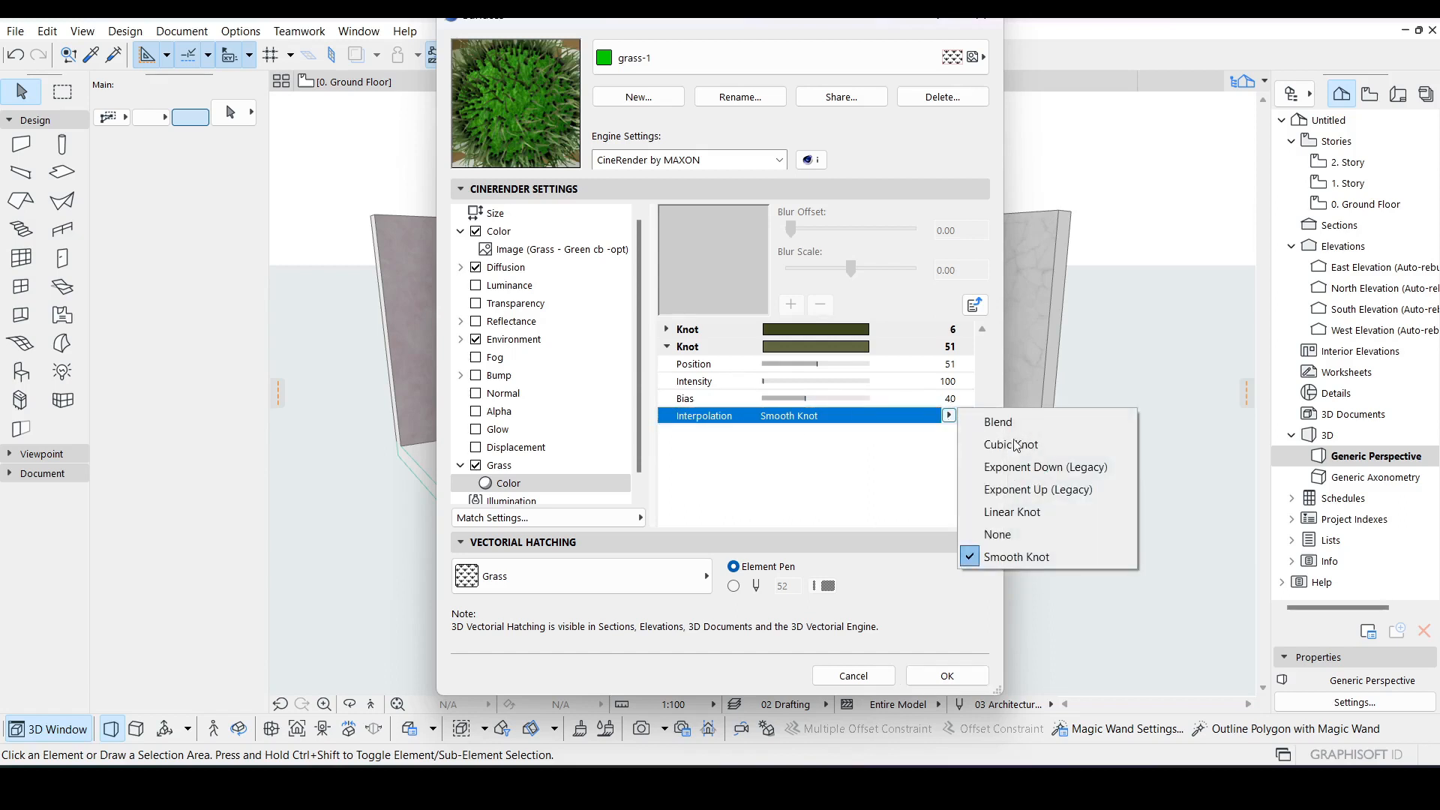
{"action": "left_click", "coordinate": [1032, 514]}
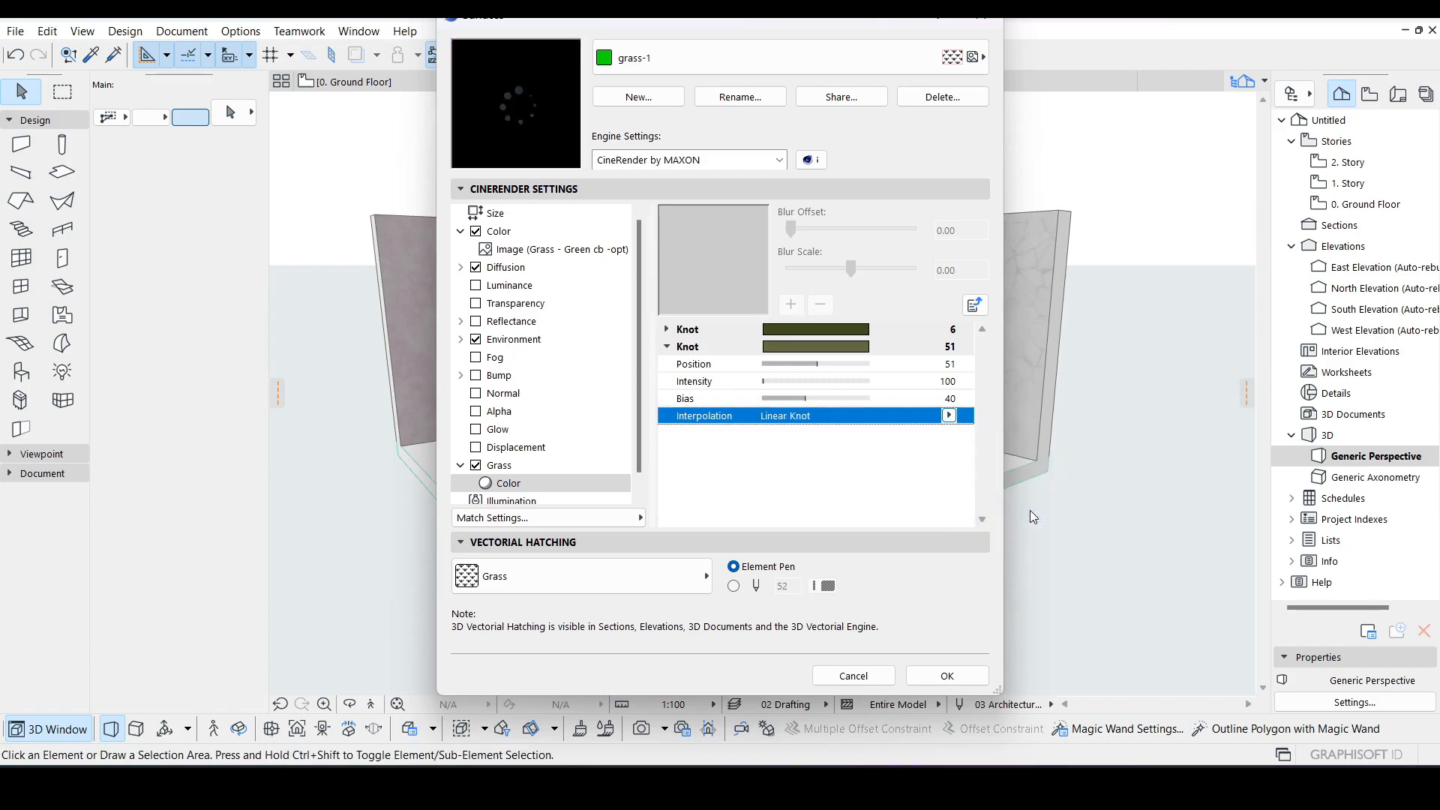
{"action": "left_click", "coordinate": [950, 415]}
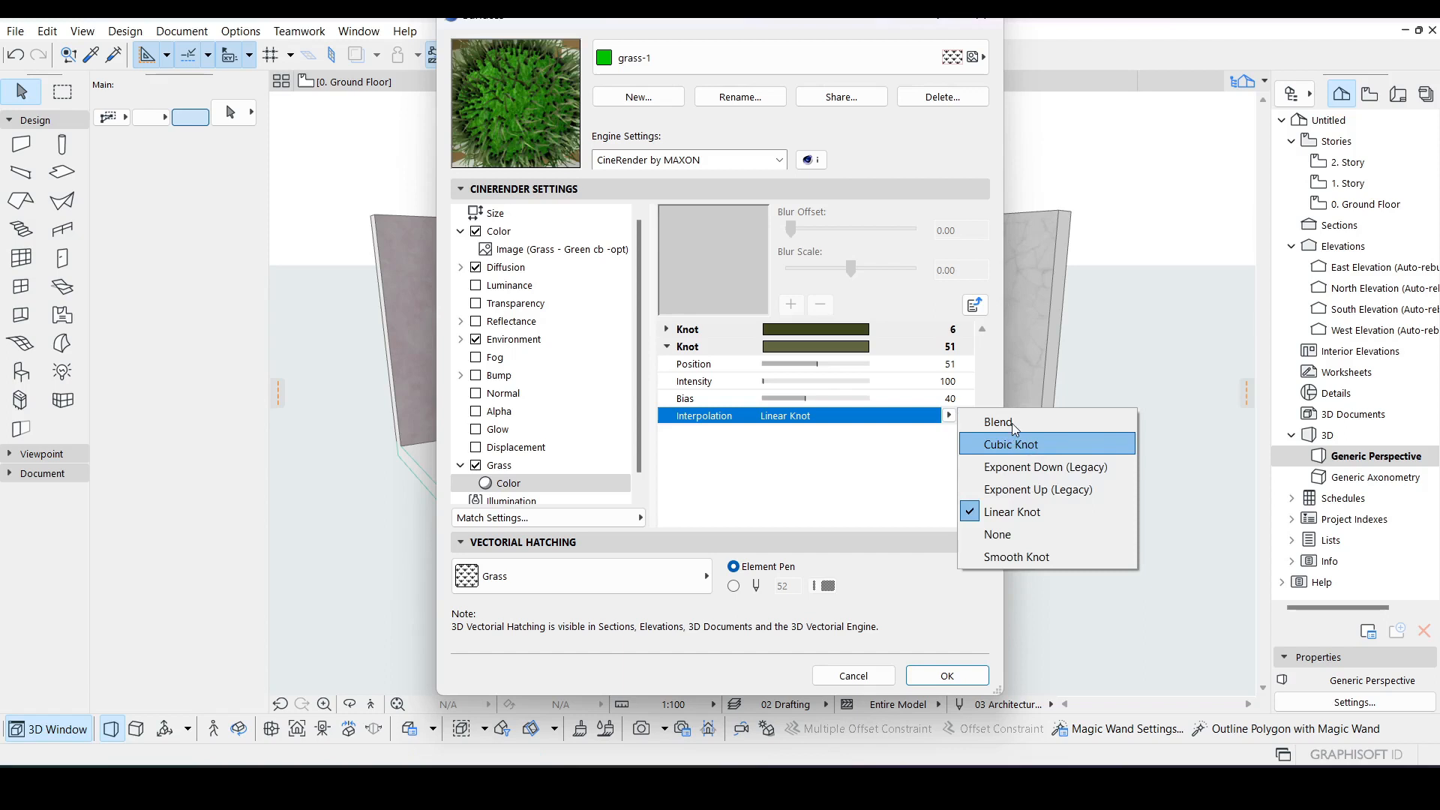
{"action": "left_click", "coordinate": [1012, 424]}
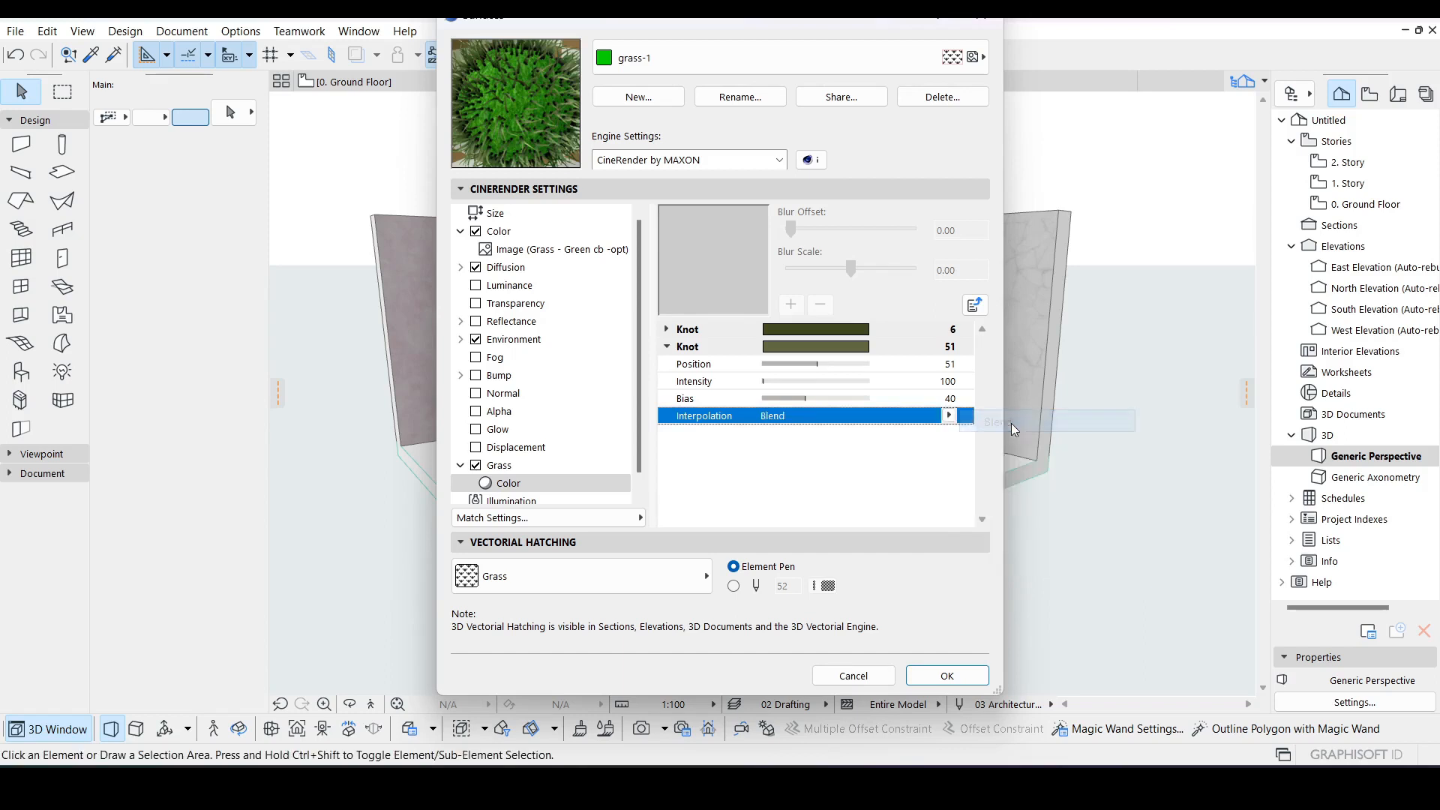
{"action": "left_click", "coordinate": [951, 415]}
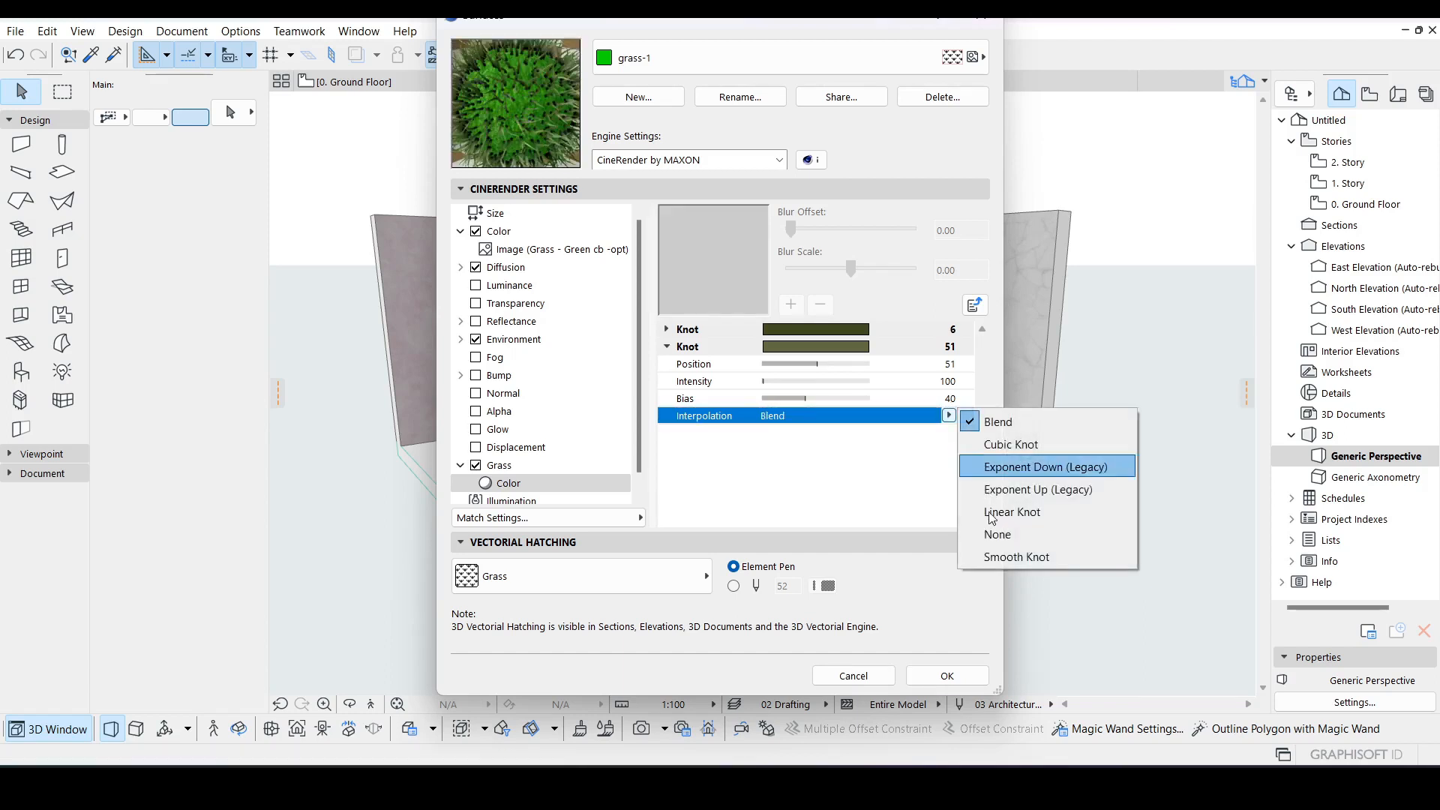
{"action": "left_click", "coordinate": [996, 558]}
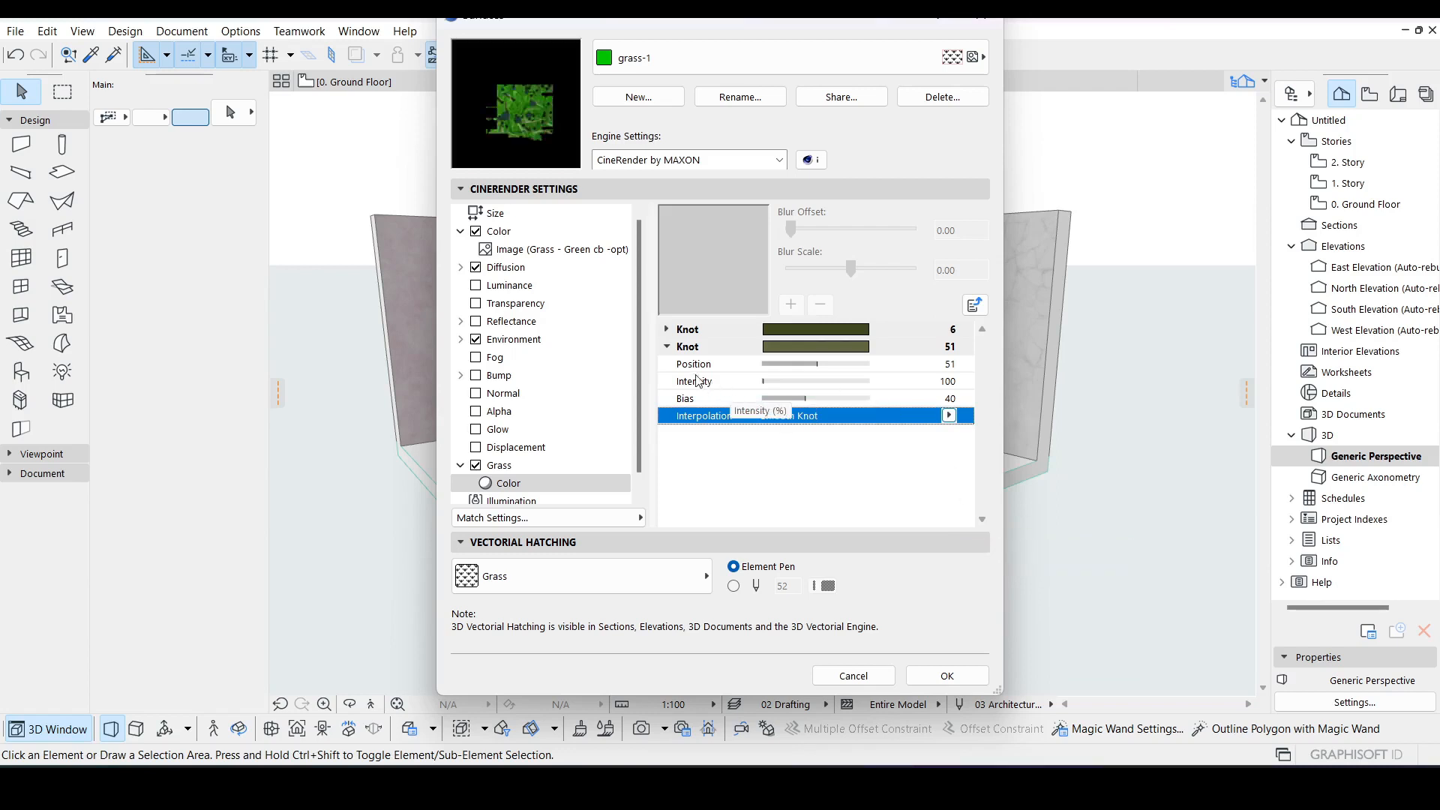
Step: Collapse the second knot, return to the Grass channel settings and set the grass density to 31
{"action": "left_click", "coordinate": [668, 347]}
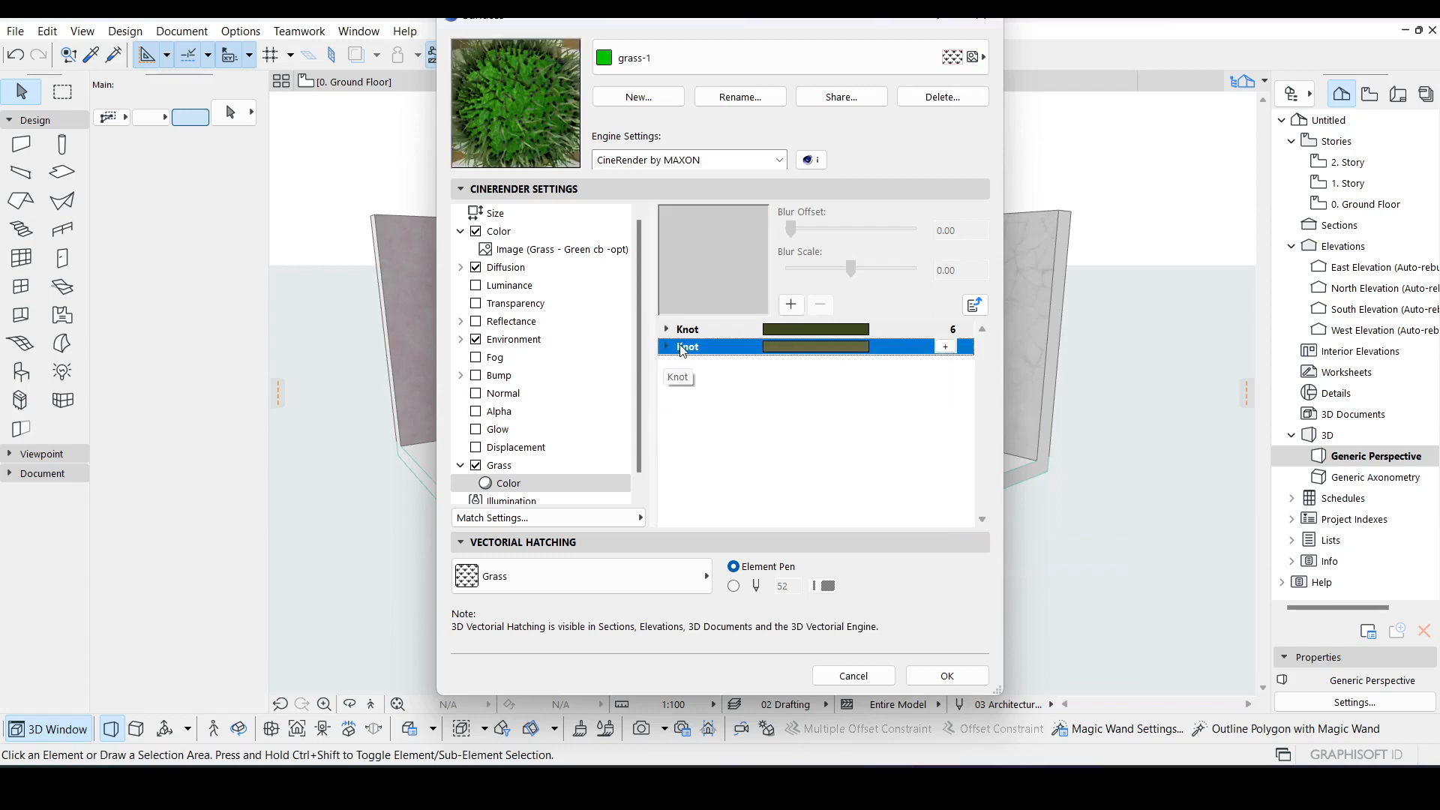
{"action": "left_click", "coordinate": [969, 309]}
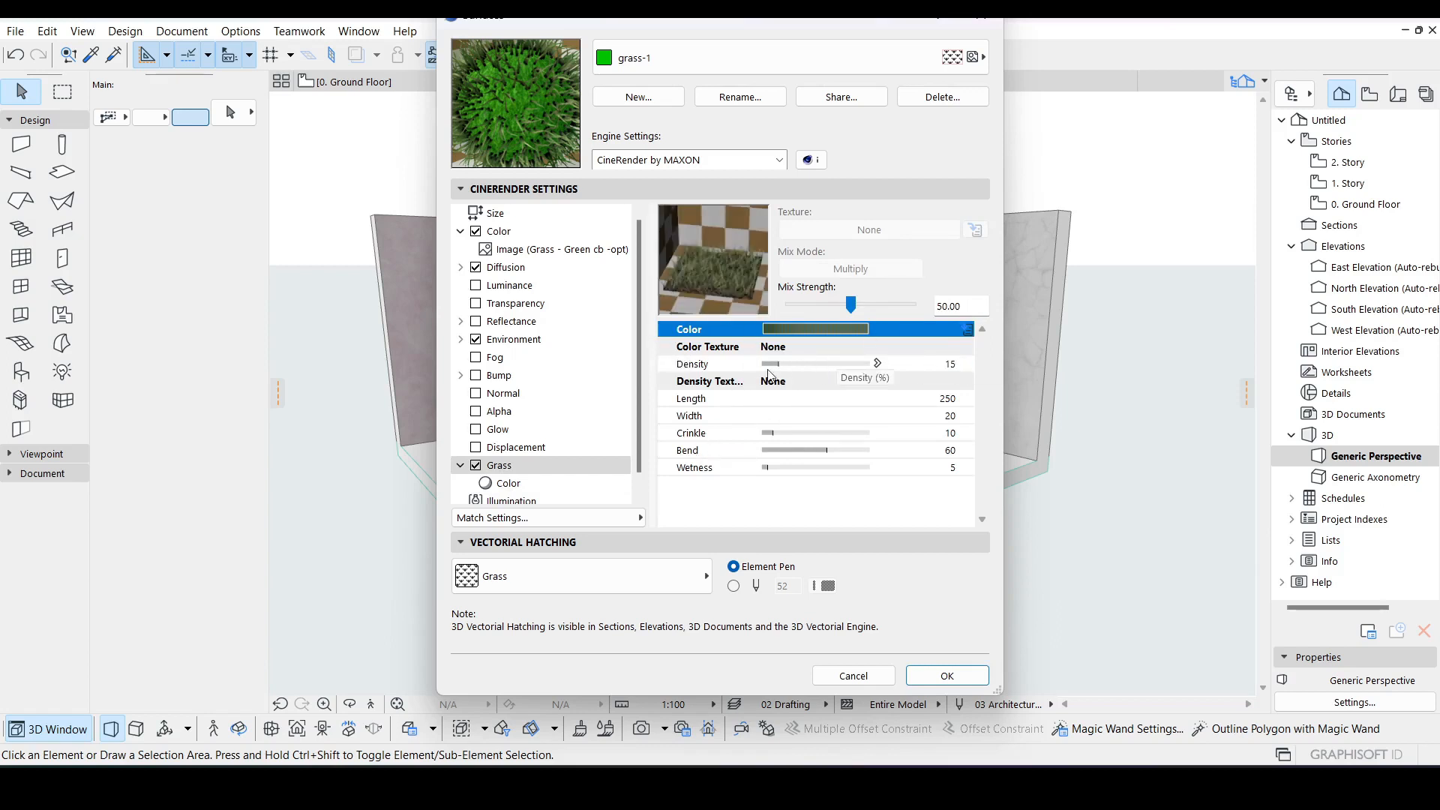
{"action": "left_click", "coordinate": [781, 369]}
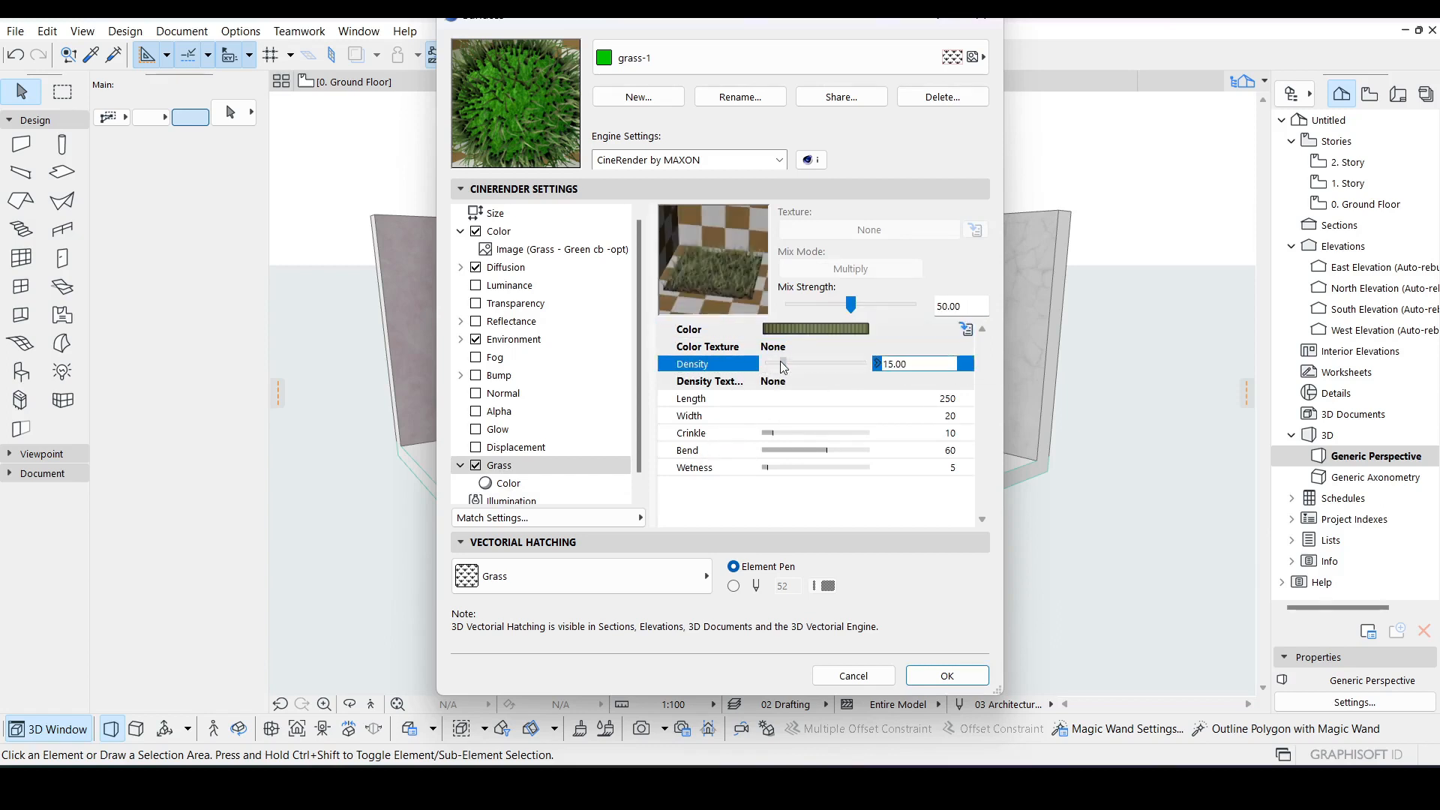
{"action": "left_click_drag", "start_coordinate": [781, 368], "coordinate": [790, 373]}
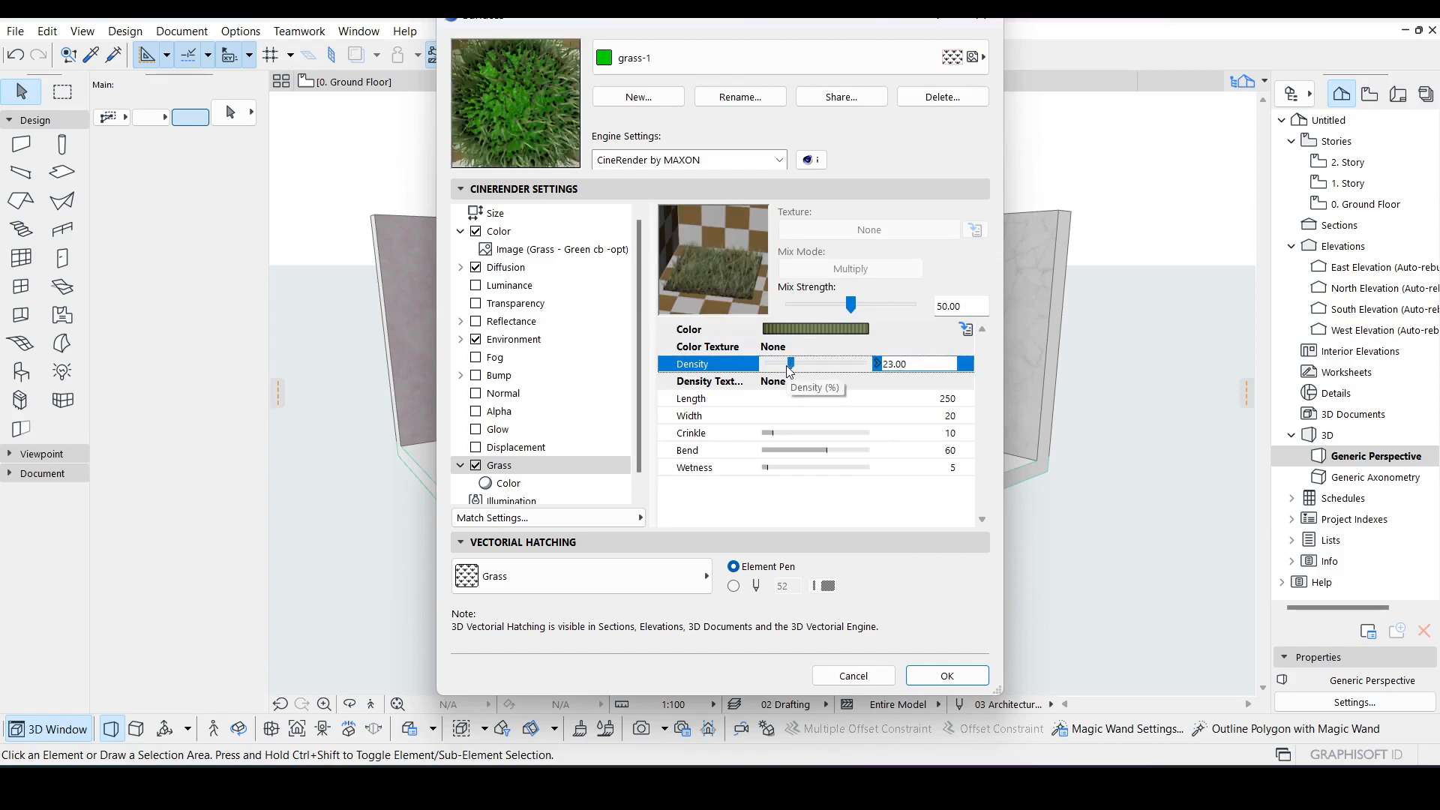
{"action": "left_click_drag", "start_coordinate": [787, 366], "coordinate": [812, 364]}
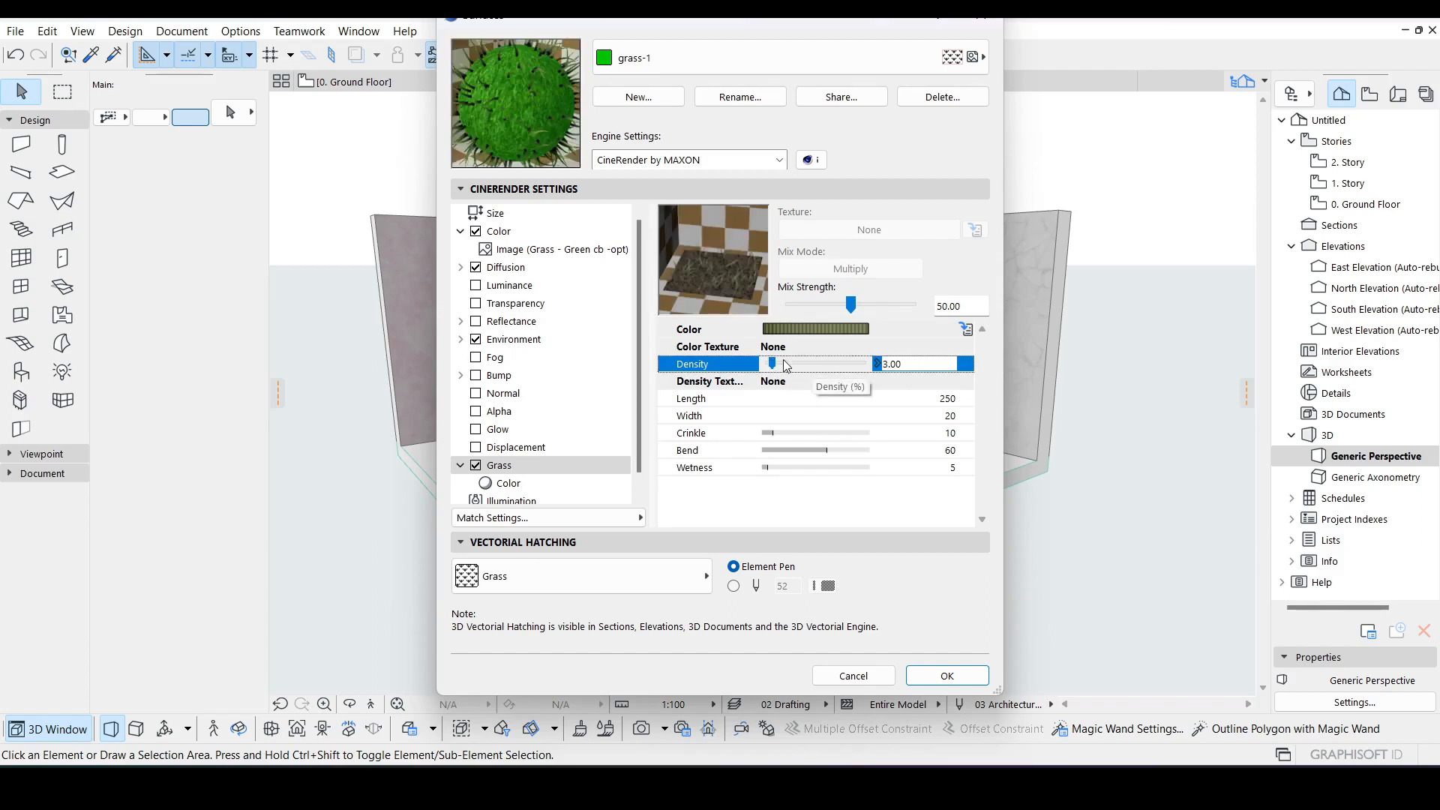
{"action": "left_click_drag", "start_coordinate": [772, 364], "coordinate": [795, 363]}
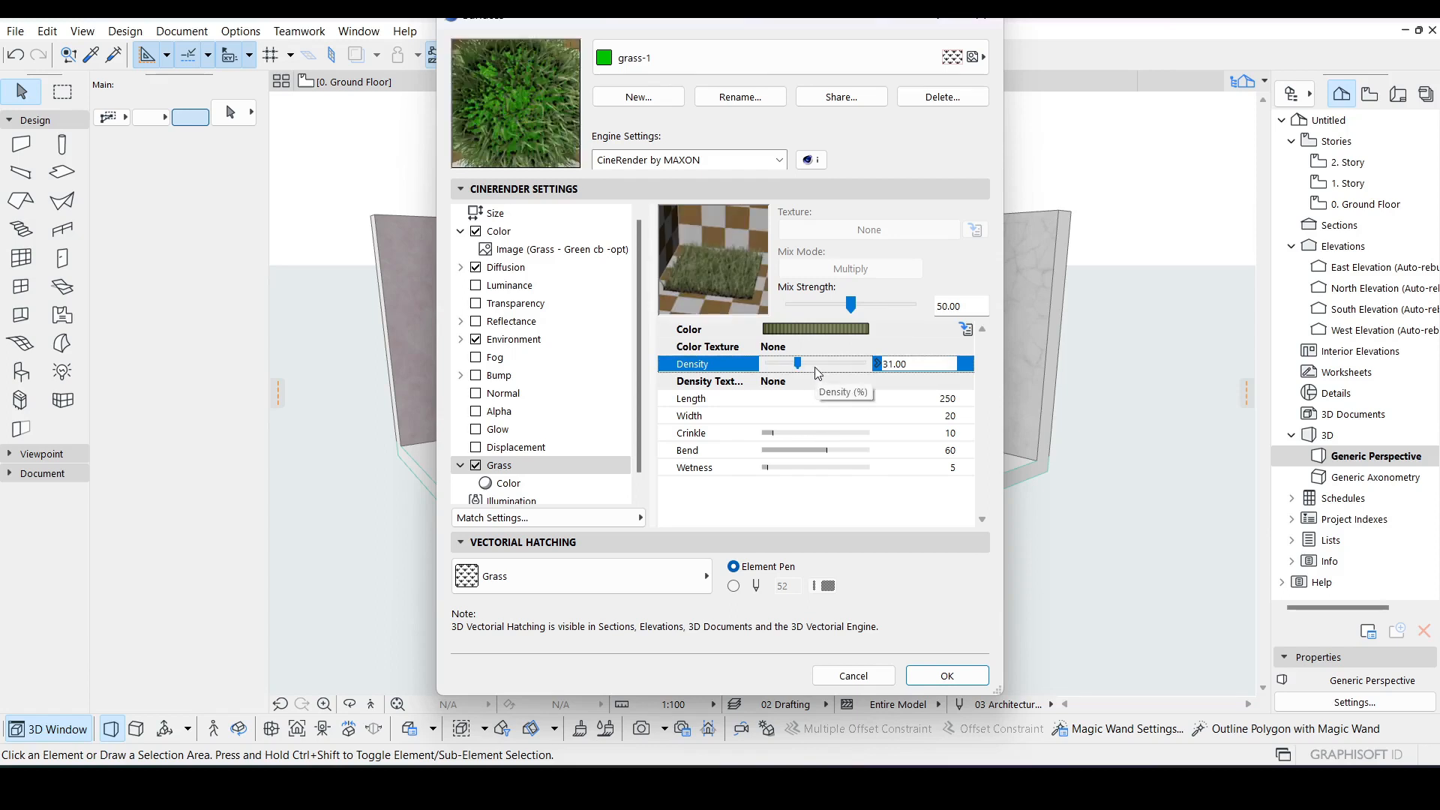
Step: Set the grass crinkle to 30 and the wetness to 17
{"action": "left_click", "coordinate": [777, 438]}
{"action": "left_click", "coordinate": [781, 436]}
{"action": "left_click_drag", "start_coordinate": [776, 429], "coordinate": [794, 430]}
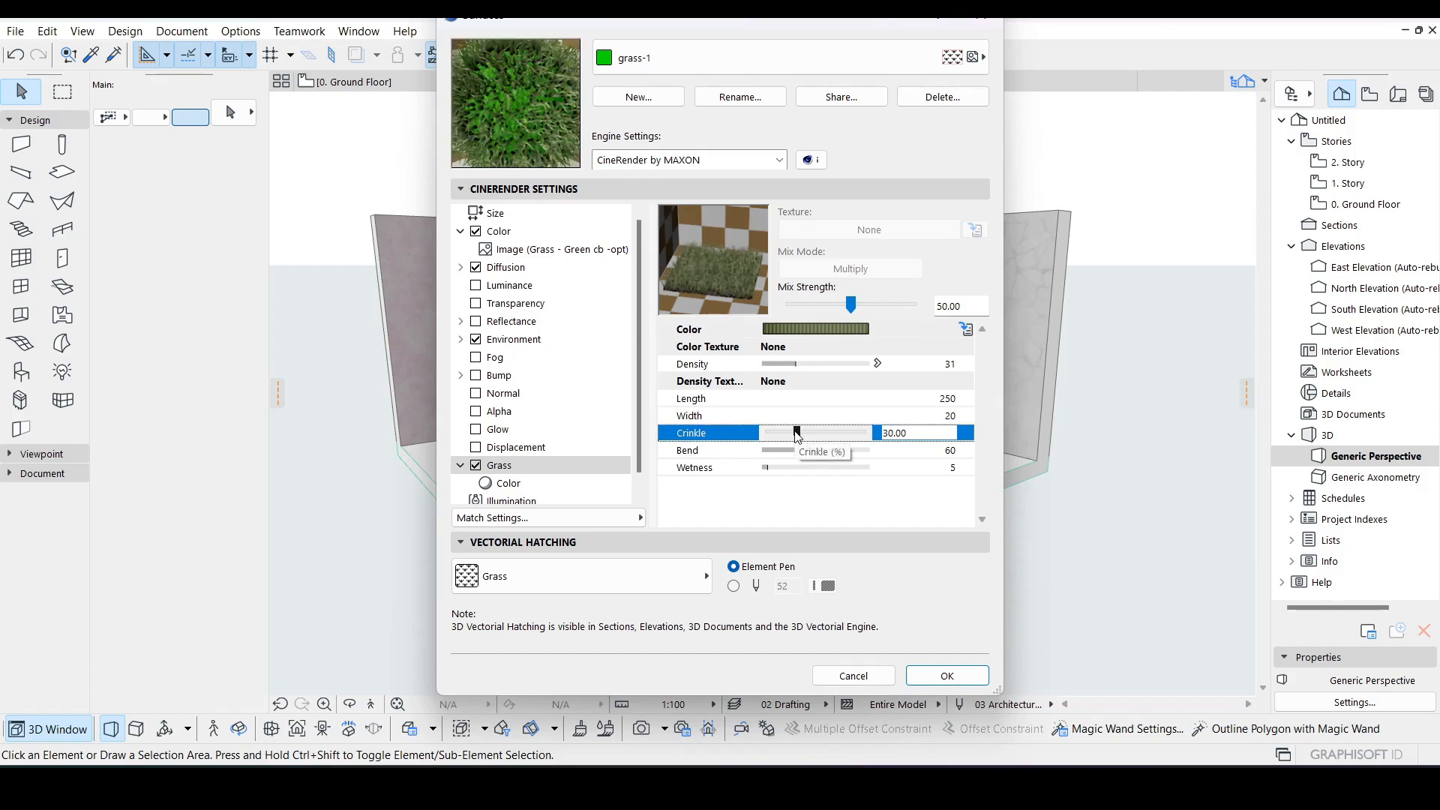
{"action": "left_click", "coordinate": [772, 469]}
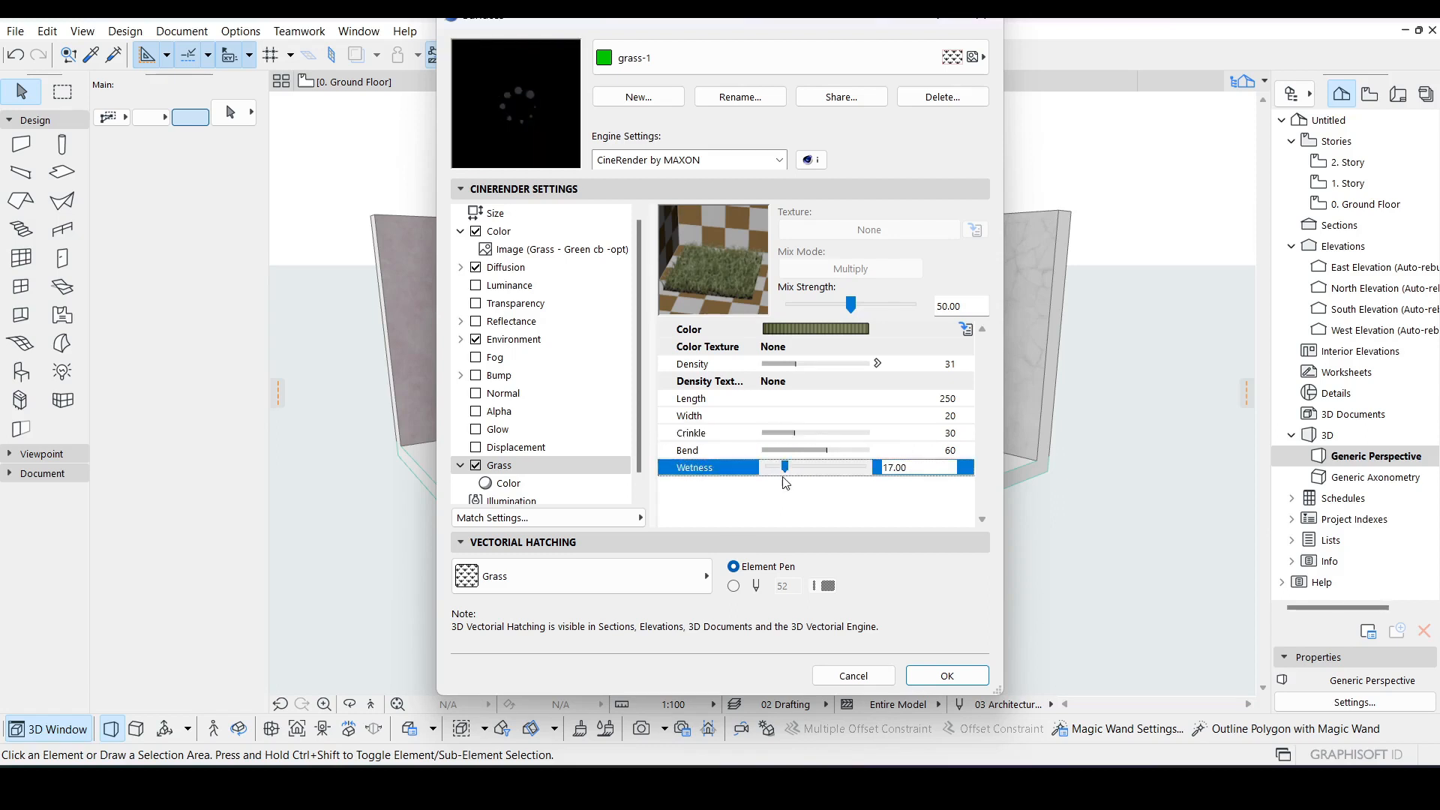
{"action": "left_click", "coordinate": [786, 466]}
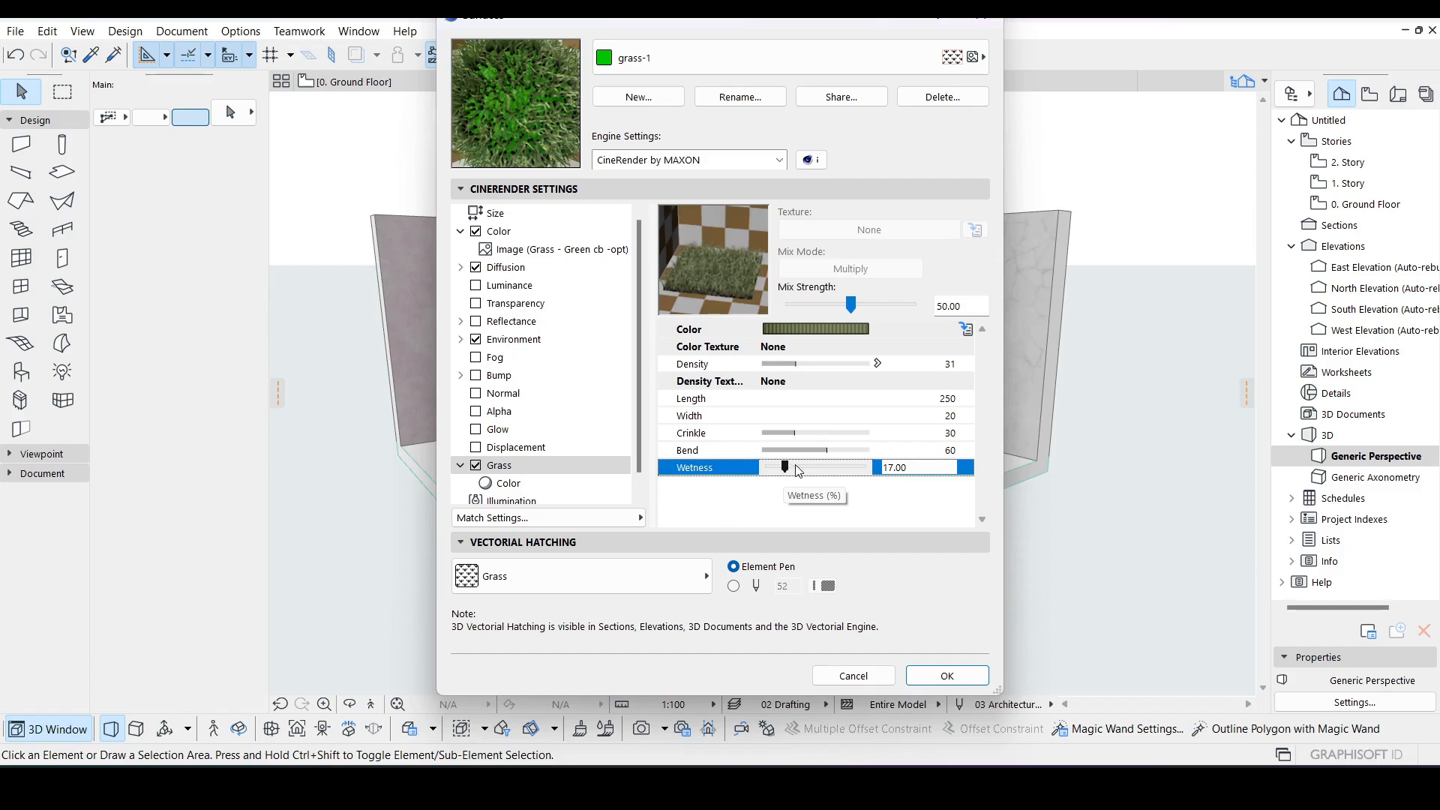
Step: Reopen the grass color gradient, then accept the surface settings and close the dialog
{"action": "left_click", "coordinate": [842, 330]}
{"action": "left_click", "coordinate": [667, 329]}
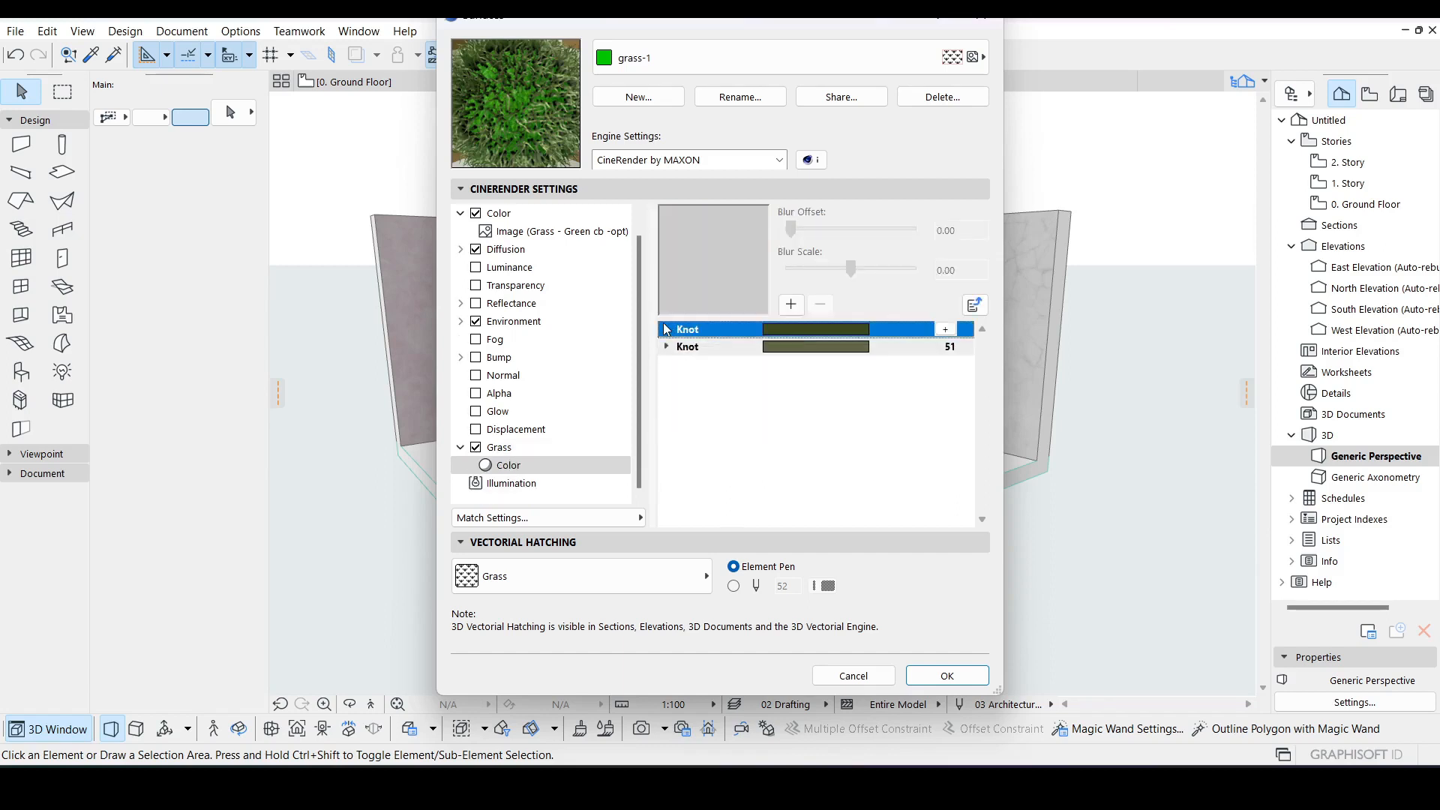
{"action": "left_click", "coordinate": [947, 677]}
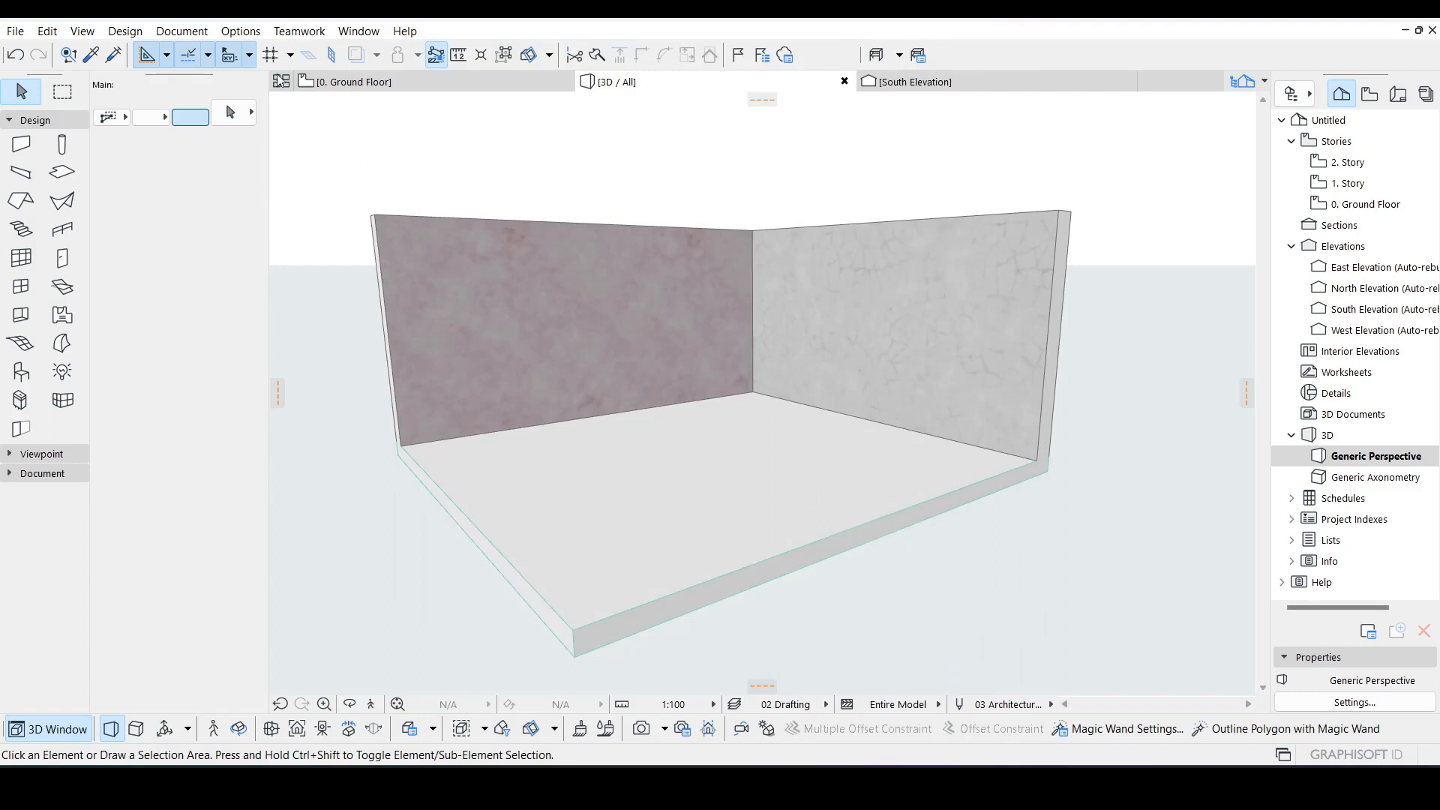
Step: Open the Surface Painter, search for grass-1 and paint the floor slab's top face with it
{"action": "left_click", "coordinate": [357, 31]}
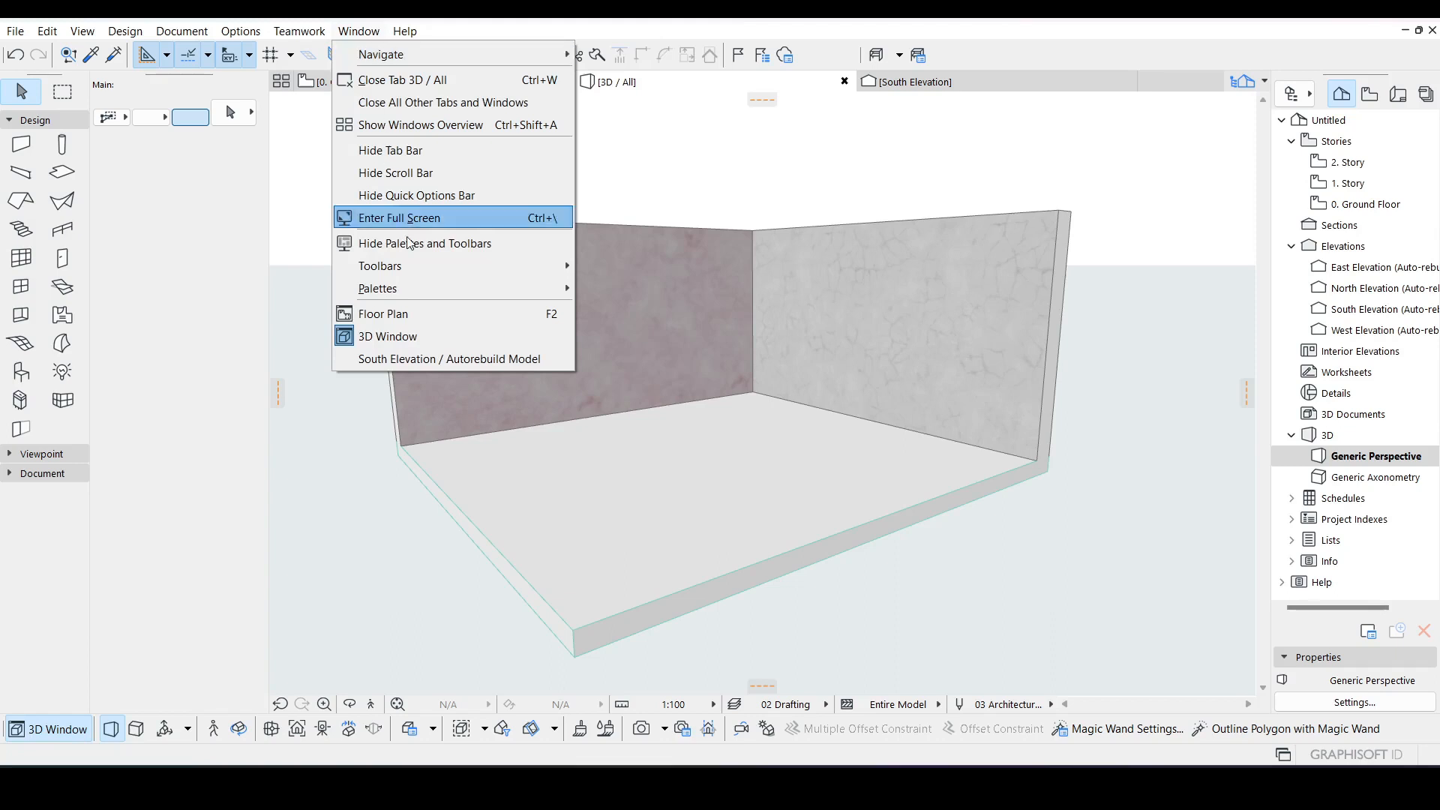
{"action": "mouse_move", "coordinate": [536, 298]}
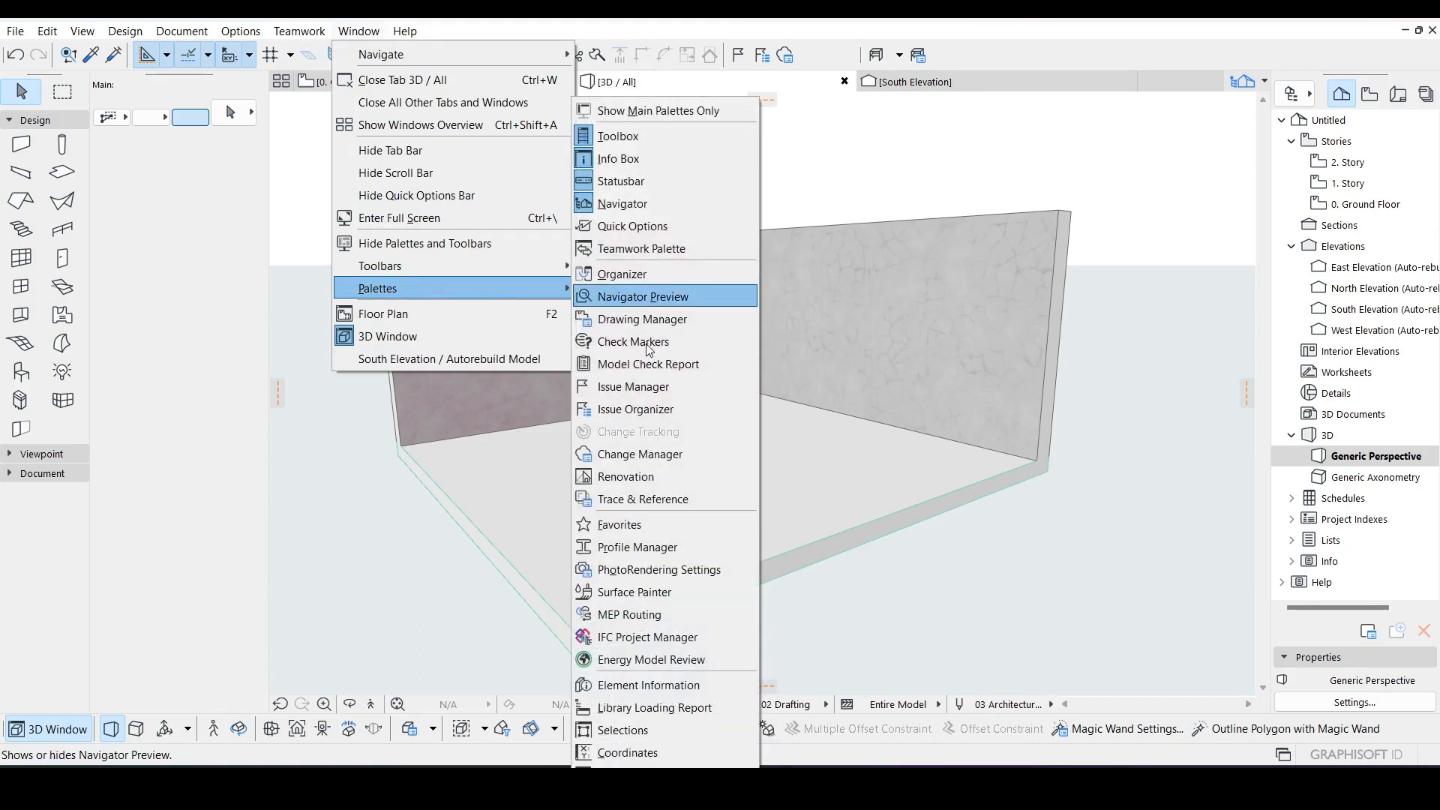
{"action": "left_click", "coordinate": [650, 594]}
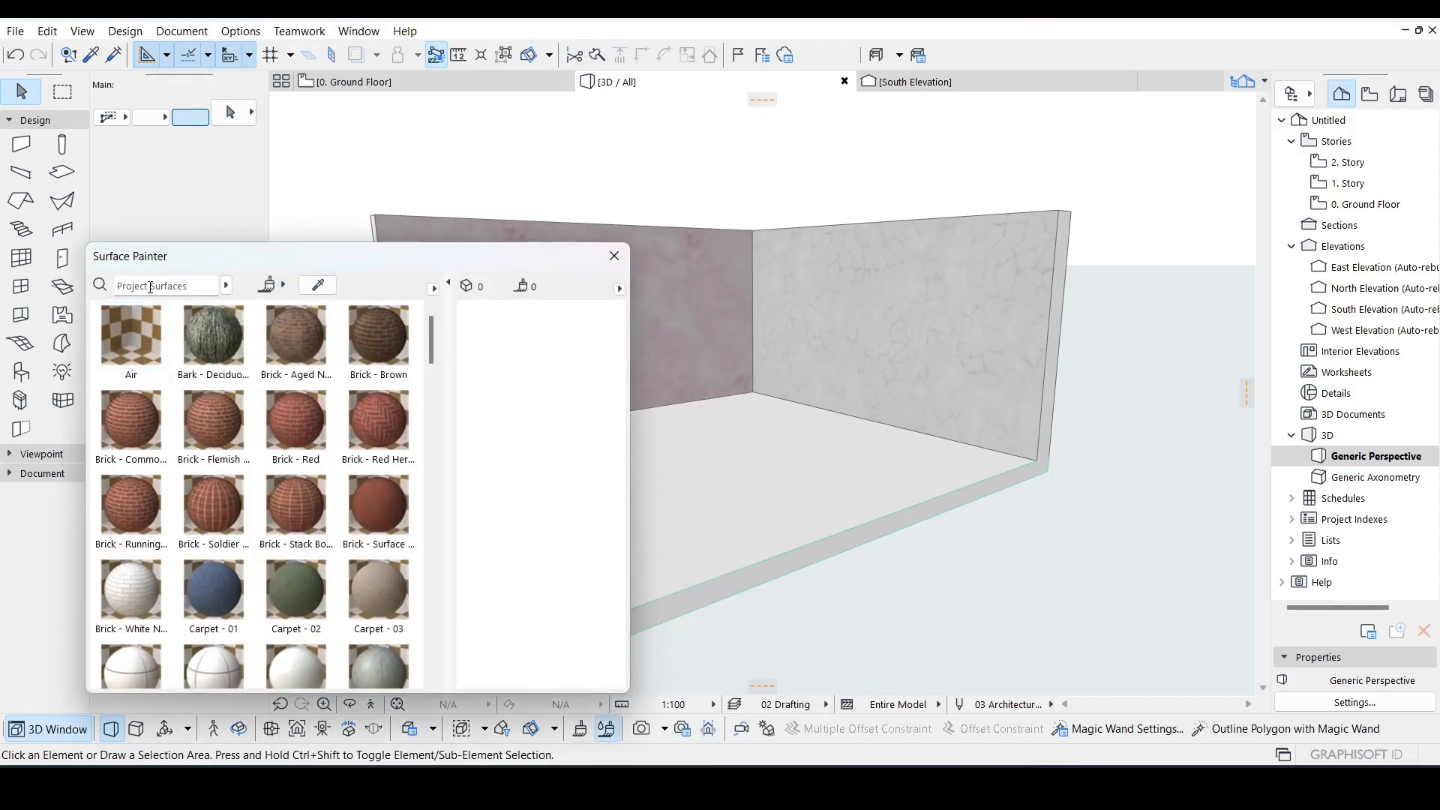
{"action": "left_click", "coordinate": [150, 287]}
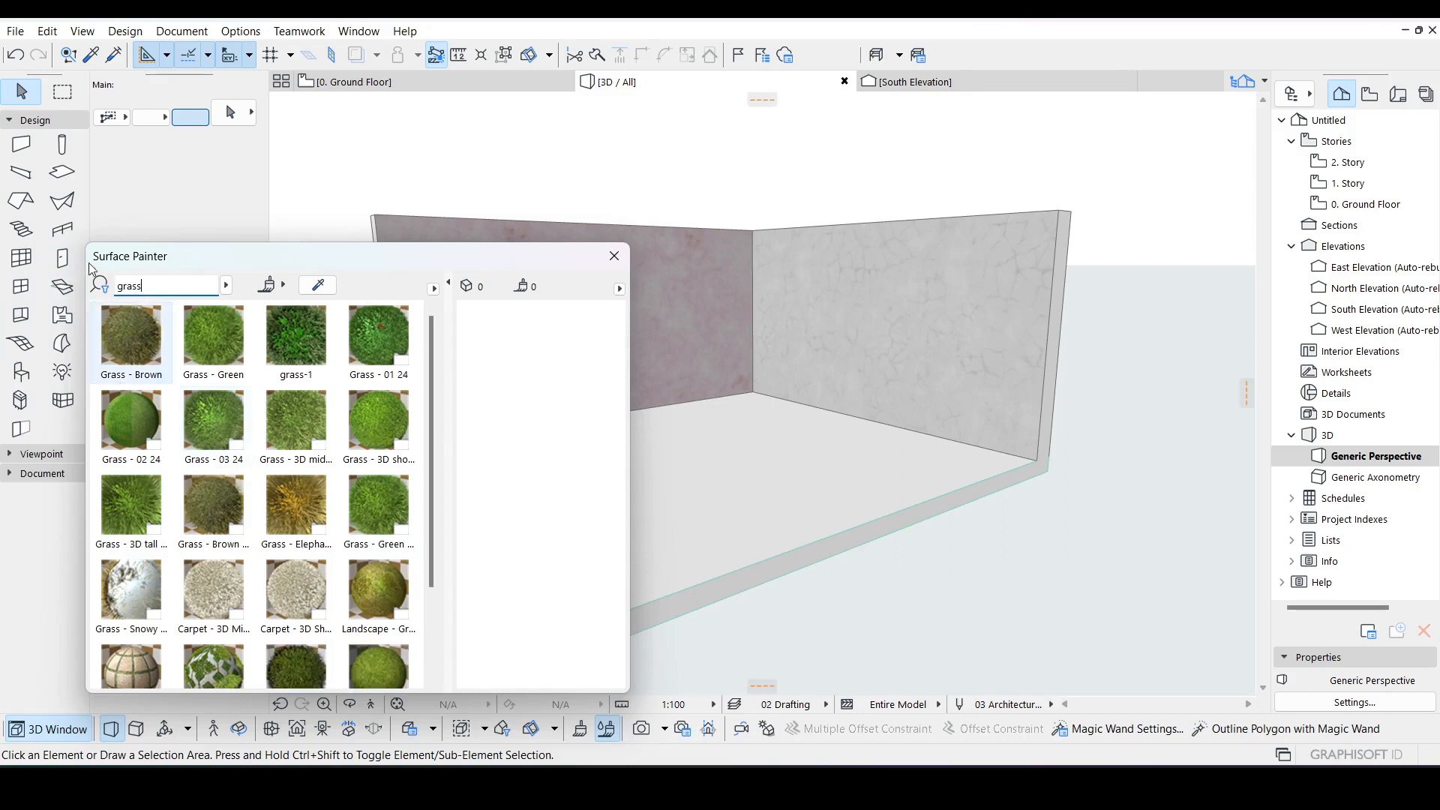
{"action": "scroll", "coordinate": [296, 529], "scroll_direction": "down", "scroll_amount": 1}
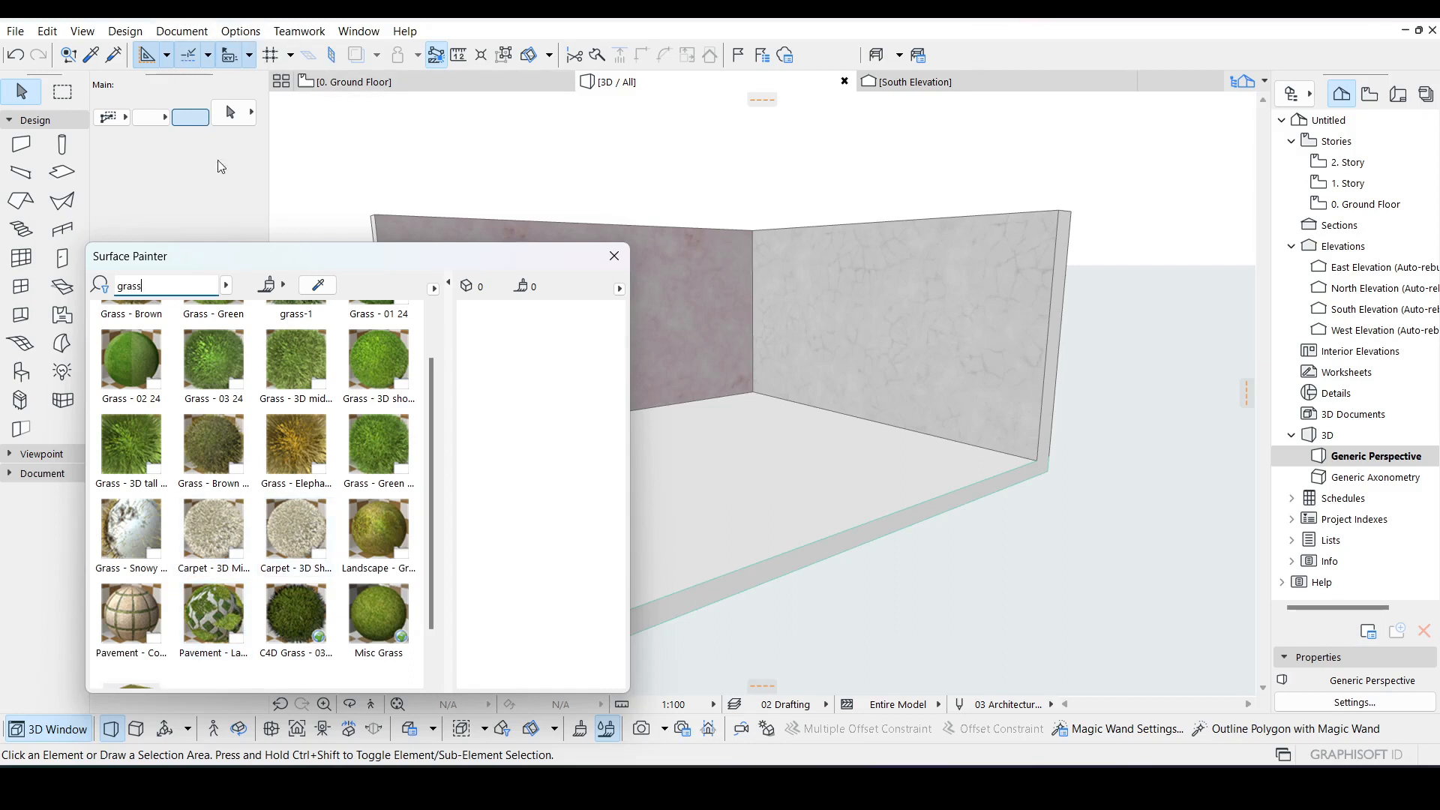
{"action": "scroll", "coordinate": [221, 379], "scroll_direction": "up", "scroll_amount": 1}
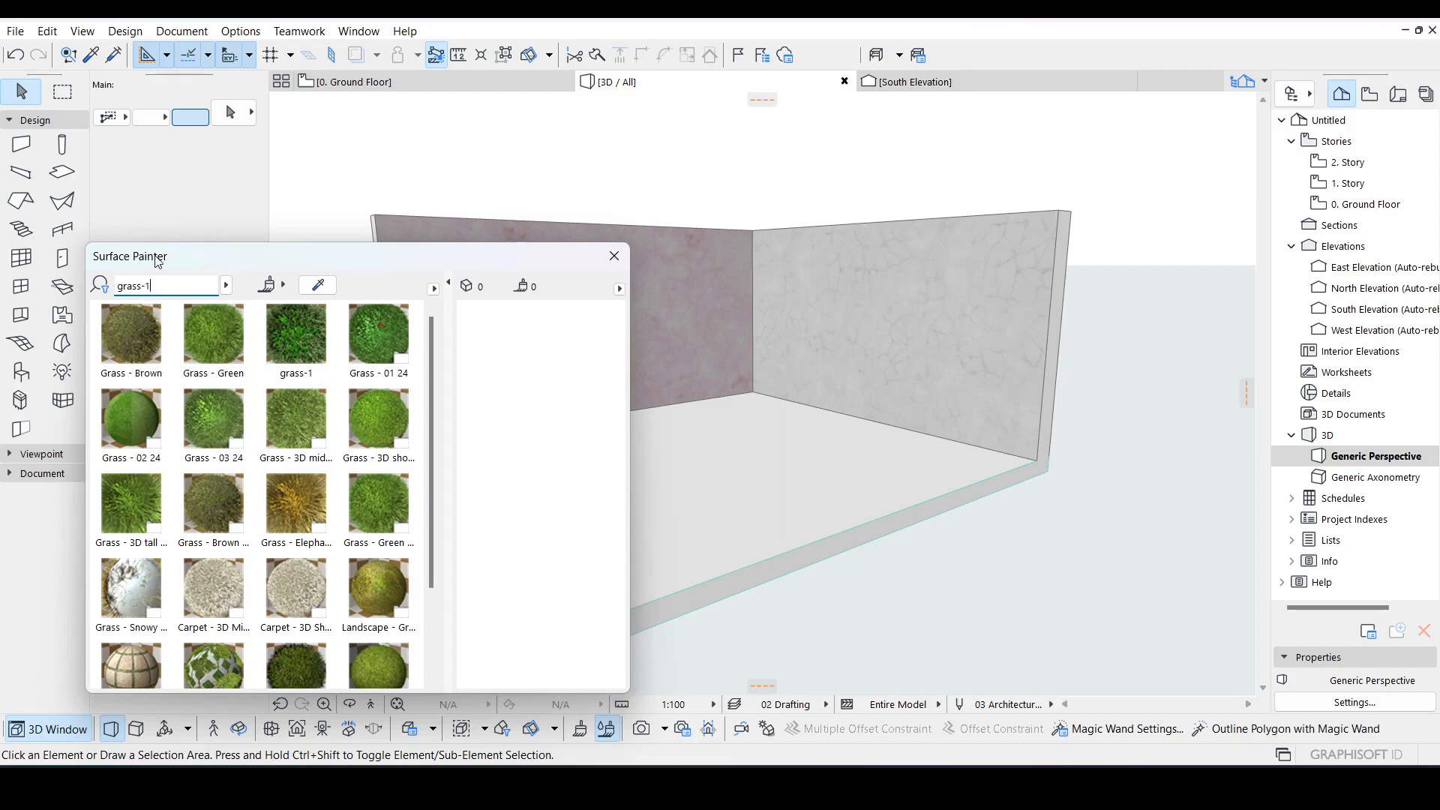
{"action": "key", "text": "Return"}
{"action": "left_click", "coordinate": [139, 341]}
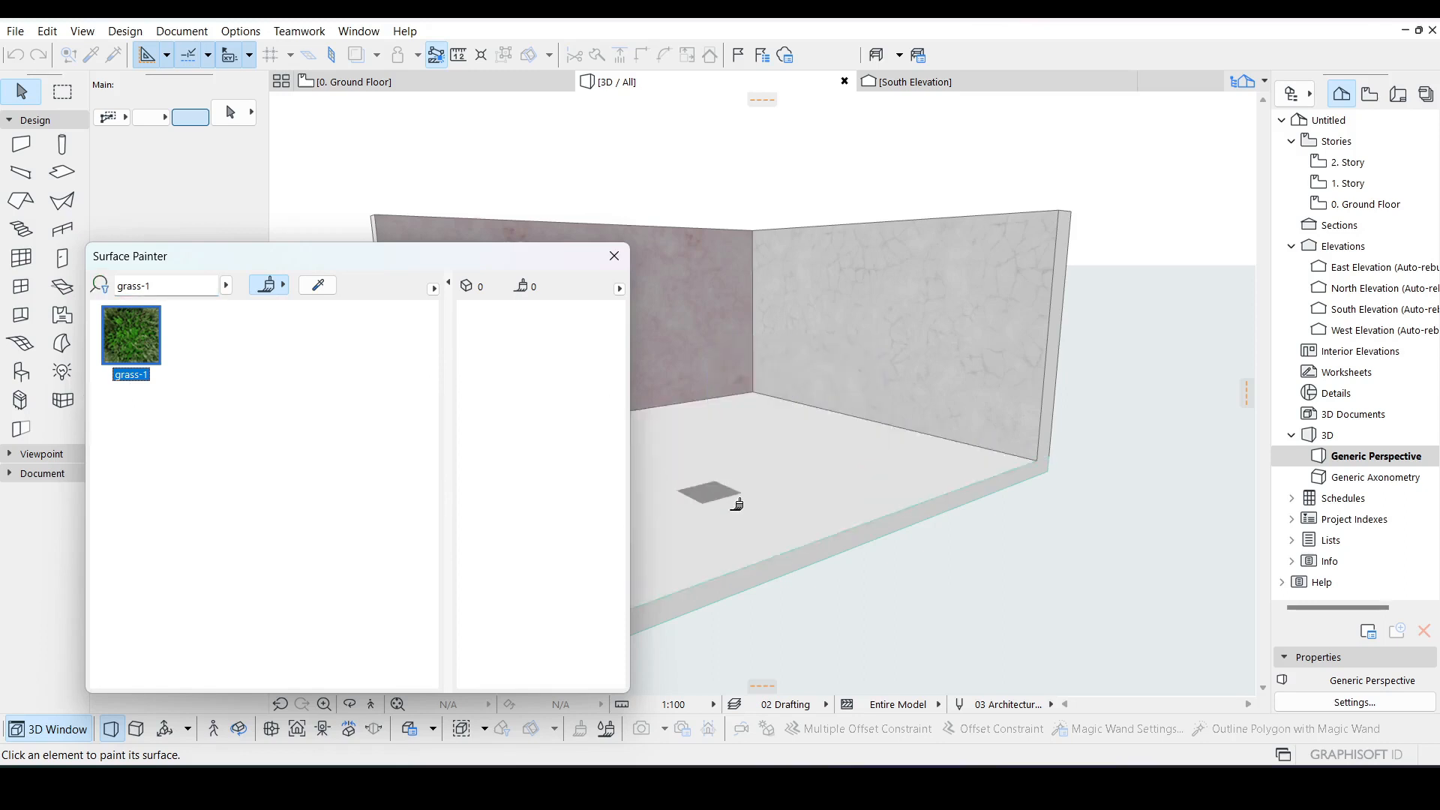
{"action": "left_click", "coordinate": [717, 467]}
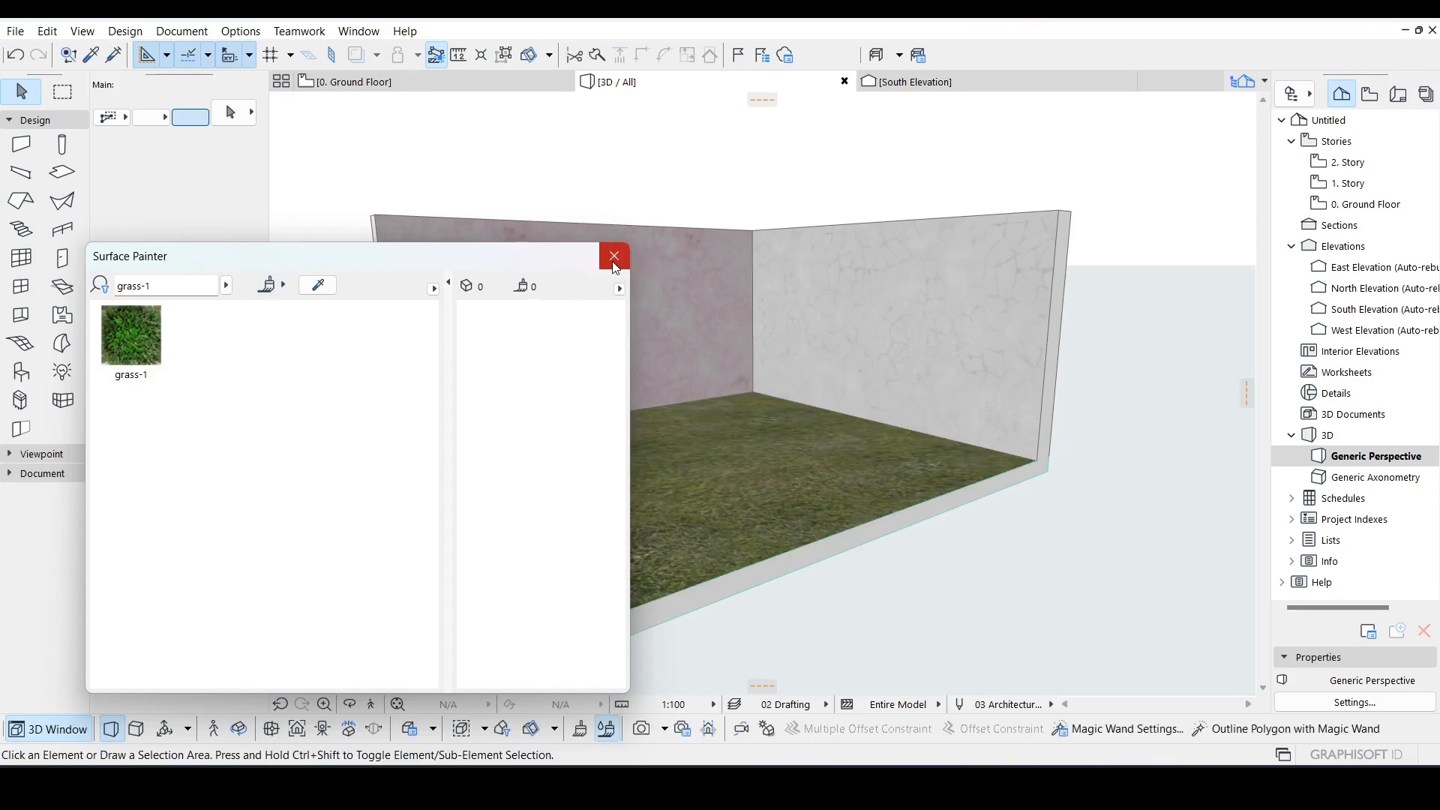
{"action": "left_click", "coordinate": [615, 262]}
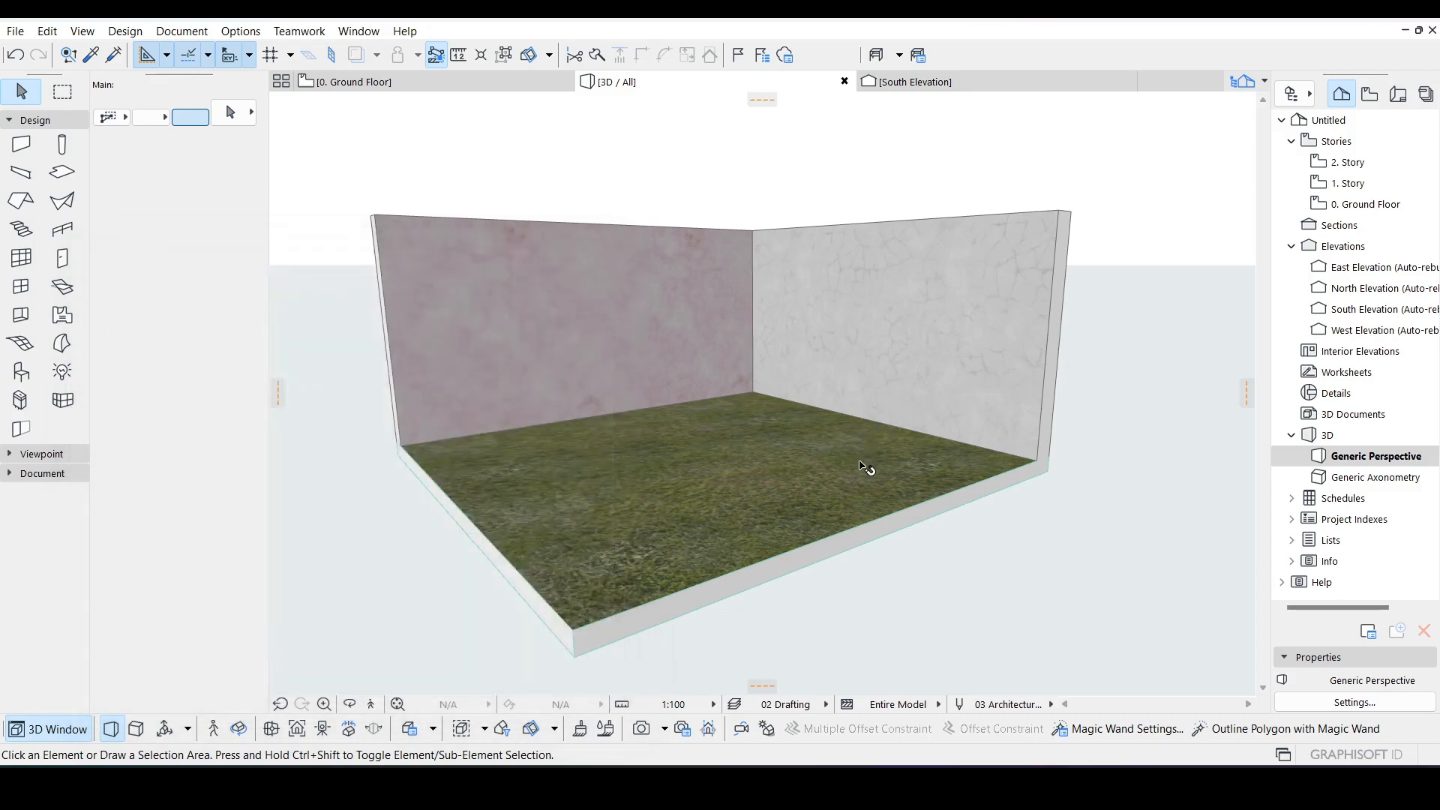
Step: On the ground floor plan, drag a copy of the floor slab so it sits against the original's right edge
{"action": "left_click", "coordinate": [386, 89]}
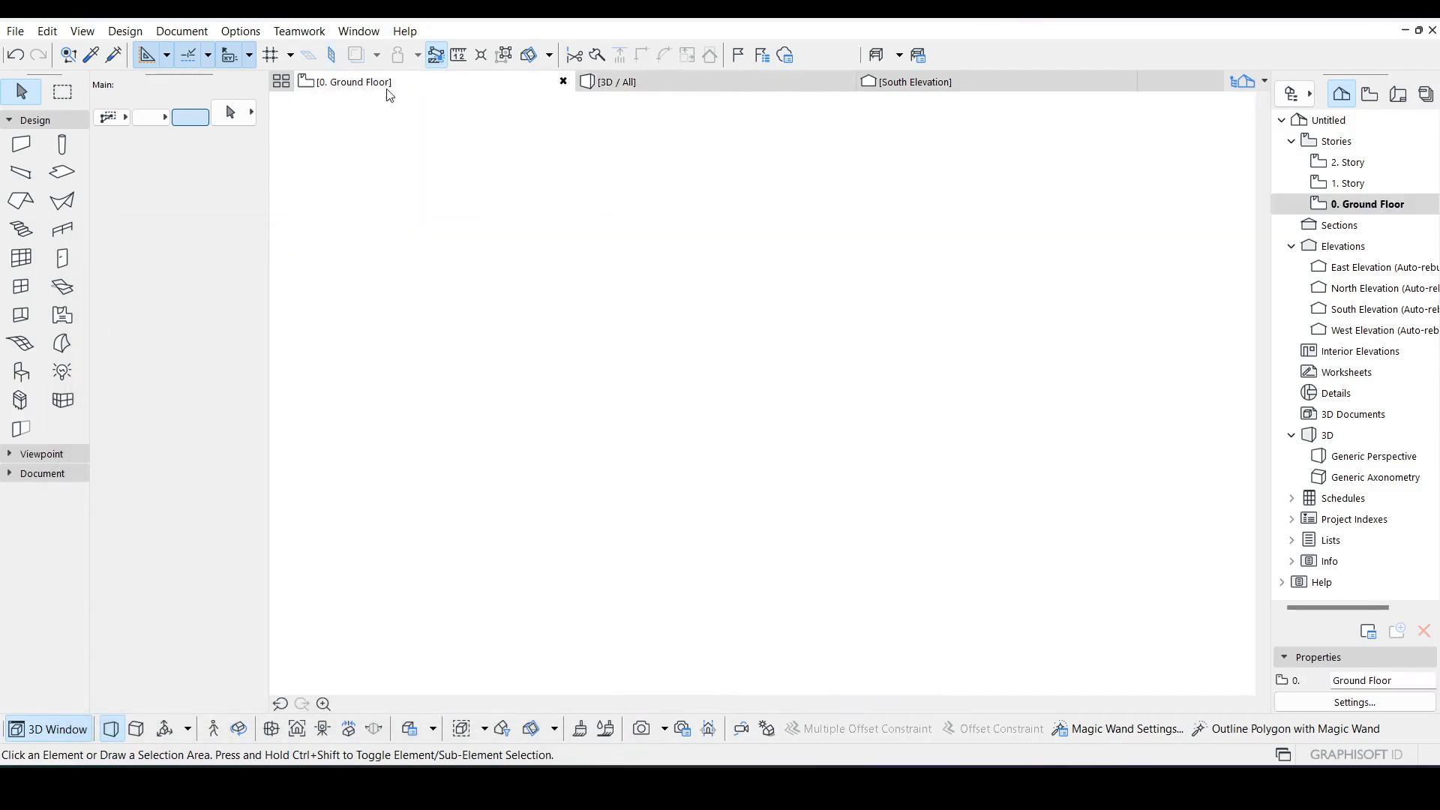
{"action": "left_click", "coordinate": [807, 321]}
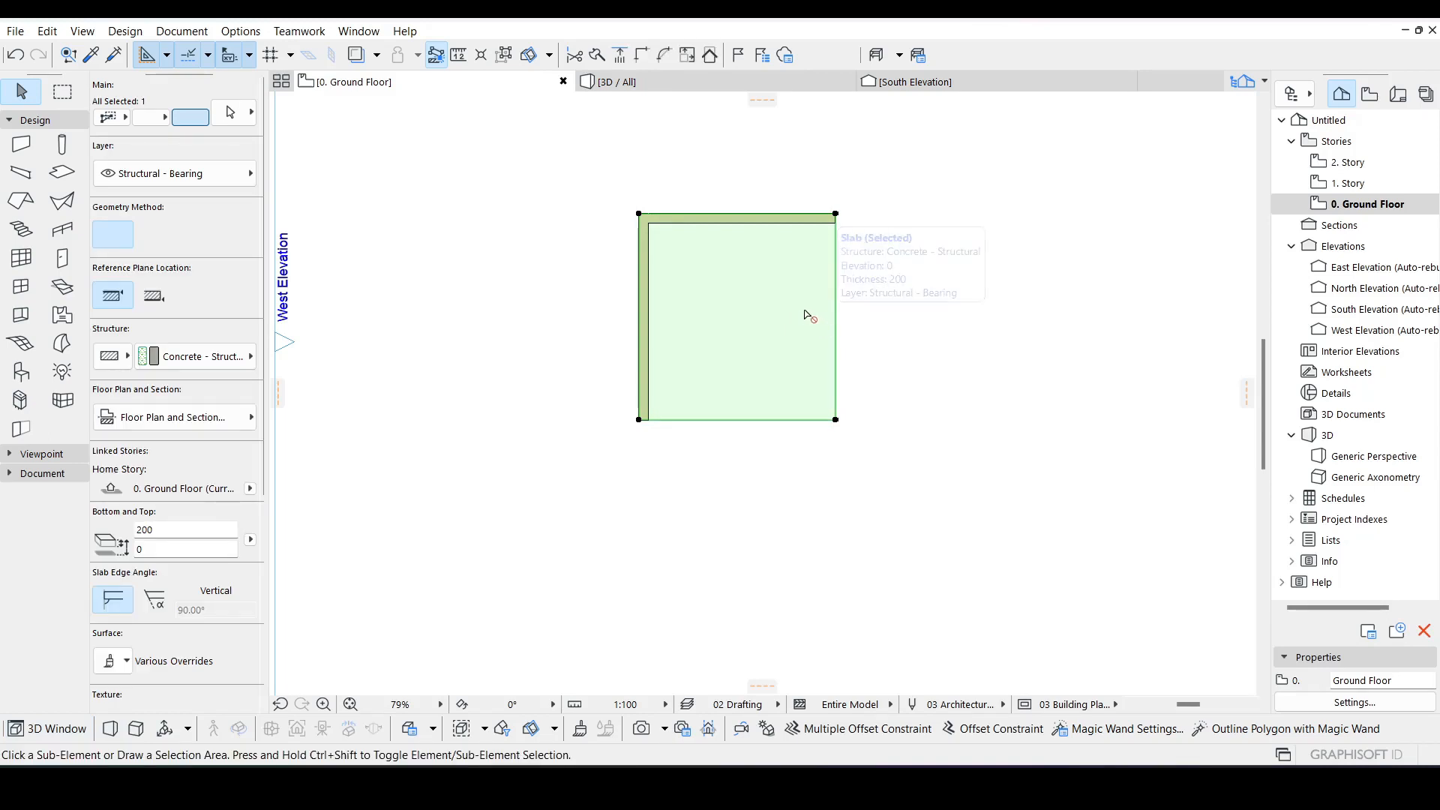
{"action": "key", "text": "ctrl+shift+d"}
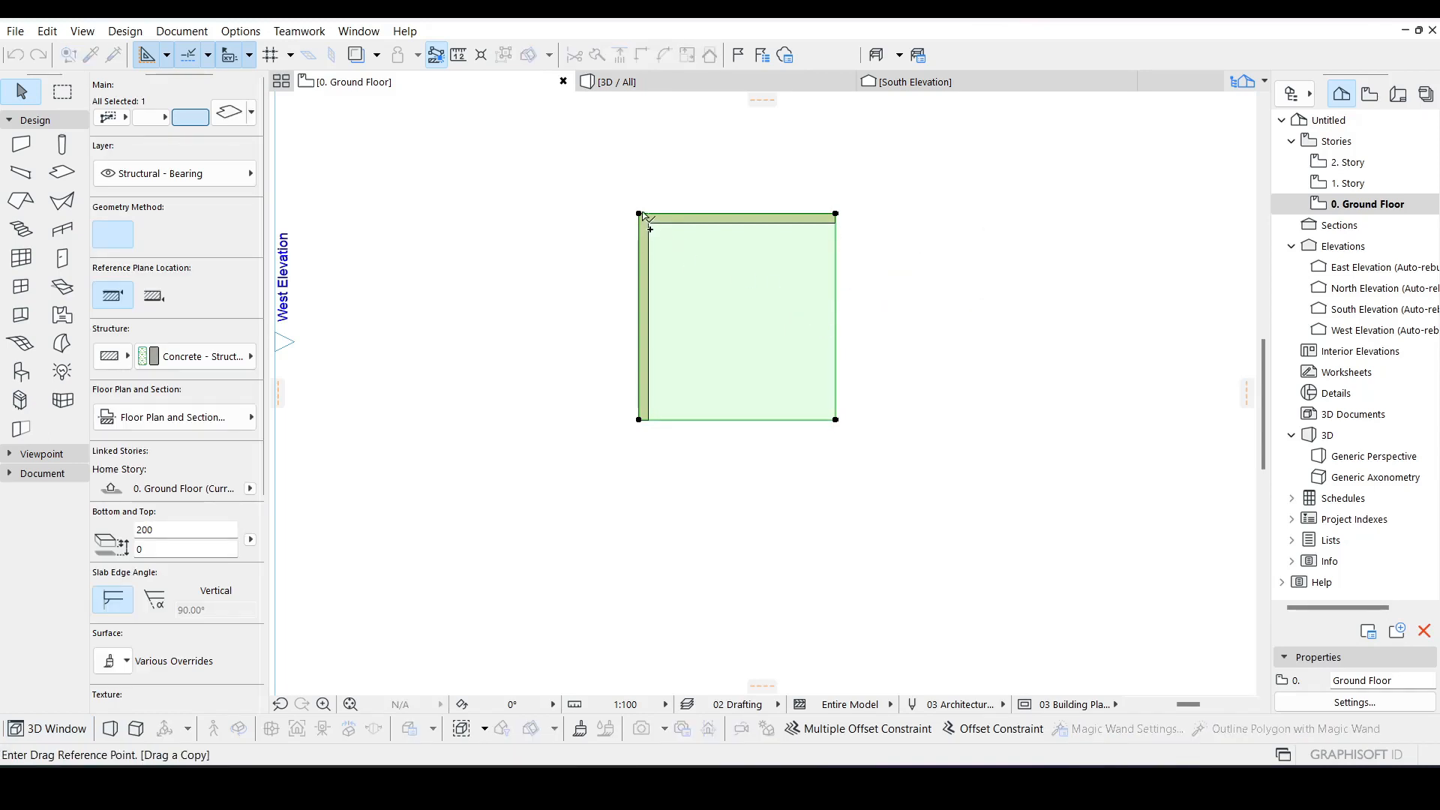
{"action": "left_click", "coordinate": [639, 214]}
{"action": "left_click", "coordinate": [836, 214]}
{"action": "key", "text": "Escape"}
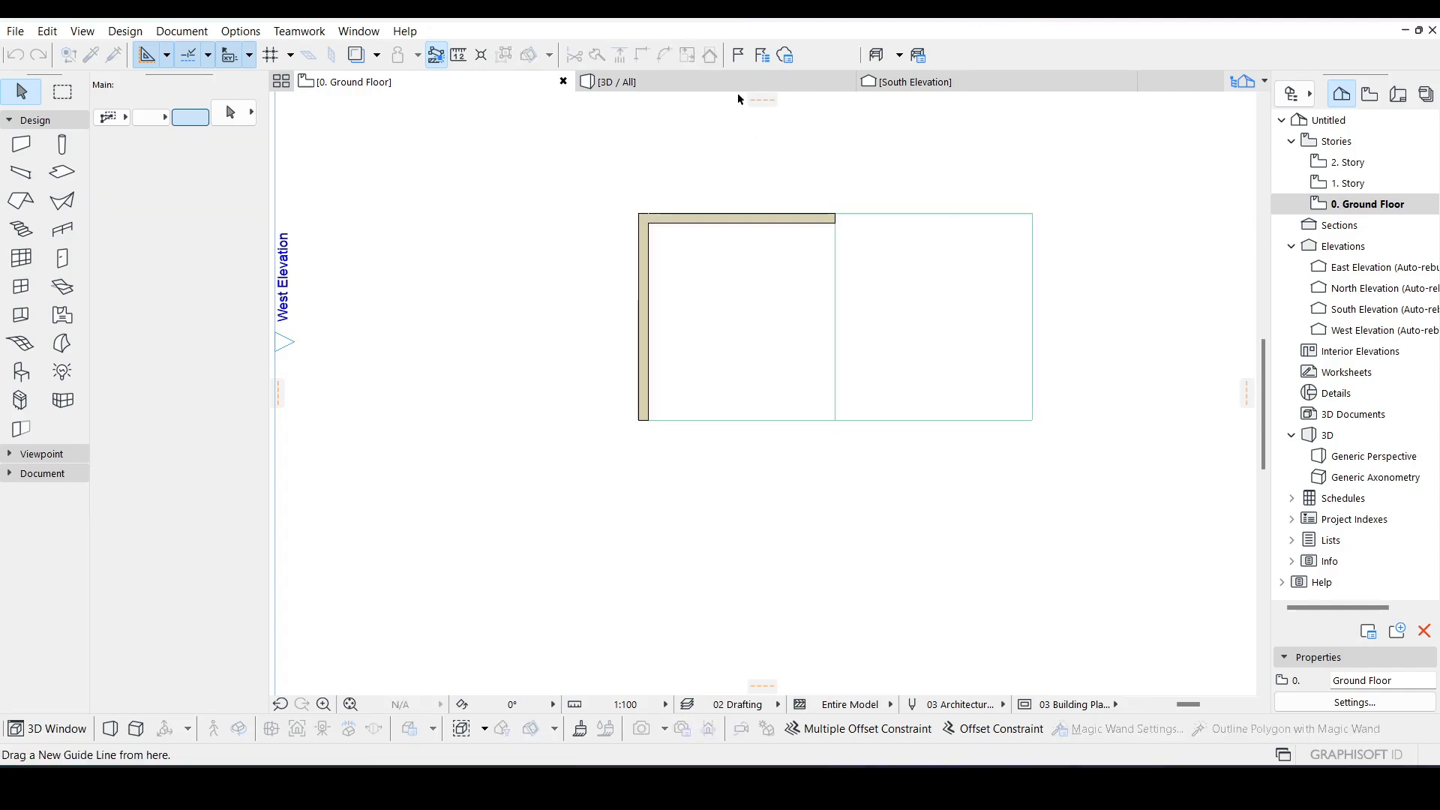
Step: Paint the copied slab's top face with the Pavement - Lawn Grid Paver 24 surface, adding it to the project from the library
{"action": "left_click", "coordinate": [739, 83]}
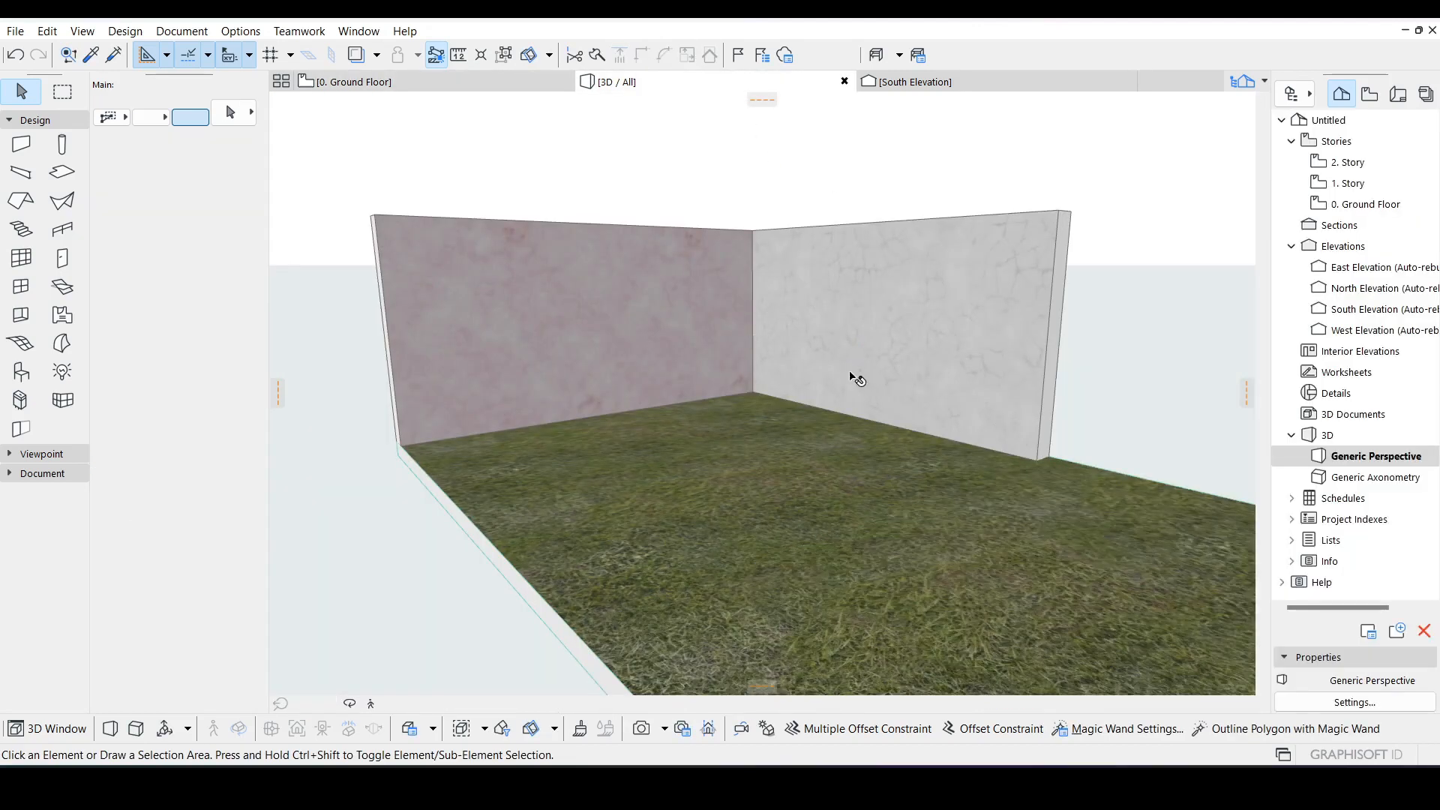
{"action": "scroll", "coordinate": [855, 379], "scroll_direction": "up", "scroll_amount": 3}
{"action": "middle_click_drag", "start_coordinate": [976, 465], "coordinate": [832, 438]}
{"action": "scroll", "coordinate": [829, 421], "scroll_direction": "down", "scroll_amount": 4}
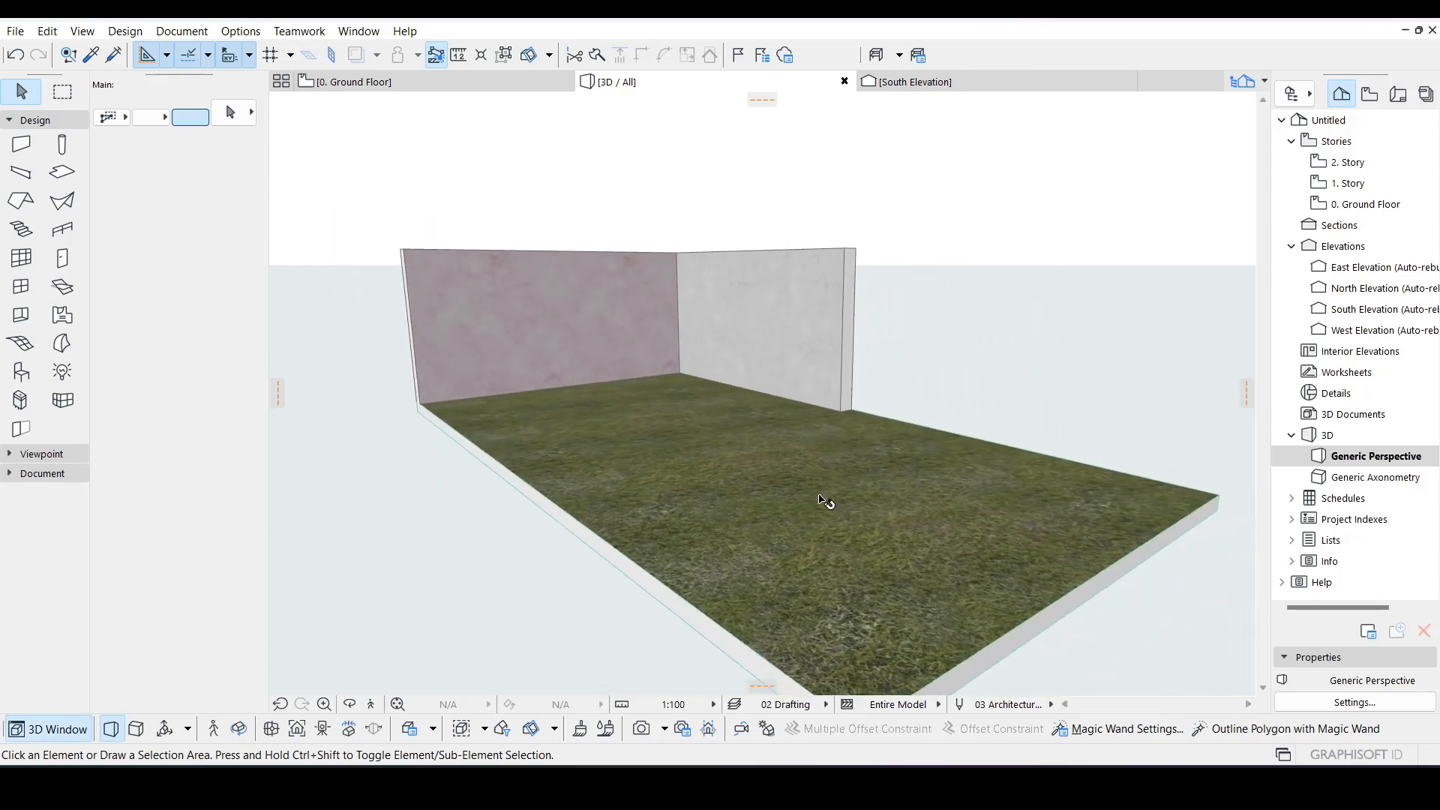
{"action": "left_click", "coordinate": [830, 498]}
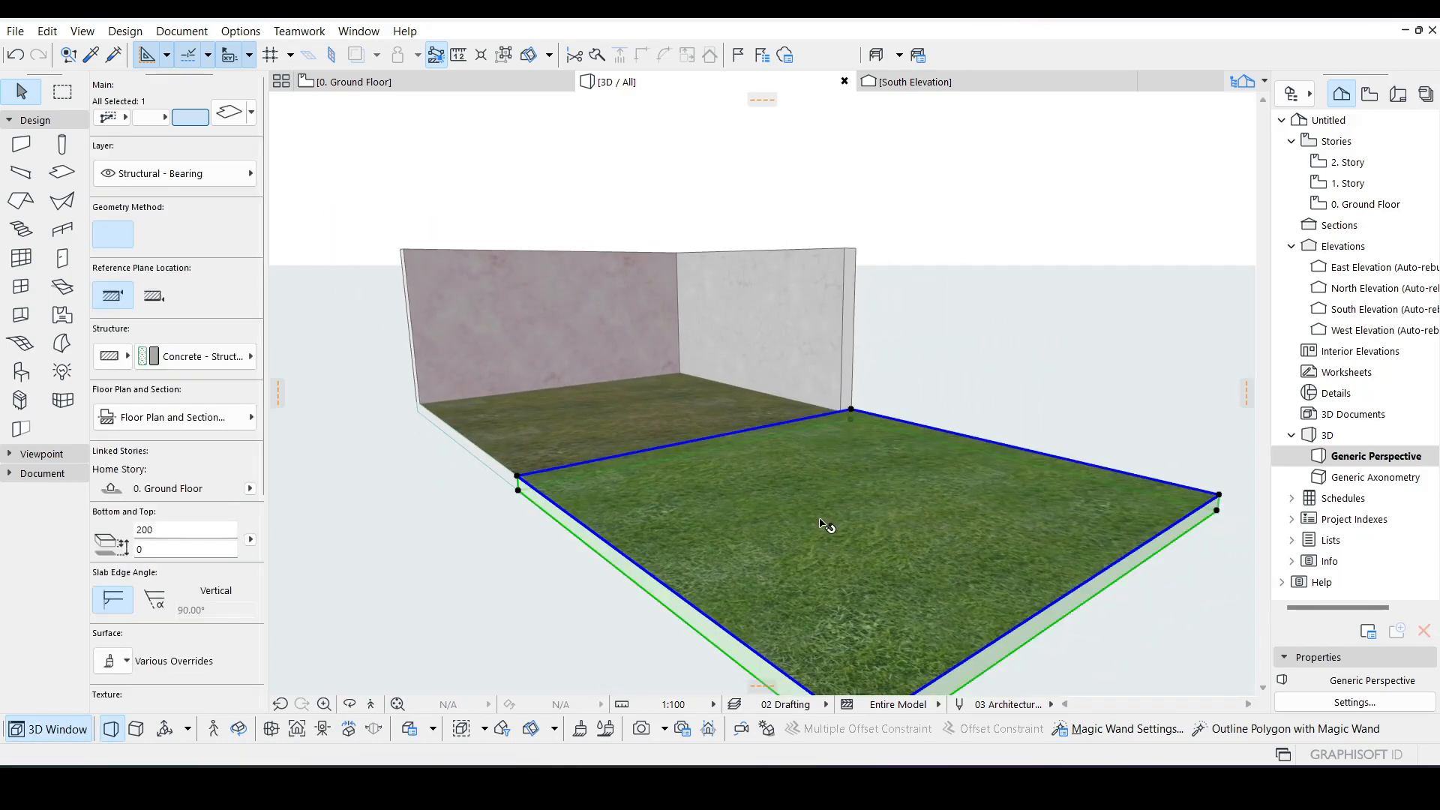
{"action": "left_click", "coordinate": [369, 33]}
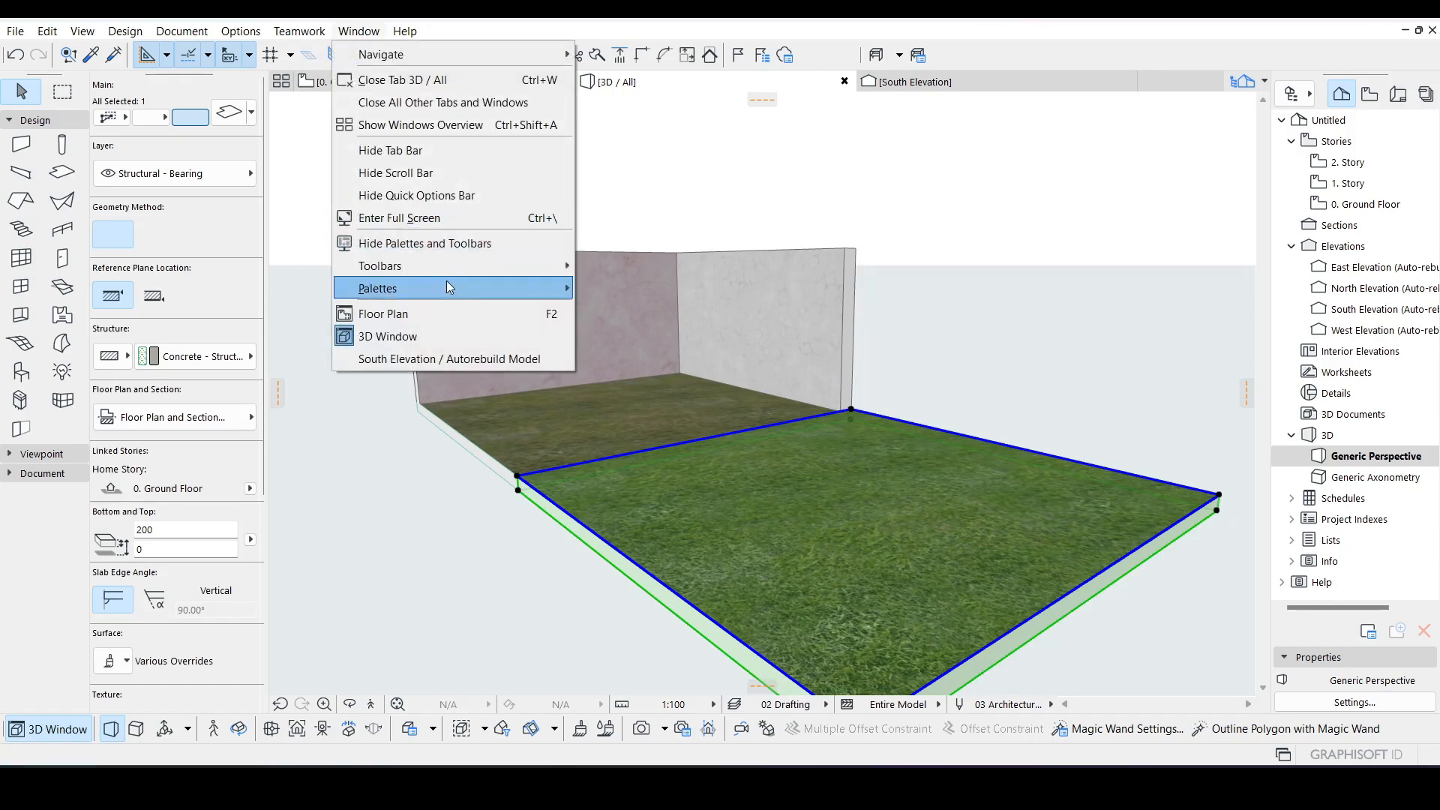
{"action": "mouse_move", "coordinate": [450, 288]}
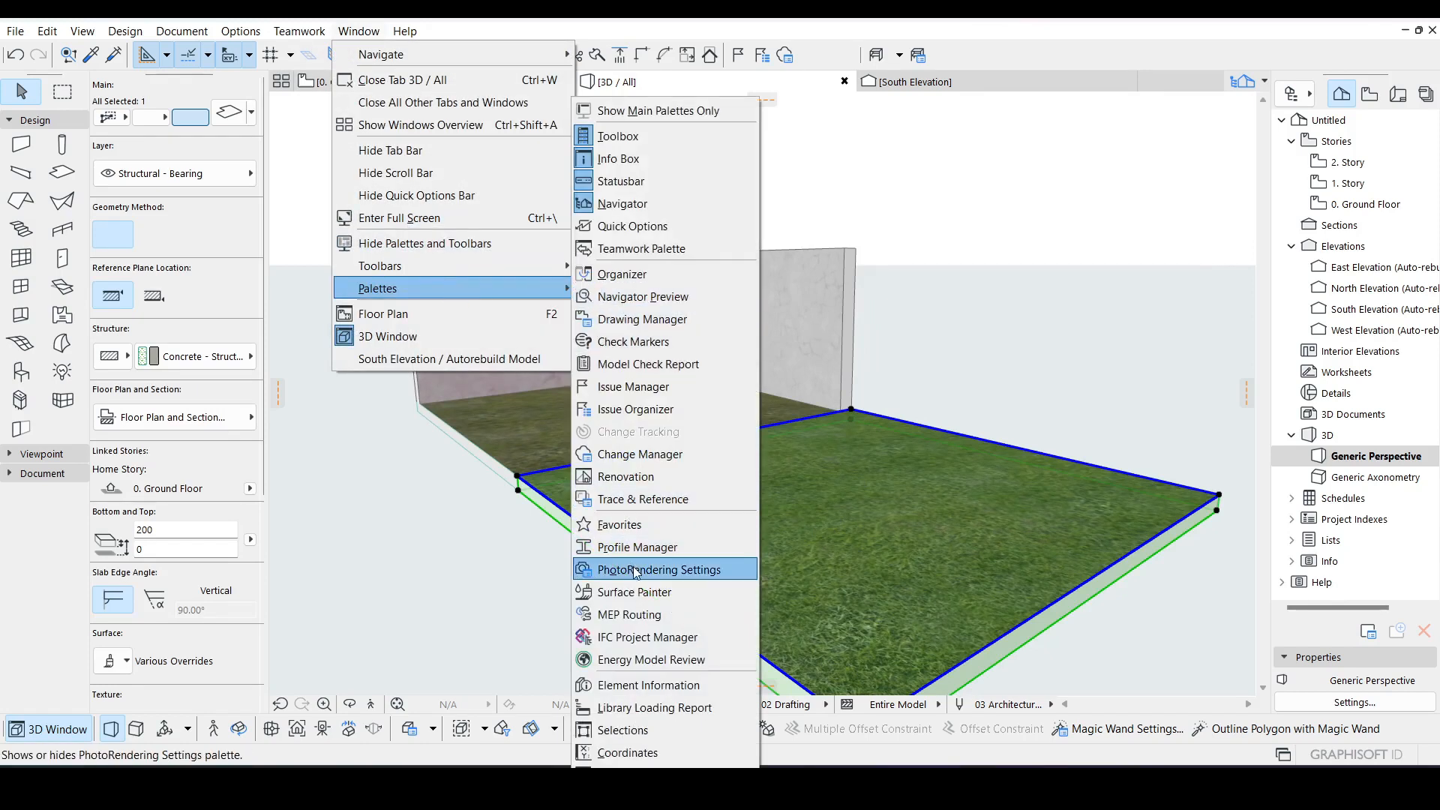
{"action": "left_click", "coordinate": [631, 593]}
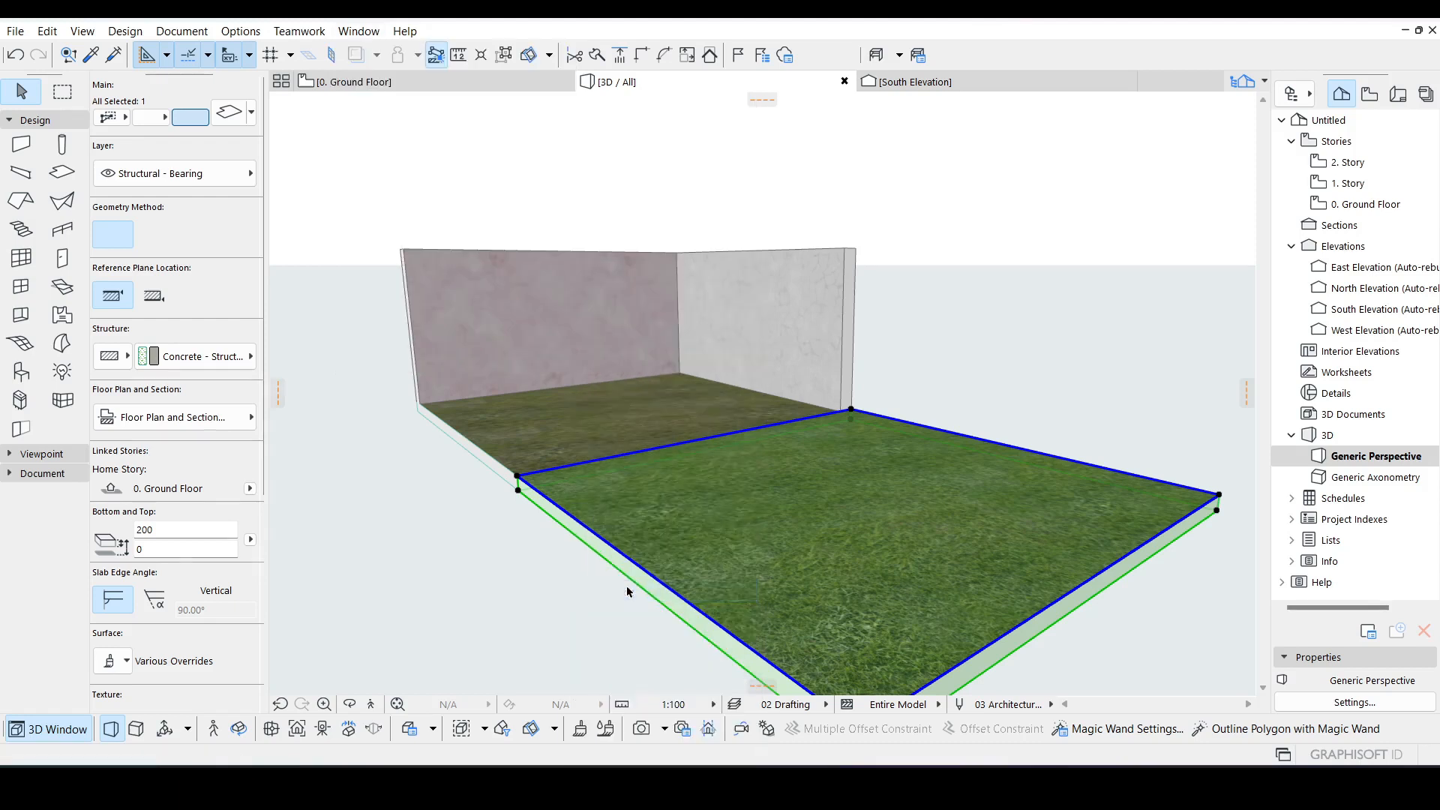
{"action": "left_click", "coordinate": [188, 289]}
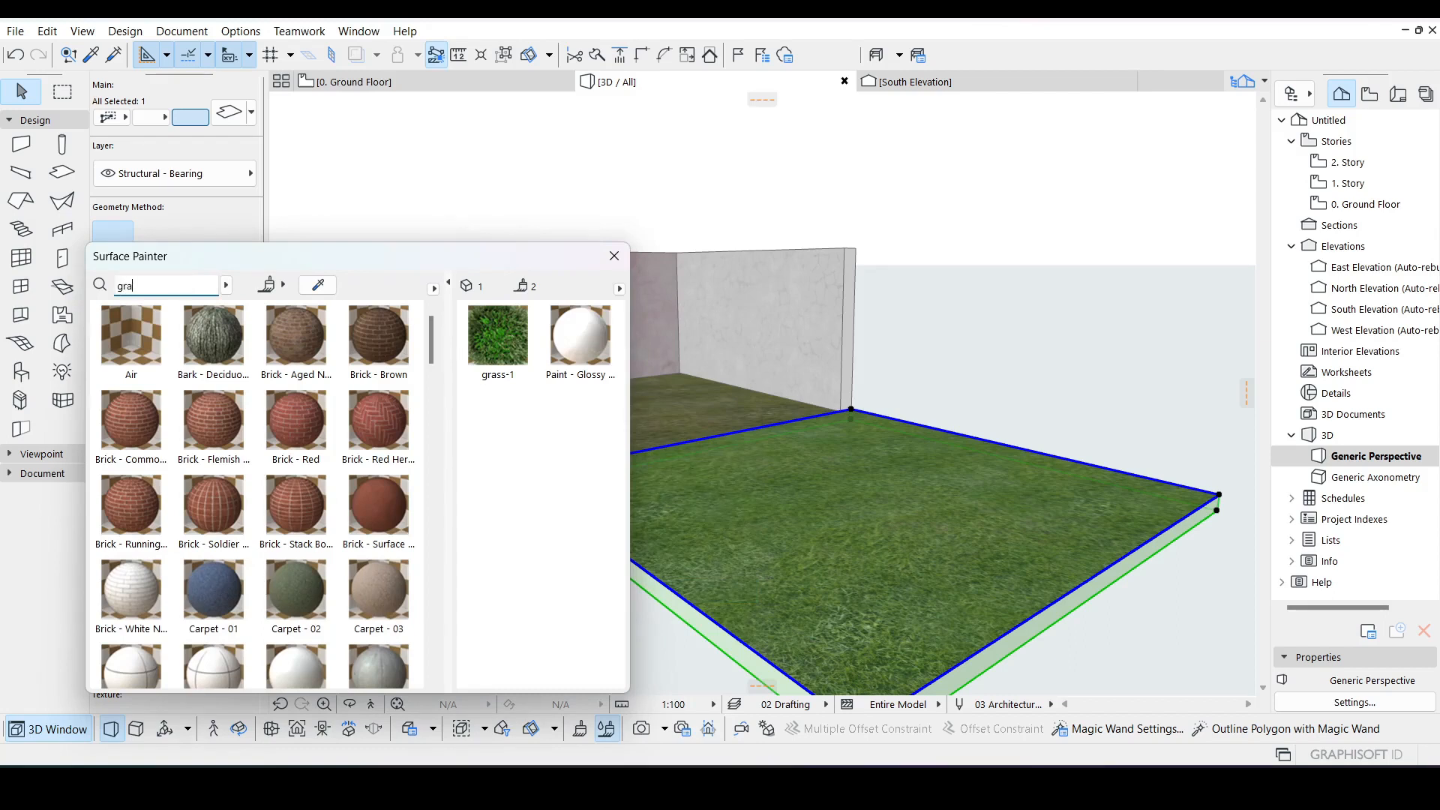
{"action": "key", "text": "Return"}
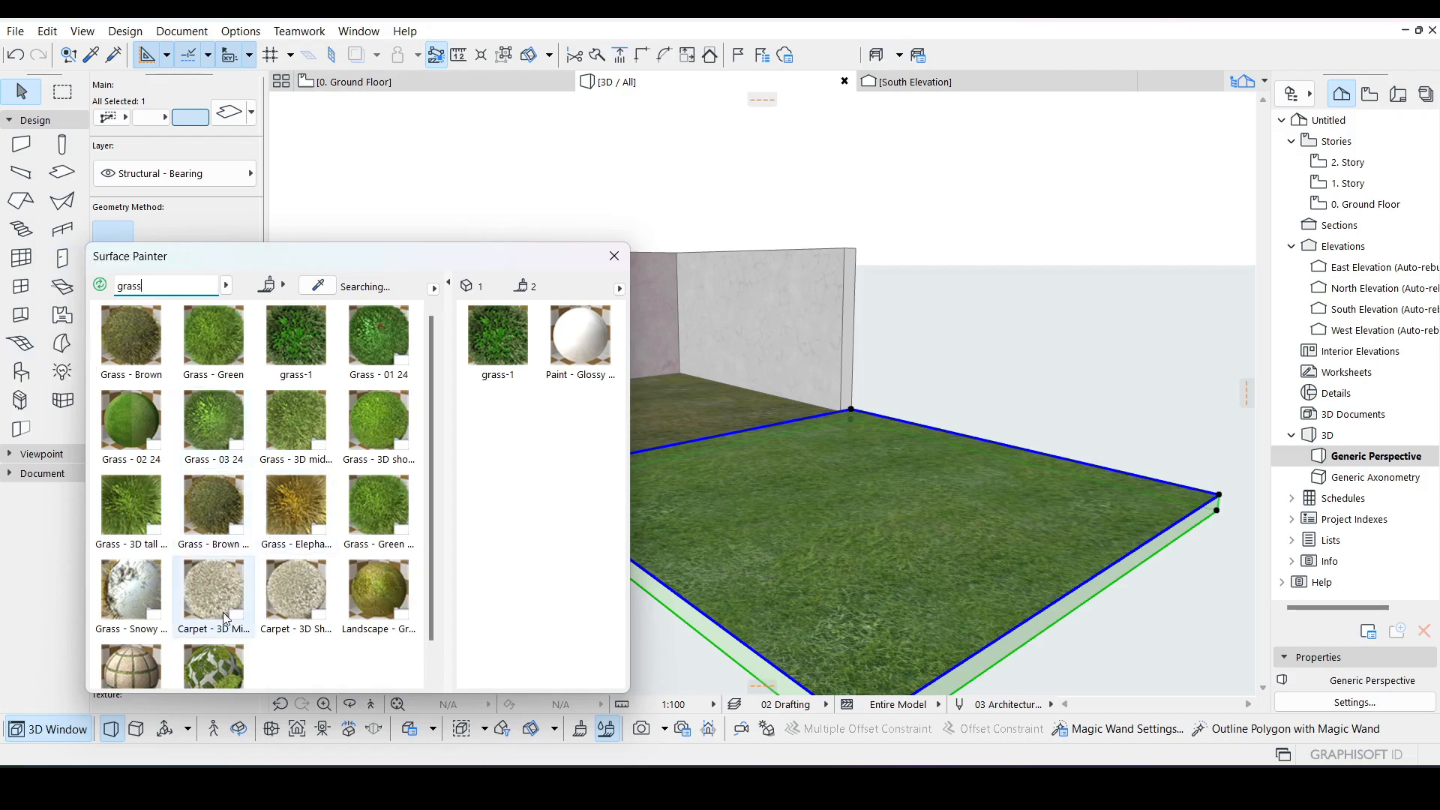
{"action": "left_click", "coordinate": [212, 659]}
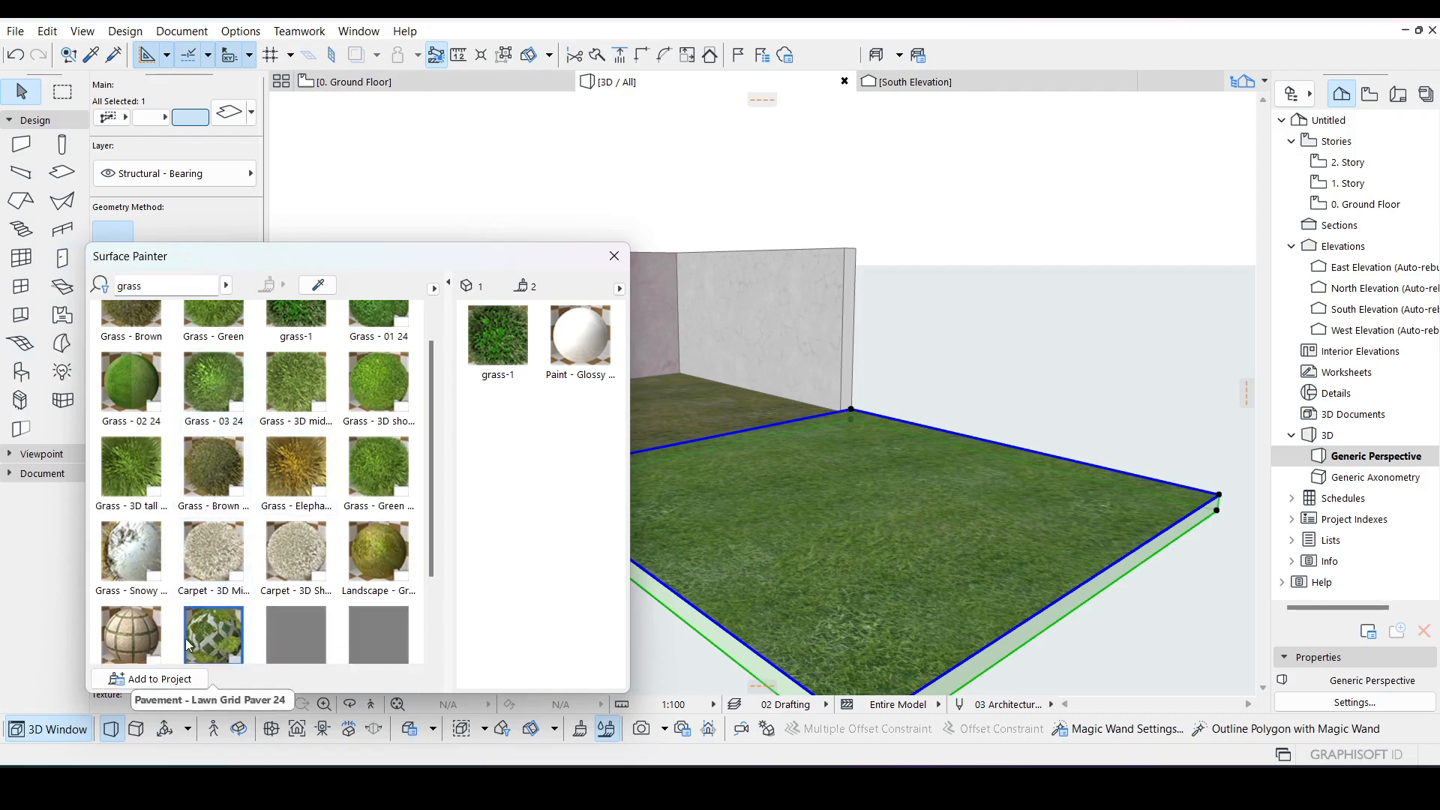
{"action": "left_click", "coordinate": [150, 679]}
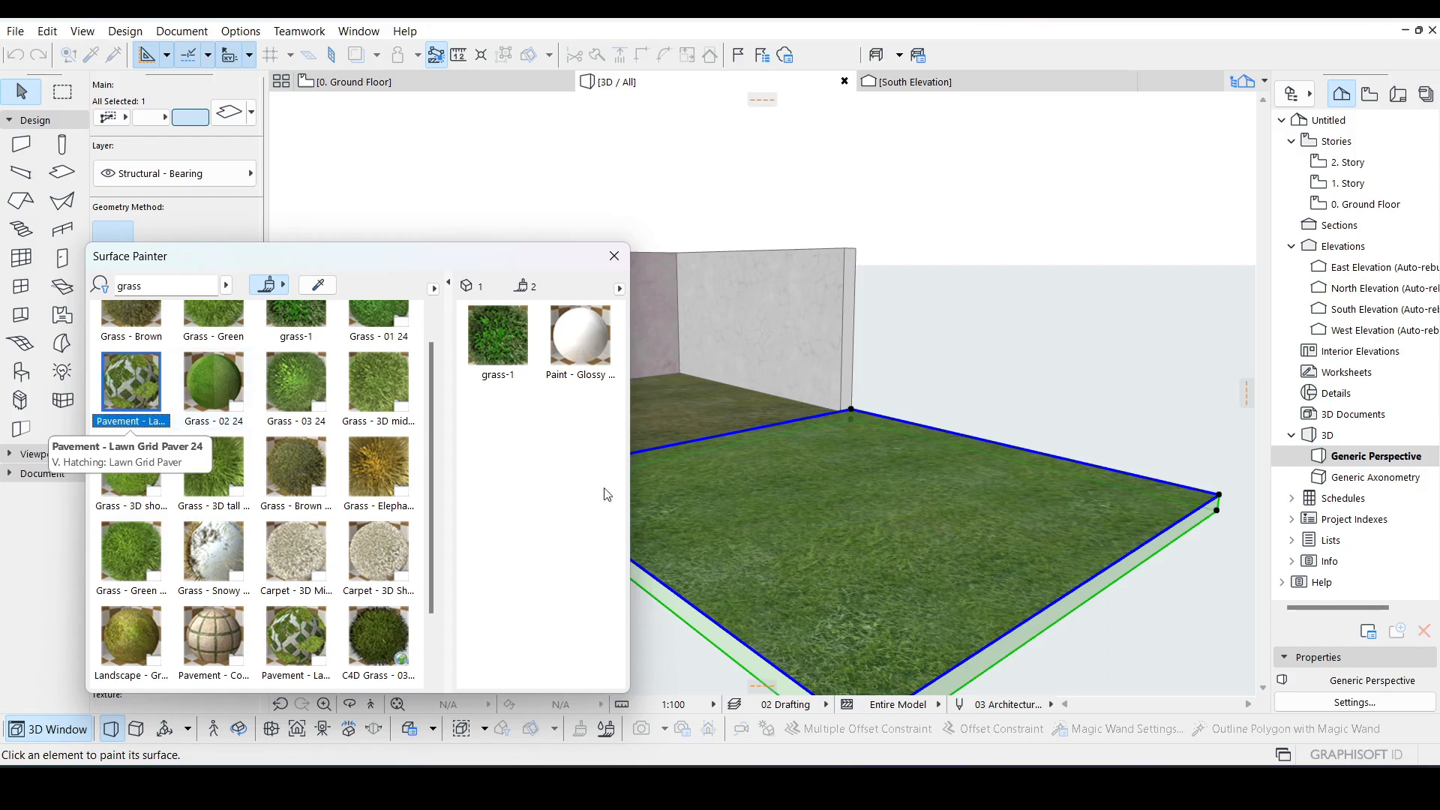
{"action": "left_click", "coordinate": [774, 519]}
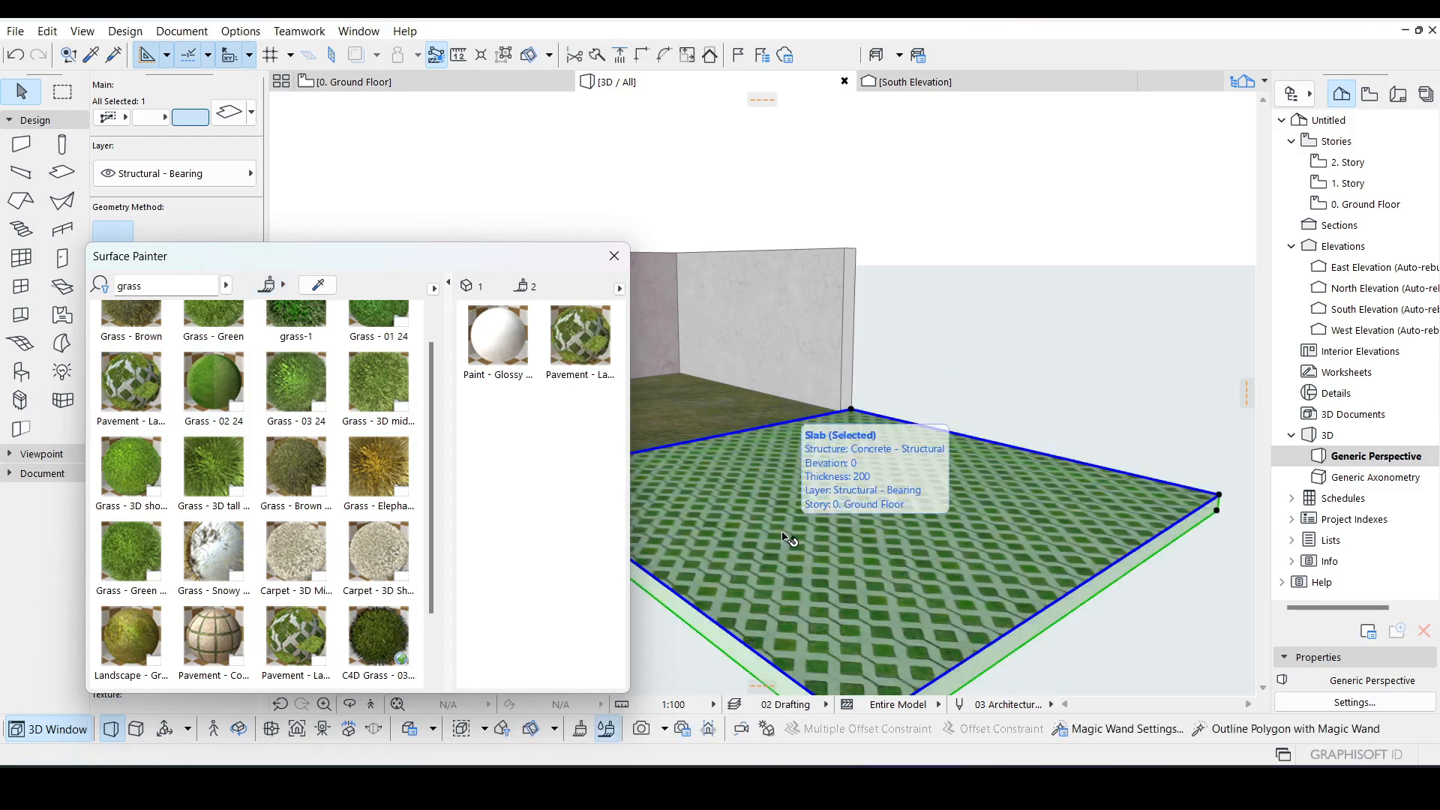
{"action": "left_click", "coordinate": [614, 256]}
Step: Extend the back wall along the new slab to its far corner
{"action": "left_click", "coordinate": [812, 349]}
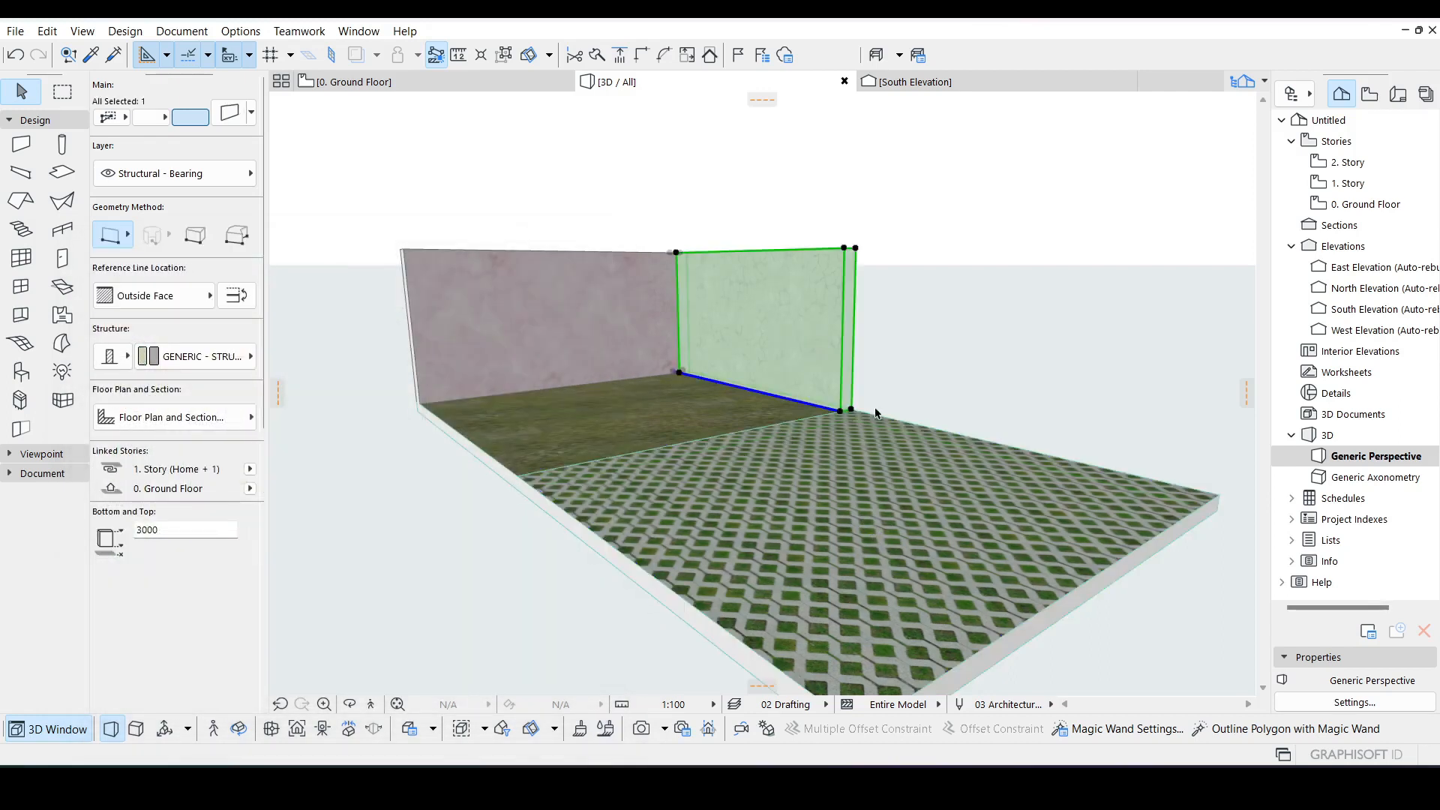
{"action": "left_click", "coordinate": [841, 414]}
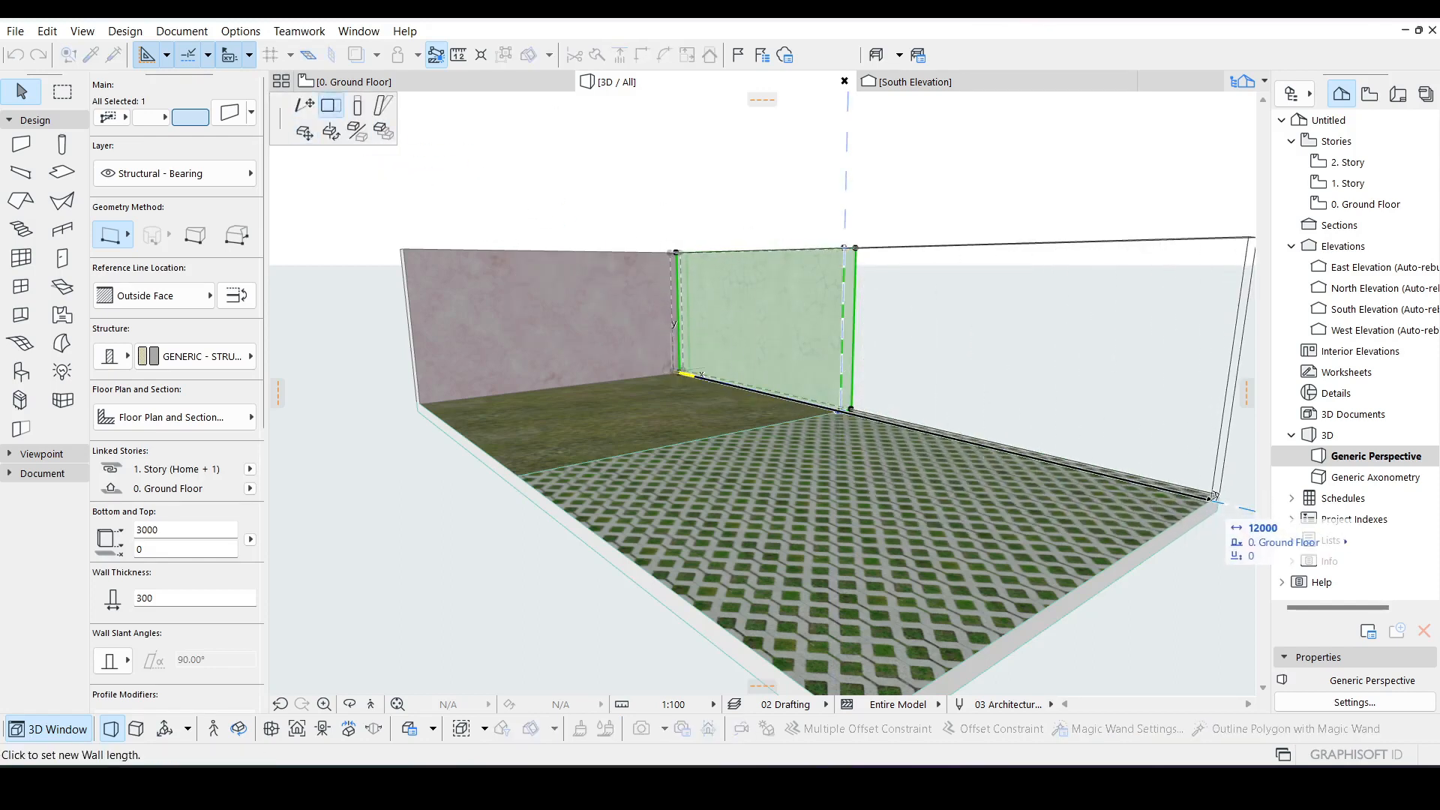
{"action": "left_click", "coordinate": [1209, 495]}
{"action": "key", "text": "Escape"}
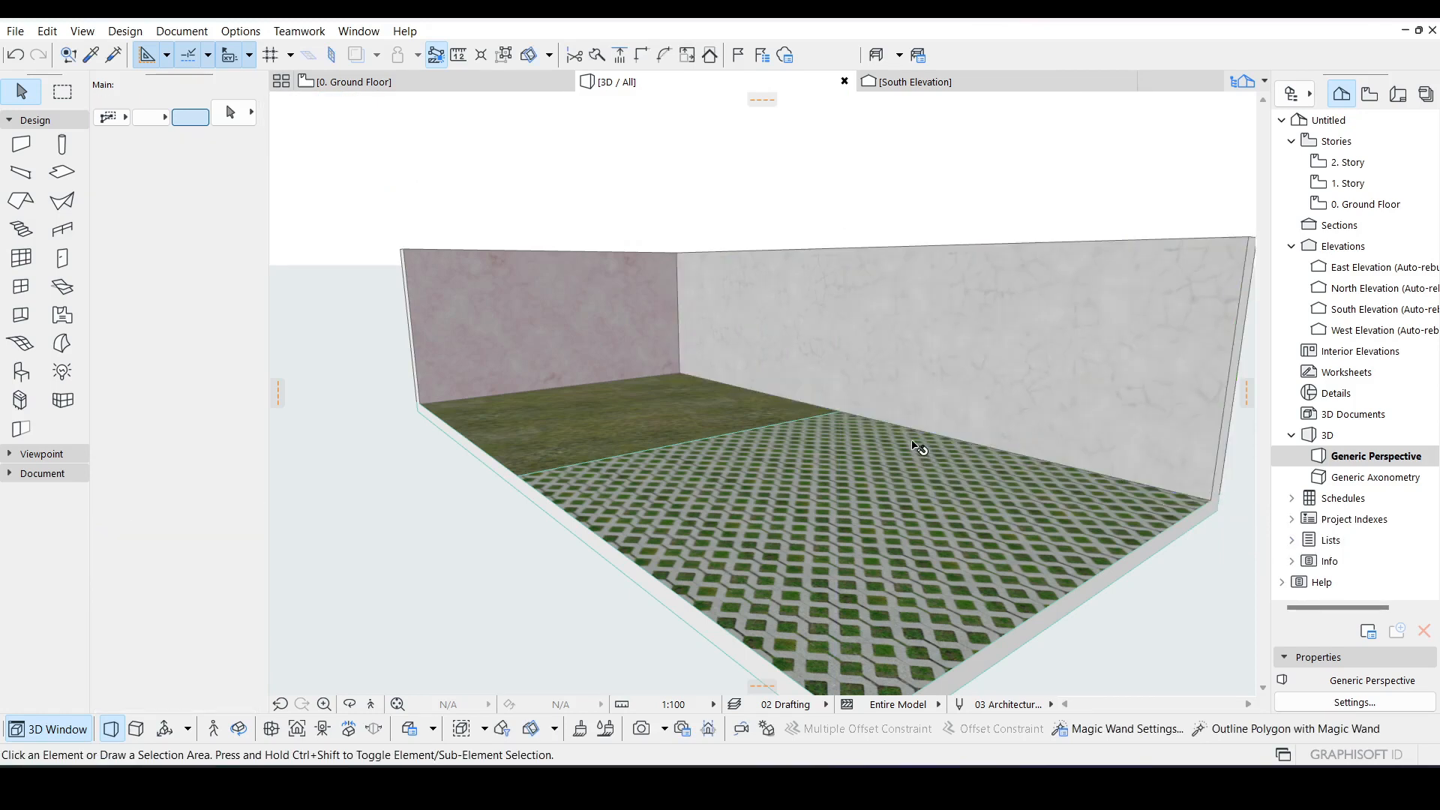
Step: Orbit the 3D view to inspect the paved slab next to the grass slab
{"action": "scroll", "coordinate": [902, 426], "scroll_direction": "down", "scroll_amount": 1}
{"action": "middle_click_drag", "start_coordinate": [977, 486], "coordinate": [925, 484]}
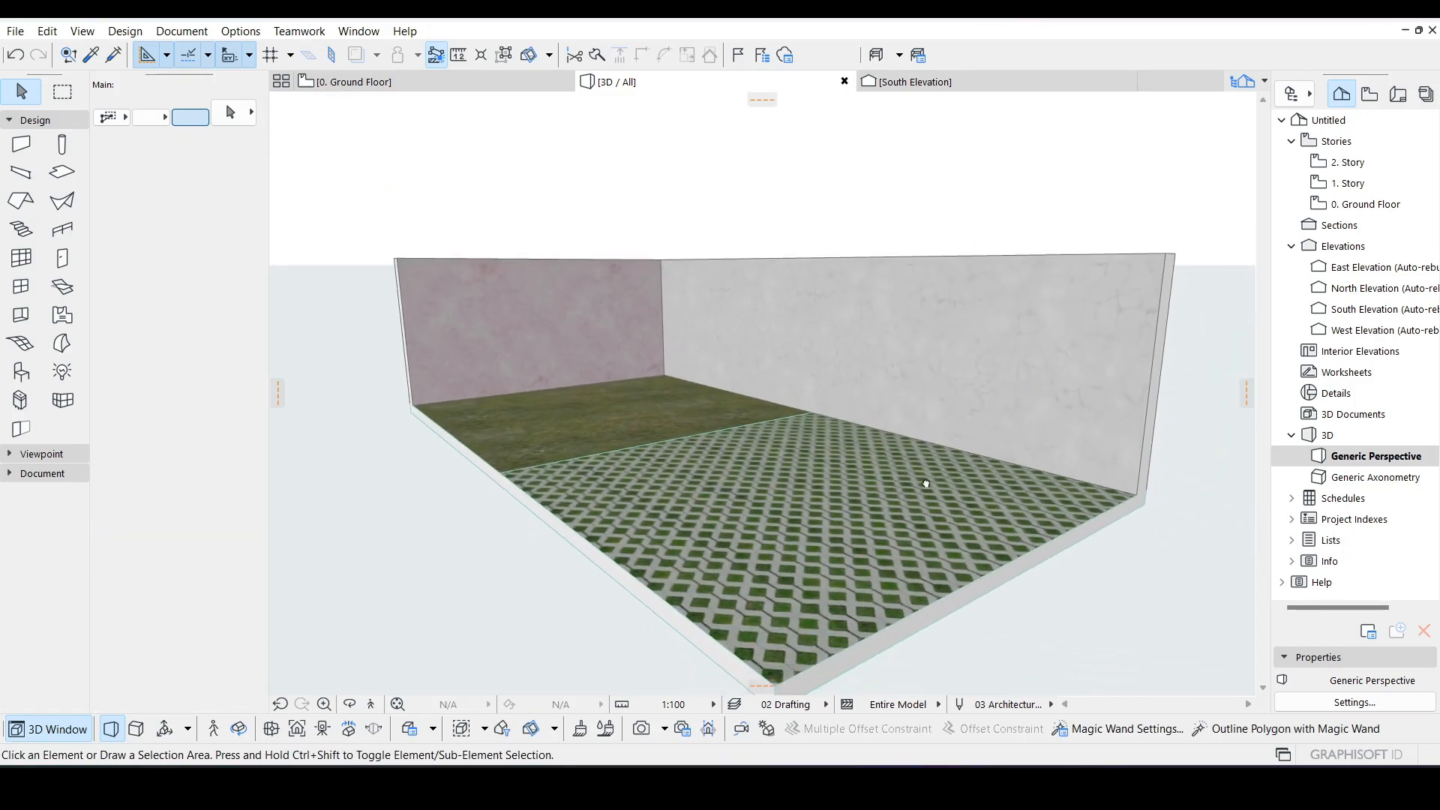
{"action": "left_click", "coordinate": [779, 557]}
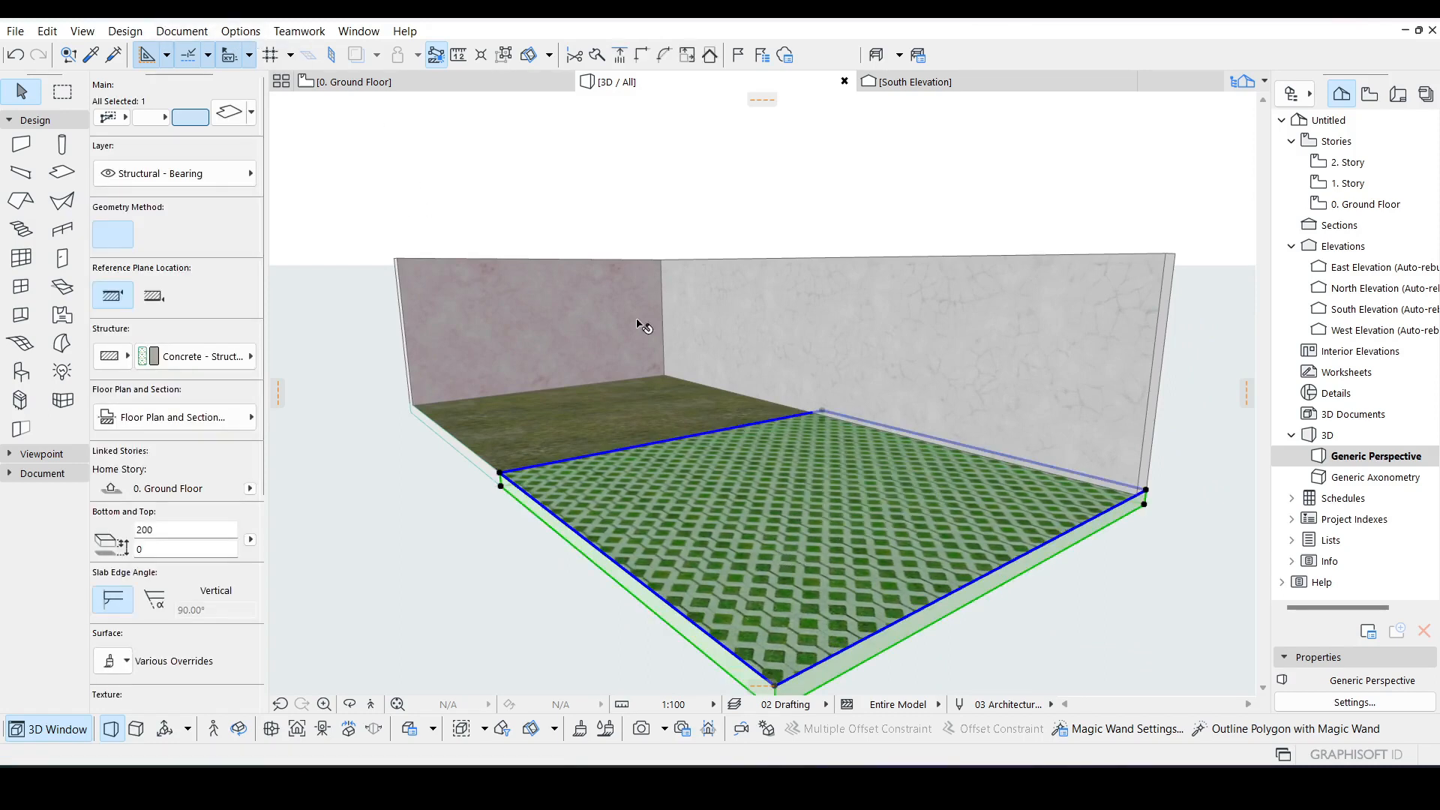
{"action": "key", "text": "Escape"}
Step: Open the Surfaces settings, switch to the Basic Engine and choose the Pavement - Lawn Grid Paver 24 surface
{"action": "left_click", "coordinate": [240, 31]}
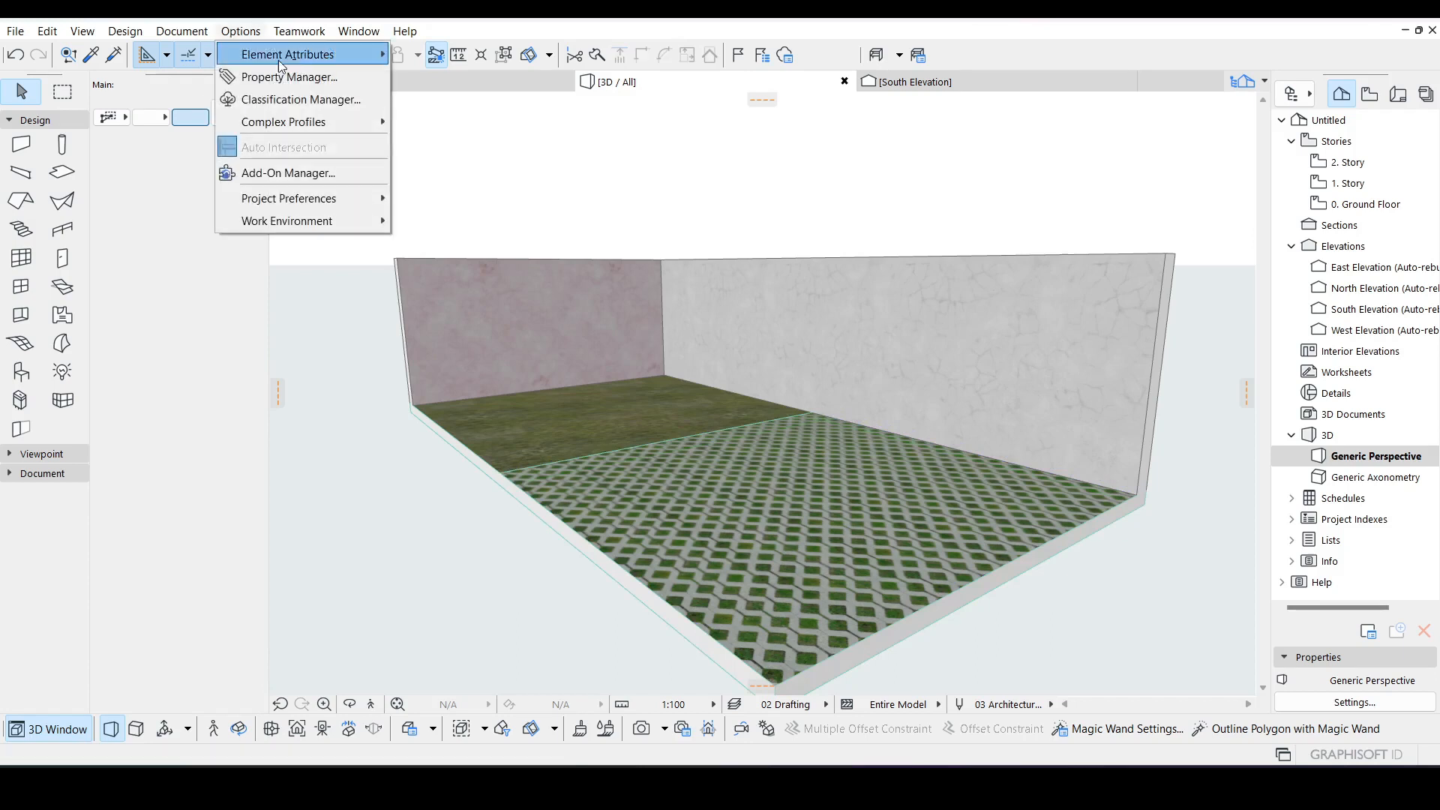
{"action": "mouse_move", "coordinate": [298, 59]}
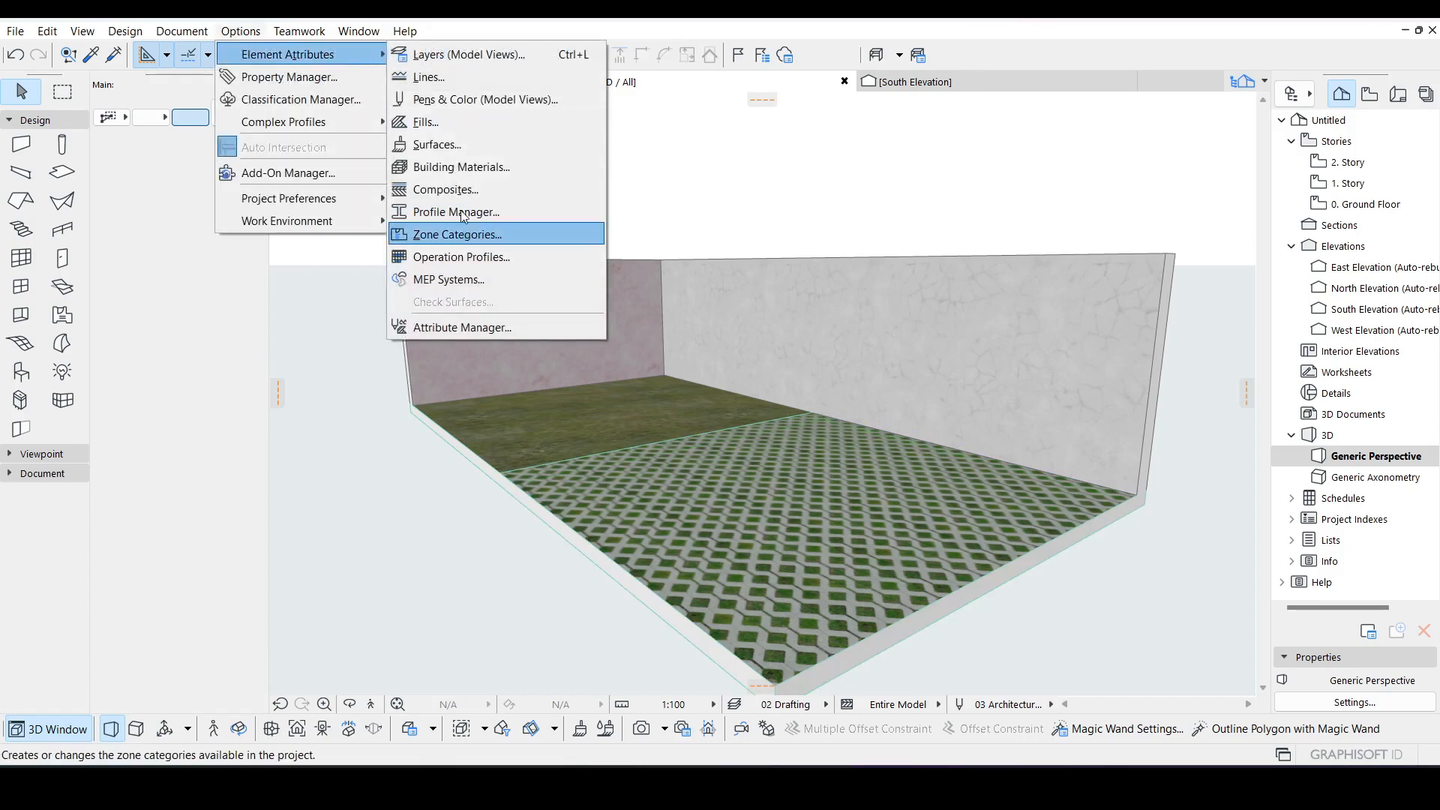
{"action": "left_click", "coordinate": [468, 149]}
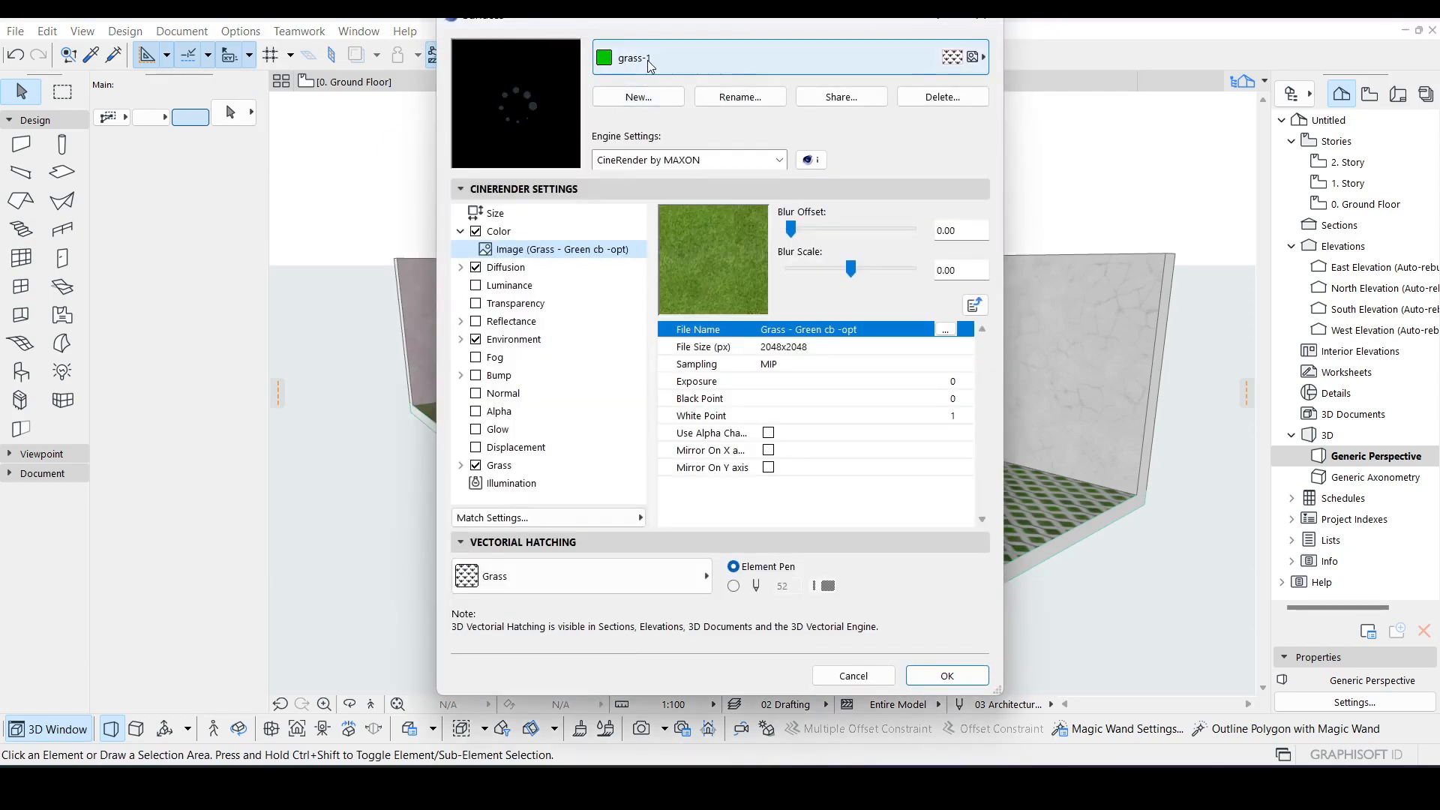
{"action": "left_click", "coordinate": [645, 160]}
{"action": "left_click", "coordinate": [641, 177]}
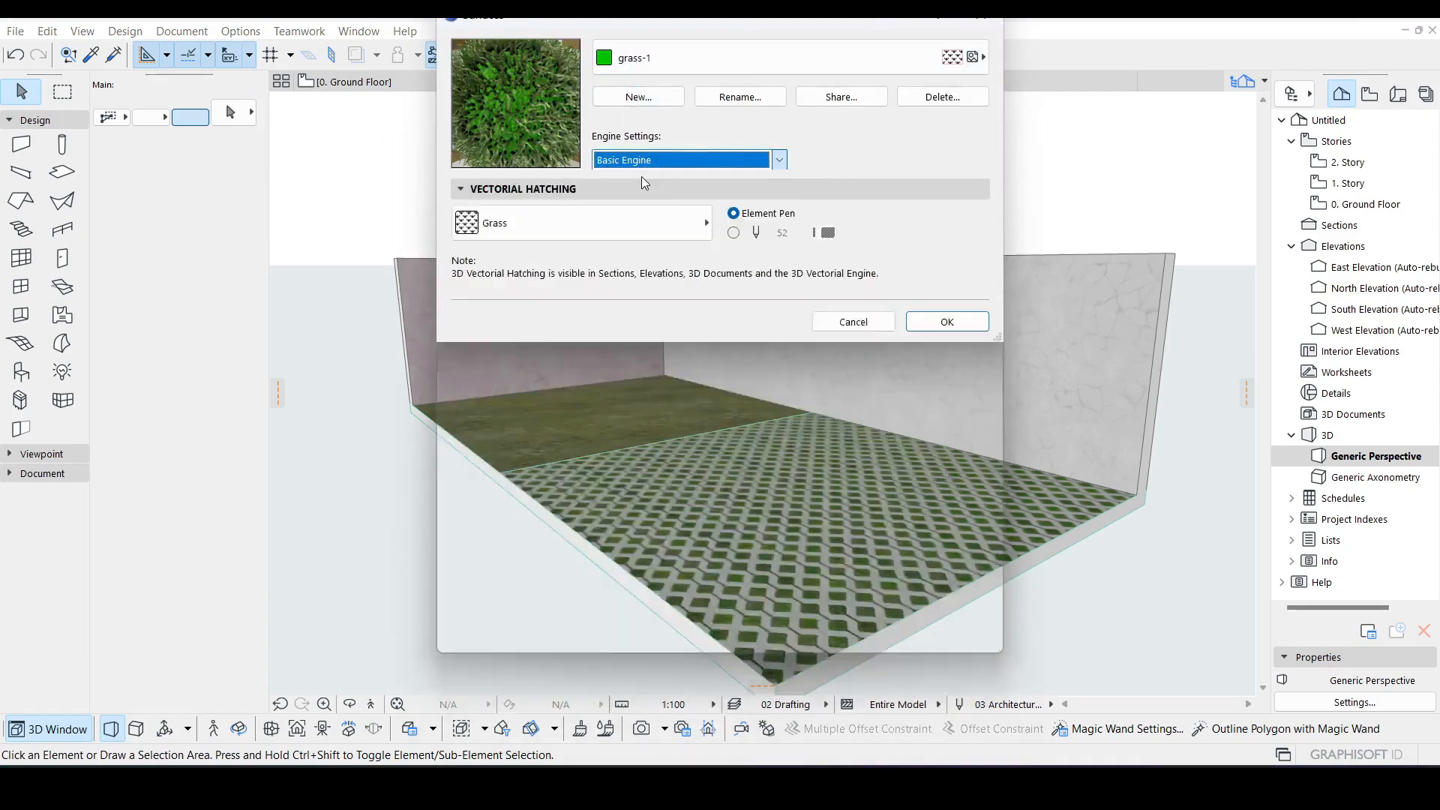
{"action": "left_click", "coordinate": [658, 66]}
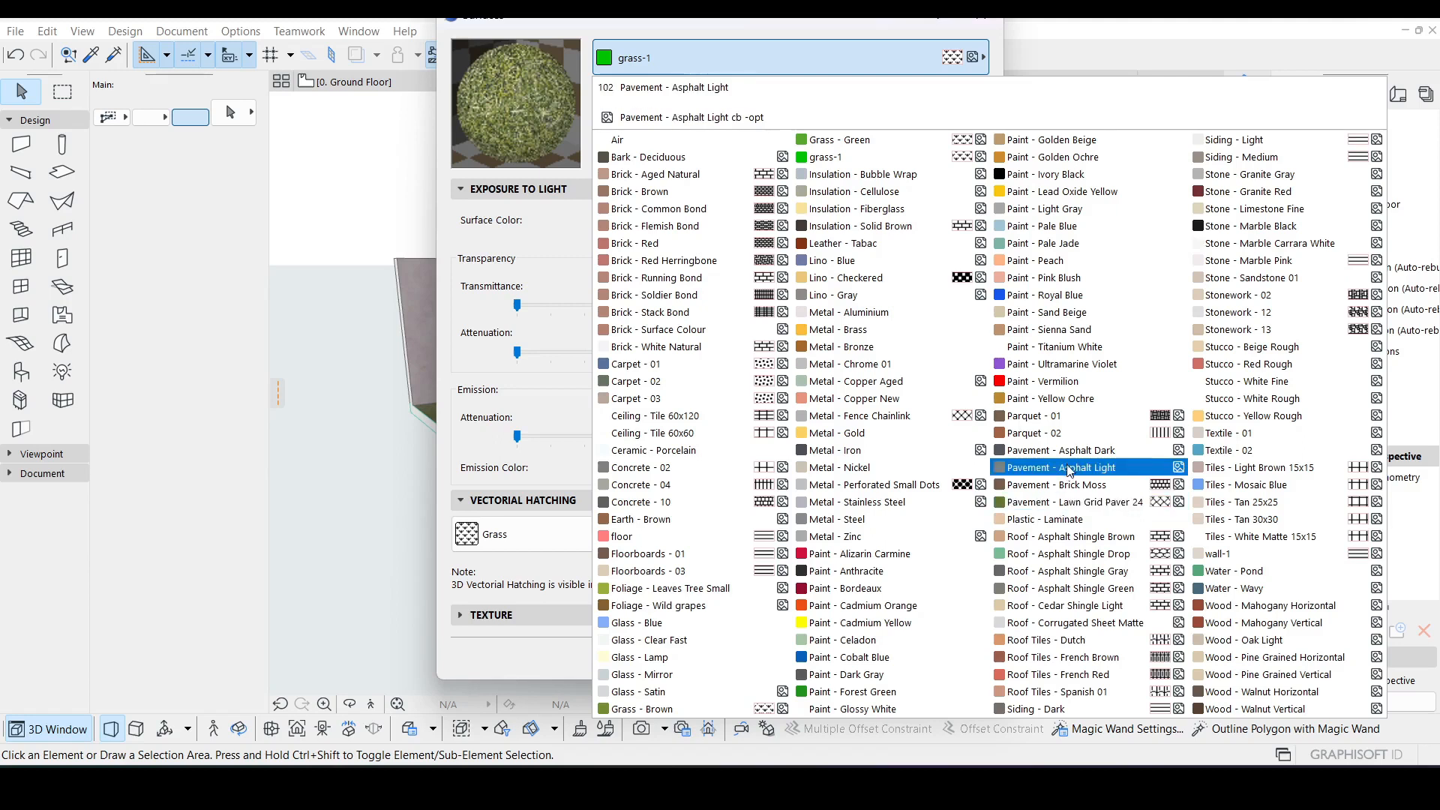
{"action": "left_click", "coordinate": [1077, 503]}
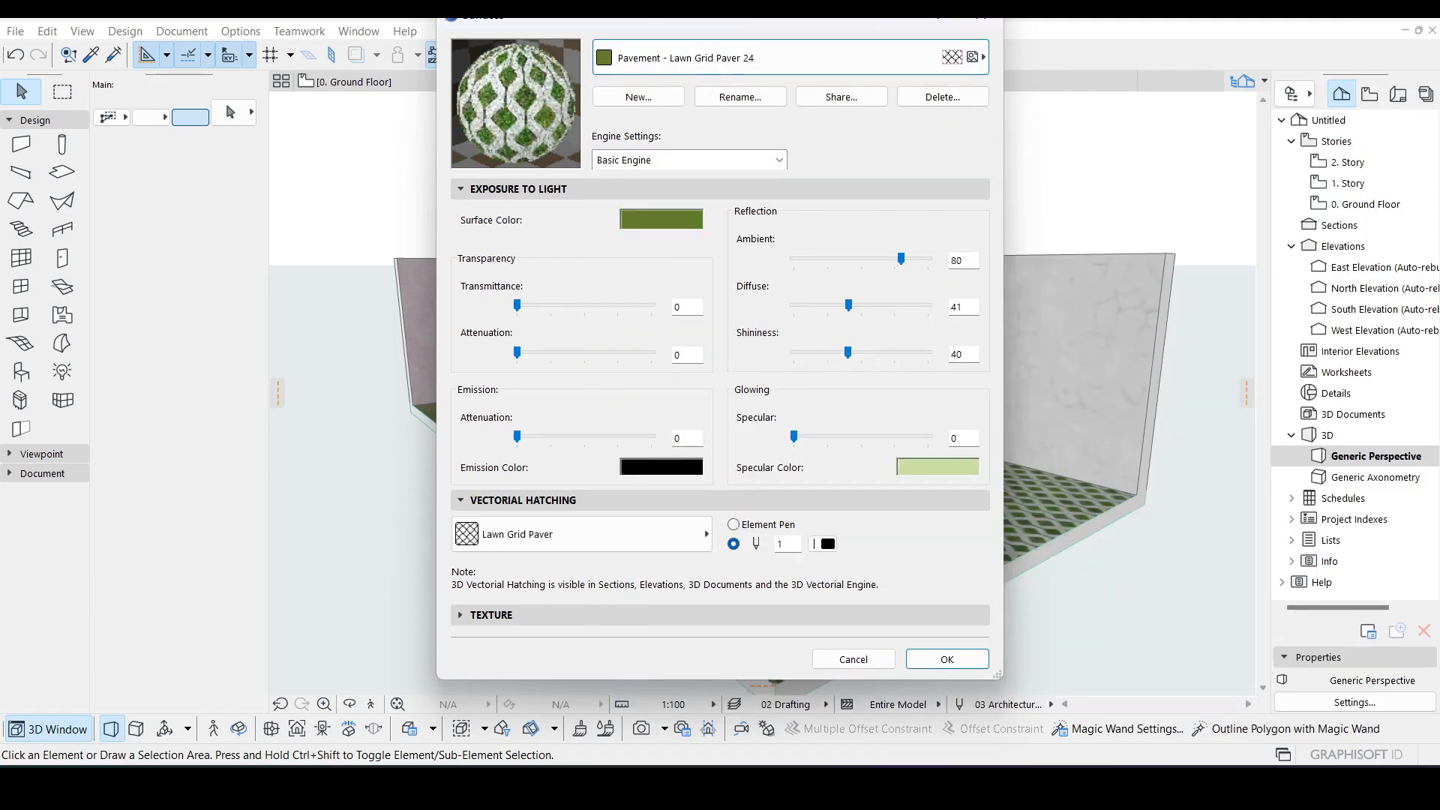
Step: Set the paver surface's Basic Engine surface colour to the green custom colour
{"action": "left_click", "coordinate": [676, 227]}
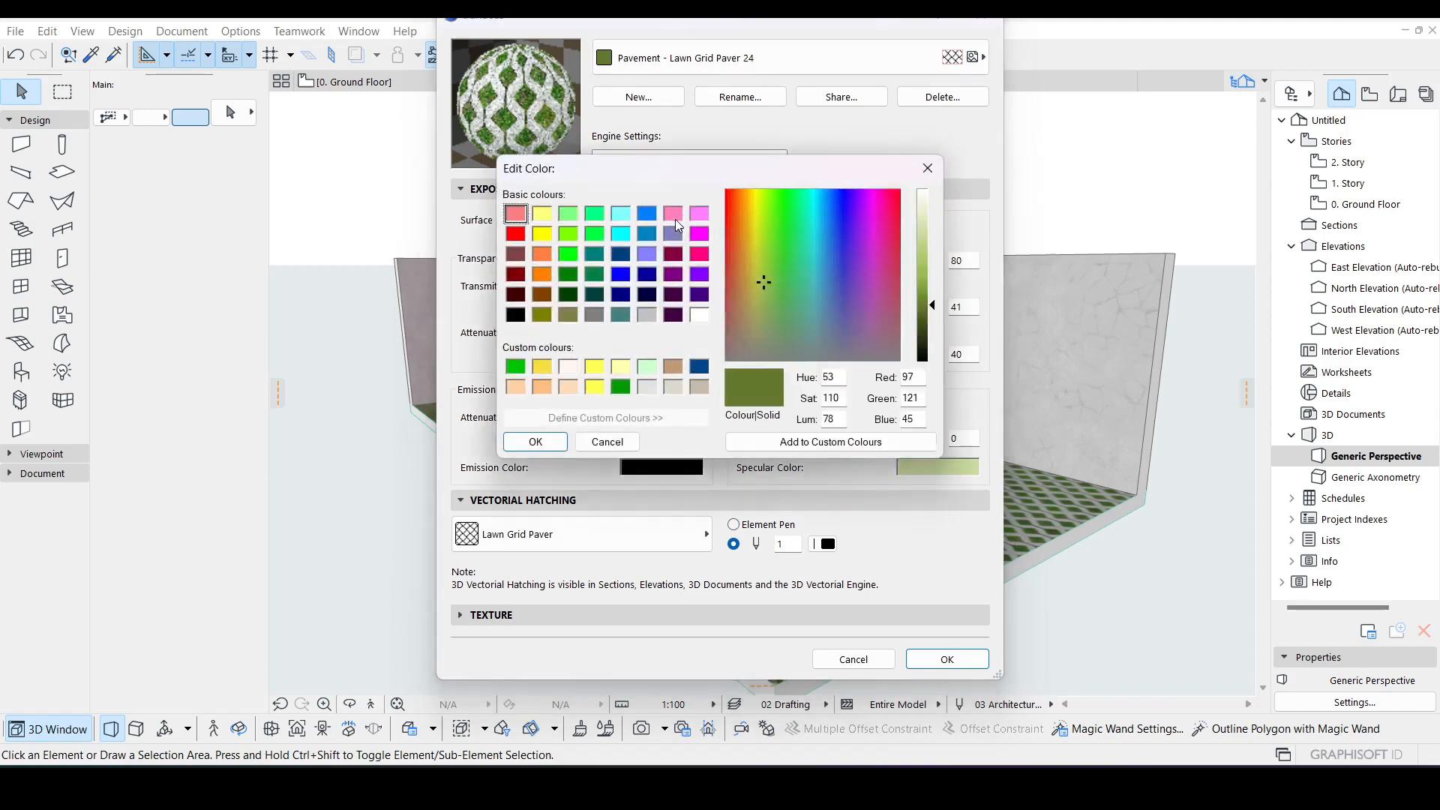
{"action": "left_click", "coordinate": [621, 387]}
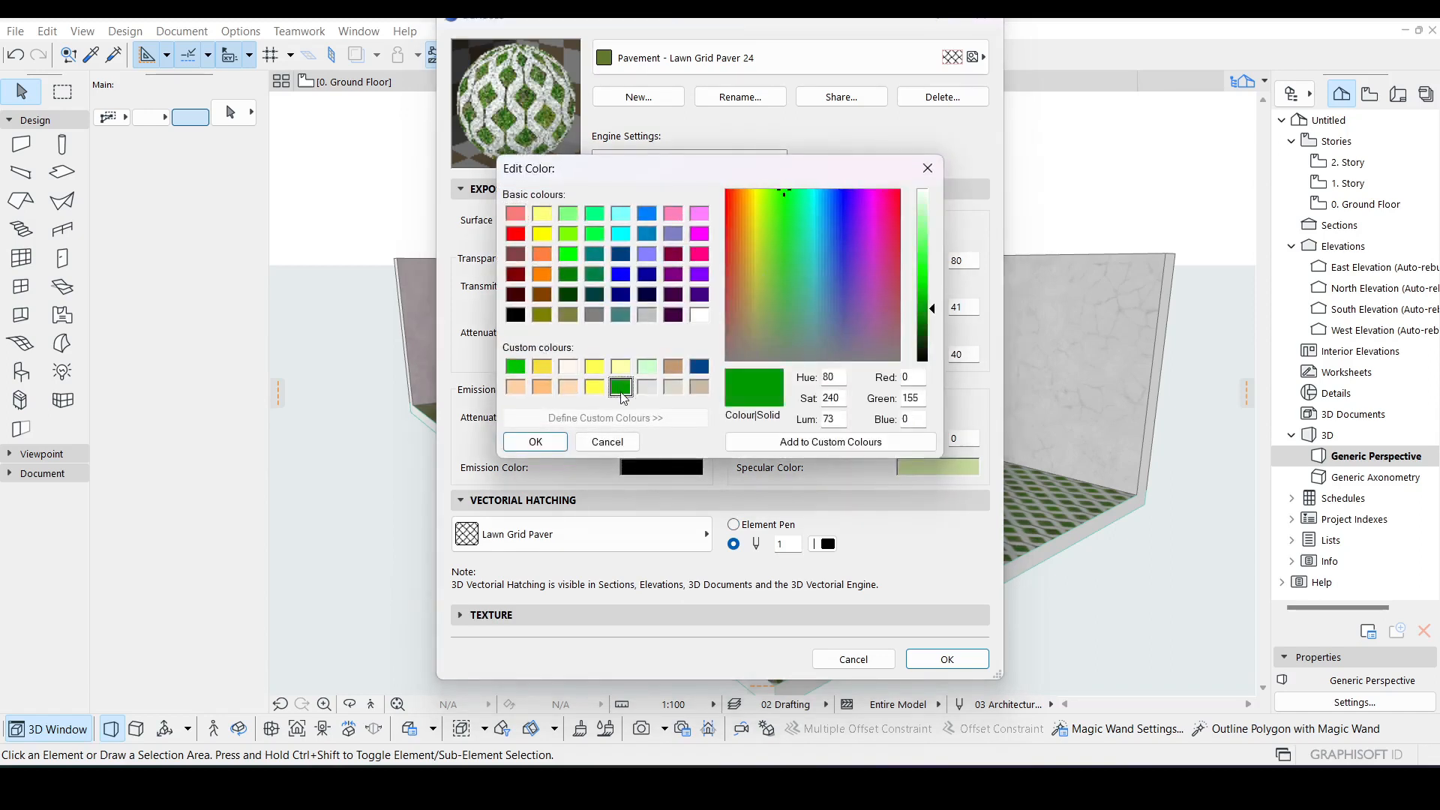
{"action": "left_click", "coordinate": [536, 442]}
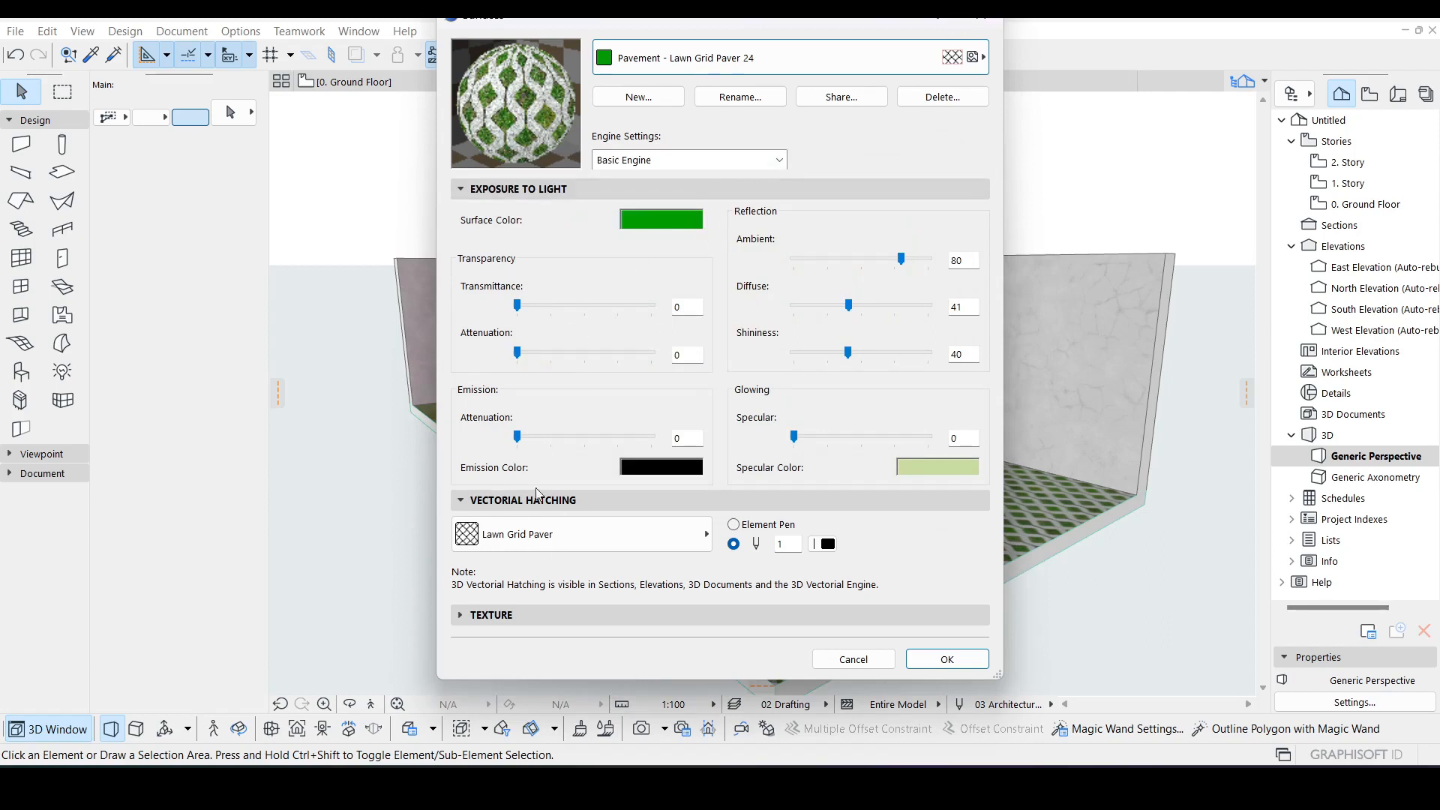
Step: Switch the paver surface to CineRender and set its texture horizontal size to 2000
{"action": "left_click", "coordinate": [690, 160]}
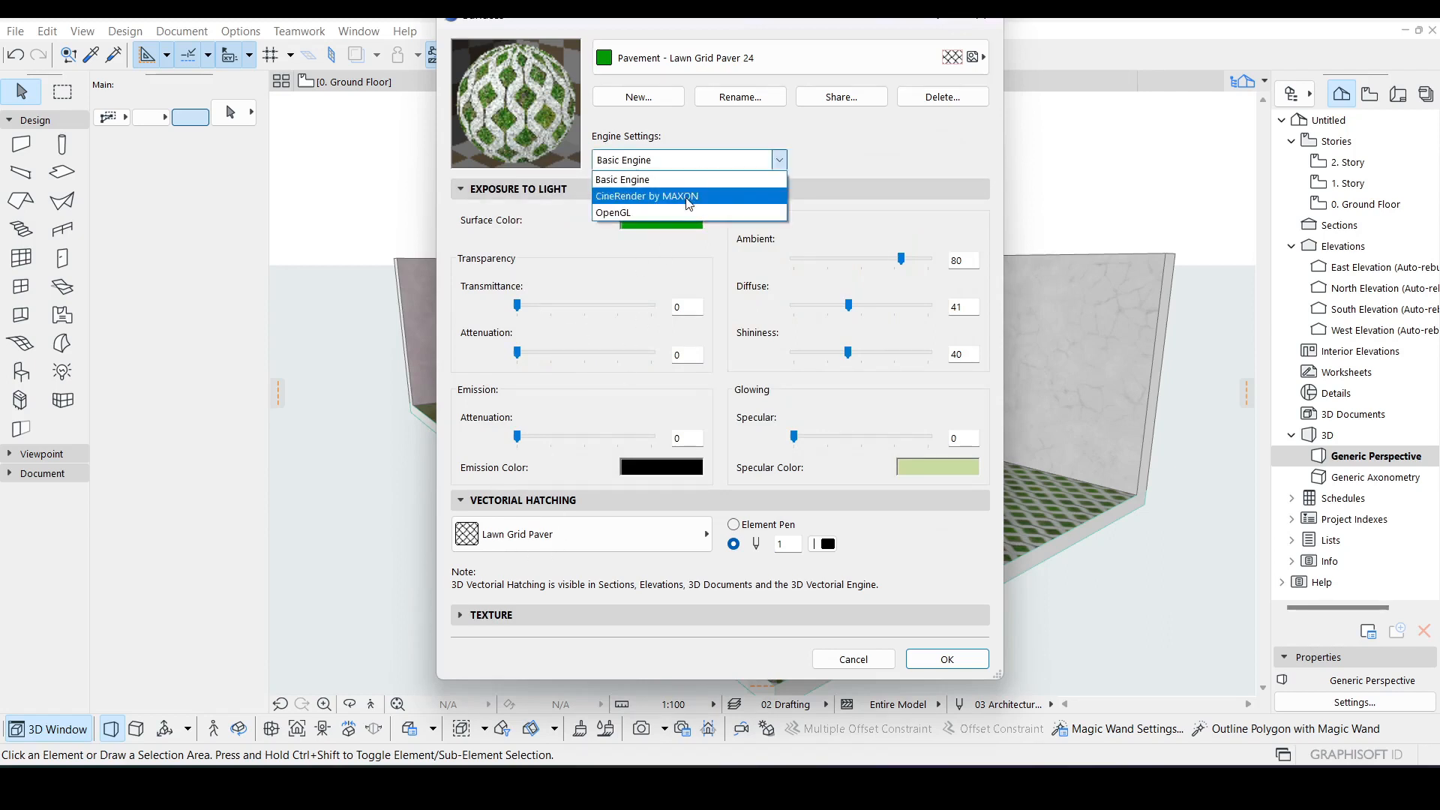
{"action": "left_click", "coordinate": [689, 196]}
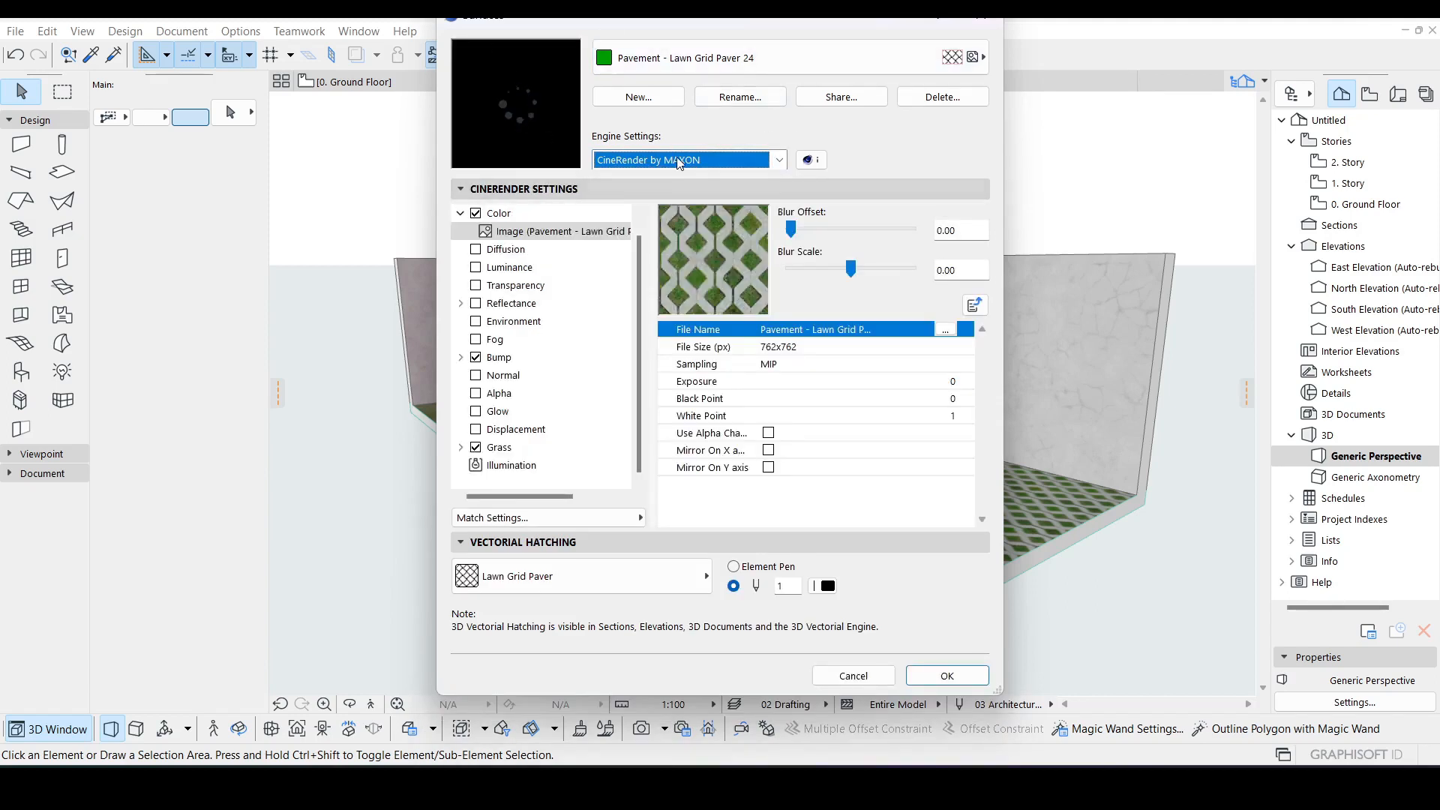
{"action": "left_click", "coordinate": [499, 216]}
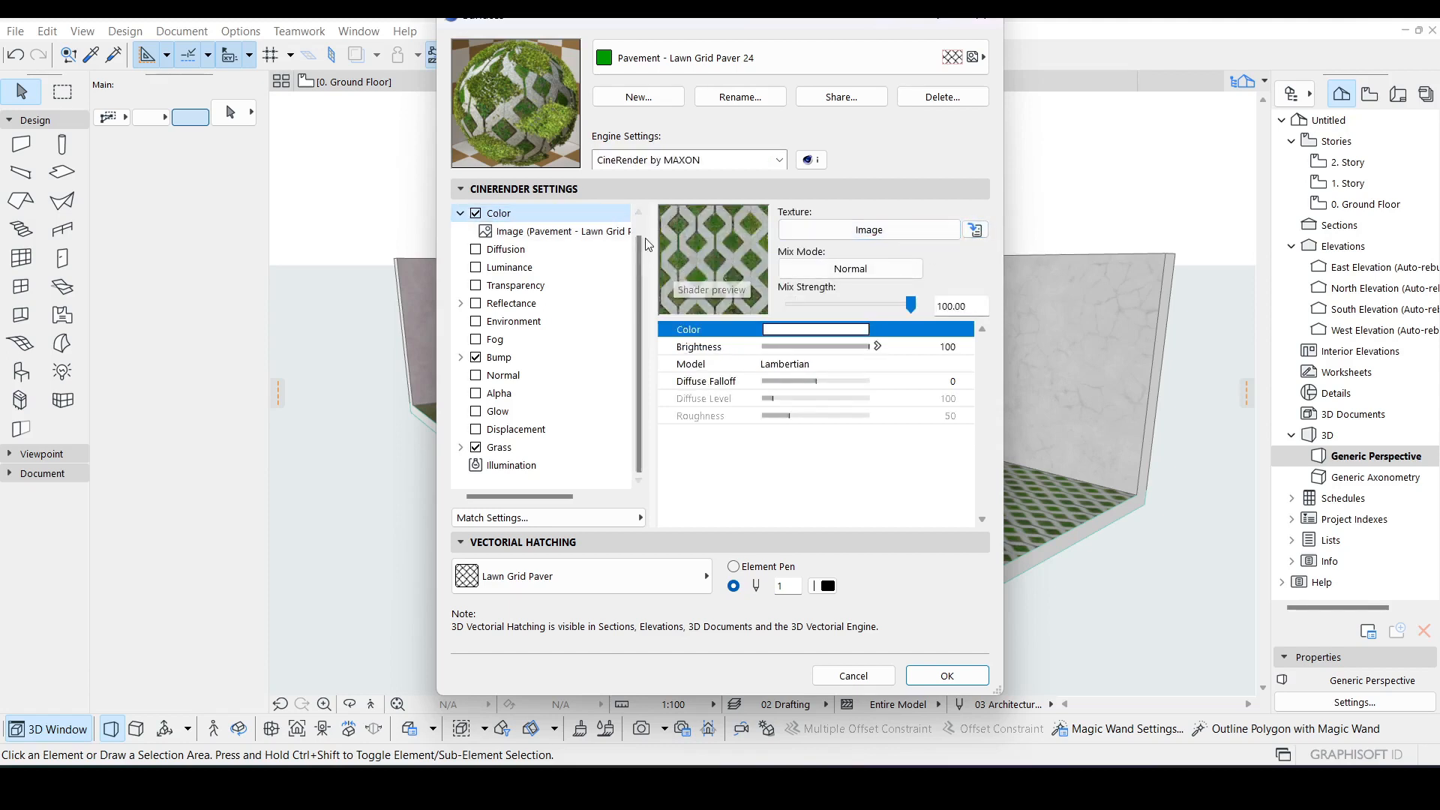
{"action": "scroll", "coordinate": [563, 234], "scroll_direction": "up", "scroll_amount": 1}
{"action": "left_click", "coordinate": [529, 214]}
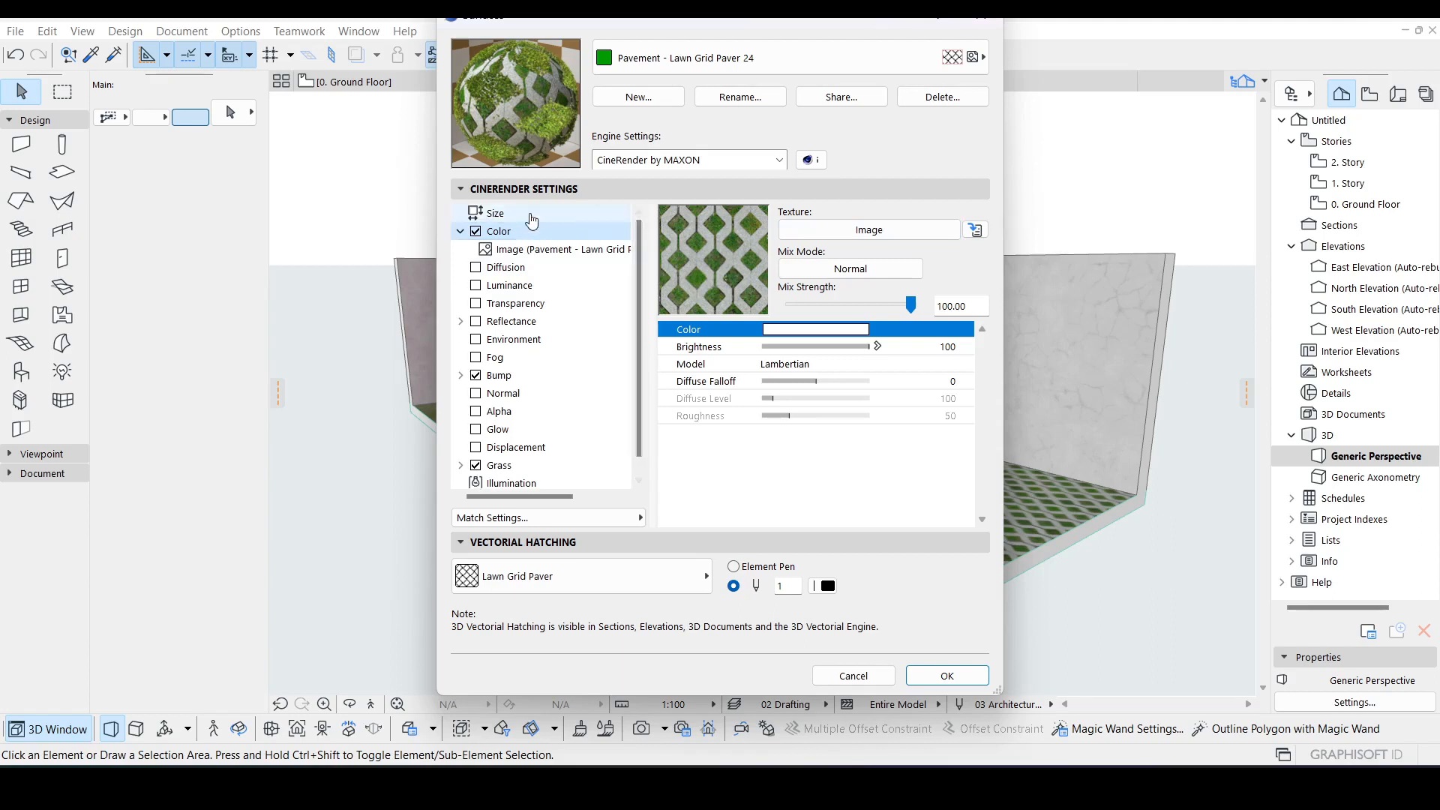
{"action": "left_click", "coordinate": [882, 212]}
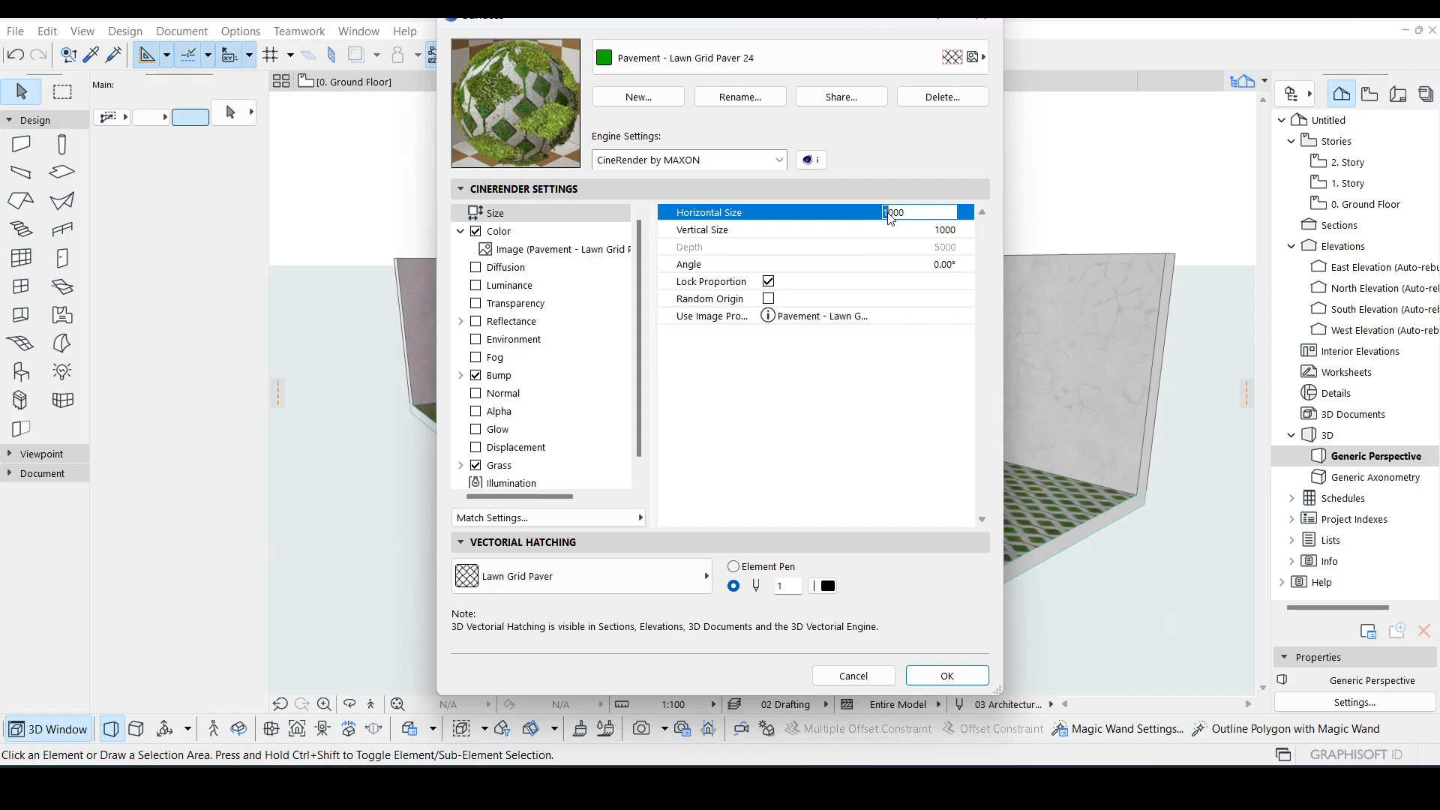
{"action": "type", "text": "2"}
{"action": "key", "text": "Return"}
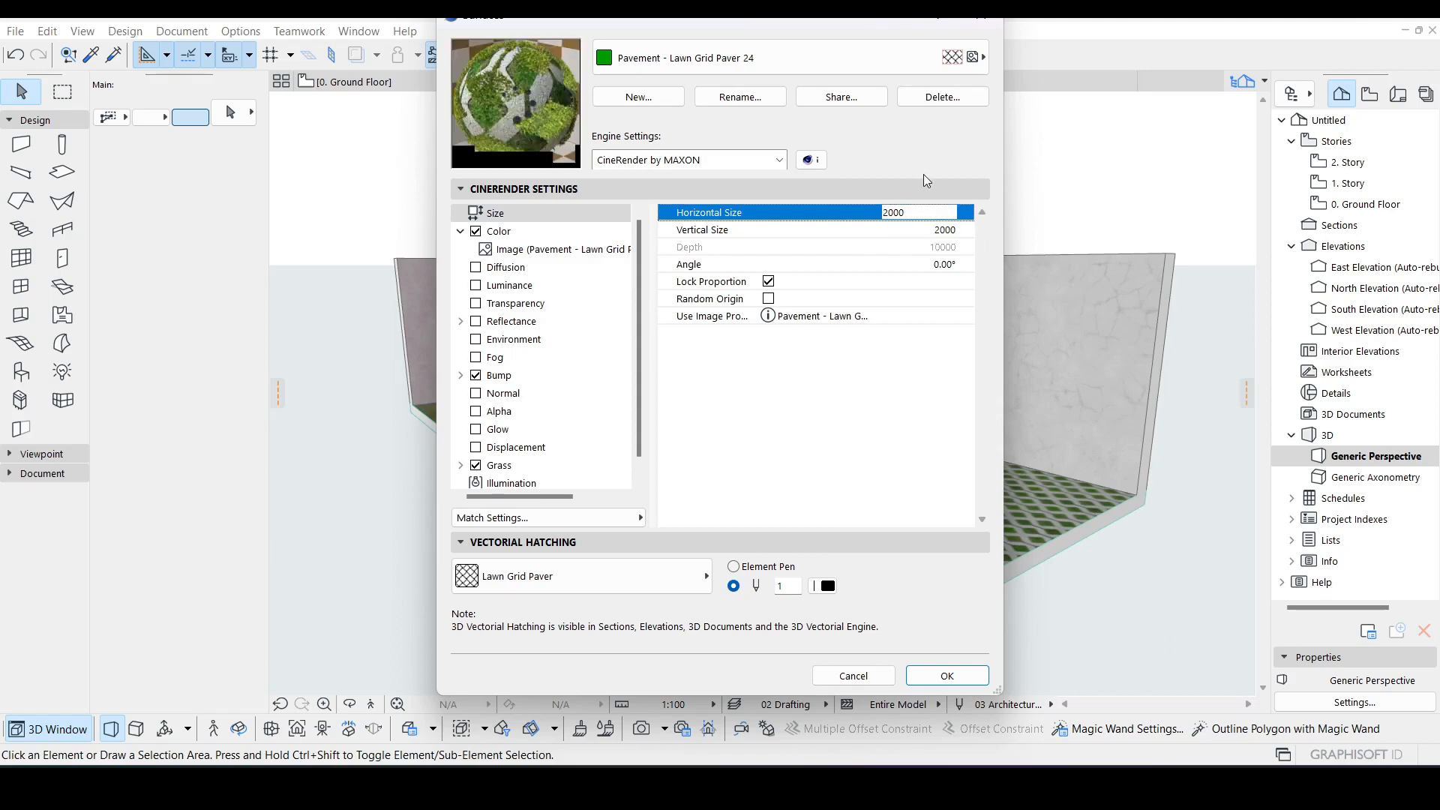
Step: Set the CineRender Color channel's colour to the green custom colour
{"action": "left_click", "coordinate": [530, 233]}
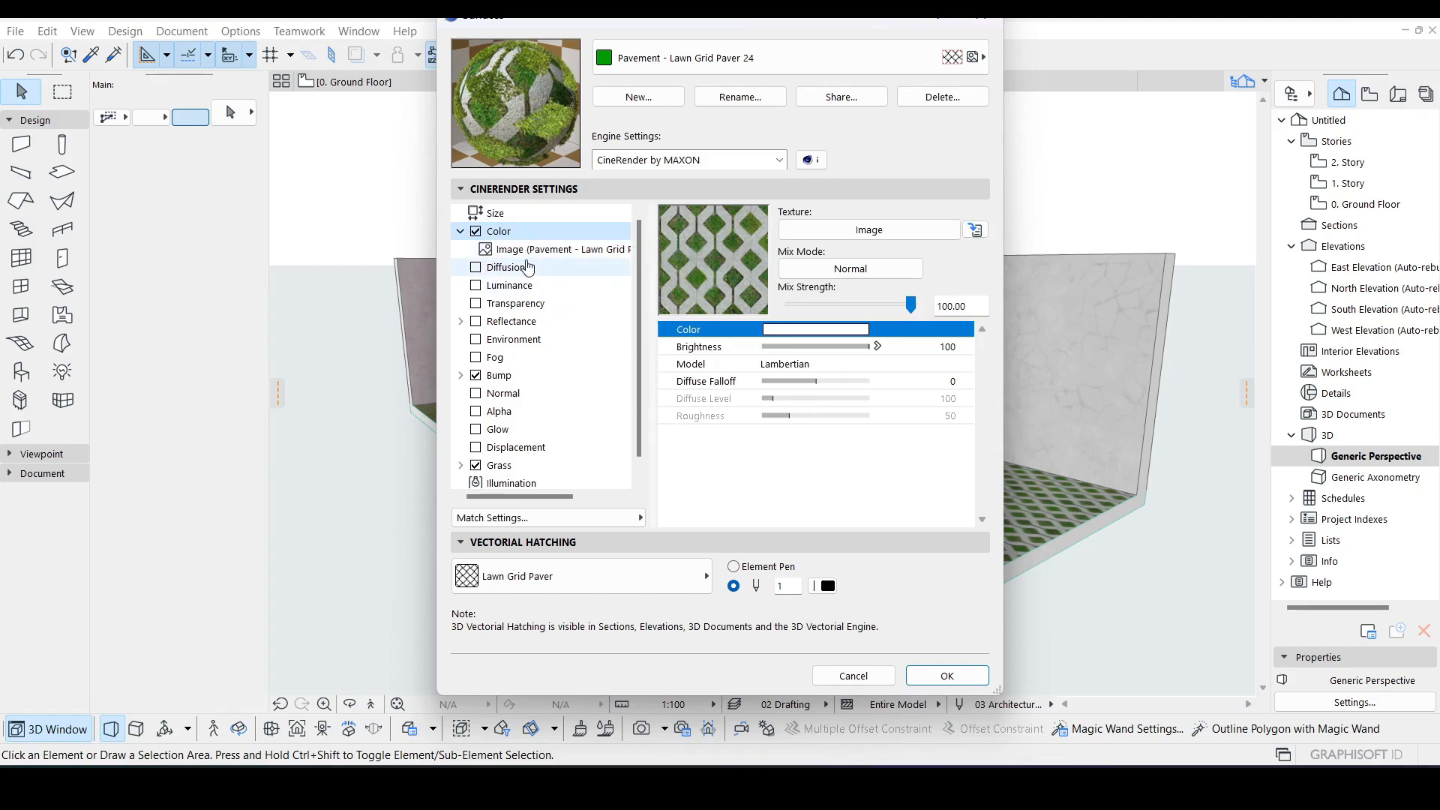
{"action": "left_click", "coordinate": [863, 330]}
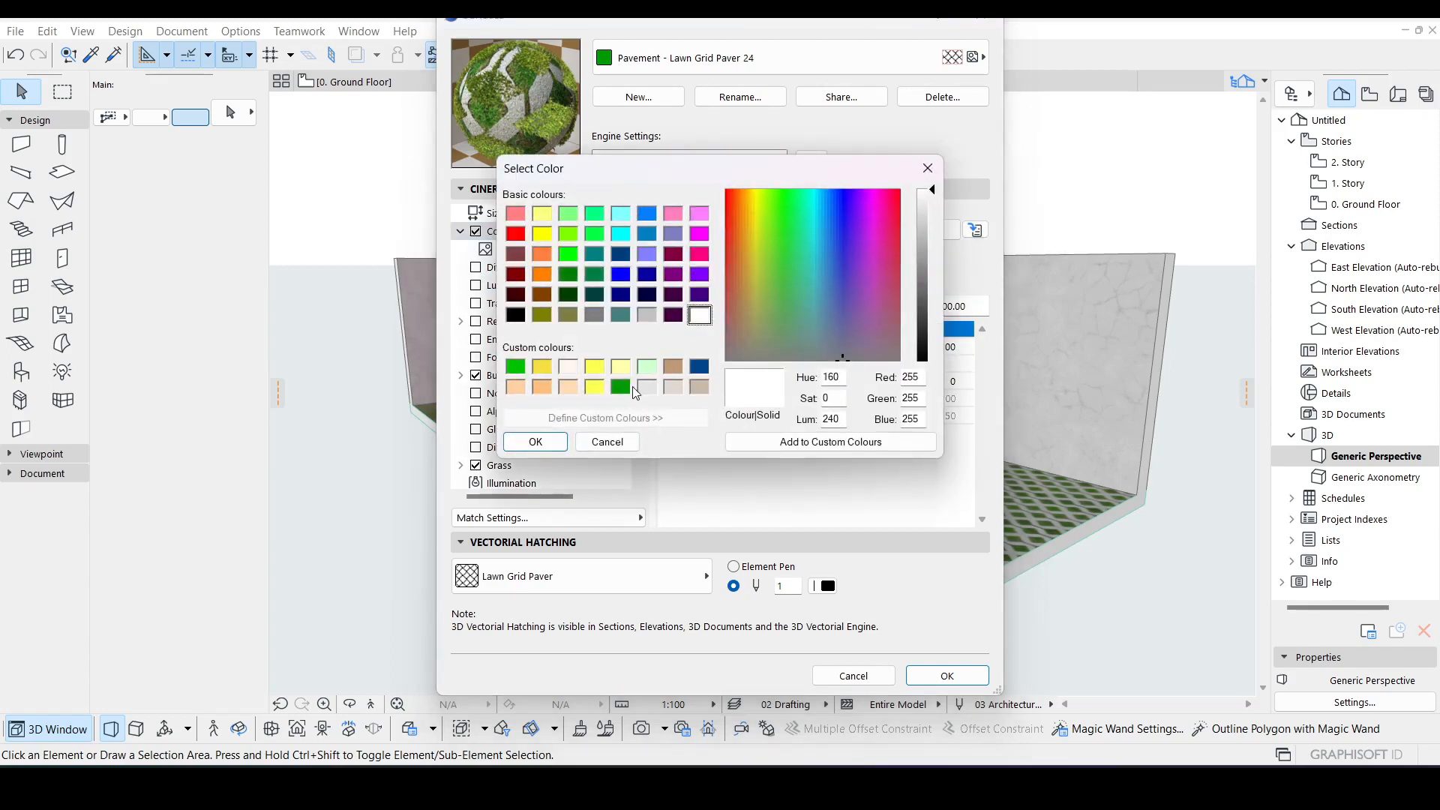
{"action": "left_click", "coordinate": [621, 386]}
{"action": "left_click", "coordinate": [536, 442]}
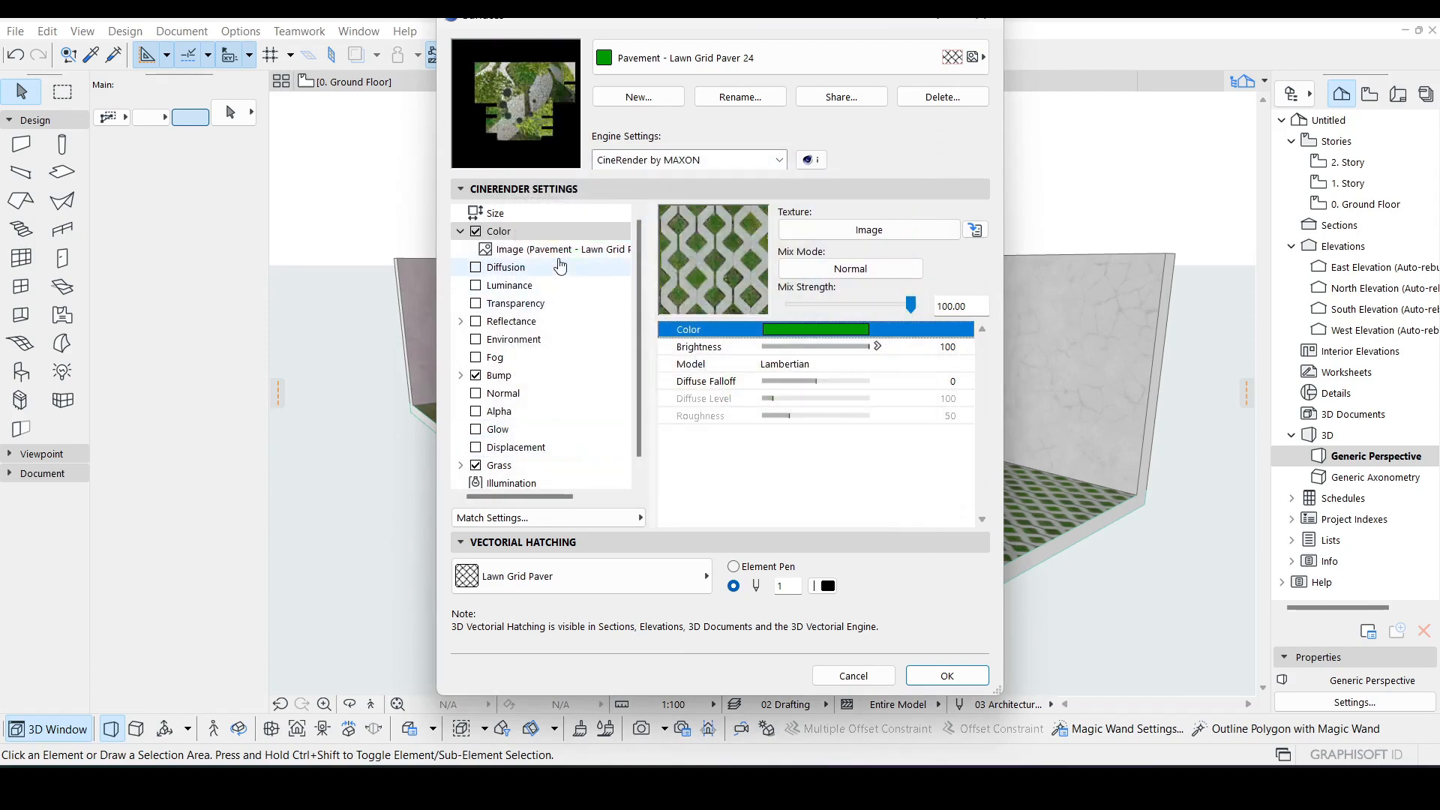
{"action": "left_click", "coordinate": [528, 270]}
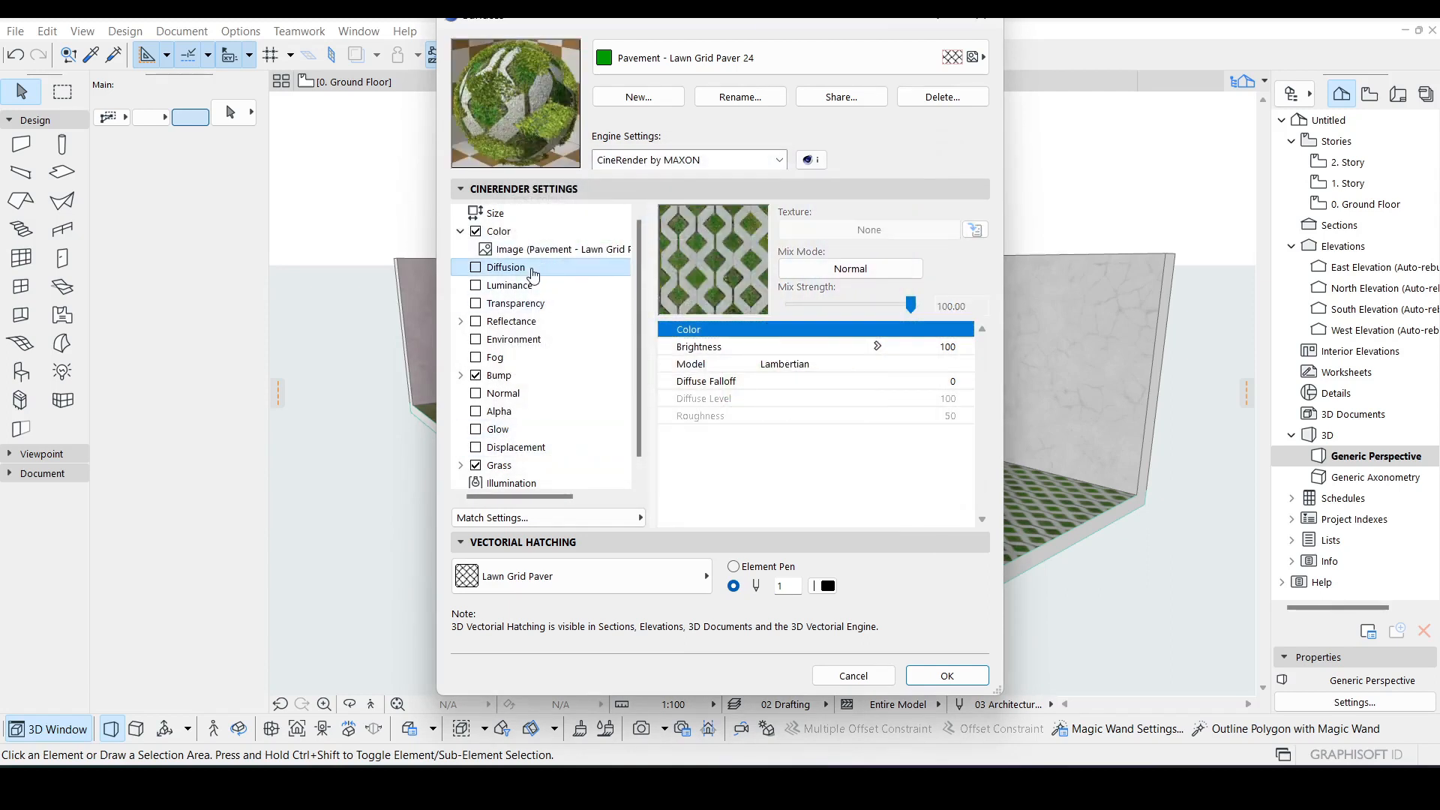
{"action": "left_click", "coordinate": [477, 269]}
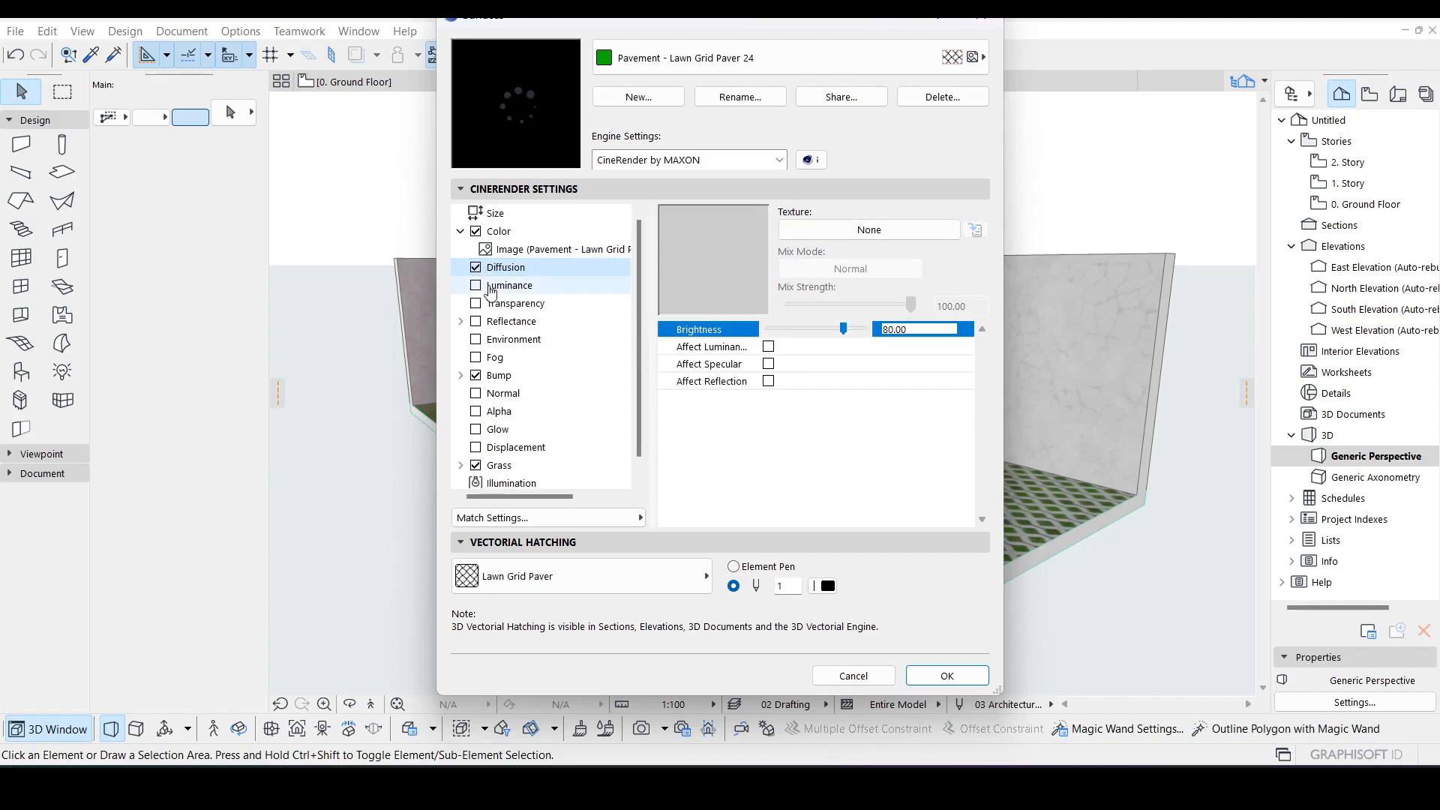
{"action": "left_click", "coordinate": [870, 235]}
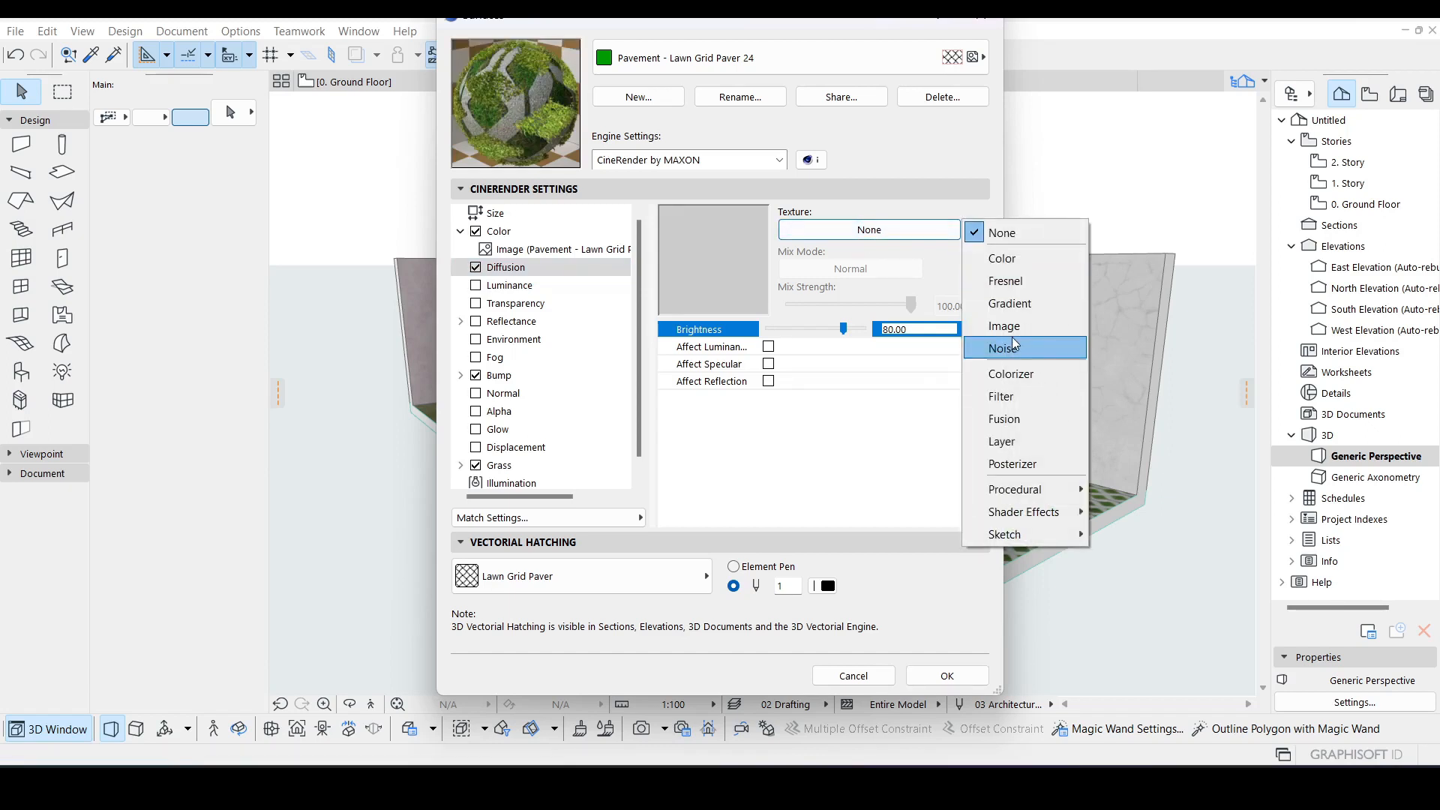
{"action": "left_click", "coordinate": [884, 218]}
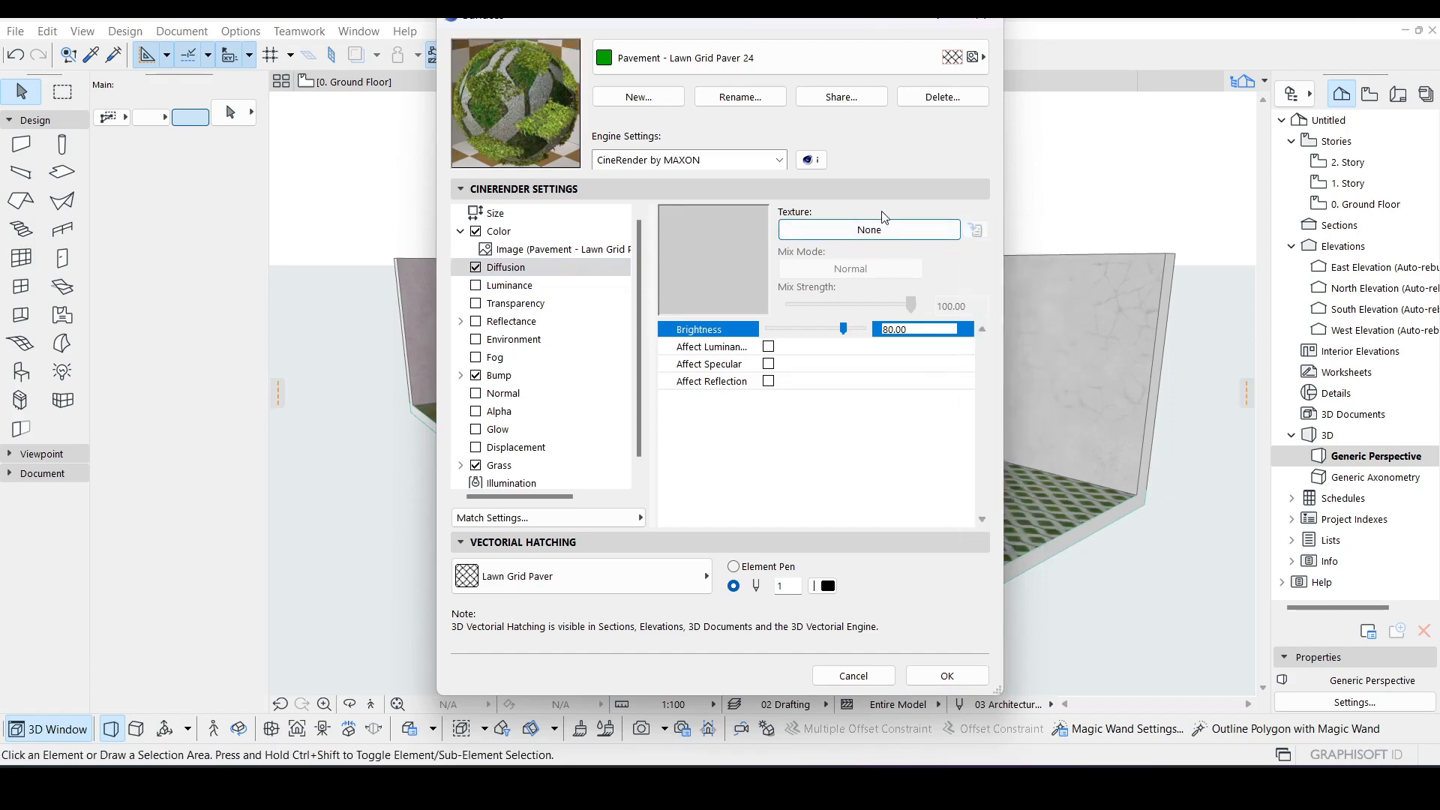
{"action": "left_click", "coordinate": [476, 267]}
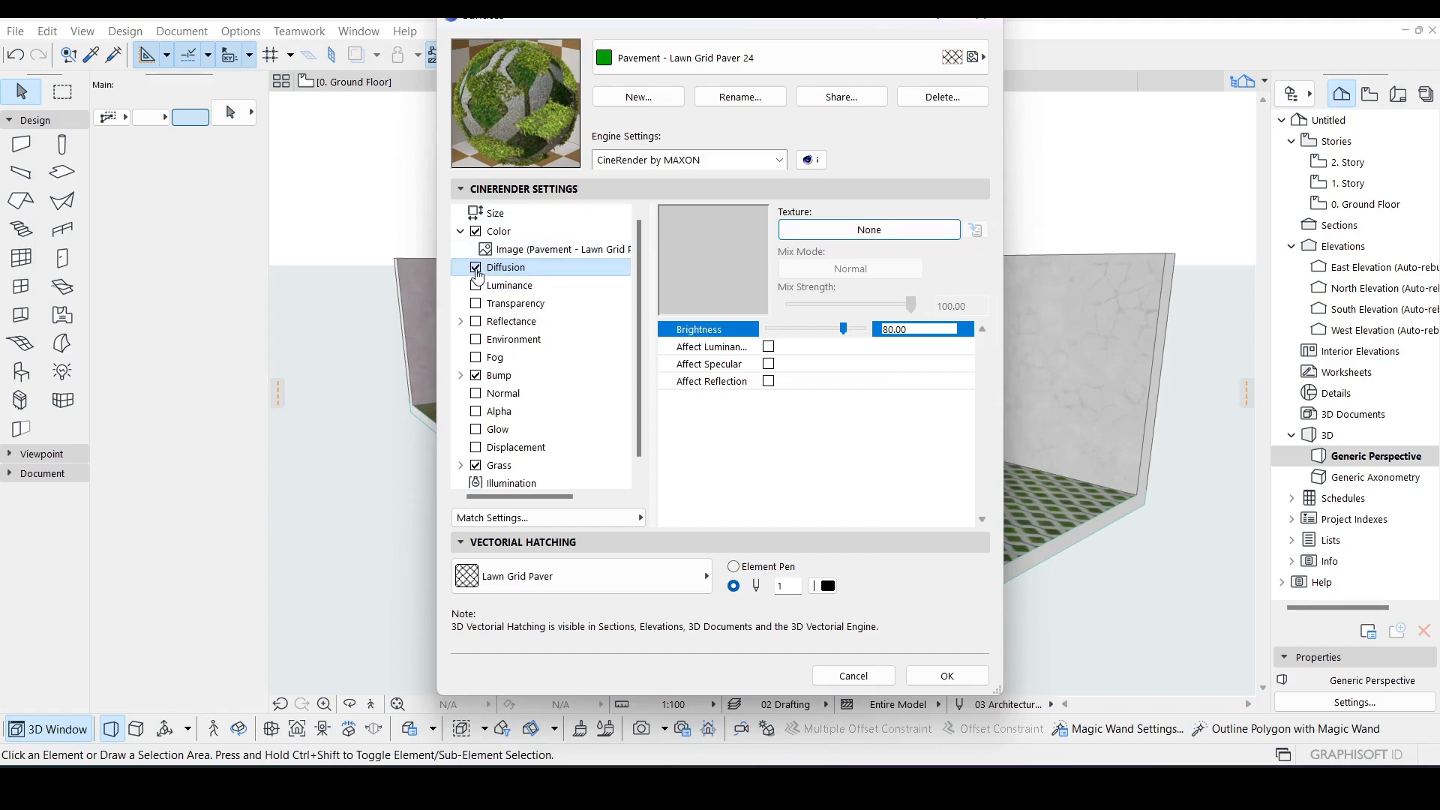
Step: Disable the Bump channel and set the Grass channel's density to 100
{"action": "left_click", "coordinate": [476, 375]}
{"action": "scroll", "coordinate": [521, 405], "scroll_direction": "down", "scroll_amount": 1}
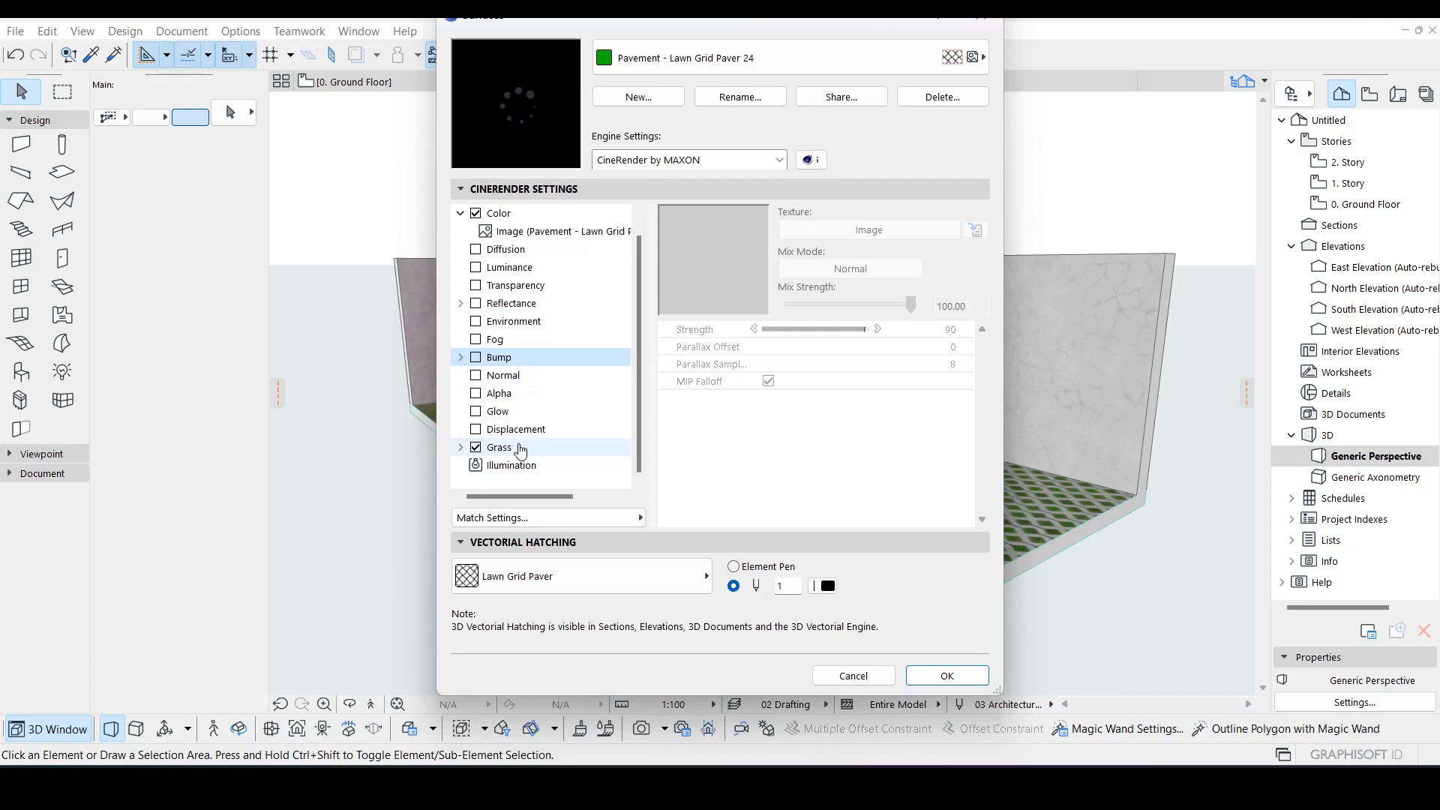
{"action": "left_click", "coordinate": [520, 448]}
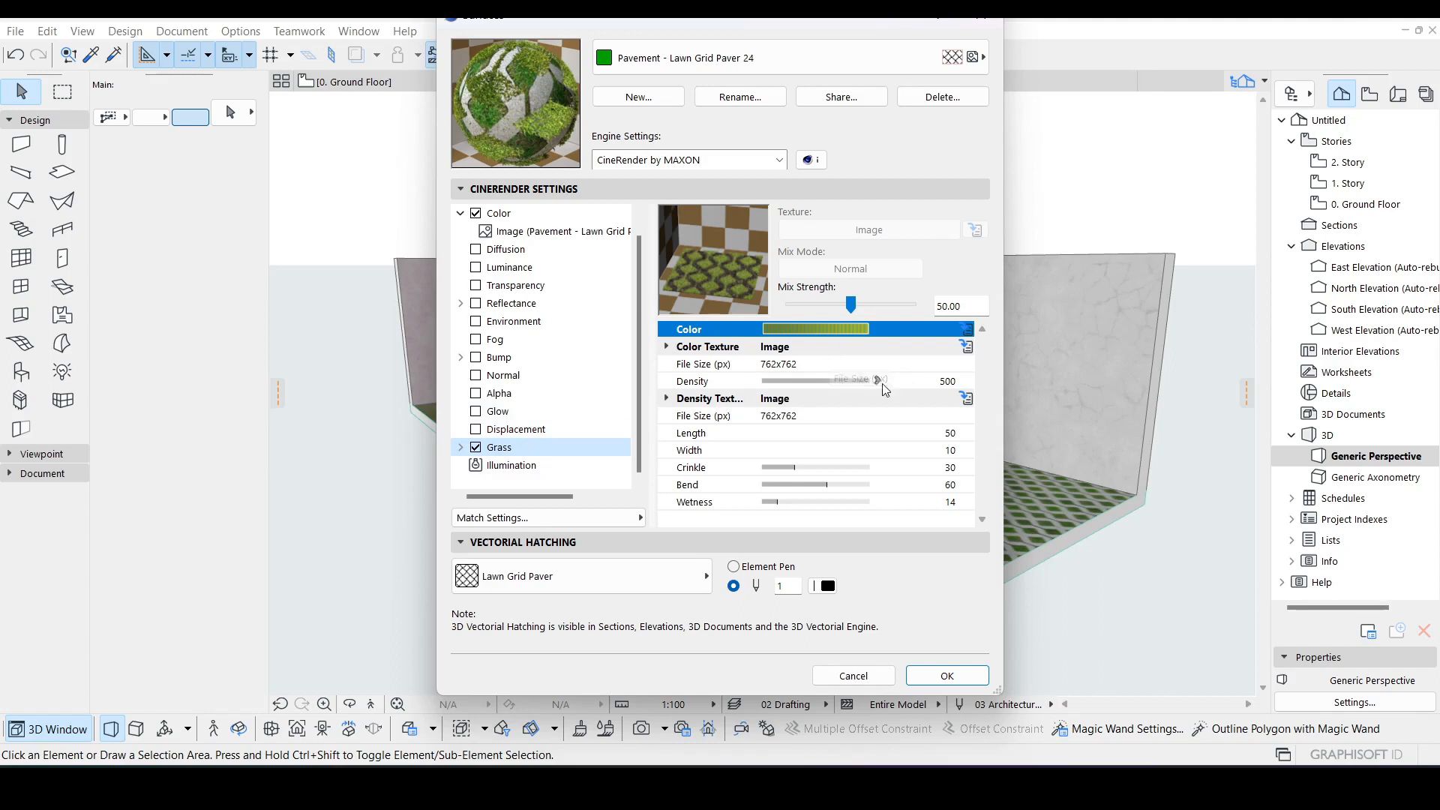
{"action": "left_click", "coordinate": [806, 363]}
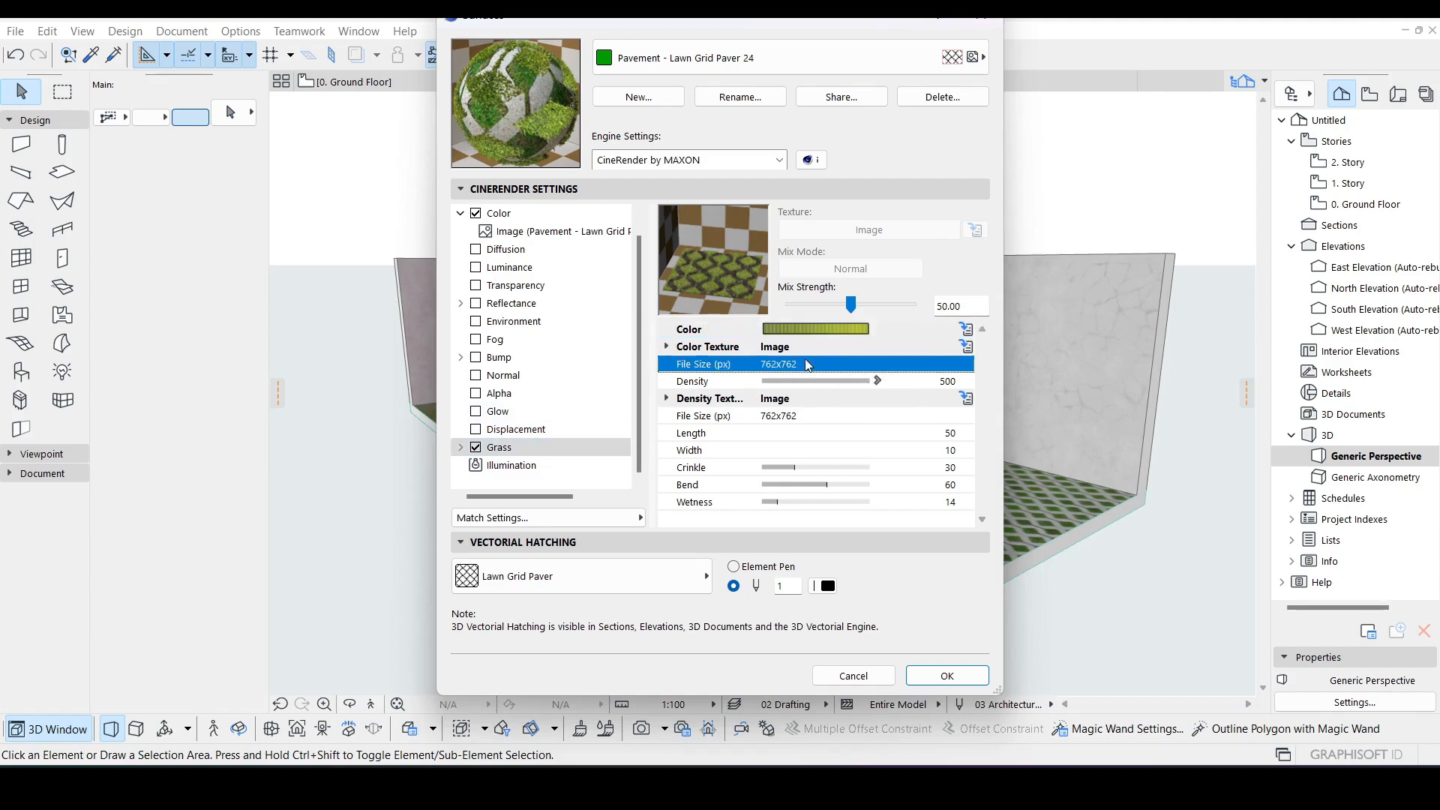
{"action": "left_click", "coordinate": [878, 381]}
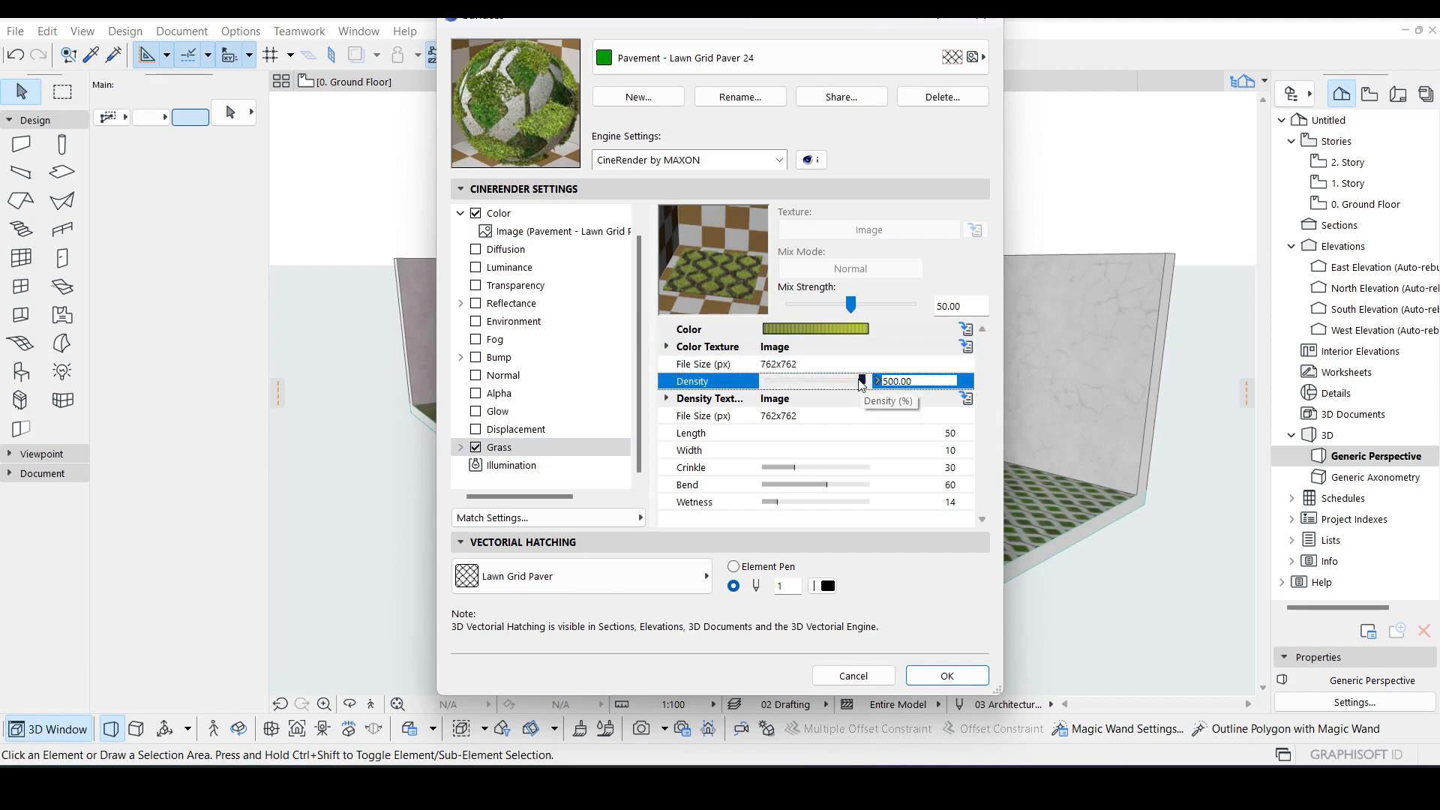
{"action": "left_click", "coordinate": [840, 379]}
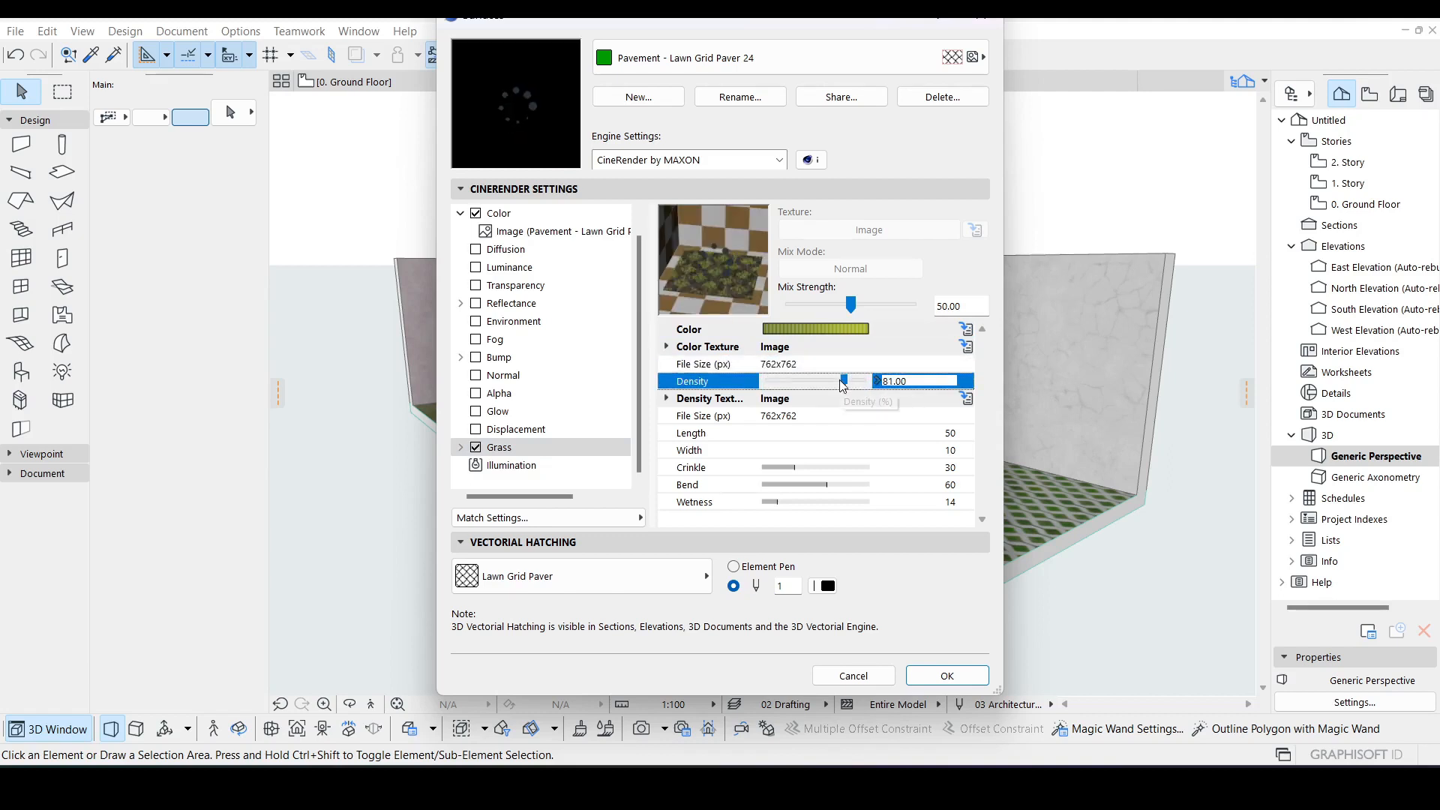
{"action": "left_click_drag", "start_coordinate": [843, 383], "coordinate": [862, 384]}
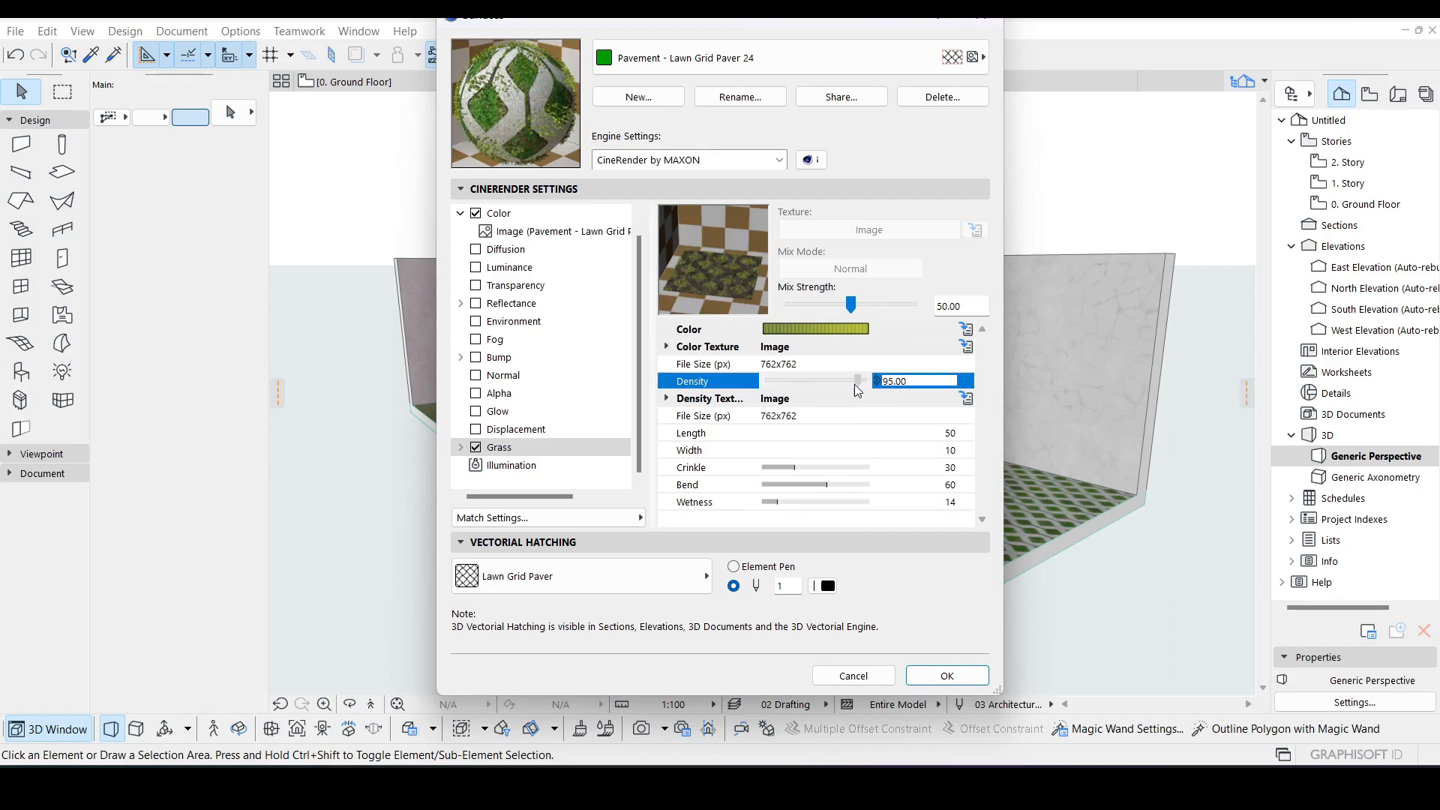
{"action": "left_click", "coordinate": [856, 381]}
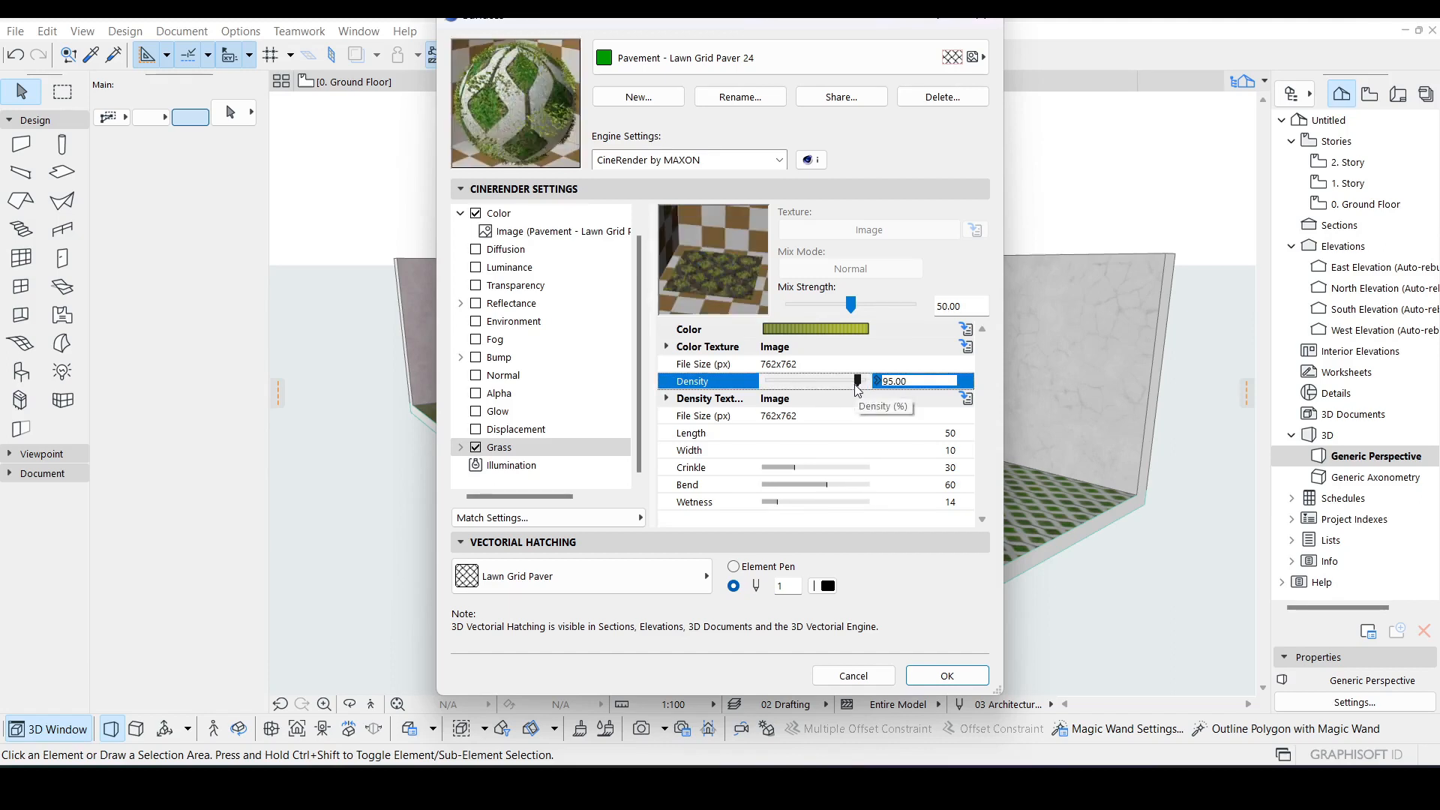
{"action": "left_click_drag", "start_coordinate": [859, 383], "coordinate": [867, 382]}
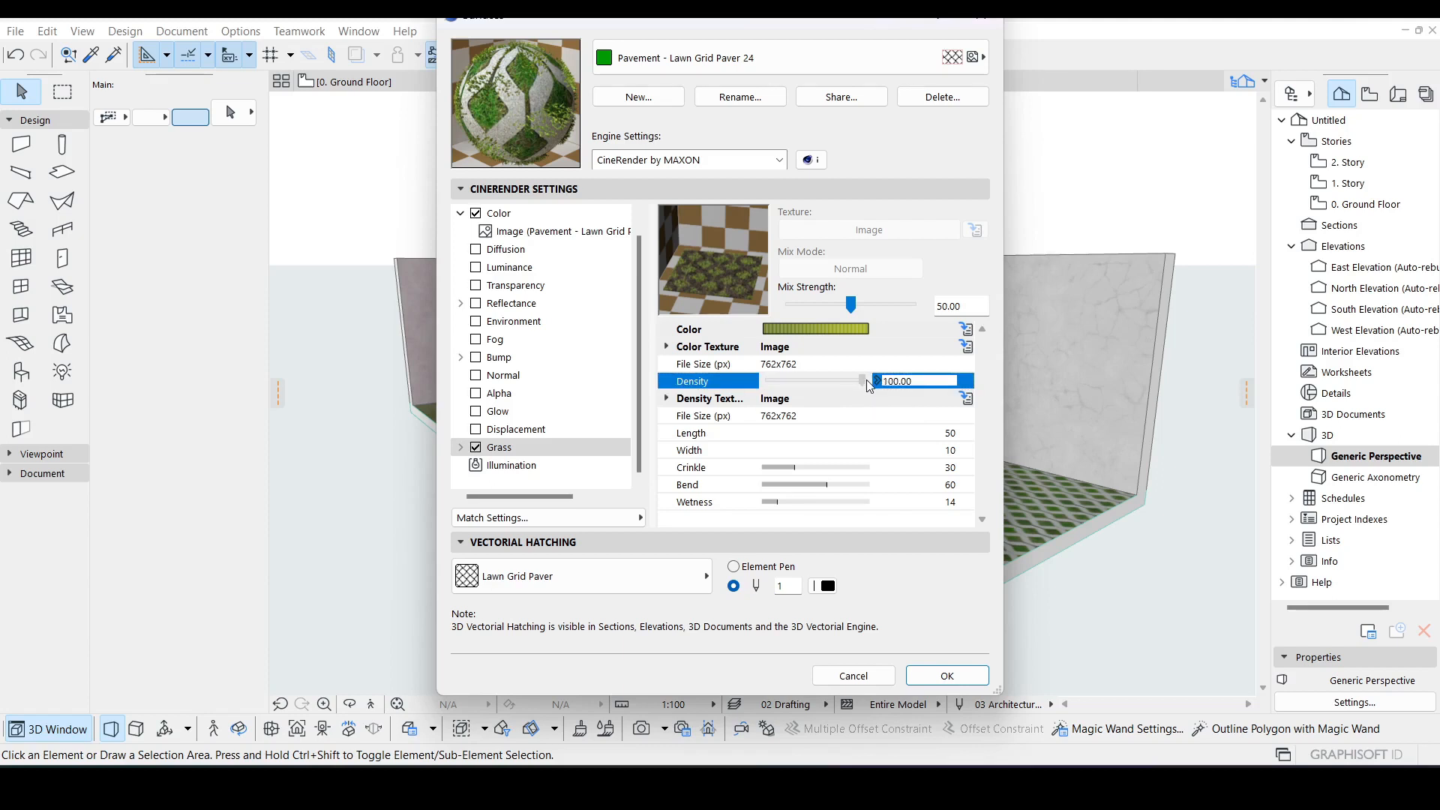
Step: Set the Grass channel's blade width to 20 and length to 60
{"action": "left_click", "coordinate": [765, 437]}
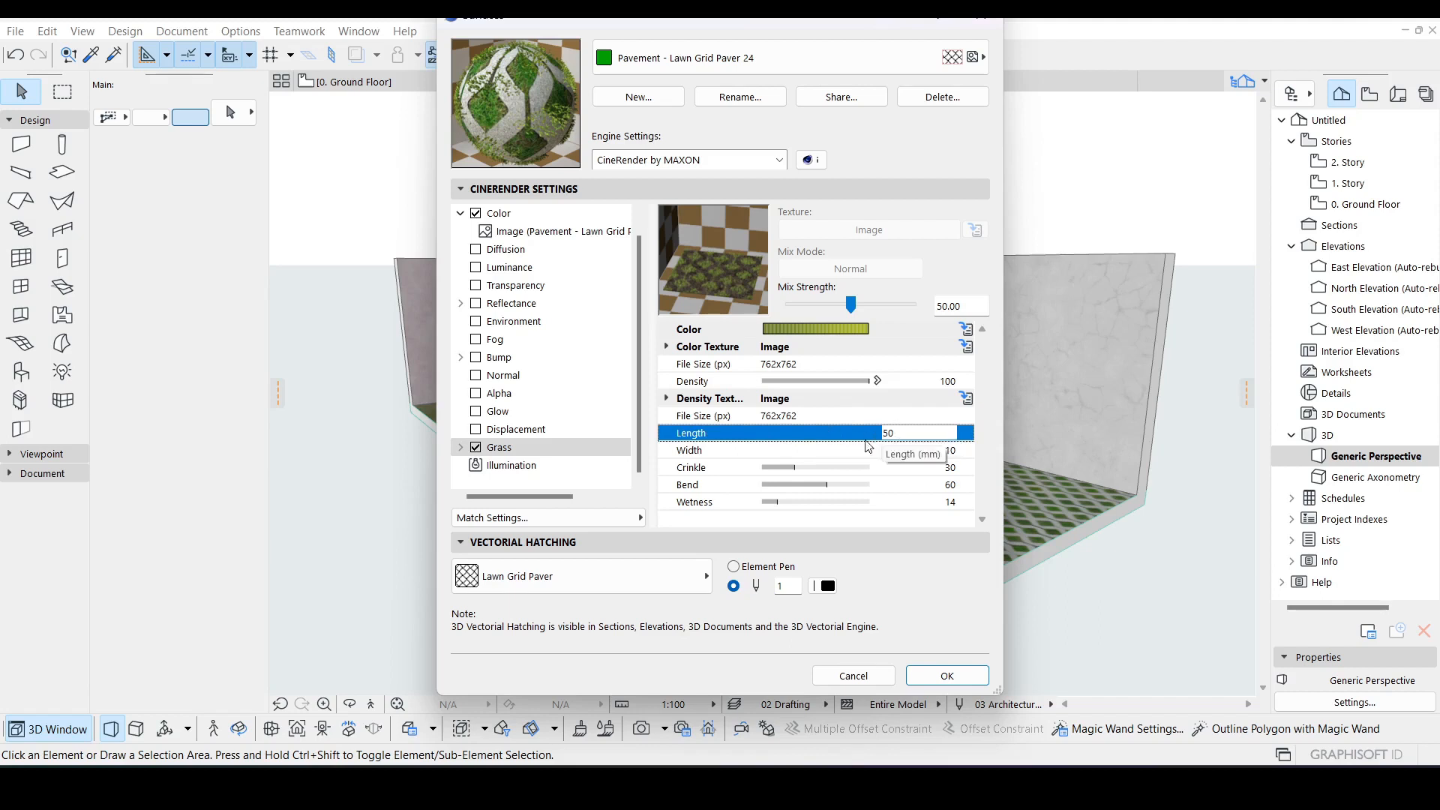
{"action": "left_click", "coordinate": [916, 450]}
{"action": "left_click_drag", "start_coordinate": [889, 451], "coordinate": [884, 450]}
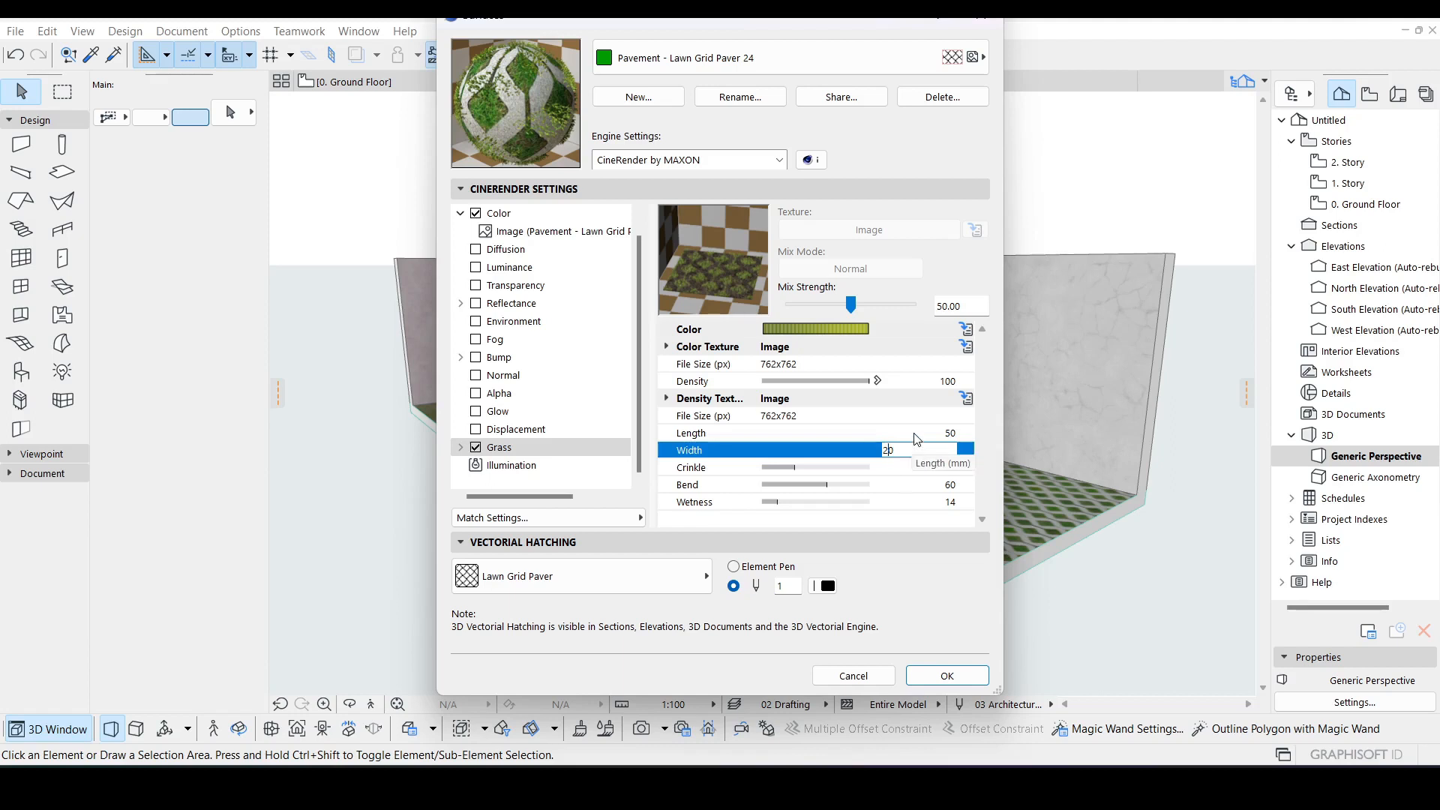
{"action": "left_click", "coordinate": [914, 436]}
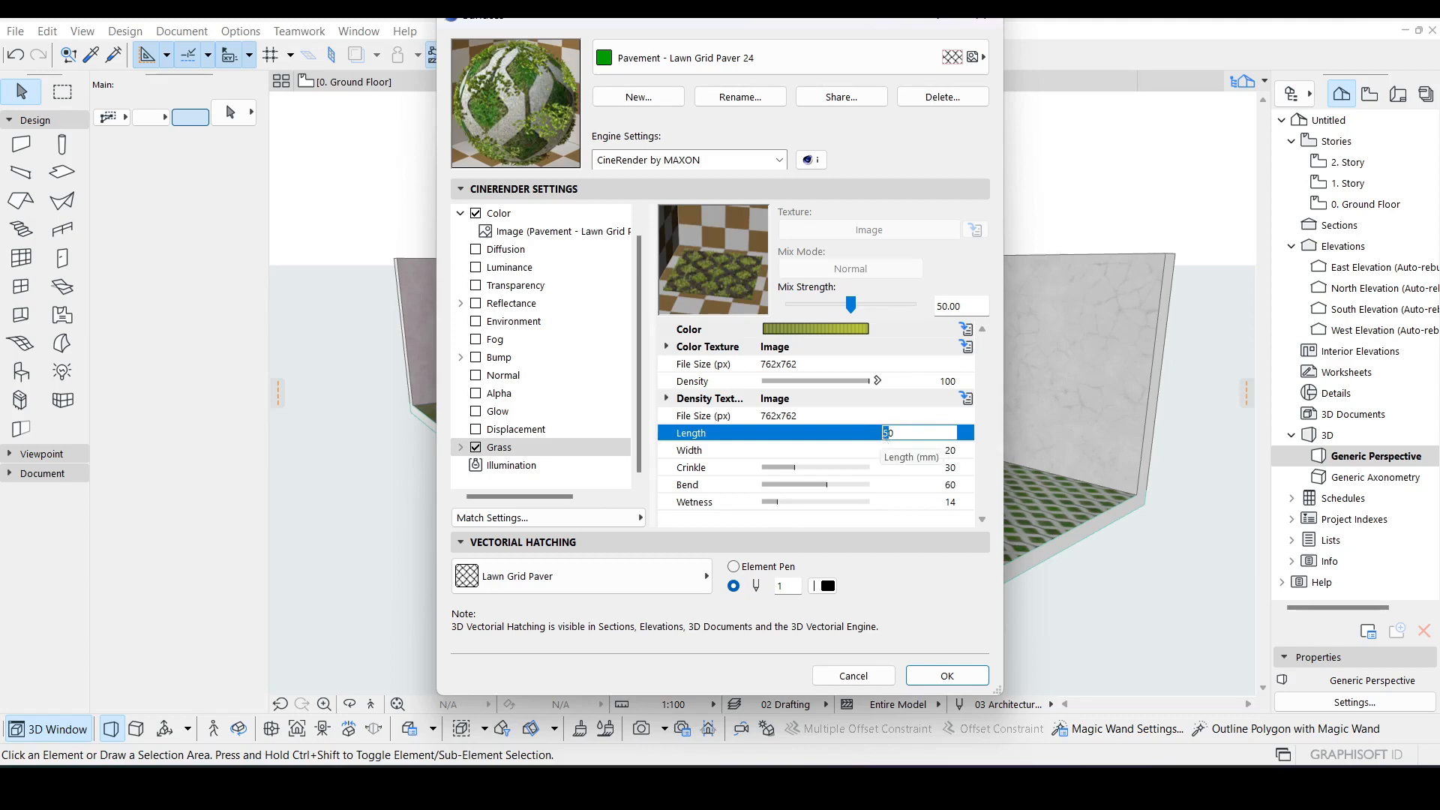
{"action": "type", "text": "6"}
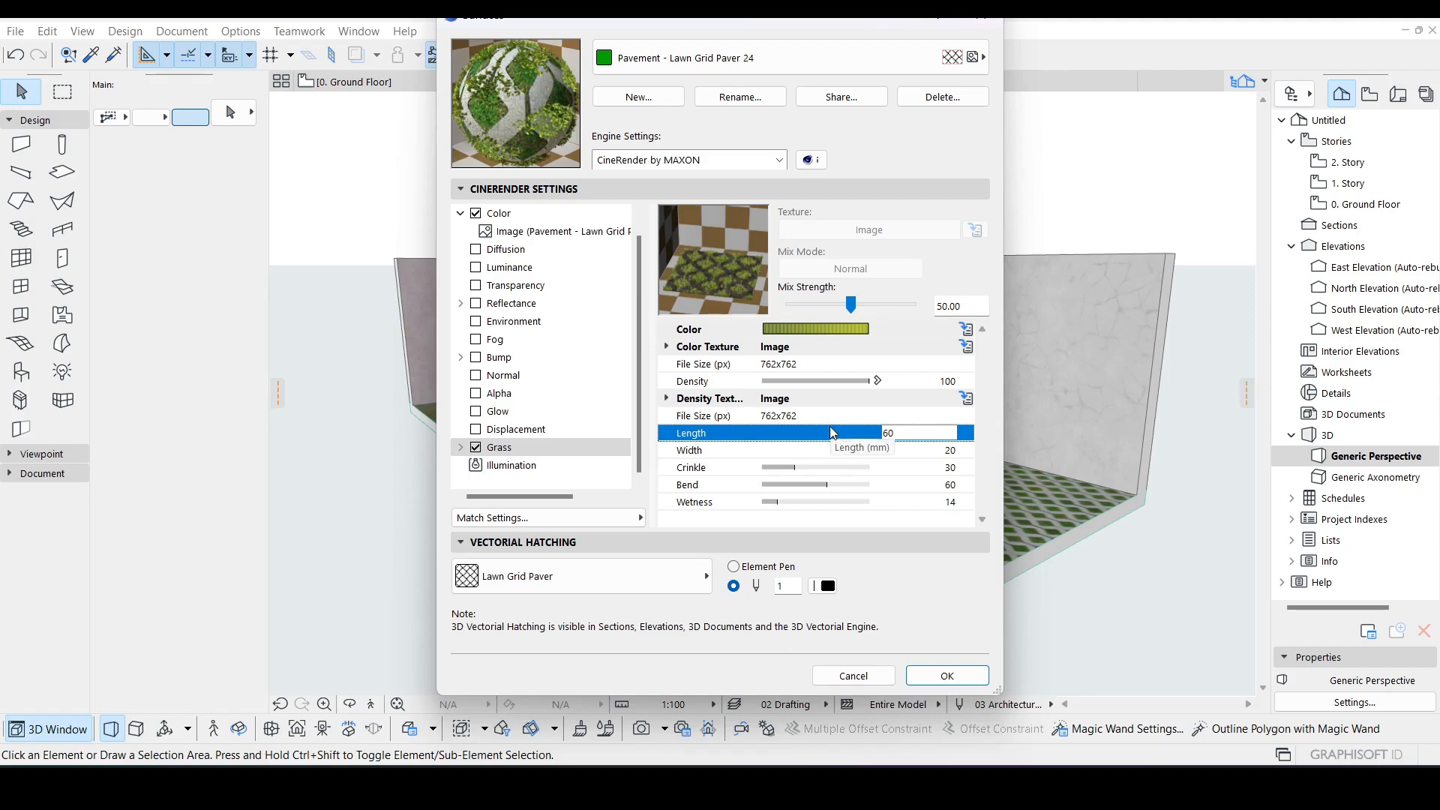
{"action": "left_click", "coordinate": [831, 415]}
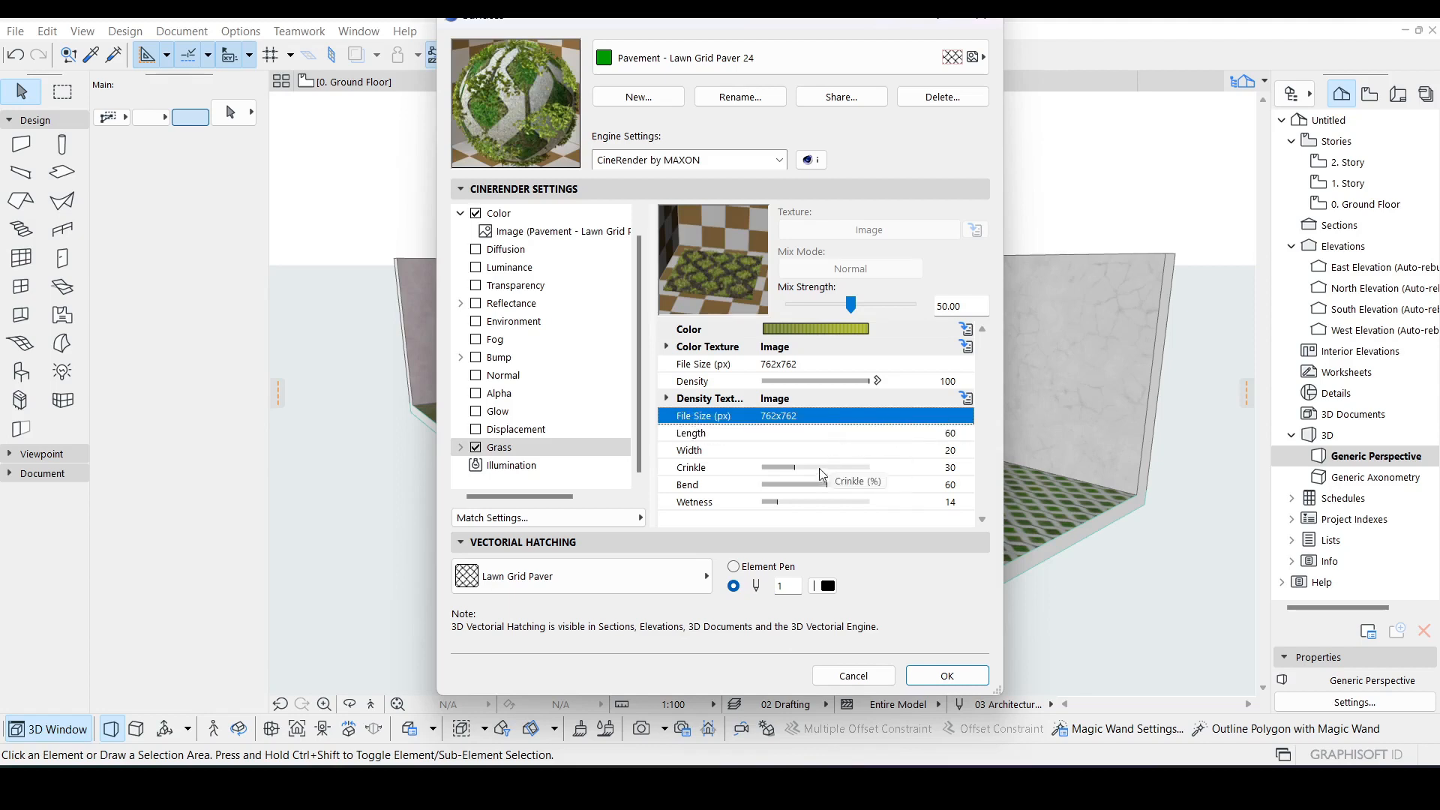
Step: Open the Grass colour gradient and set the first knot's intensity to 0 and position to 17
{"action": "left_click", "coordinate": [796, 331]}
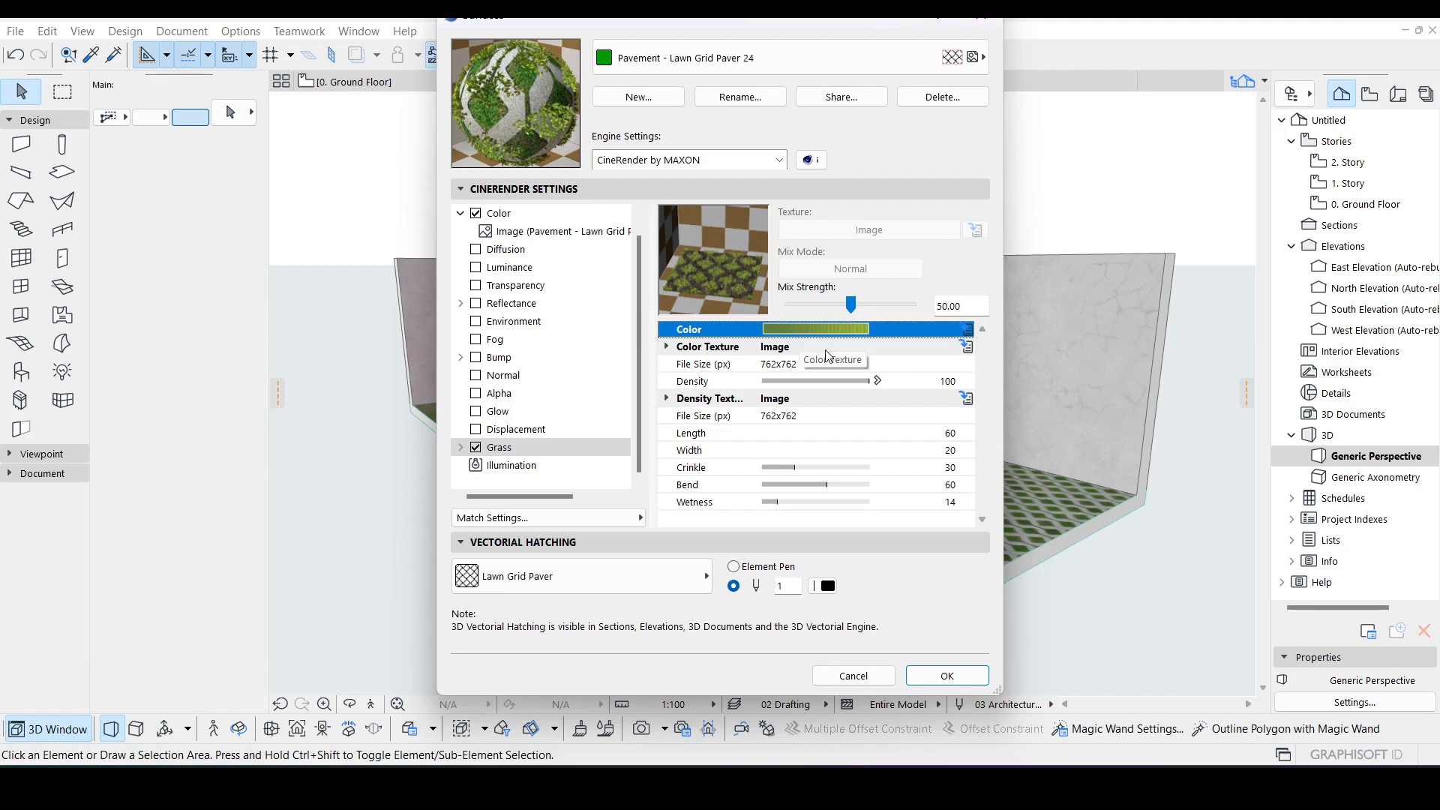
{"action": "left_click", "coordinate": [968, 330]}
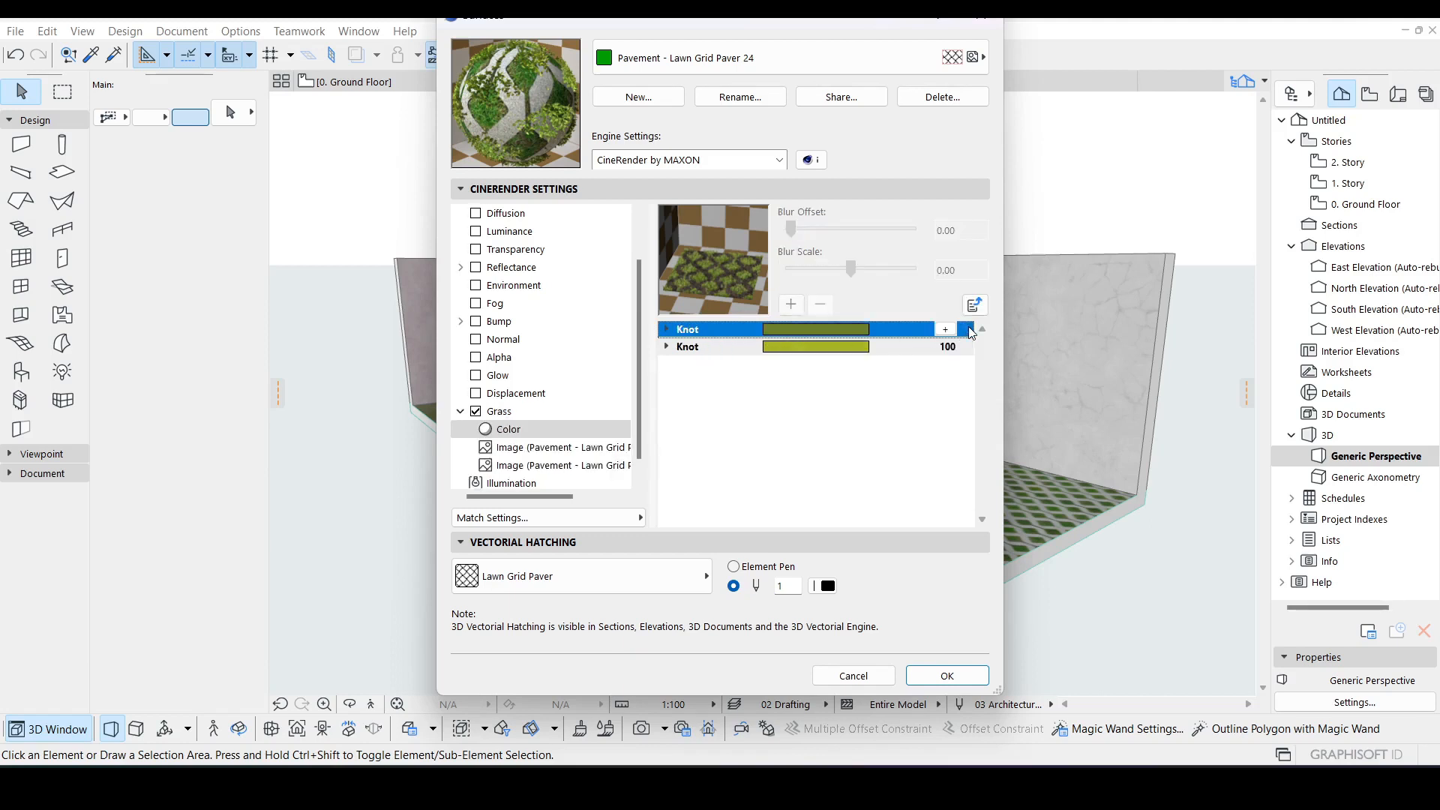
{"action": "left_click", "coordinate": [666, 329]}
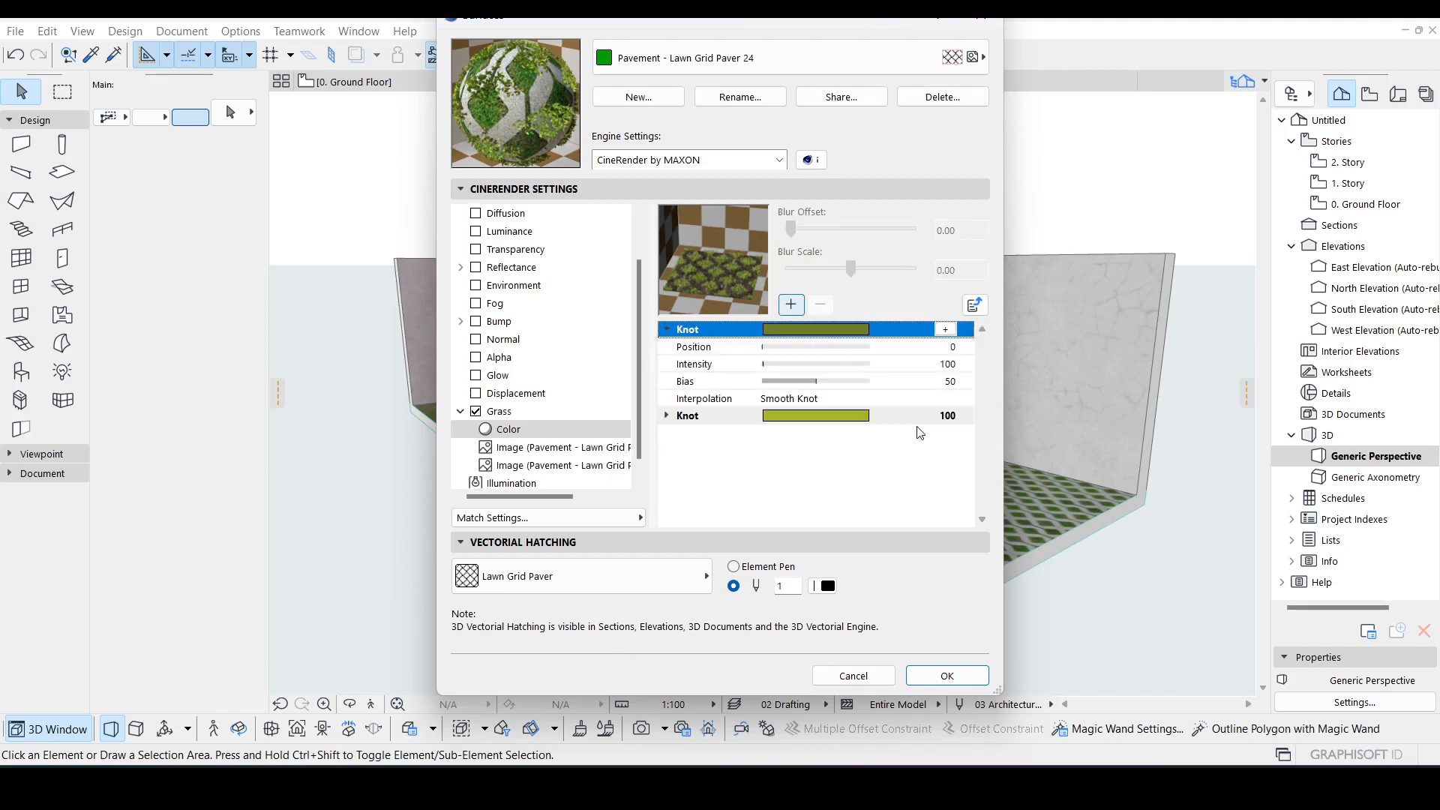
{"action": "left_click", "coordinate": [766, 366]}
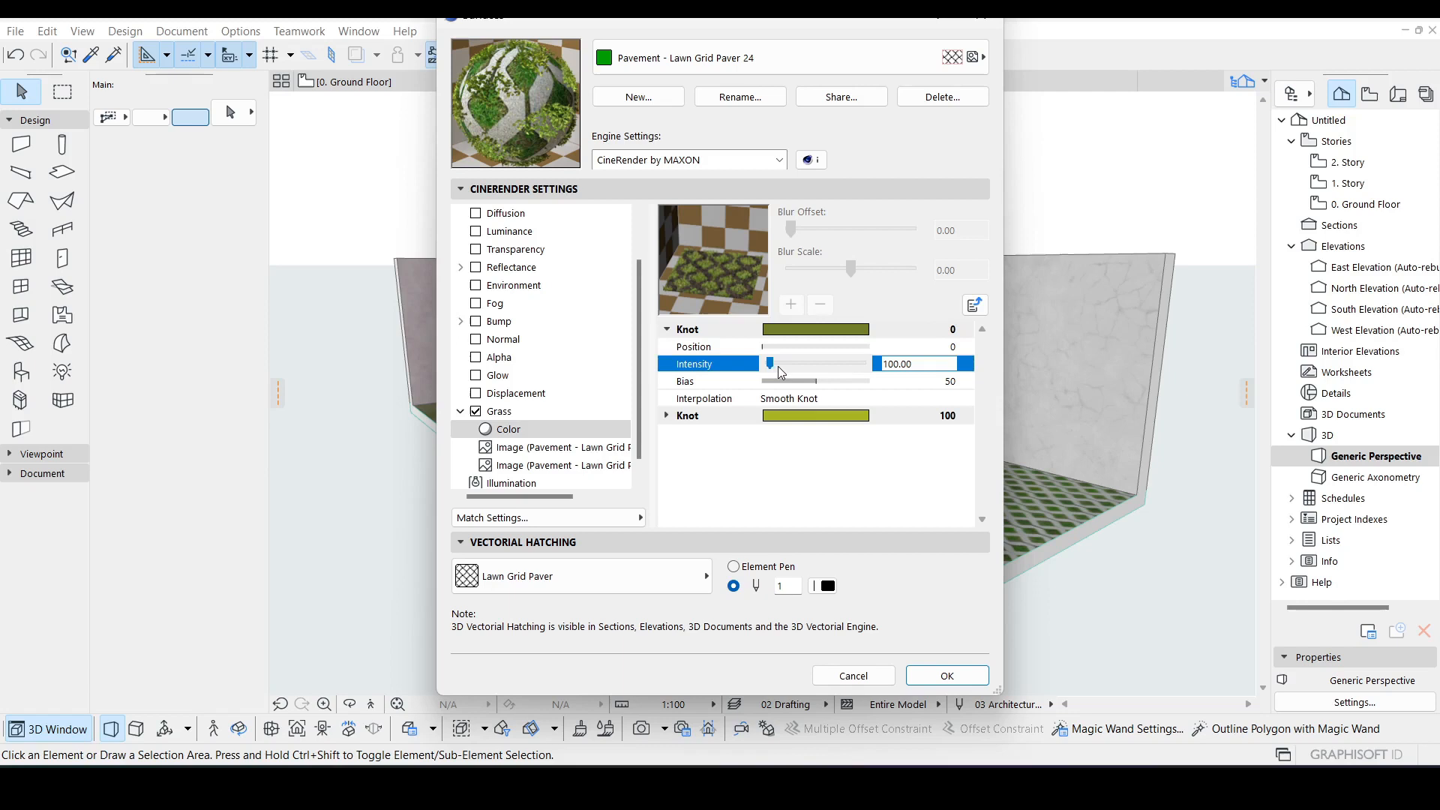
{"action": "left_click_drag", "start_coordinate": [779, 367], "coordinate": [795, 368]}
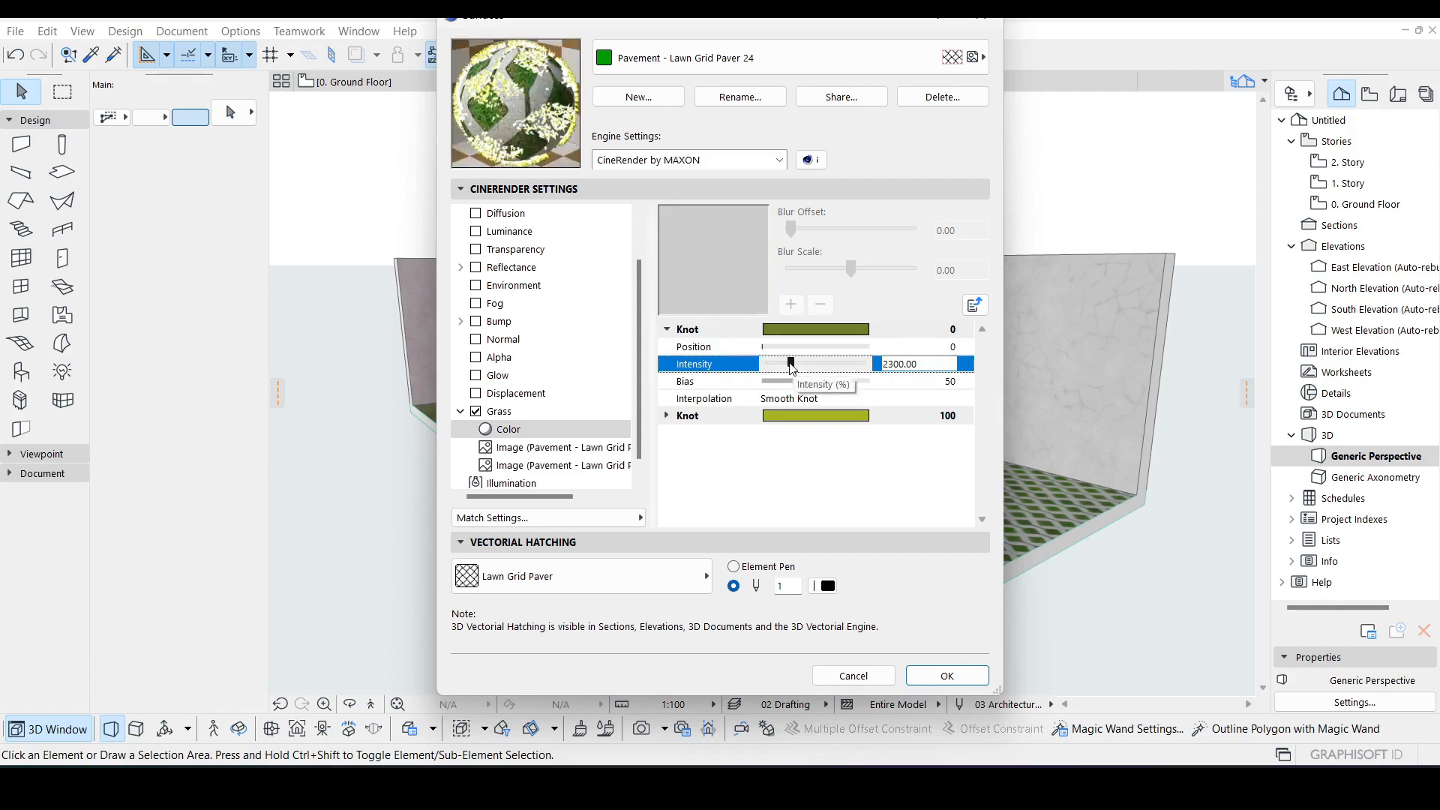
{"action": "left_click_drag", "start_coordinate": [792, 363], "coordinate": [767, 364]}
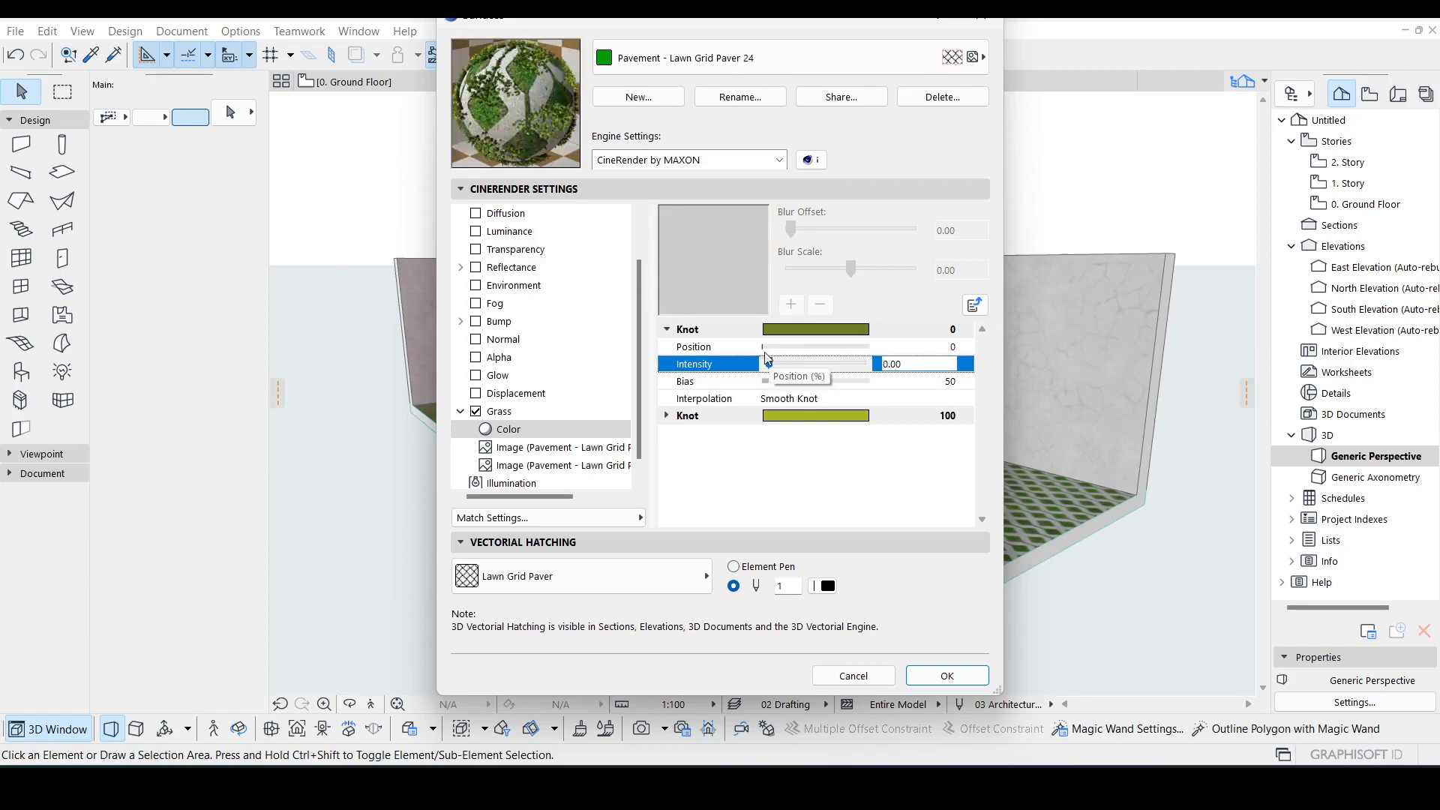
{"action": "left_click", "coordinate": [769, 348]}
{"action": "left_click_drag", "start_coordinate": [769, 348], "coordinate": [786, 348]}
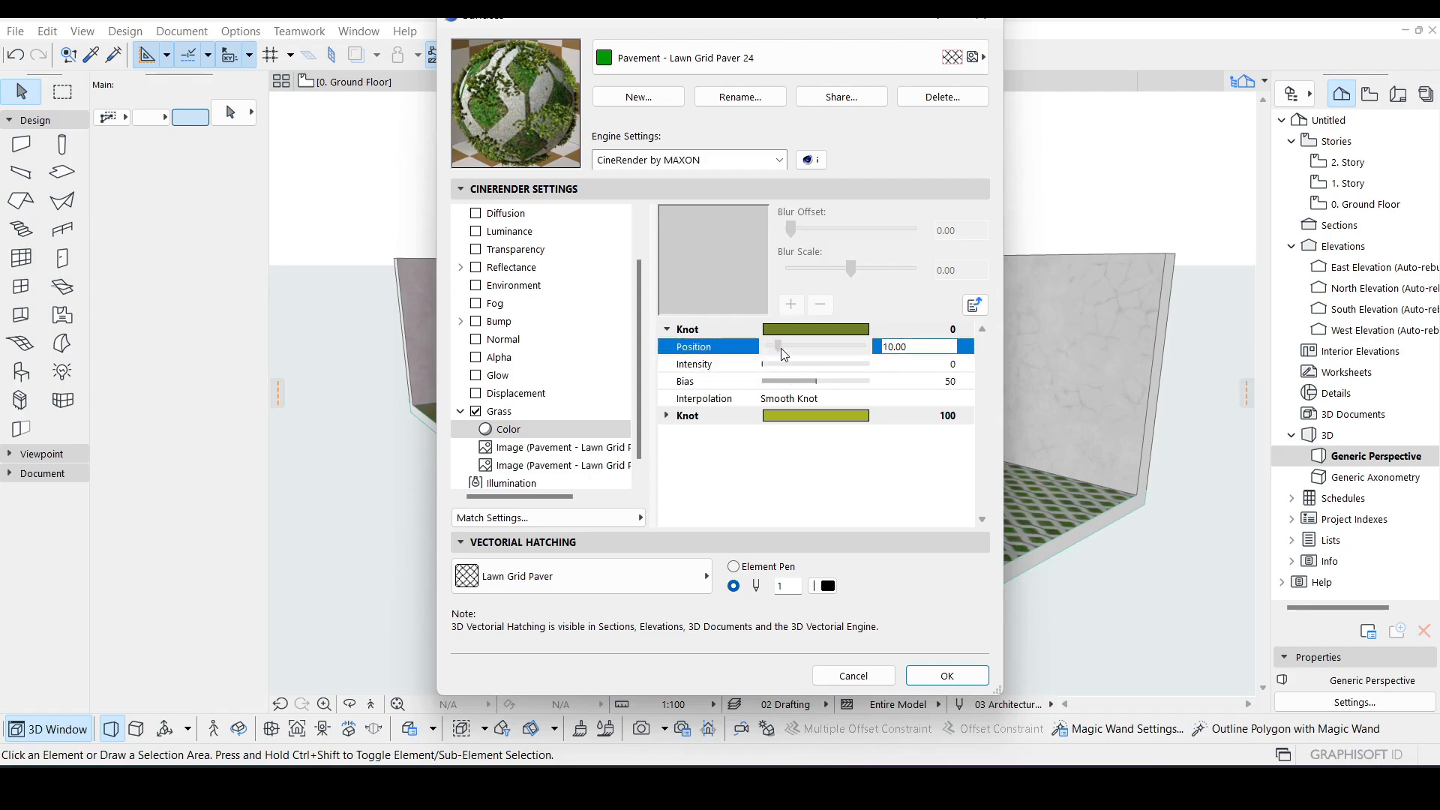
Step: Set the second gradient knot's position to 86, then return to the Grass settings and confirm the surface dialog
{"action": "left_click", "coordinate": [667, 415]}
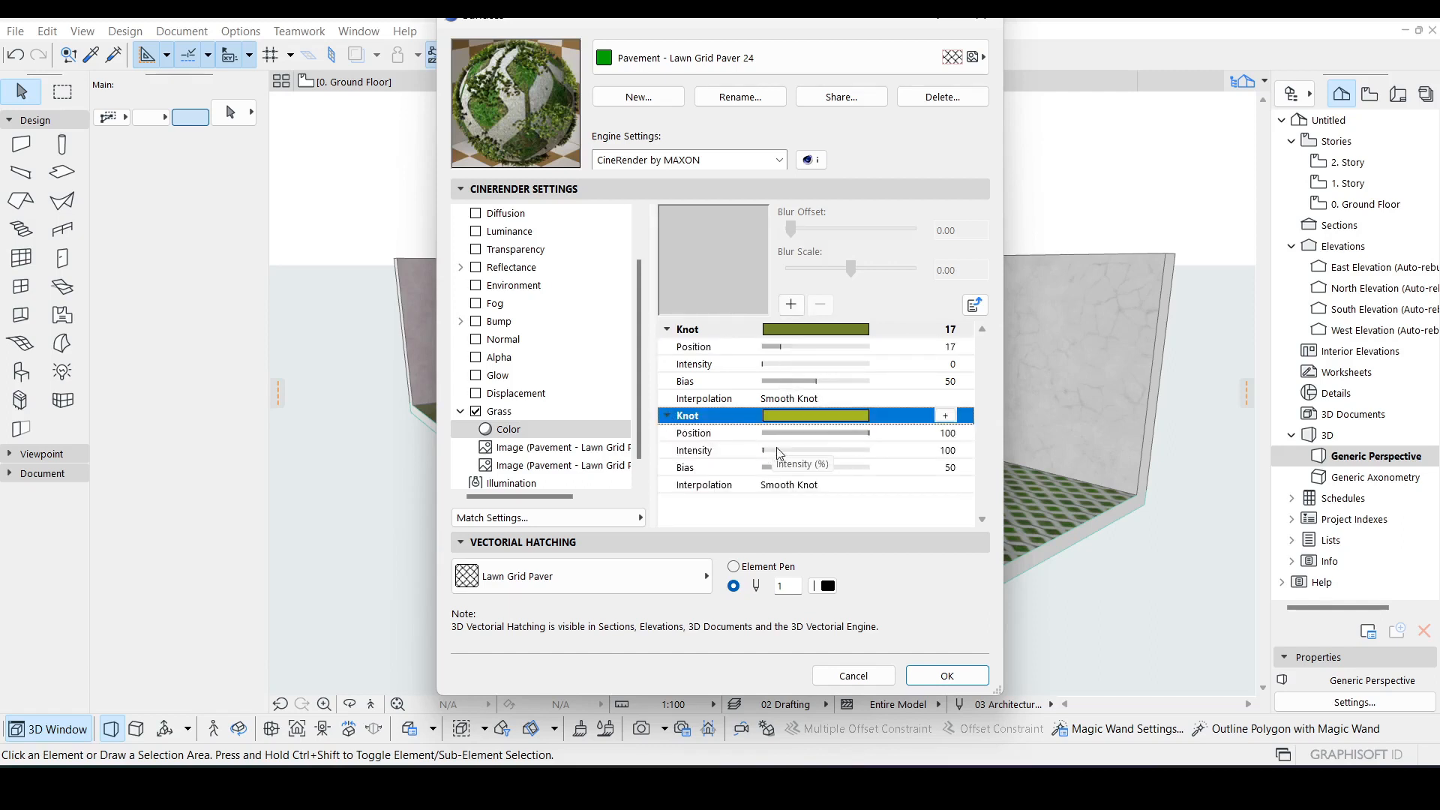
{"action": "left_click", "coordinate": [851, 432]}
{"action": "left_click_drag", "start_coordinate": [861, 432], "coordinate": [850, 434]}
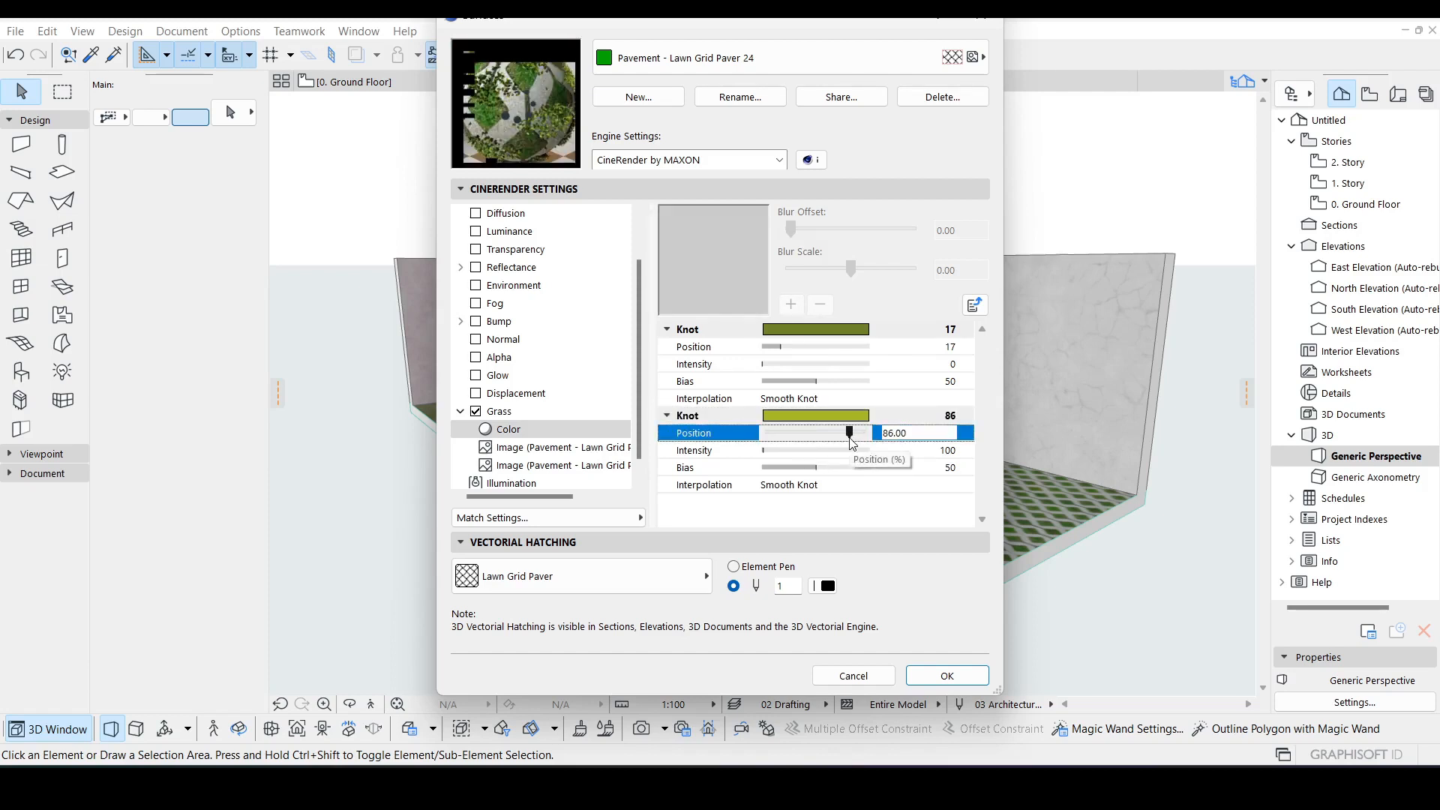
{"action": "left_click", "coordinate": [780, 468]}
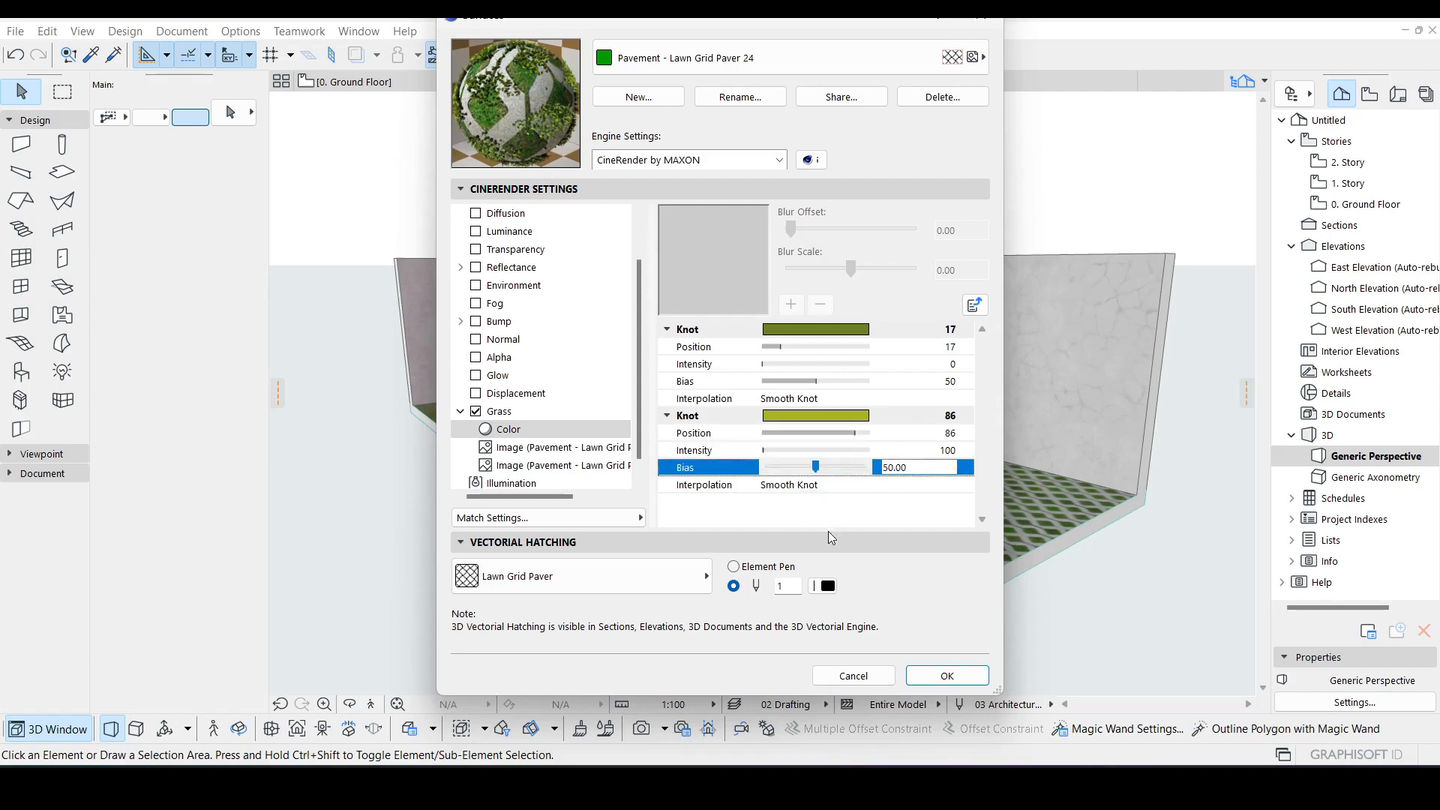
{"action": "left_click", "coordinate": [974, 304]}
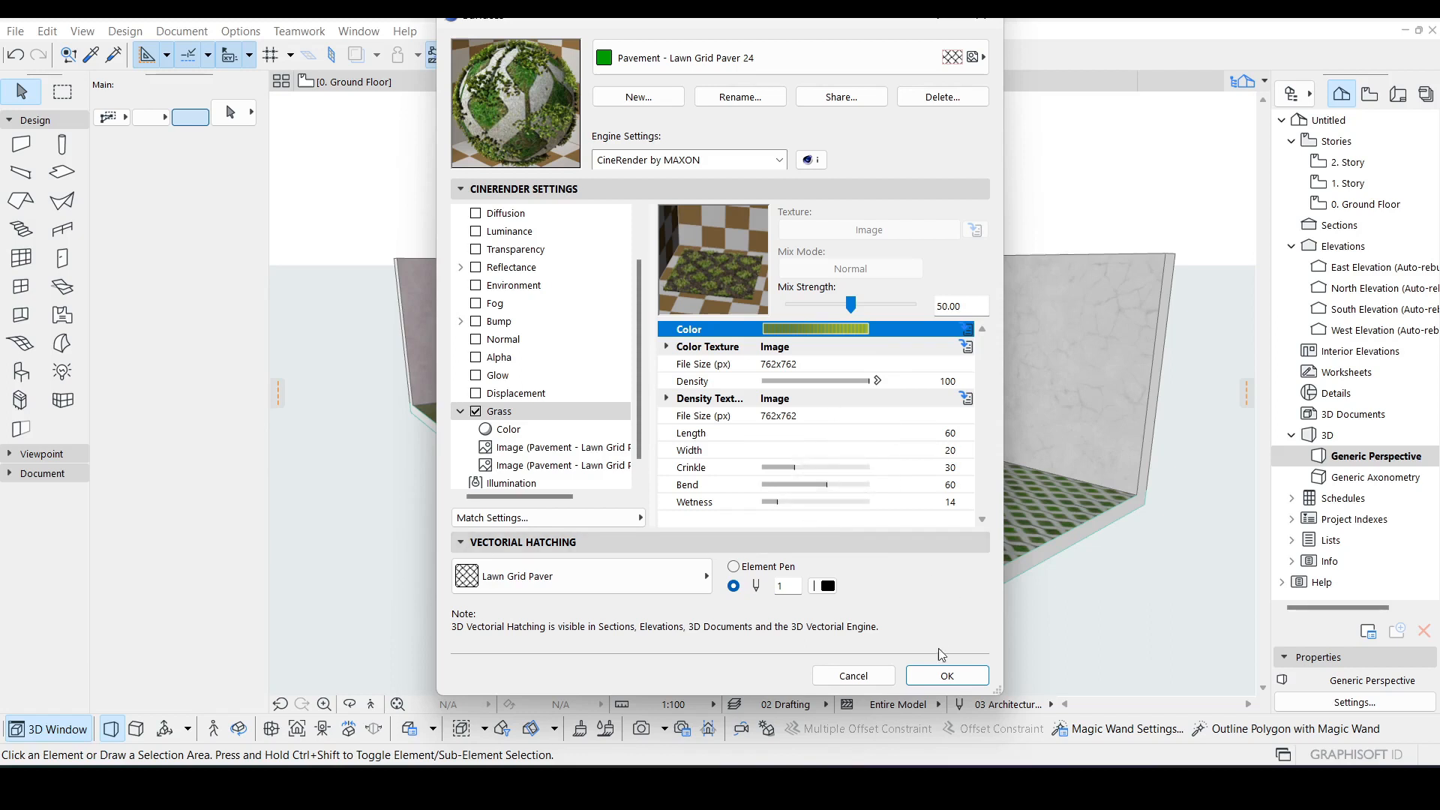
{"action": "left_click", "coordinate": [947, 676]}
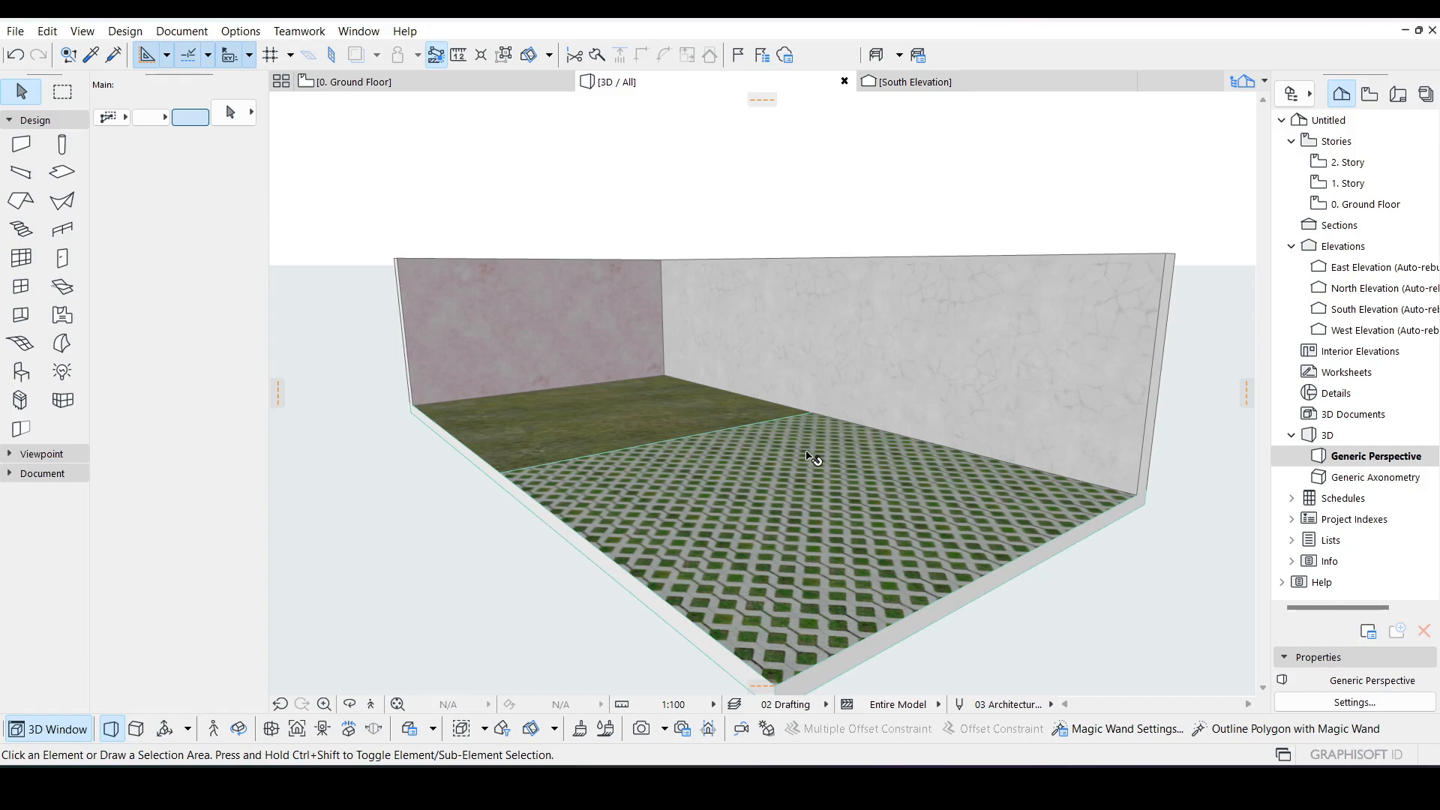
Step: Render the 3D view with CineRender using the Outdoor Daylight Medium scene at Medium quality
{"action": "scroll", "coordinate": [761, 496], "scroll_direction": "down", "scroll_amount": 1}
{"action": "middle_click_drag", "start_coordinate": [764, 488], "coordinate": [847, 504]}
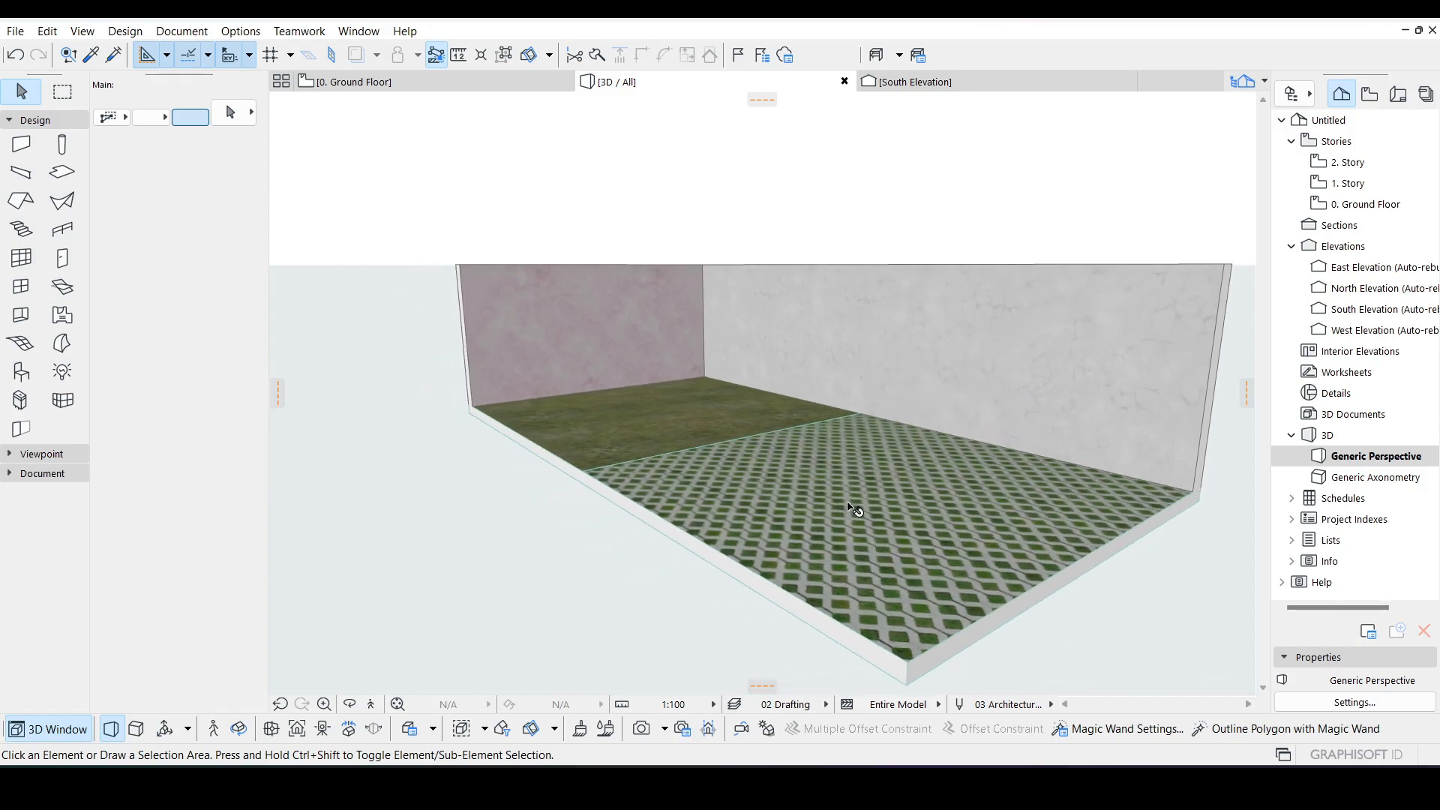
{"action": "scroll", "coordinate": [864, 525], "scroll_direction": "up", "scroll_amount": 1}
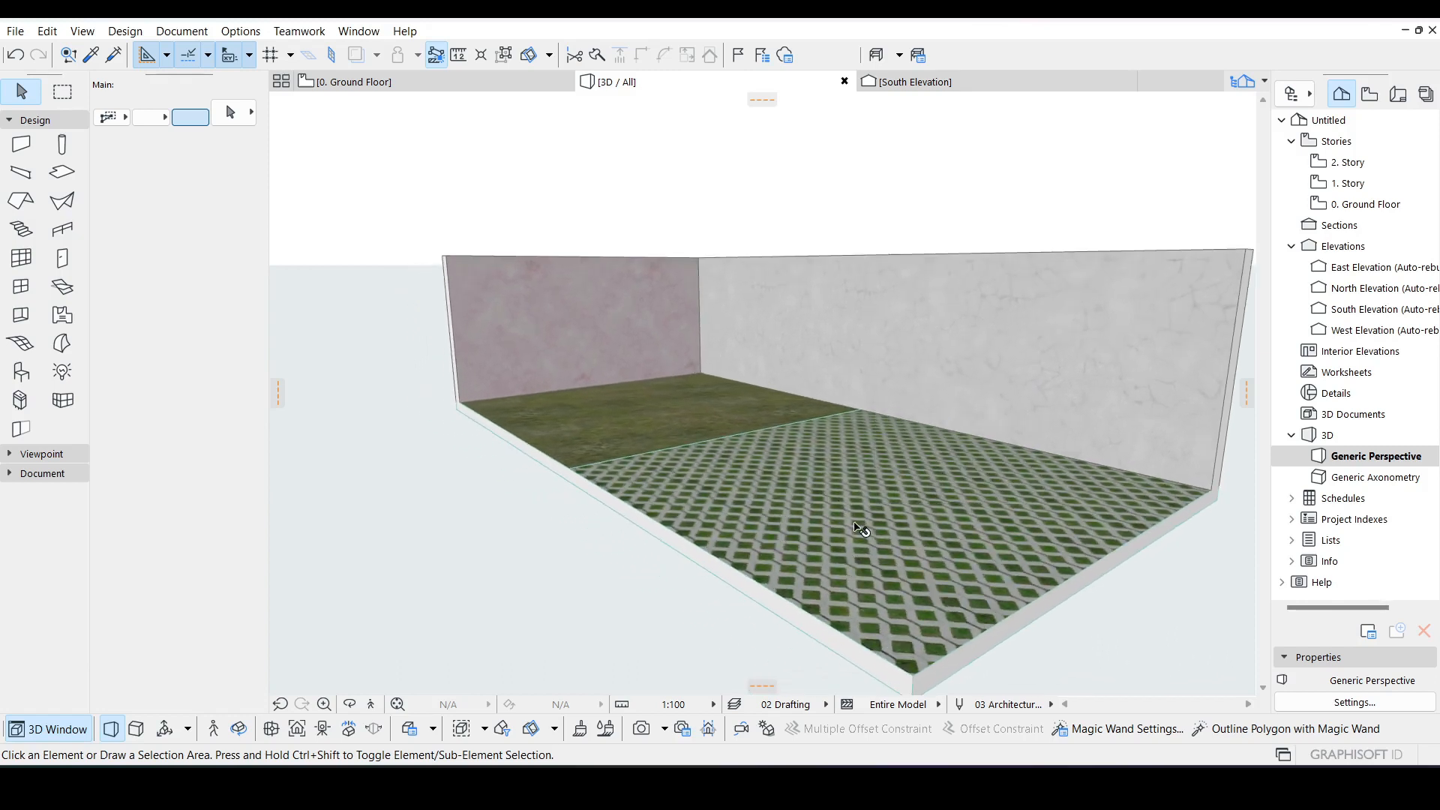
{"action": "left_click", "coordinate": [350, 705]}
{"action": "left_click_drag", "start_coordinate": [855, 628], "coordinate": [904, 639]}
{"action": "left_click_drag", "start_coordinate": [996, 584], "coordinate": [897, 495]}
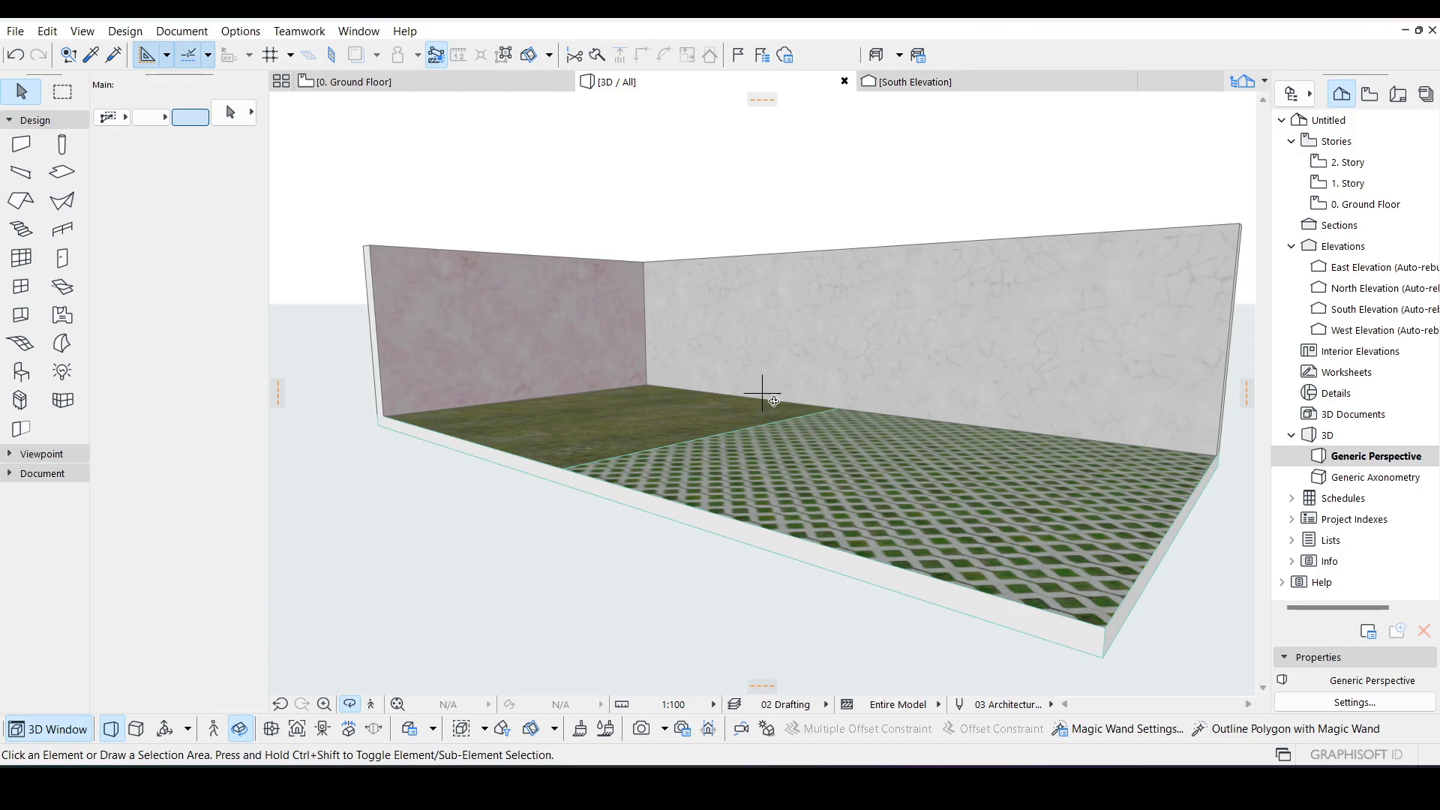
{"action": "key", "text": "Escape"}
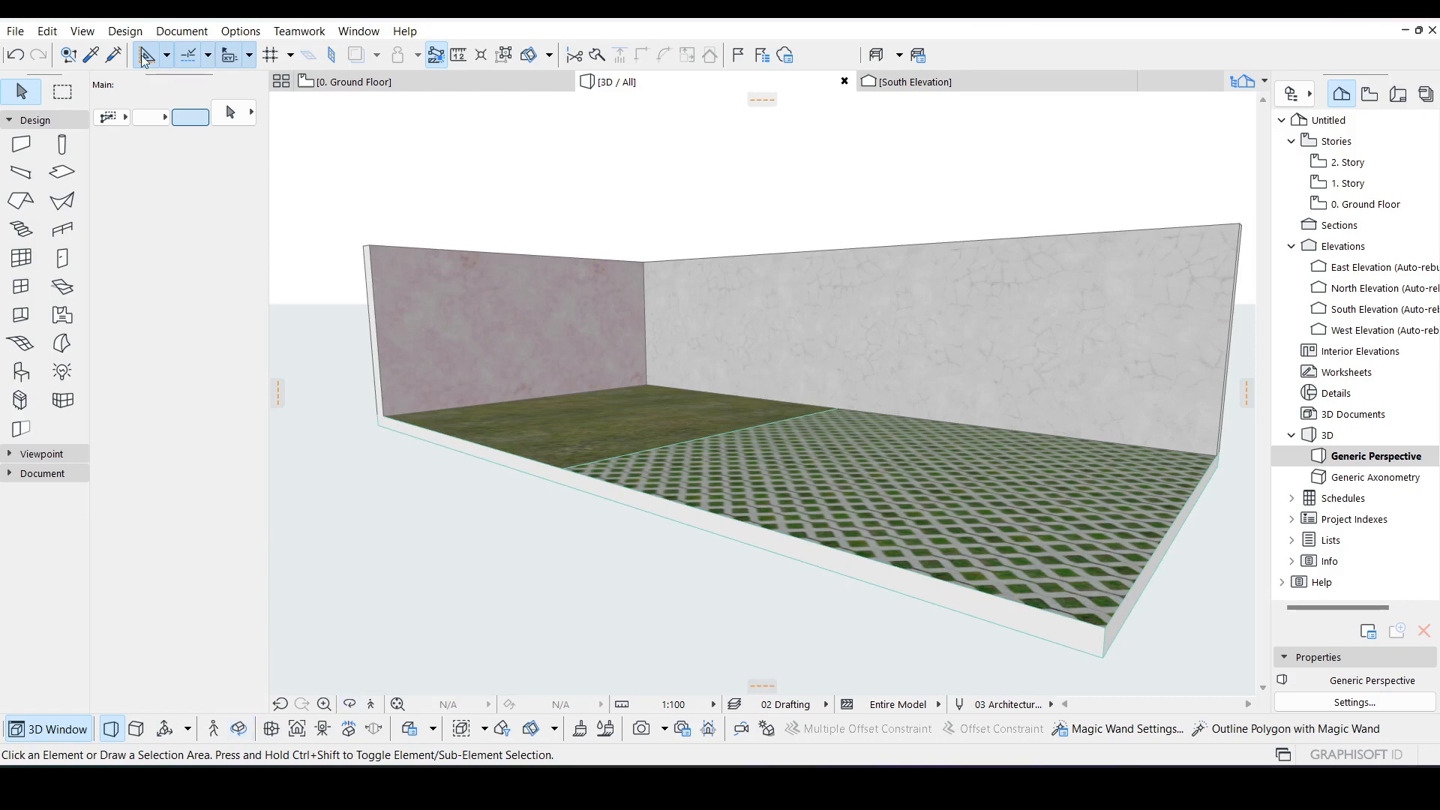
{"action": "left_click", "coordinate": [180, 34]}
{"action": "mouse_move", "coordinate": [255, 358]}
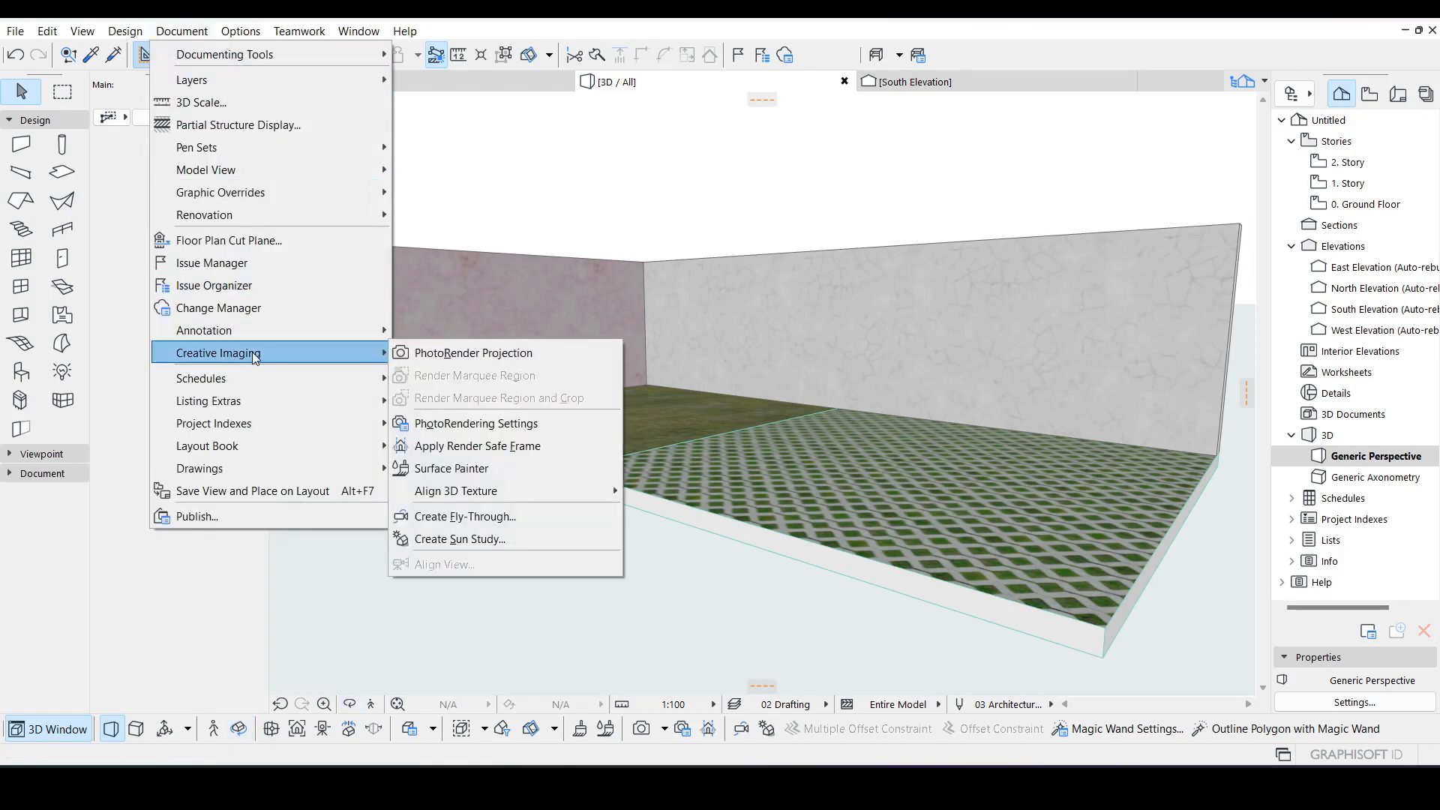
{"action": "left_click", "coordinate": [470, 424]}
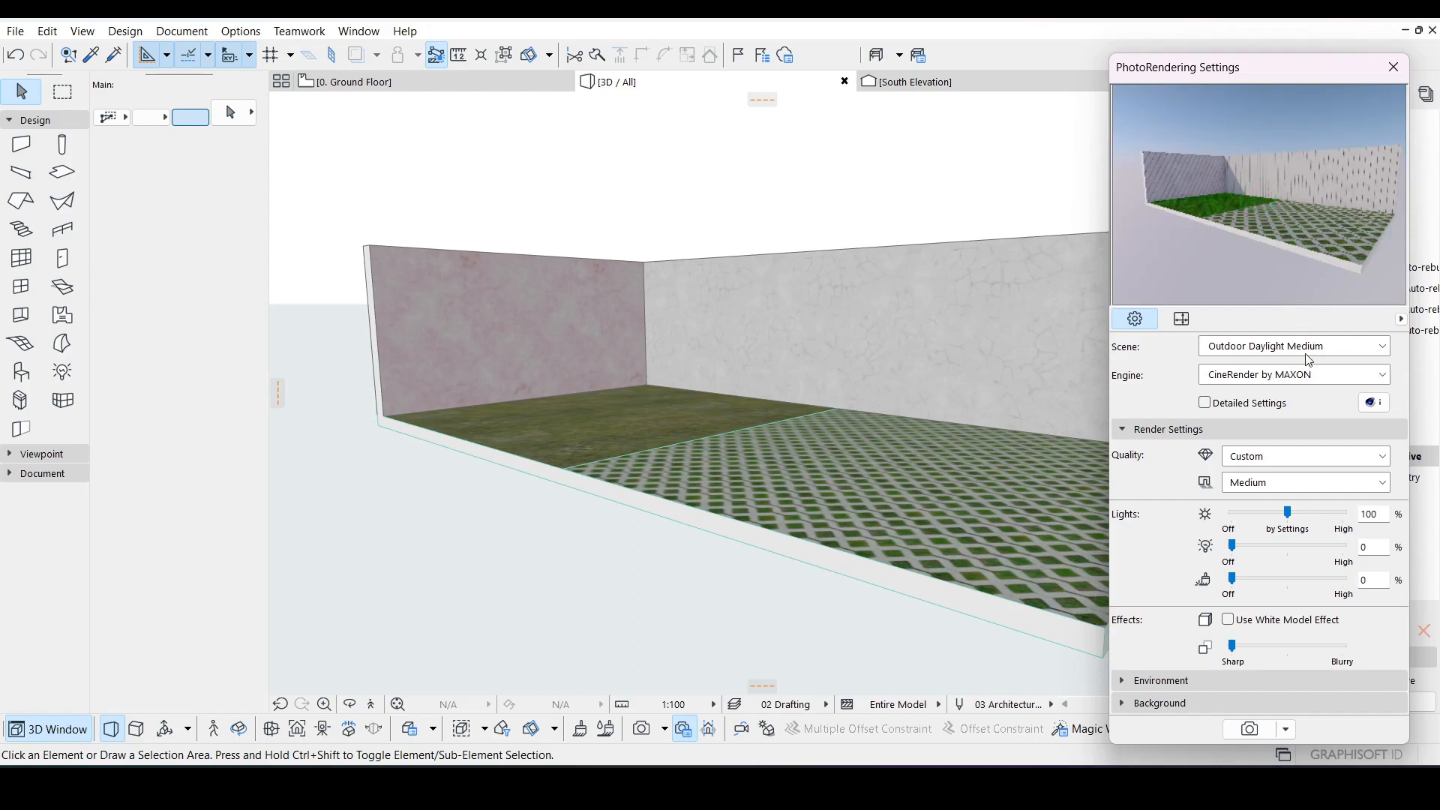
{"action": "left_click", "coordinate": [1249, 729]}
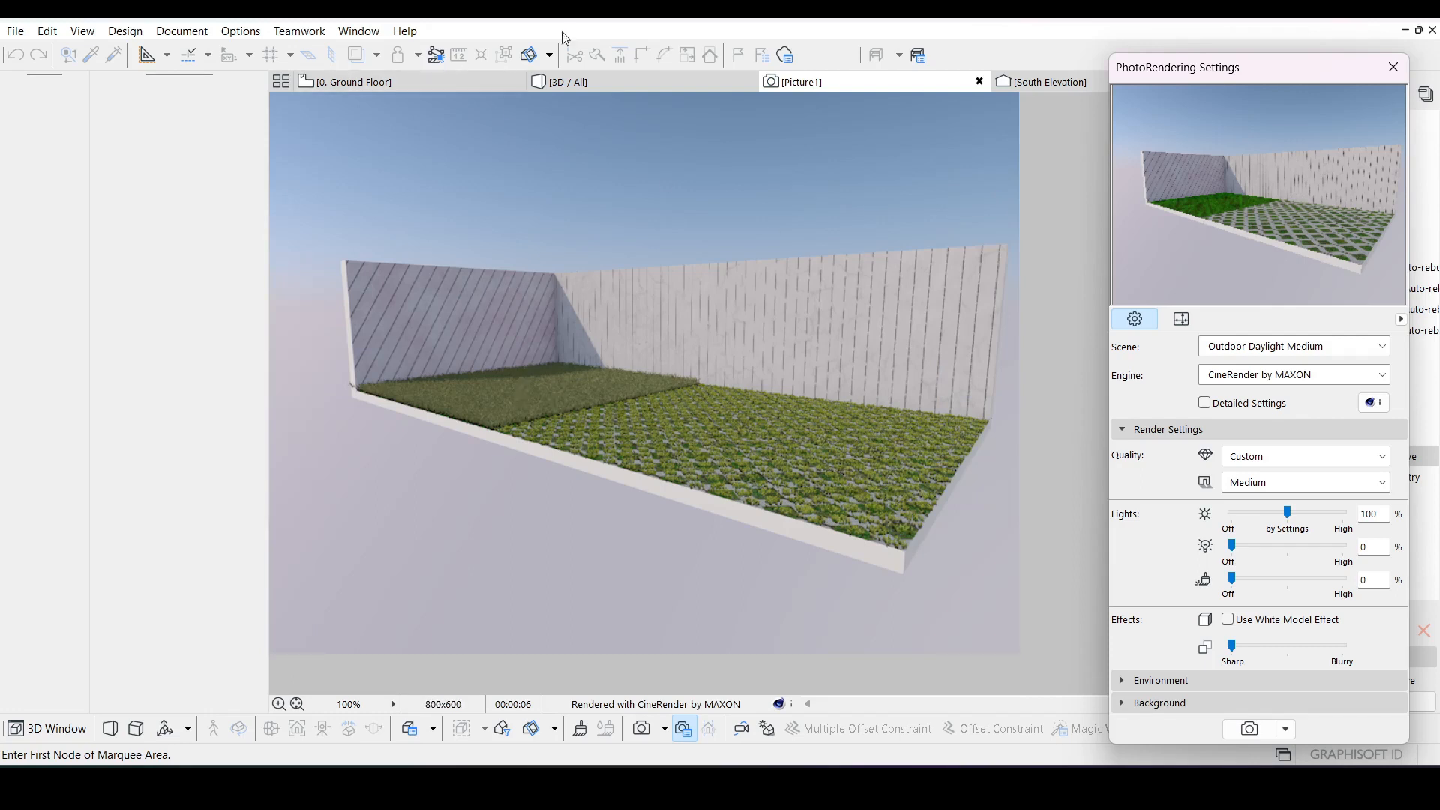
Step: Return to the 3D window and render a closer perspective of the lawn paver floor
{"action": "left_click", "coordinate": [624, 83]}
{"action": "scroll", "coordinate": [852, 363], "scroll_direction": "up", "scroll_amount": 6}
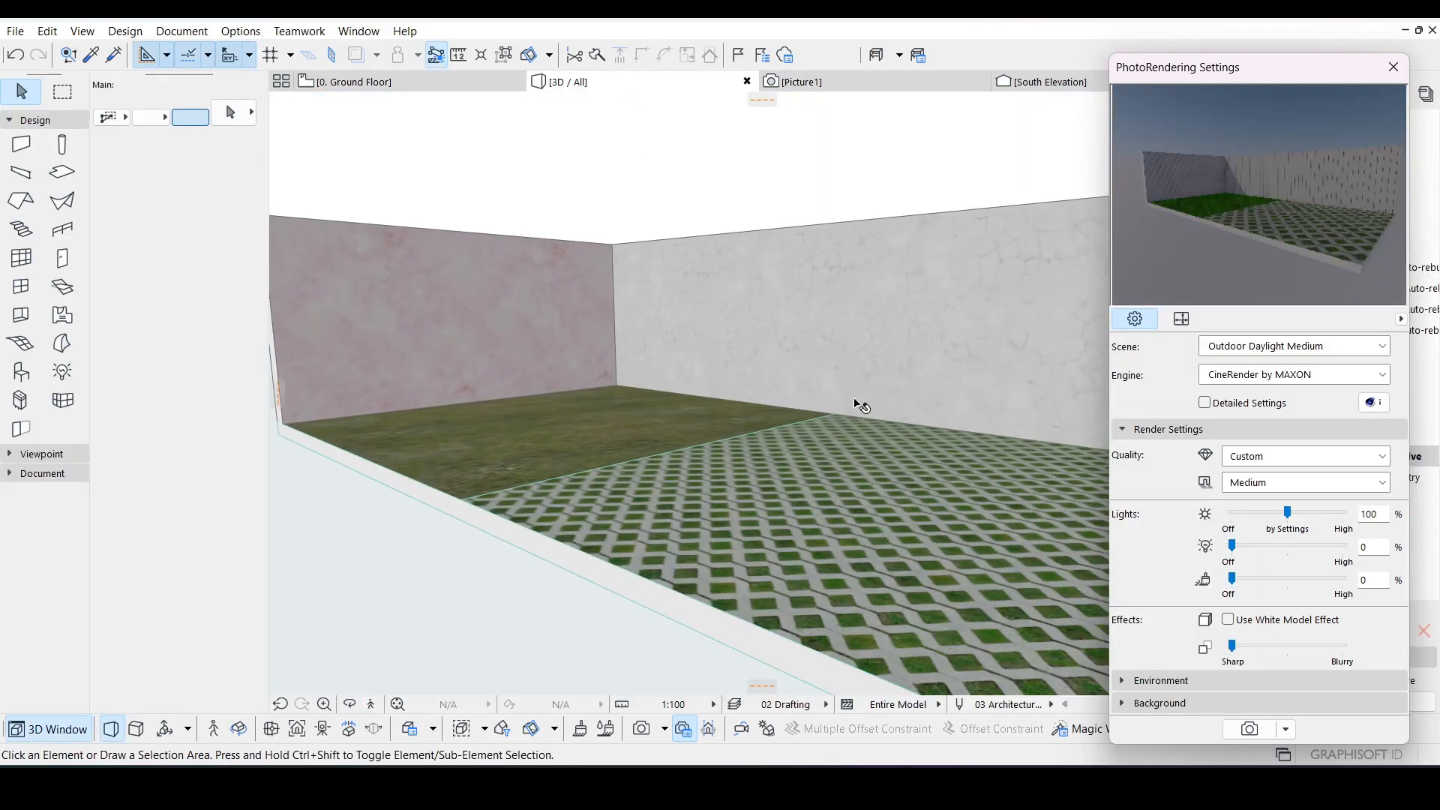
{"action": "left_click_drag", "start_coordinate": [802, 469], "coordinate": [801, 430]}
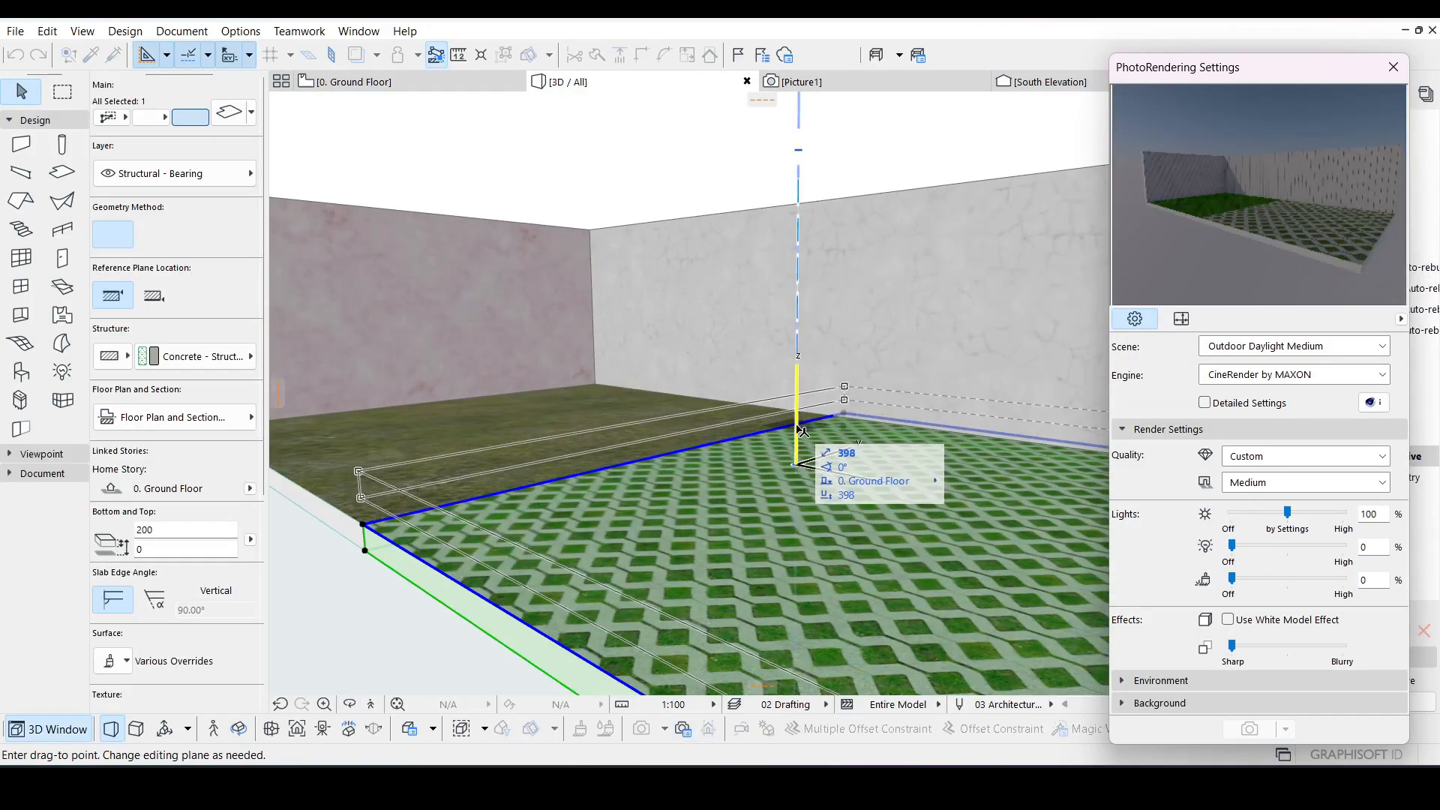
{"action": "key", "text": "Escape"}
{"action": "middle_click_drag", "start_coordinate": [590, 573], "coordinate": [539, 507]}
{"action": "key", "text": "Escape"}
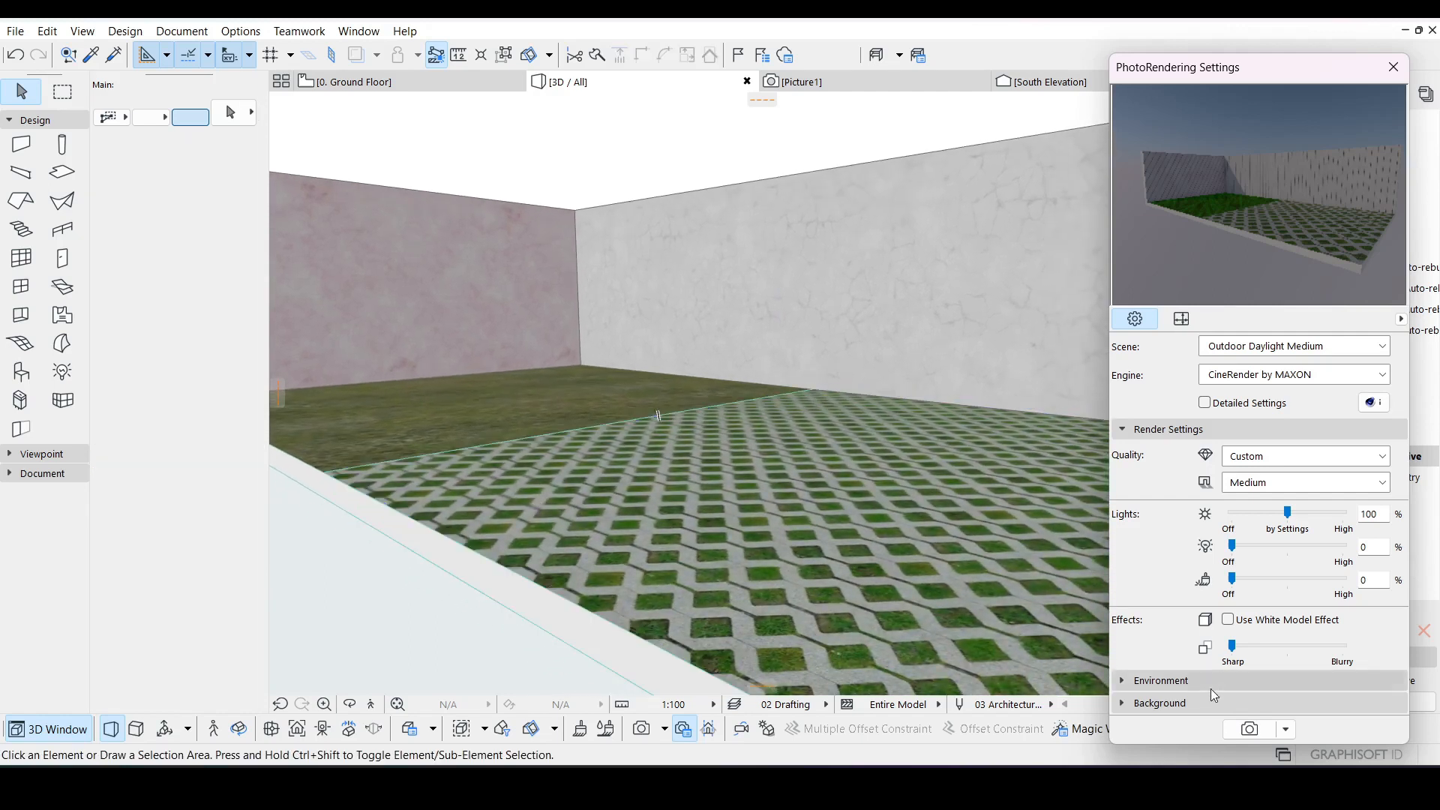
{"action": "left_click", "coordinate": [1248, 732]}
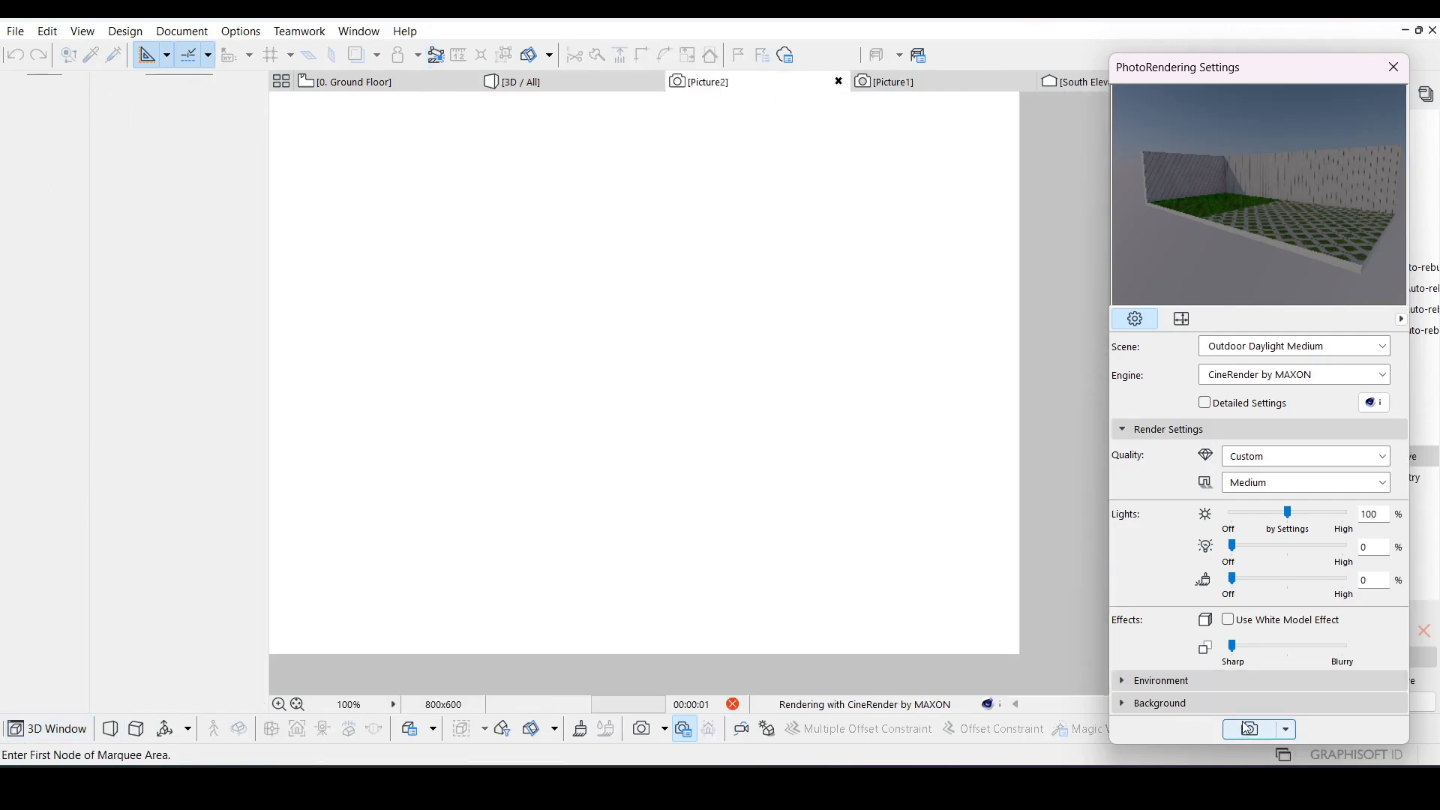